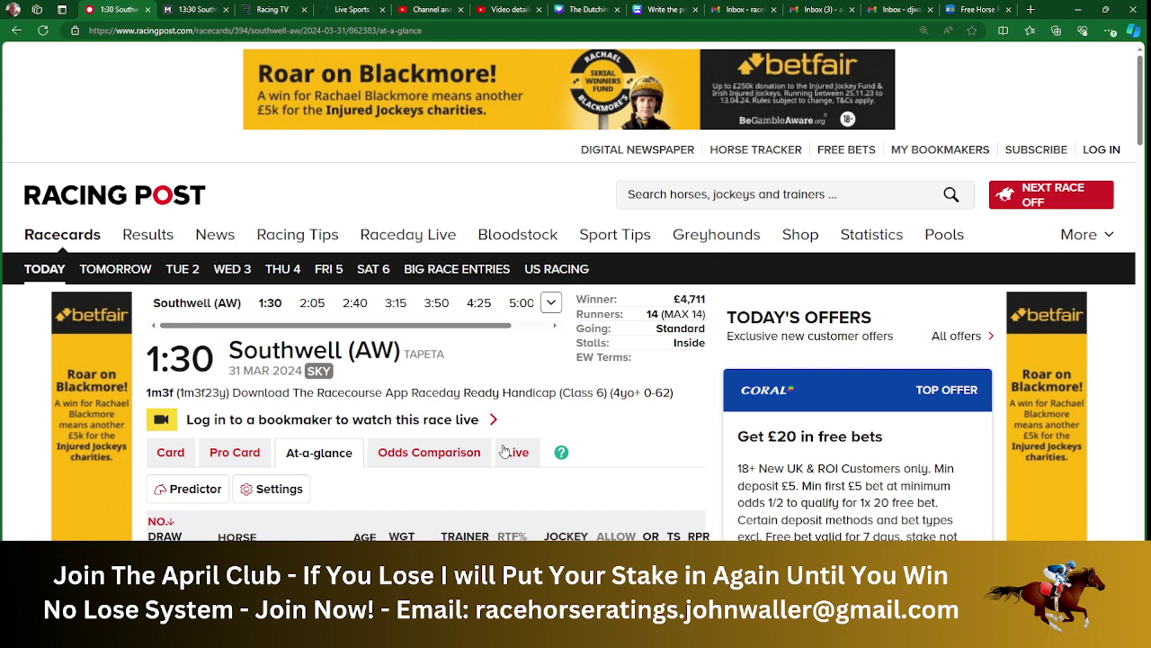
- Scroll the Racing Post 1:30 Southwell card to the runners table, then return to the Excel ratings sheet
{"action": "left_click_drag", "start_coordinate": [474, 326], "coordinate": [521, 333]}
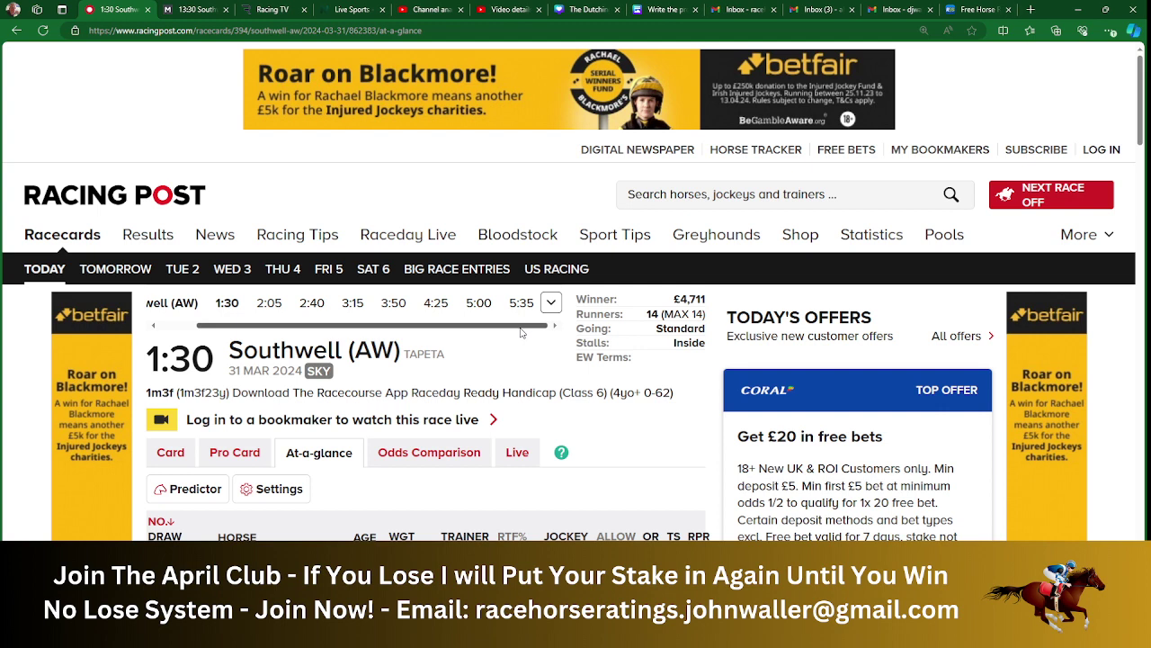
{"action": "left_click_drag", "start_coordinate": [521, 333], "coordinate": [438, 334]}
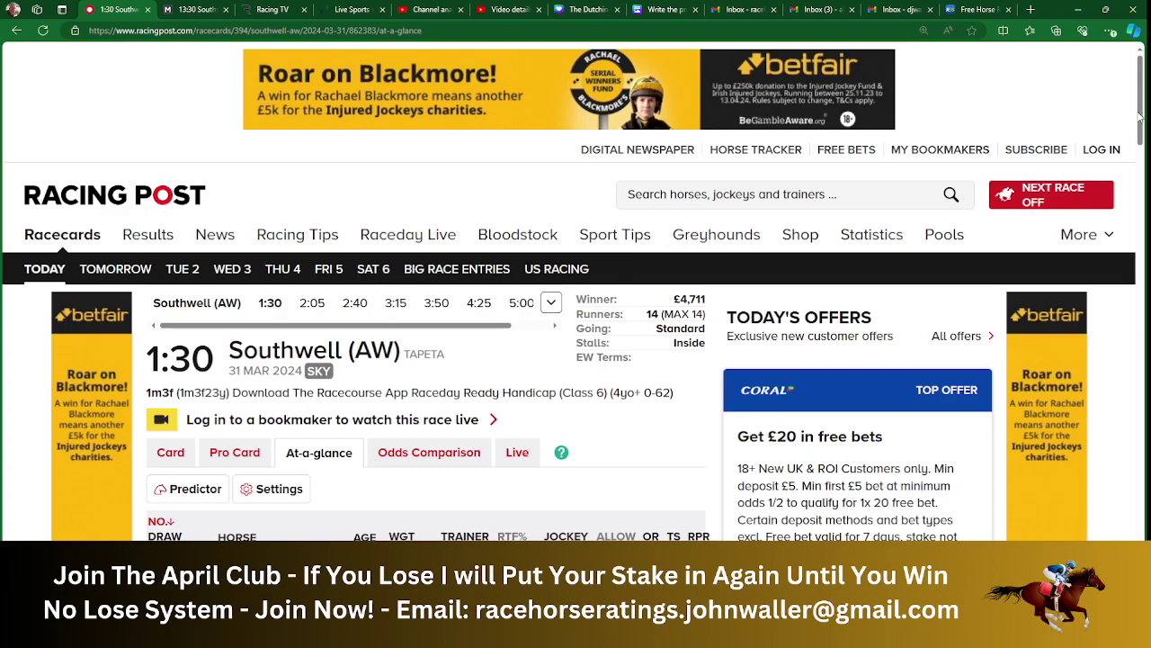
{"action": "scroll", "coordinate": [1142, 118], "scroll_direction": "down", "scroll_amount": 3}
{"action": "scroll", "coordinate": [570, 293], "scroll_direction": "down", "scroll_amount": 1}
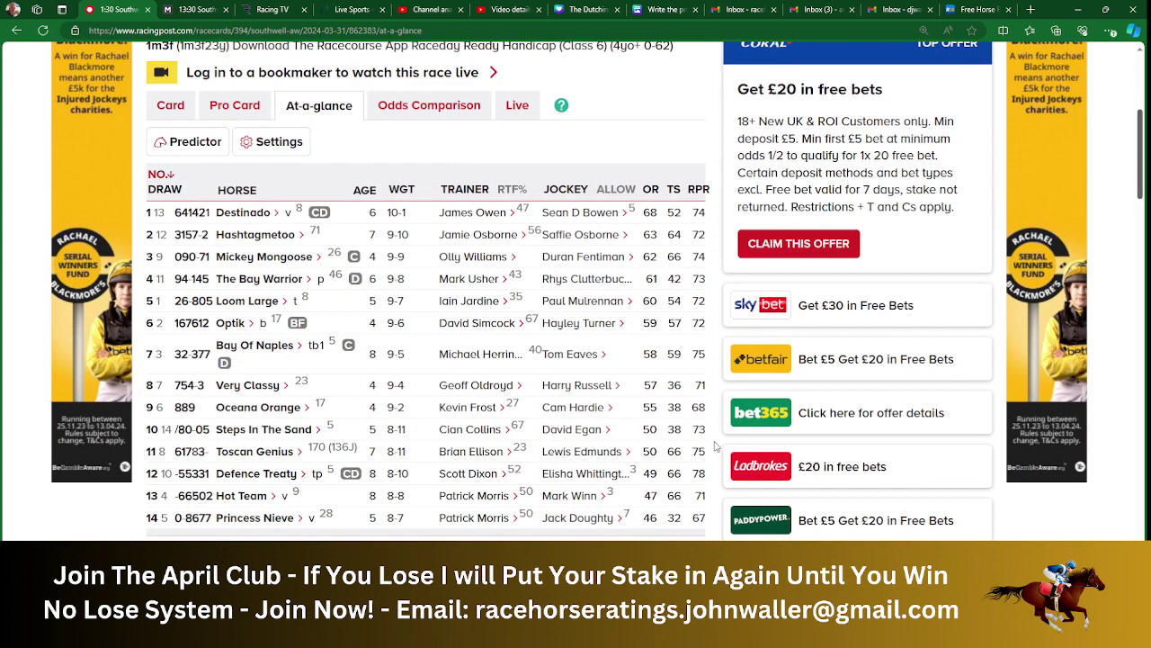
{"action": "key", "text": "alt+Tab"}
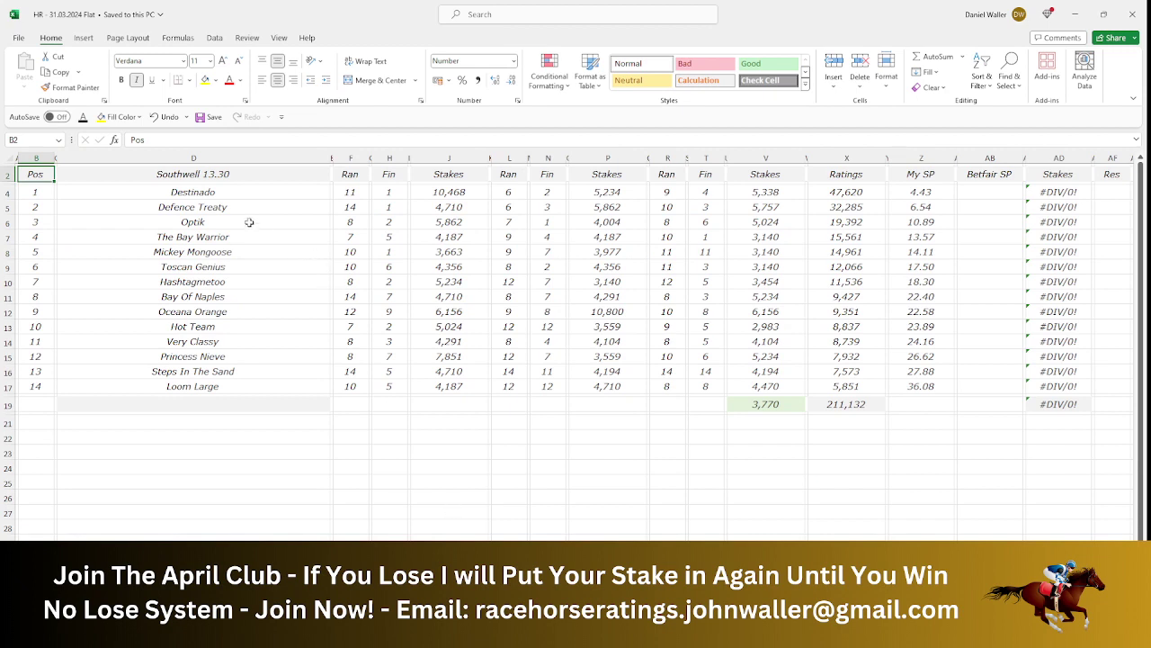
- Select Destinado's Betfair SP cell AB4 and check its odds in Matchbook's 13:30 Southwell market
{"action": "left_click", "coordinate": [971, 192]}
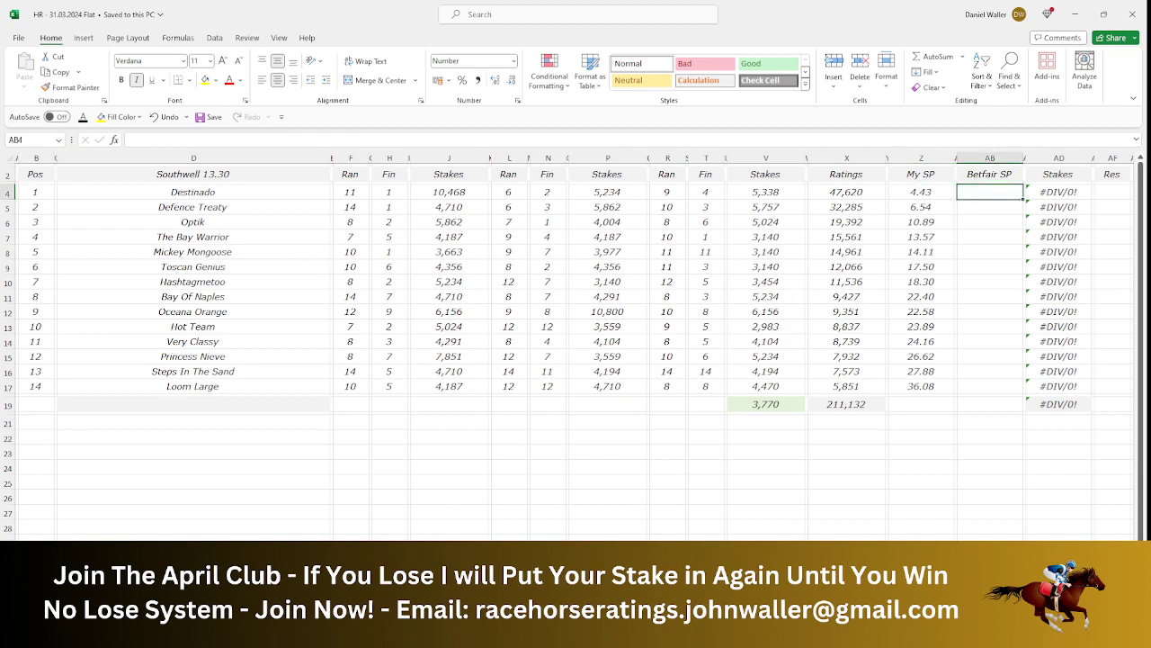
{"action": "key", "text": "alt+Tab"}
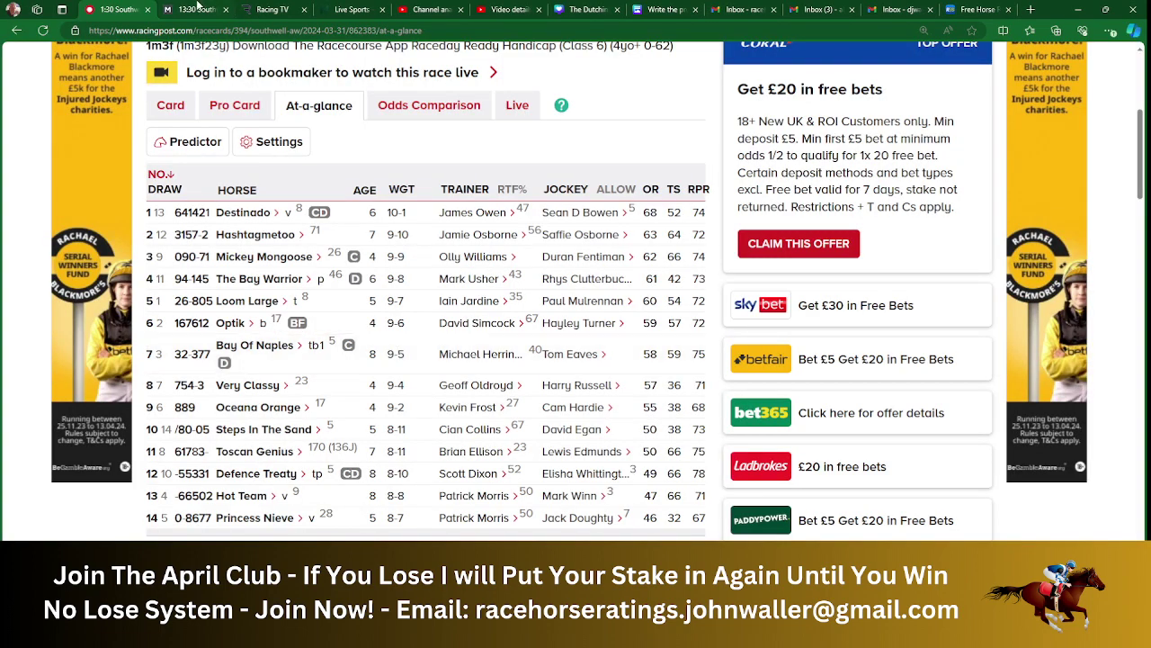
{"action": "left_click", "coordinate": [198, 9]}
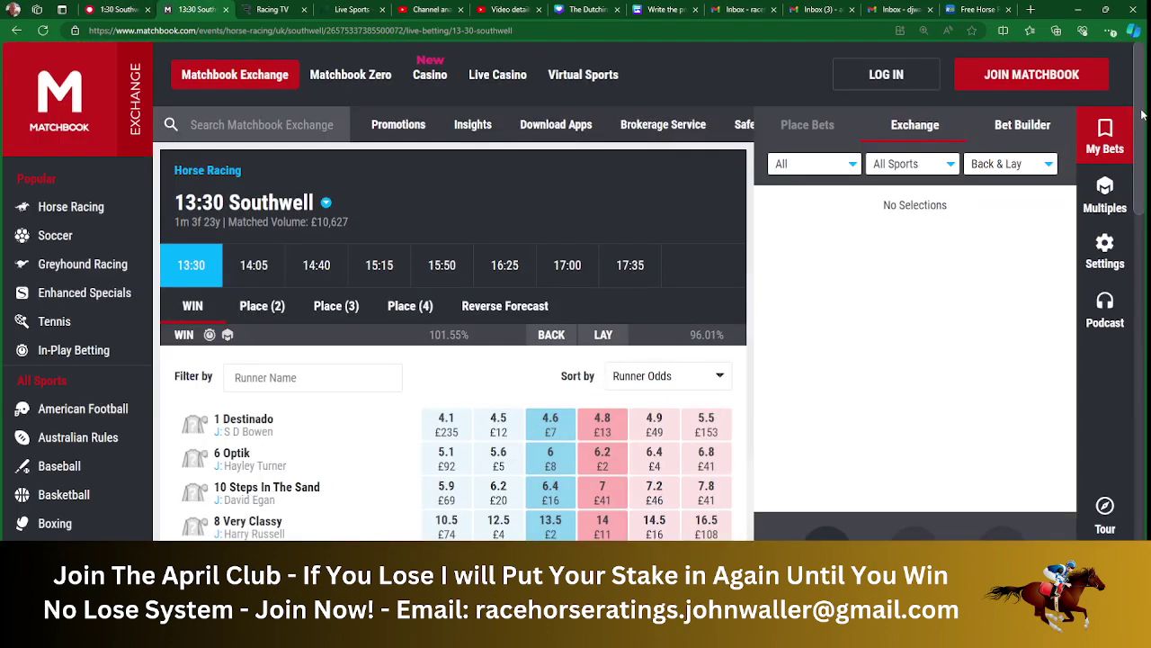
{"action": "left_click_drag", "start_coordinate": [1143, 115], "coordinate": [1140, 131]}
{"action": "scroll", "coordinate": [1140, 131], "scroll_direction": "down", "scroll_amount": 2}
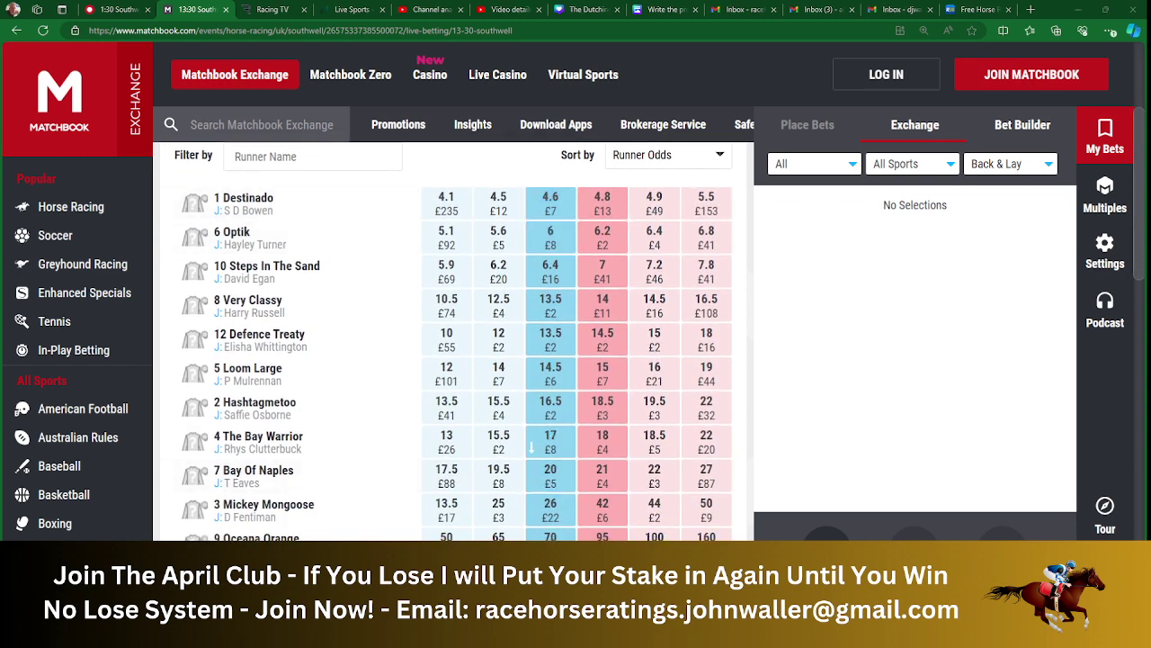
- Enter Destinado's 4.60 odds, giving a 21.74 stake, and move to Defence Treaty's cell AB5
{"action": "key", "text": "alt+Tab"}
{"action": "type", "text": "4.6"}
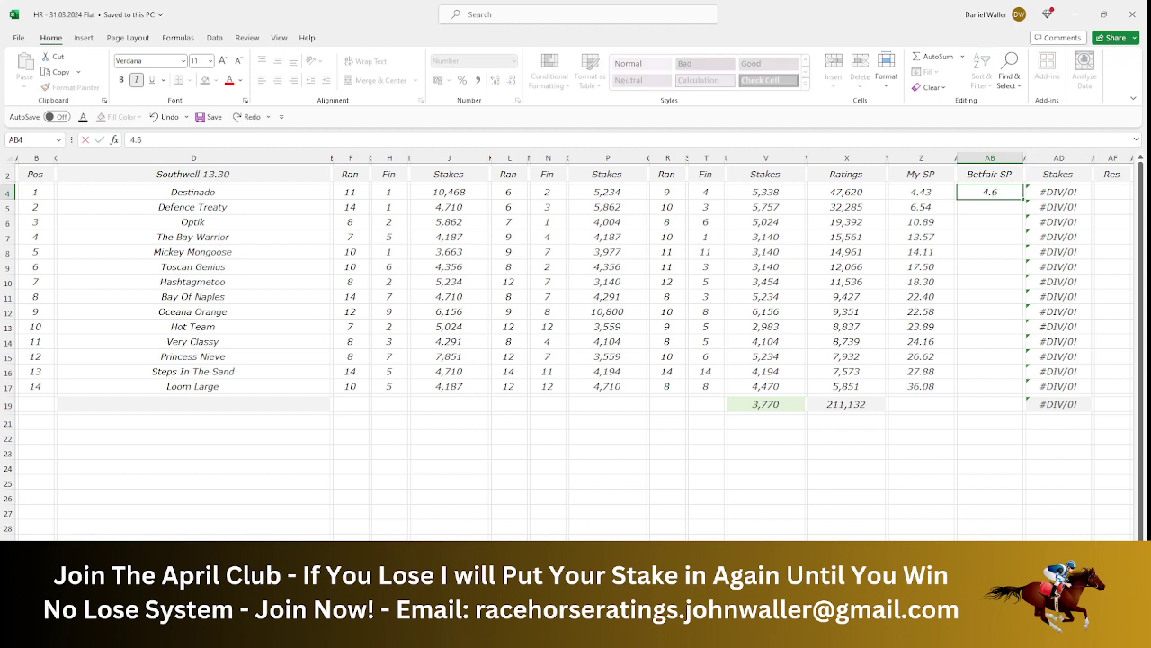
{"action": "key", "text": "Tab"}
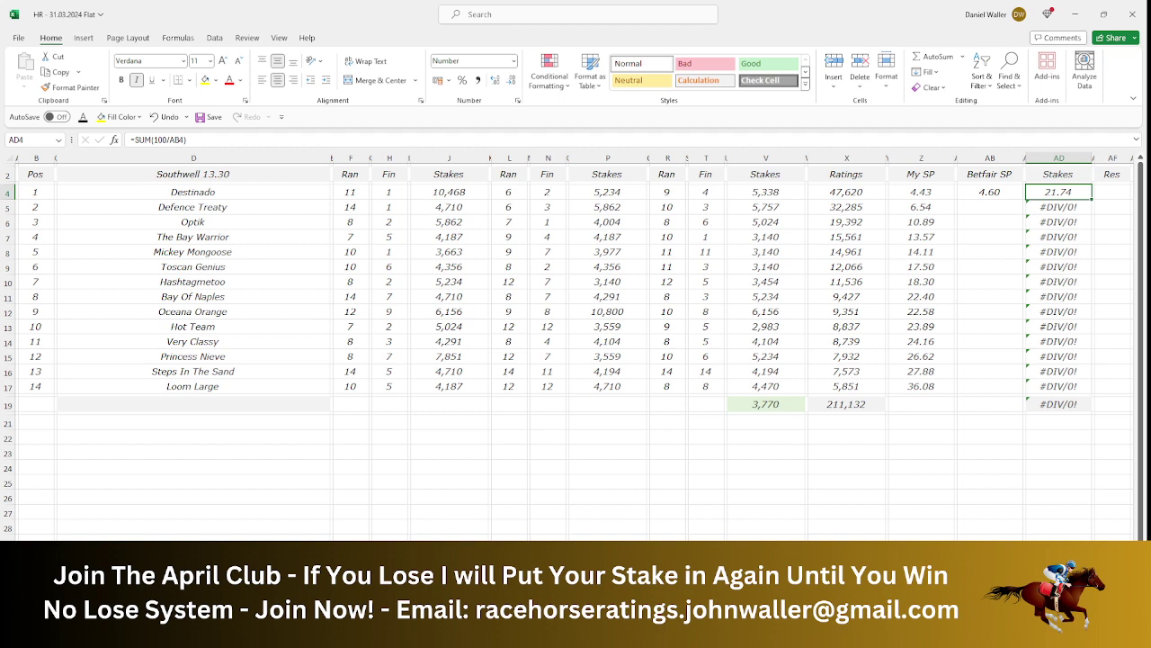
{"action": "key", "text": "Return"}
{"action": "key", "text": "Left"}
{"action": "key", "text": "Left"}
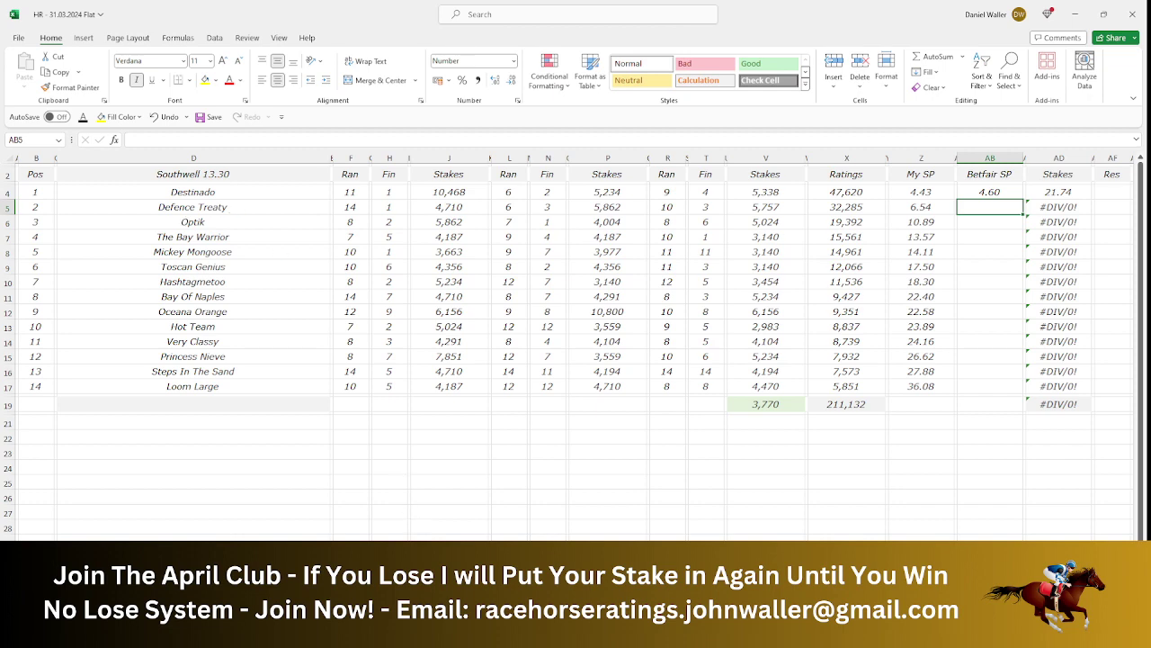
{"action": "key", "text": "alt+Tab"}
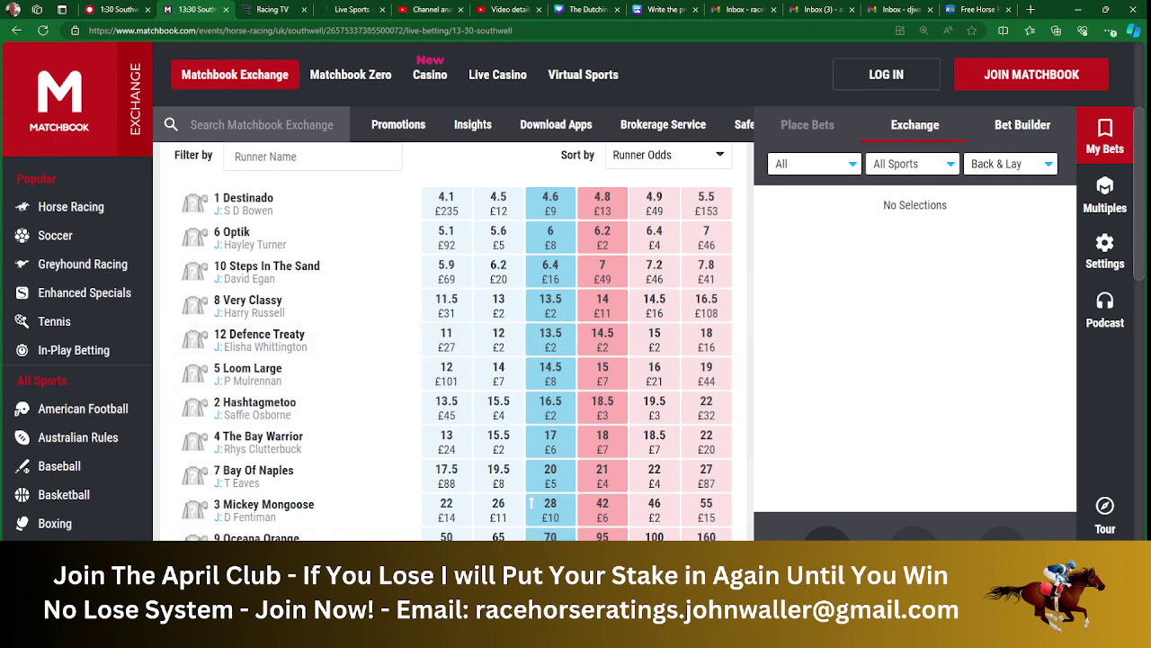
- Enter 13.50 as Defence Treaty's Betfair SP and move to Optik's cell AB6
{"action": "key", "text": "alt+Tab"}
{"action": "type", "text": "1"}
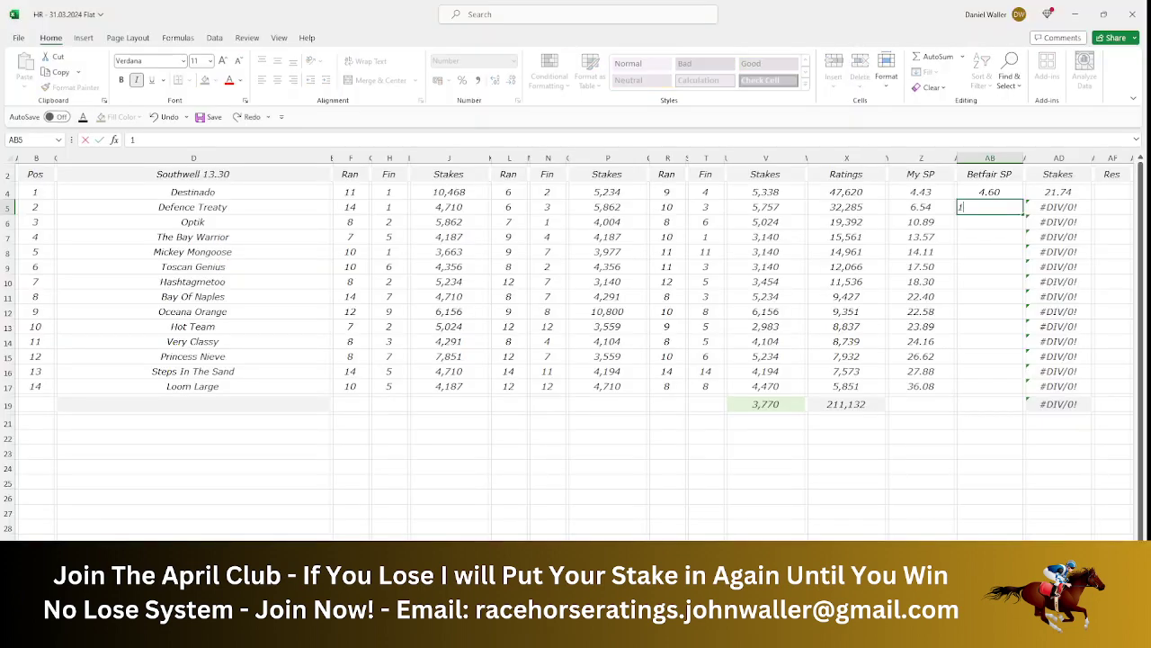
{"action": "type", "text": "3.5"}
{"action": "key", "text": "Tab"}
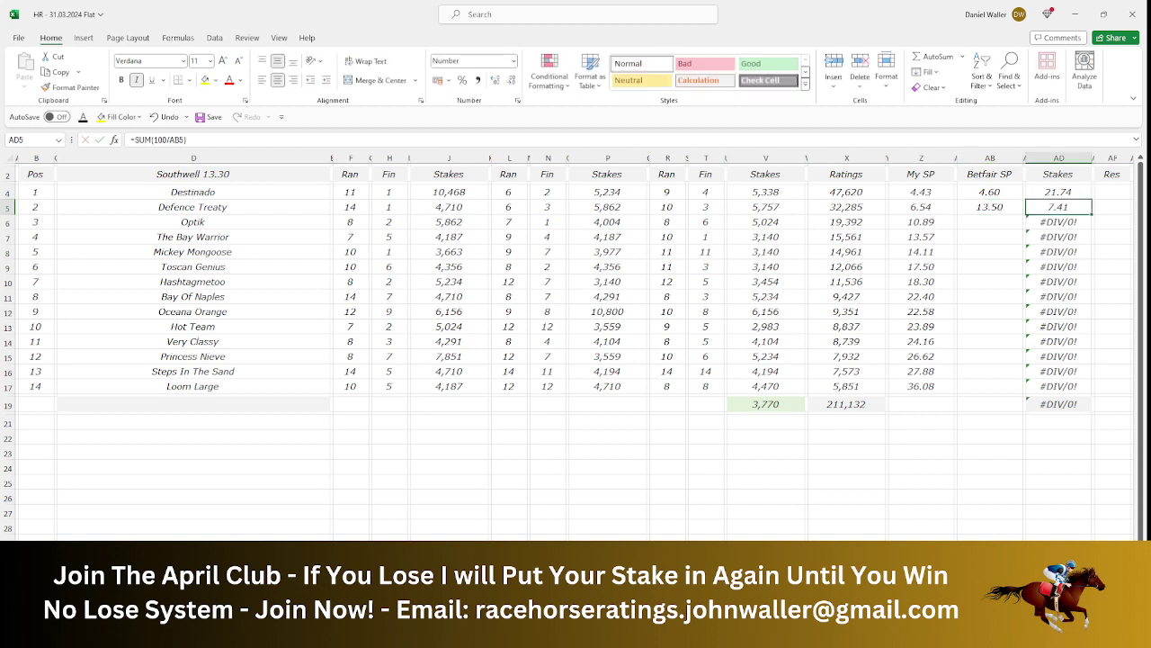
{"action": "key", "text": "Down"}
{"action": "key", "text": "Left"}
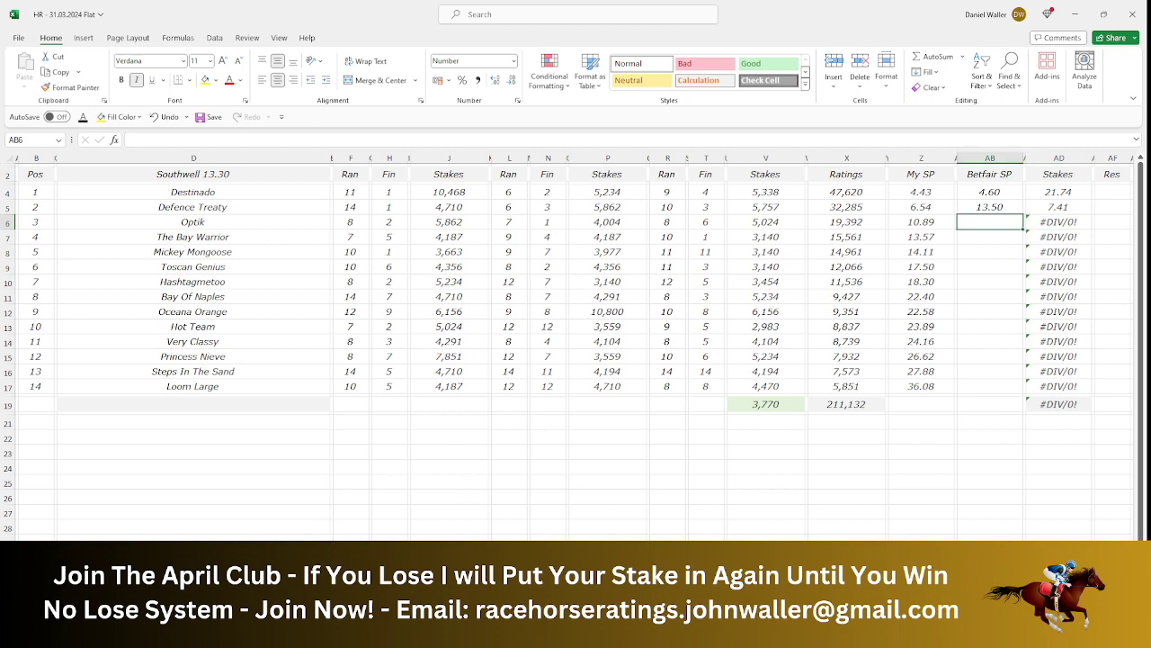
- Enter Optik's 6.00 odds from Matchbook and check the total of stakes AD4:AD6
{"action": "key", "text": "alt+Tab"}
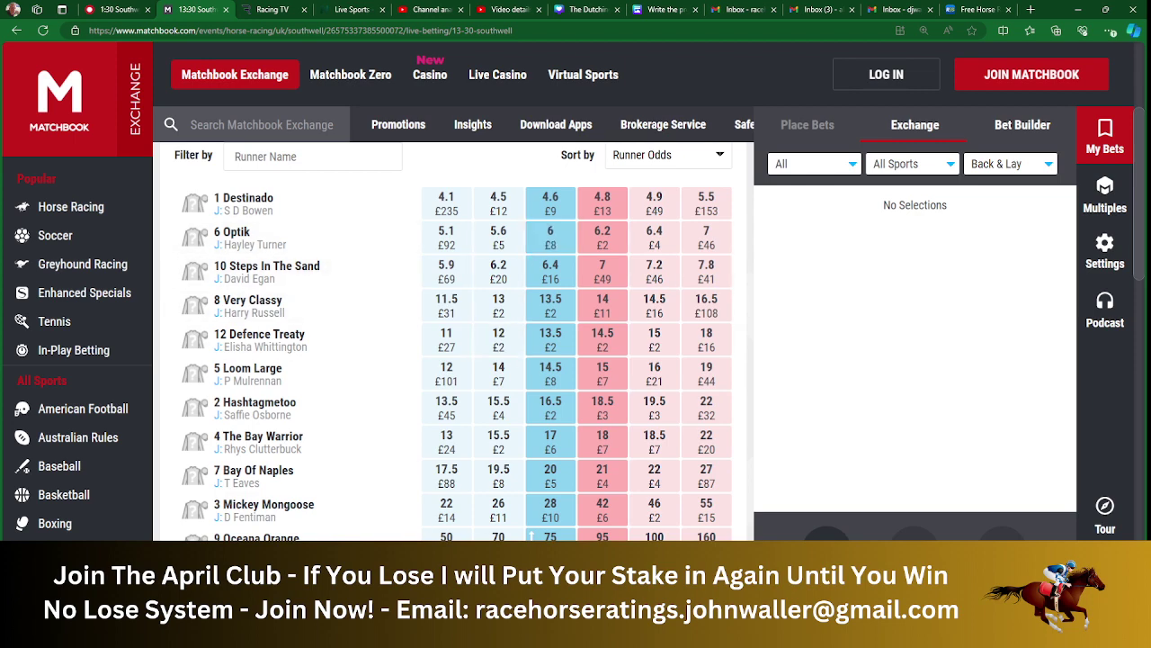
{"action": "key", "text": "alt+Tab"}
{"action": "type", "text": "6"}
{"action": "key", "text": "Tab"}
{"action": "key", "text": "Tab"}
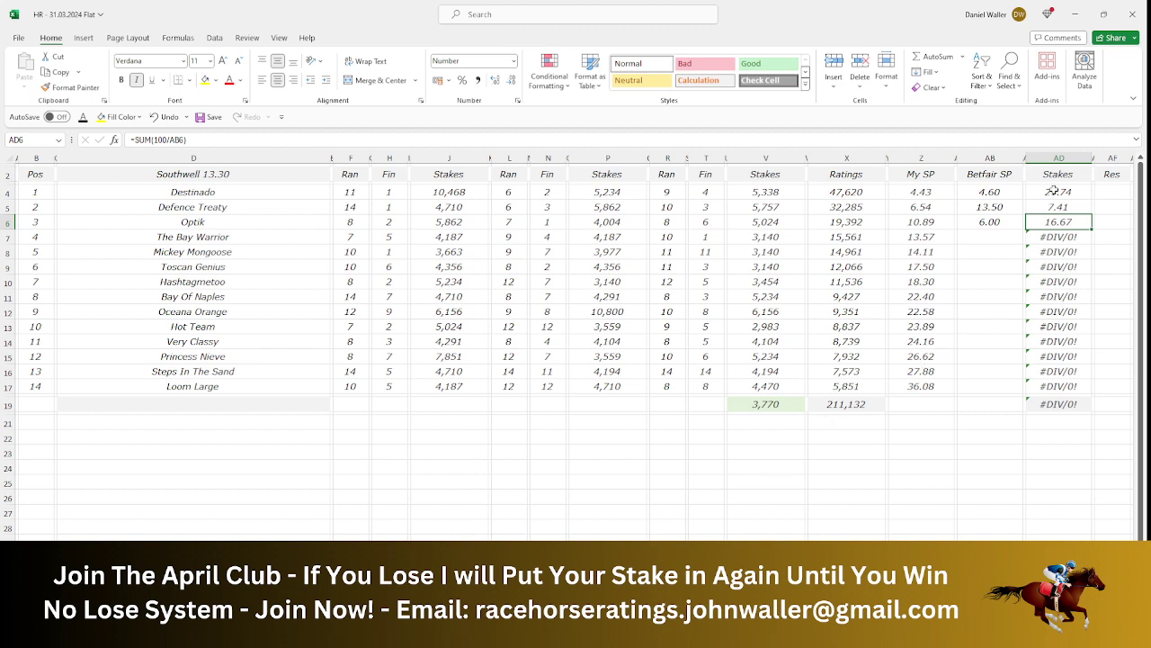
{"action": "left_click_drag", "start_coordinate": [1053, 191], "coordinate": [1057, 221]}
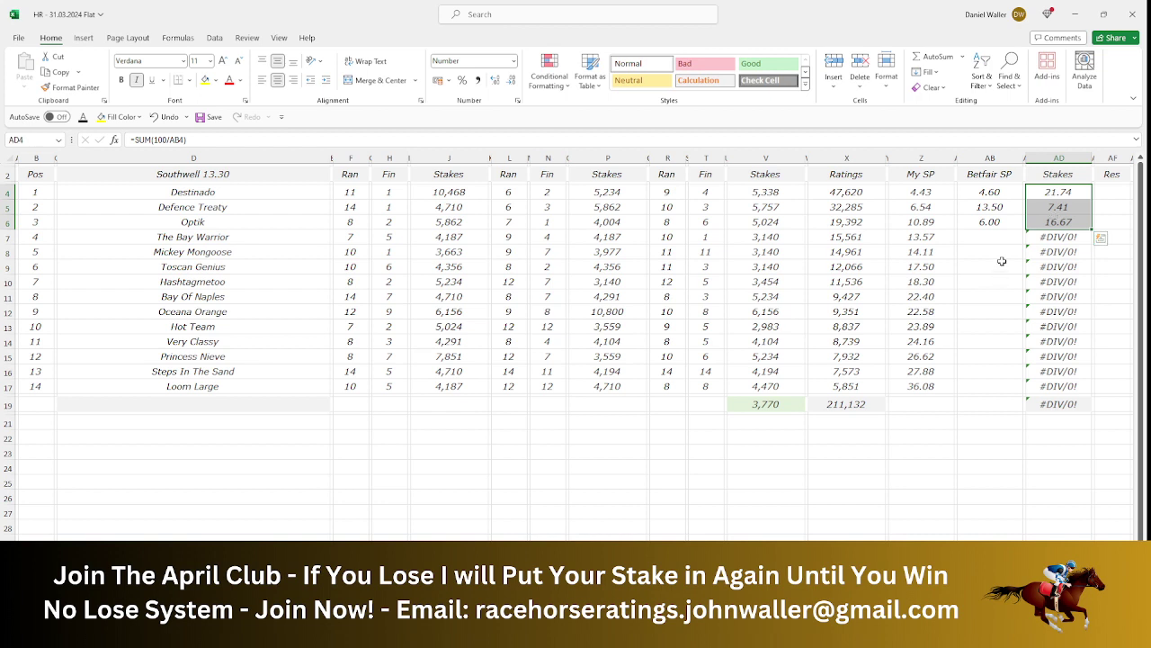
- Enter 17.00 as The Bay Warrior's Betfair SP in AB7 and check the stakes total
{"action": "left_click", "coordinate": [996, 237]}
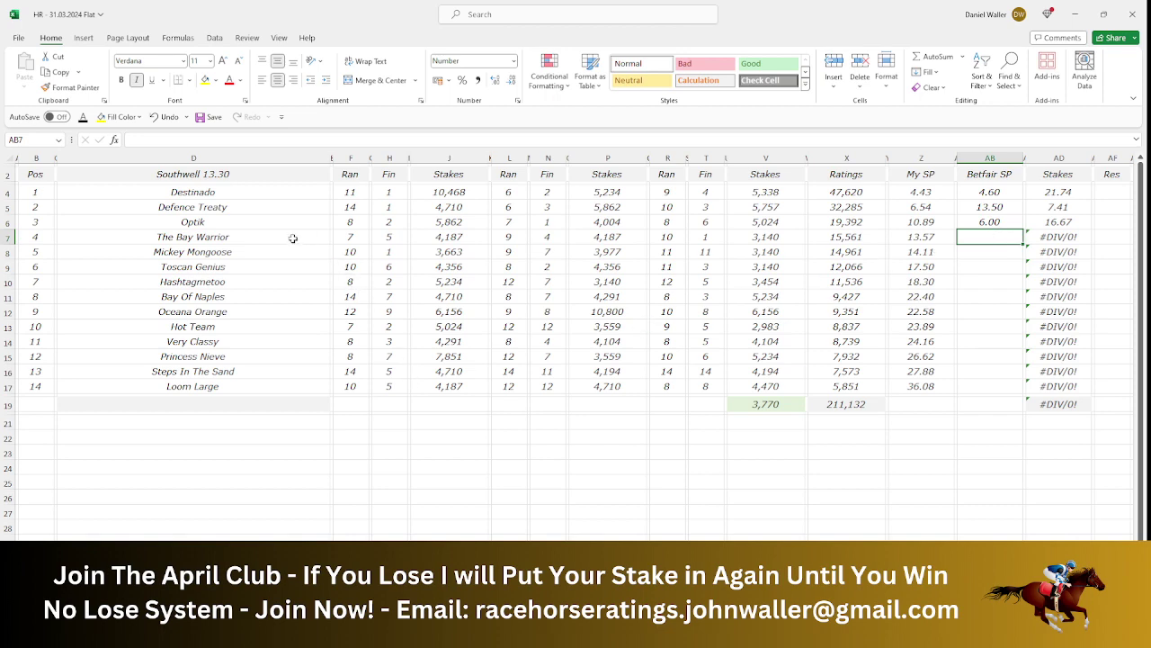
{"action": "key", "text": "alt+Tab"}
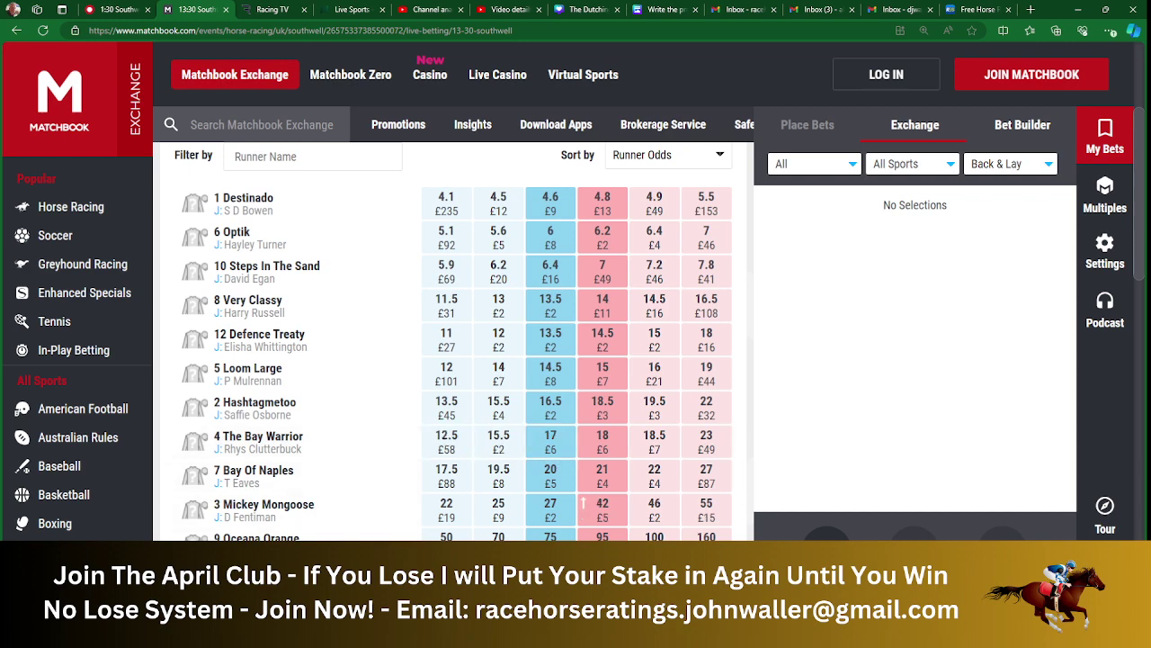
{"action": "key", "text": "alt+Tab"}
{"action": "type", "text": "17"}
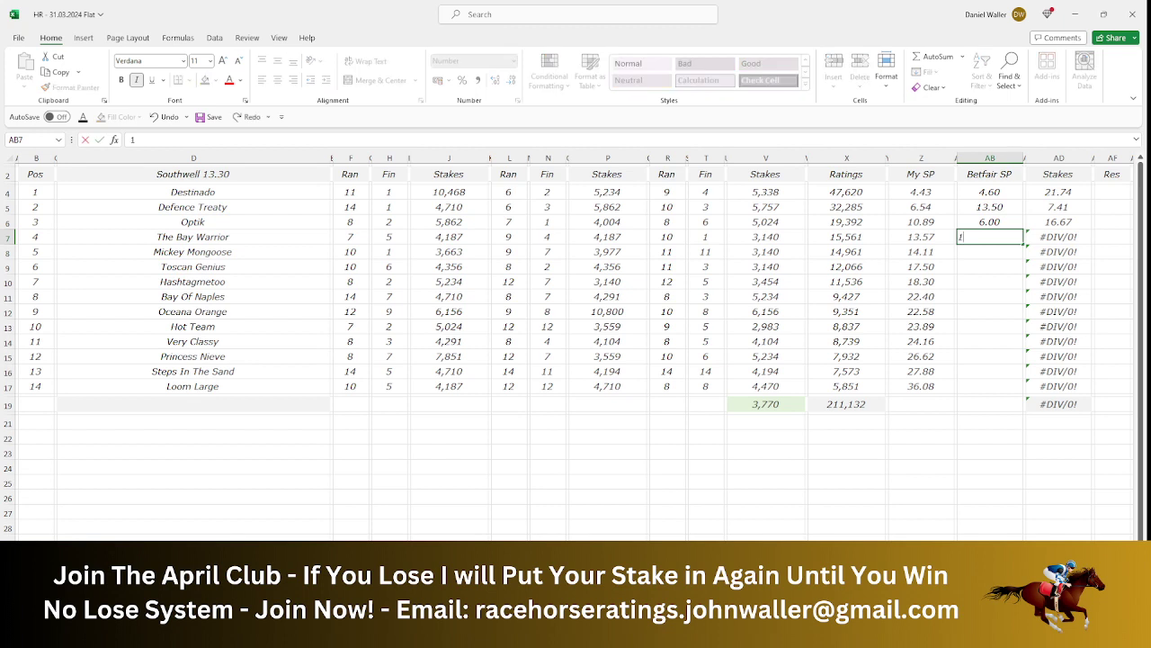
{"action": "left_click", "coordinate": [1058, 252]}
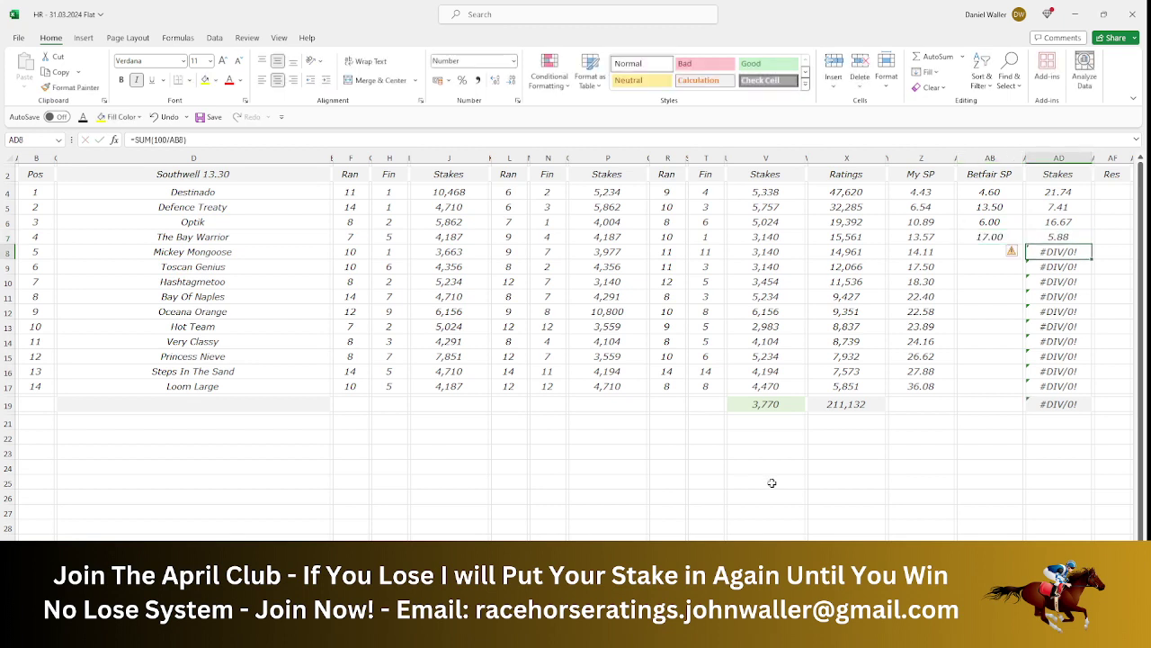
{"action": "left_click_drag", "start_coordinate": [1049, 198], "coordinate": [1051, 222]}
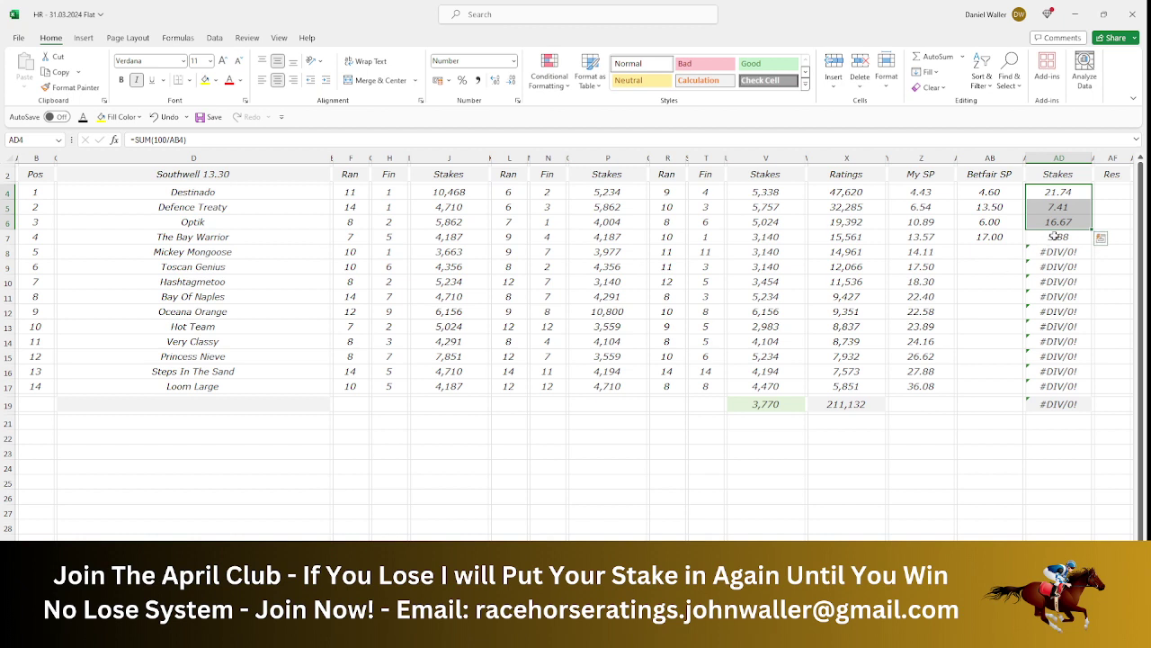
- Overwrite The Bay Warrior's stake with 4.19 and clear the unused stakes AD8:AD17, leaving a 50.00 total
{"action": "left_click", "coordinate": [1053, 236]}
{"action": "key", "text": "F2"}
{"action": "type", "text": "4.19"}
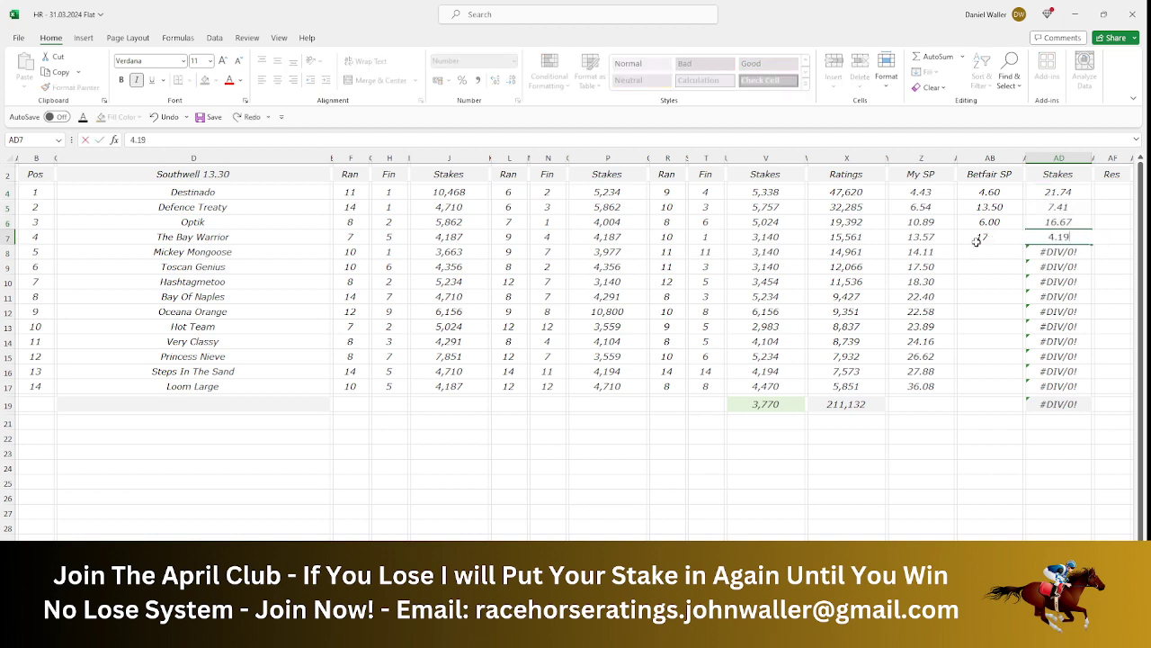
{"action": "key", "text": "Return"}
{"action": "key", "text": "F2"}
{"action": "key", "text": "Escape"}
{"action": "key", "text": "BackSpace"}
{"action": "key", "text": "Return"}
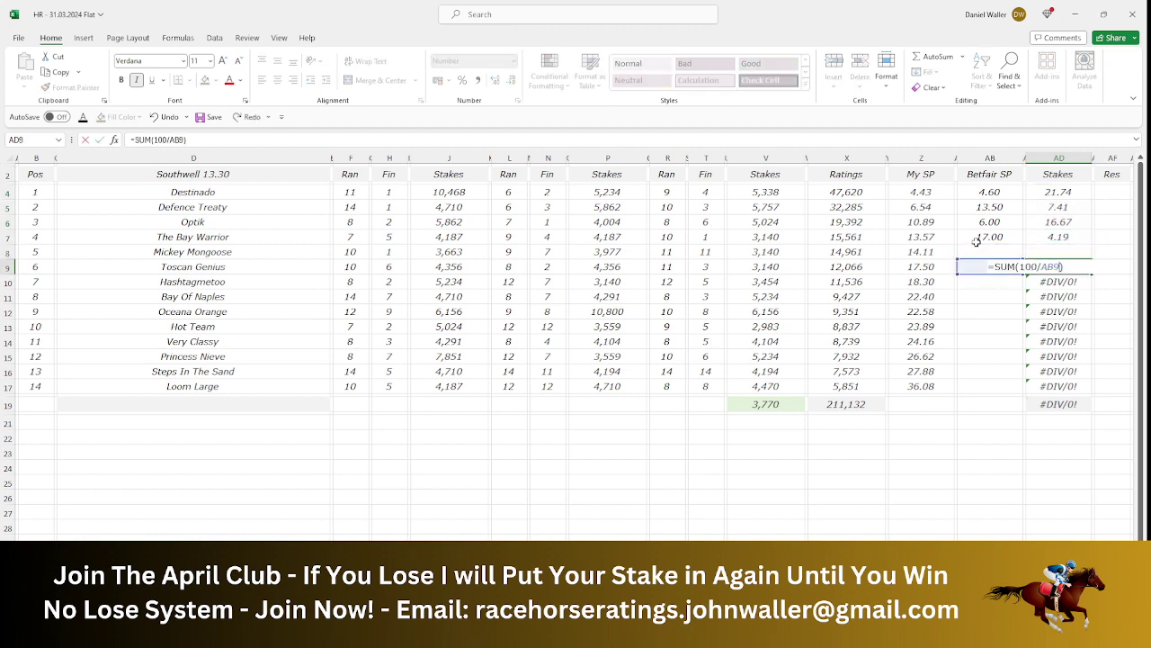
{"action": "key", "text": "BackSpace"}
{"action": "key", "text": "Return"}
{"action": "key", "text": "BackSpace"}
{"action": "key", "text": "Return"}
{"action": "key", "text": "BackSpace"}
{"action": "key", "text": "Return"}
{"action": "key", "text": "BackSpace"}
{"action": "key", "text": "Return"}
{"action": "key", "text": "BackSpace"}
{"action": "key", "text": "Return"}
{"action": "key", "text": "BackSpace"}
{"action": "key", "text": "Return"}
{"action": "key", "text": "BackSpace"}
{"action": "key", "text": "BackSpace"}
{"action": "key", "text": "Return"}
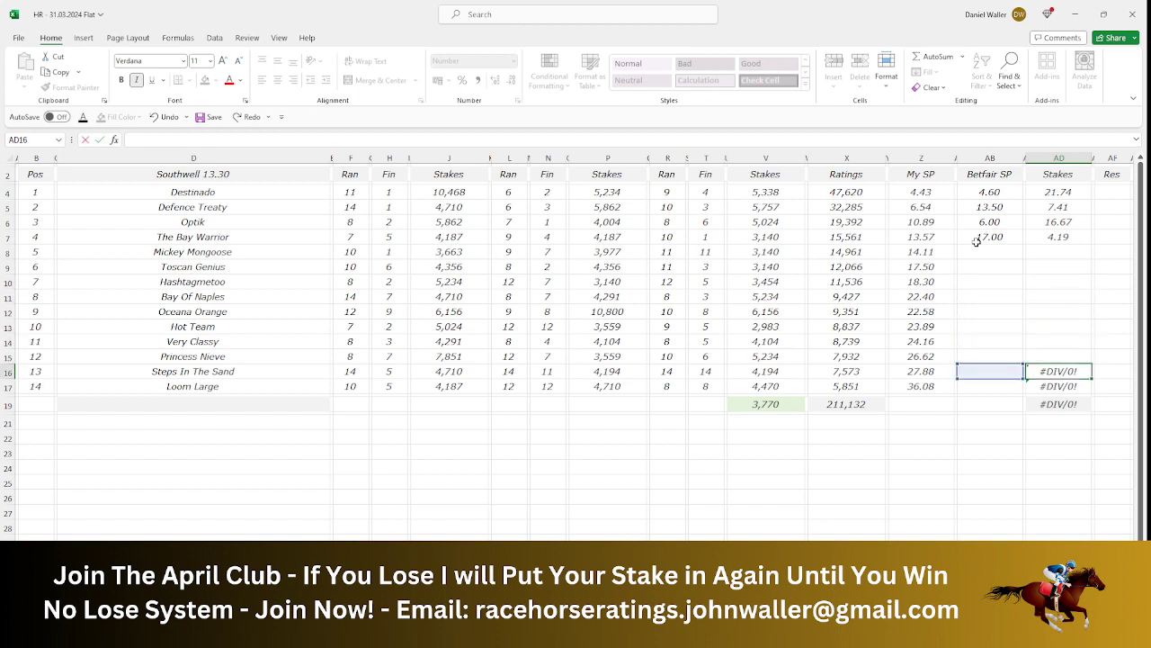
{"action": "key", "text": "BackSpace"}
{"action": "key", "text": "Return"}
{"action": "key", "text": "BackSpace"}
{"action": "key", "text": "Return"}
{"action": "key", "text": "Escape"}
{"action": "key", "text": "Up"}
{"action": "key", "text": "Up"}
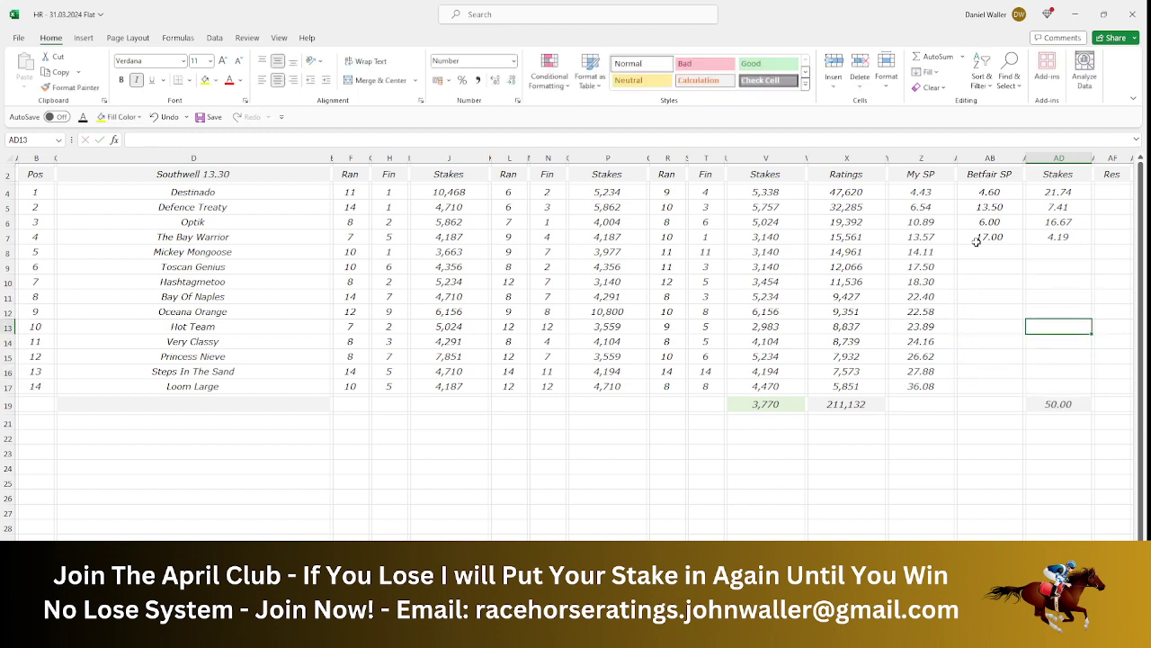
{"action": "key", "text": "Up"}
{"action": "key", "text": "Up"}
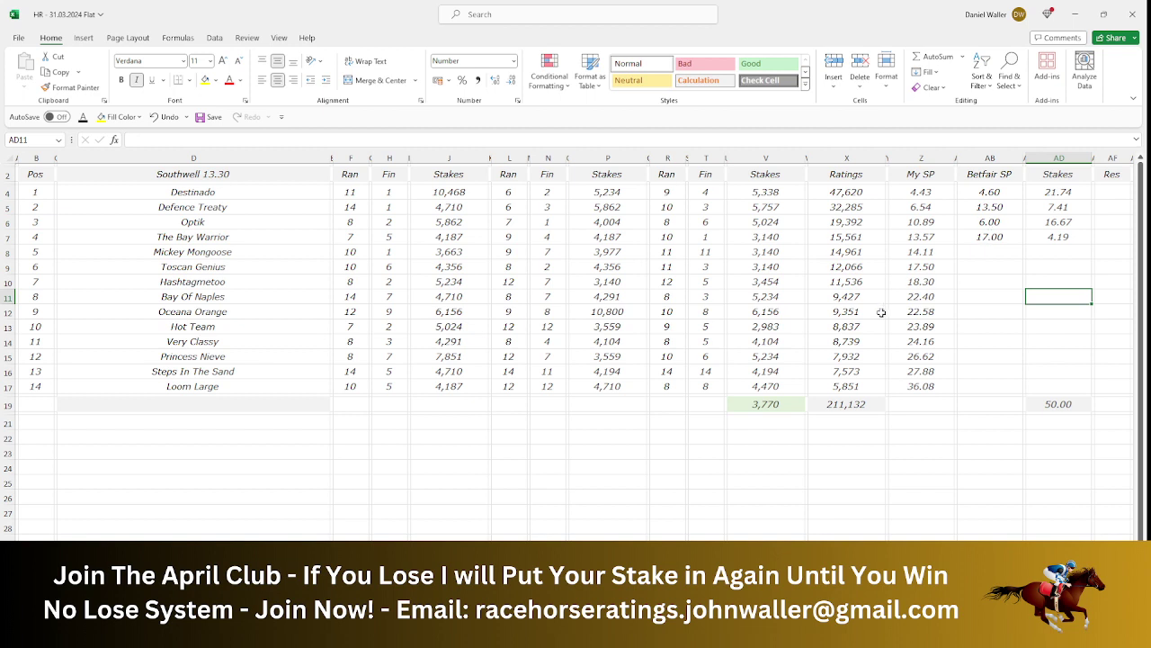
{"action": "key", "text": "alt+Tab"}
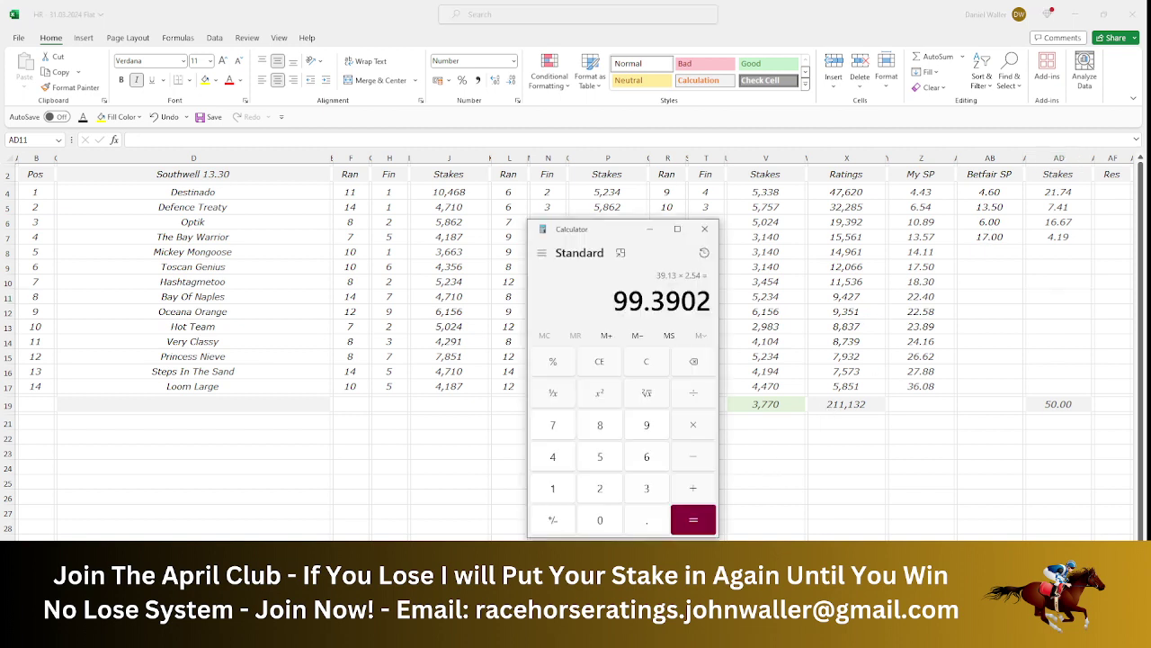
- Calculate 4.19 × 17 = 71.23 in Calculator, then bring the ratings workbook back
{"action": "left_click", "coordinate": [553, 463]}
{"action": "left_click", "coordinate": [659, 527]}
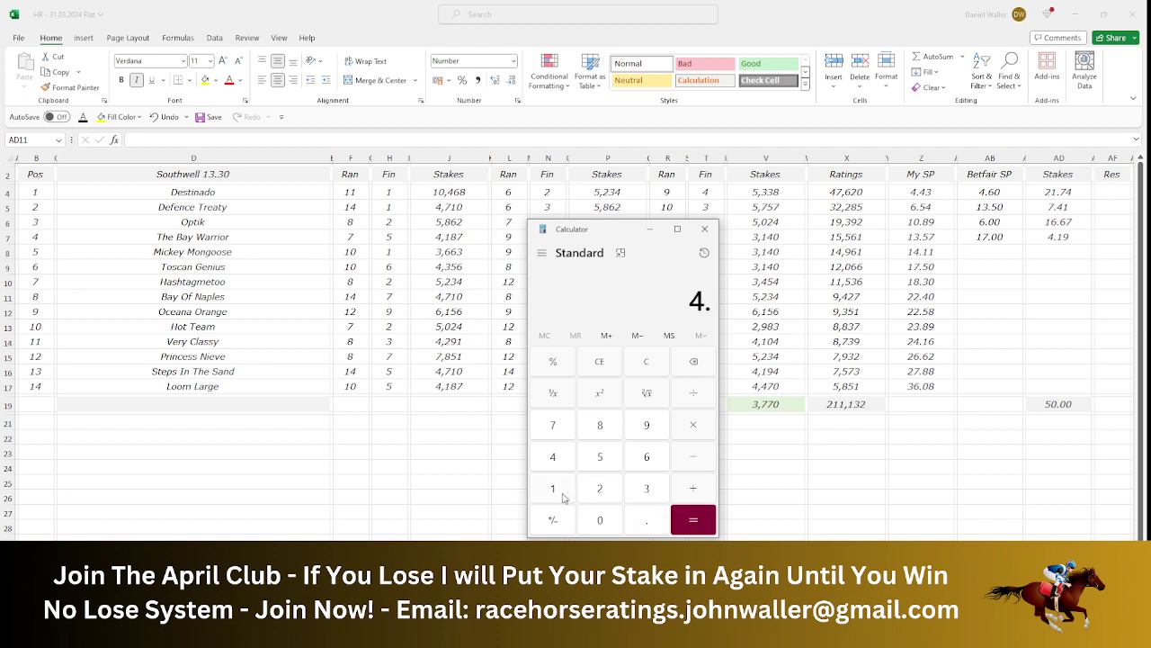
{"action": "left_click", "coordinate": [557, 495]}
{"action": "left_click", "coordinate": [642, 435]}
{"action": "key", "text": "Return"}
{"action": "key", "text": "asterisk"}
{"action": "left_click", "coordinate": [566, 490]}
{"action": "left_click", "coordinate": [564, 441]}
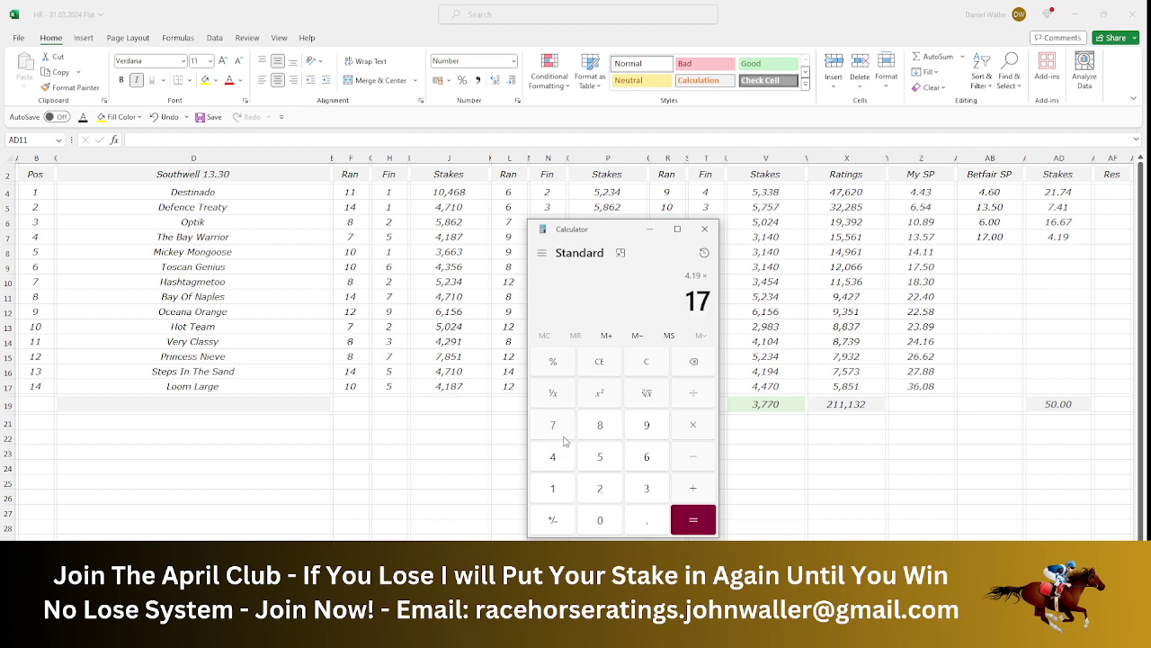
{"action": "left_click", "coordinate": [686, 529]}
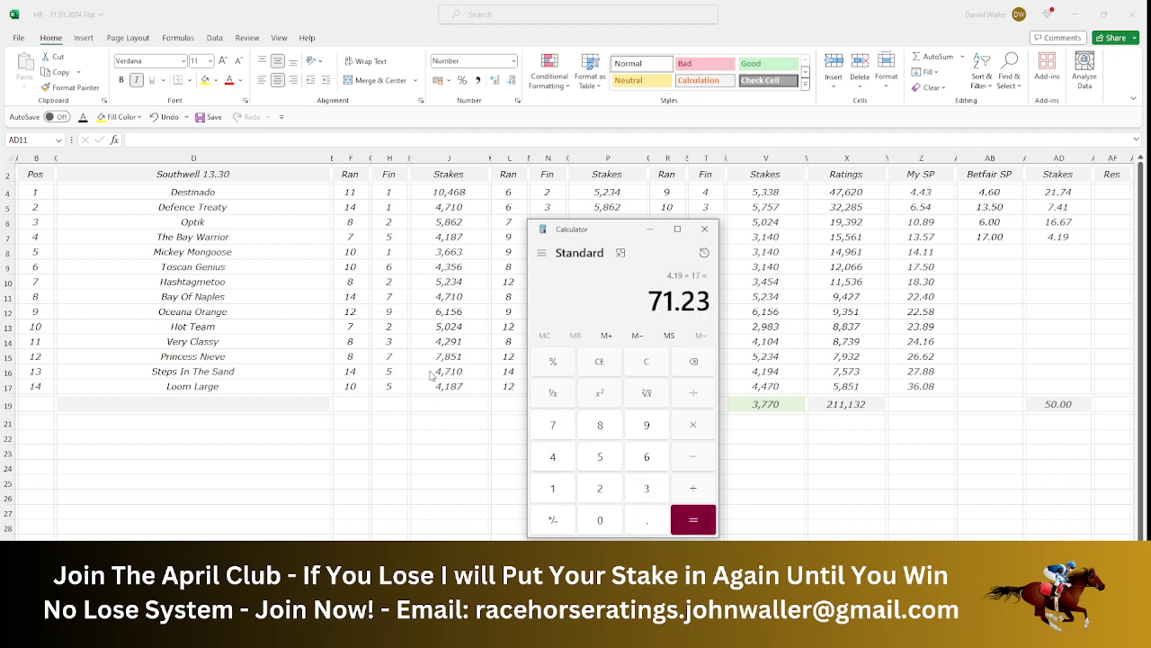
{"action": "left_click", "coordinate": [249, 240]}
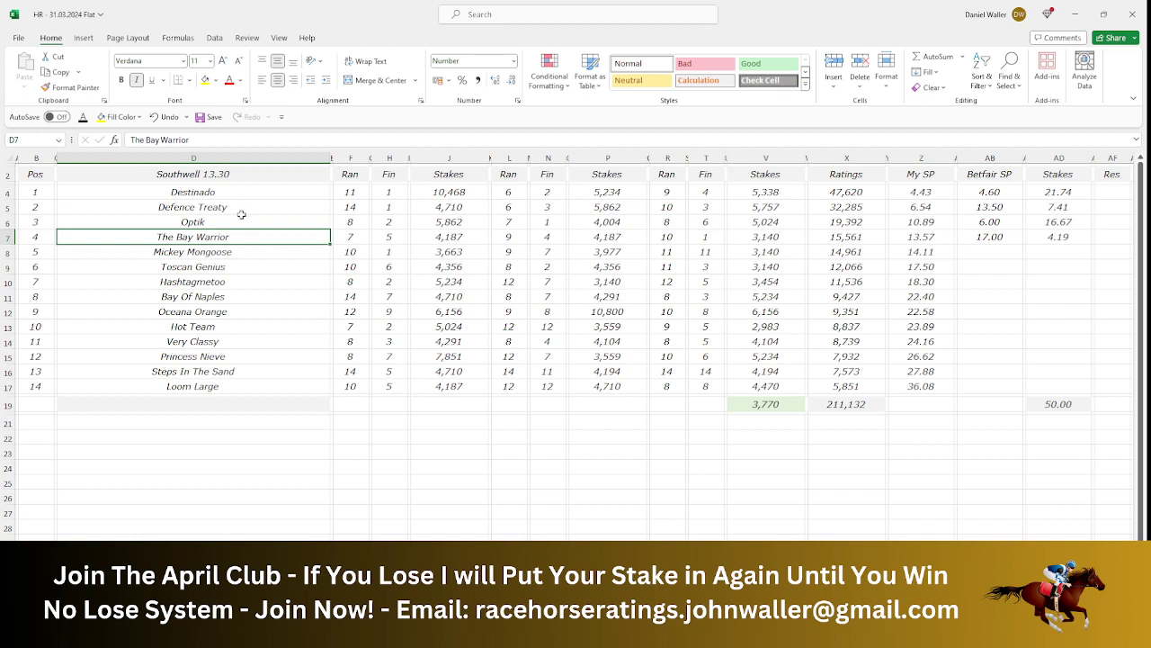
- Save the ratings workbook and open the 2:05 Southwell racecard on Racing Post
{"action": "left_click", "coordinate": [45, 178]}
{"action": "left_click", "coordinate": [209, 119]}
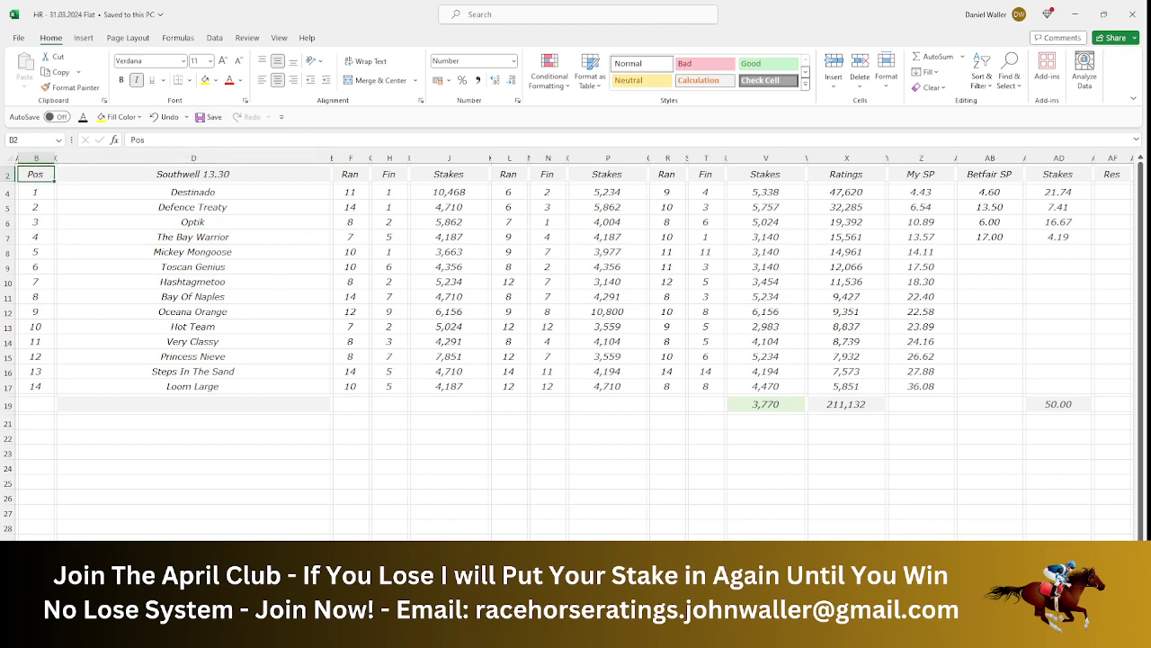
{"action": "key", "text": "alt+Tab"}
{"action": "left_click", "coordinate": [119, 10]}
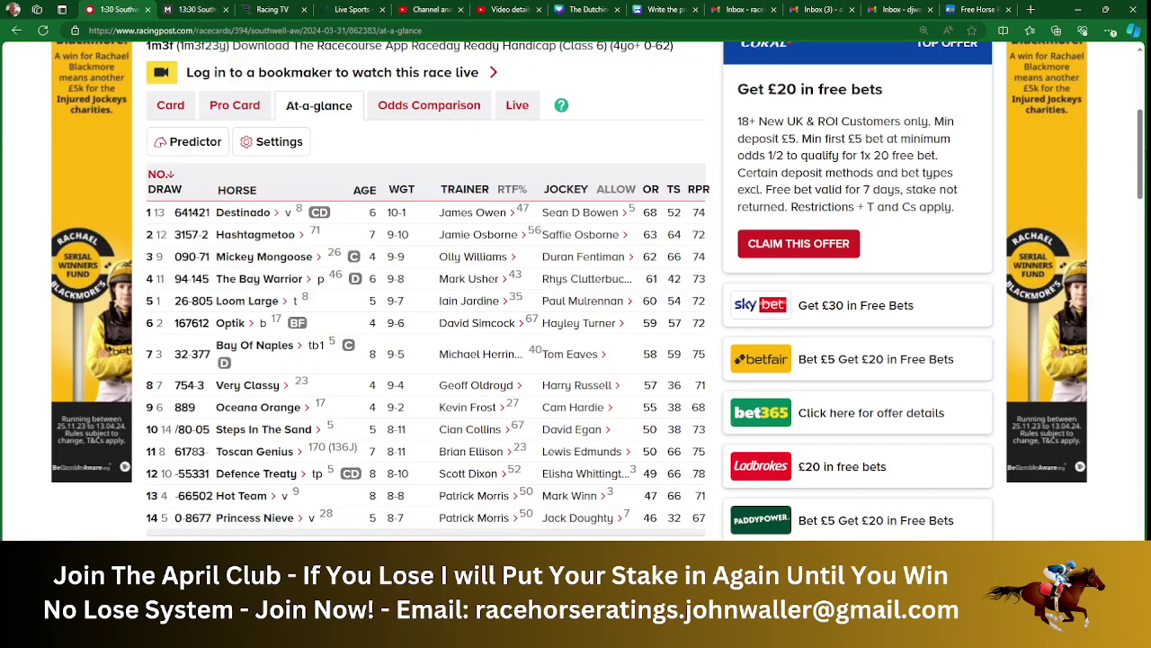
{"action": "scroll", "coordinate": [1144, 153], "scroll_direction": "up", "scroll_amount": 2}
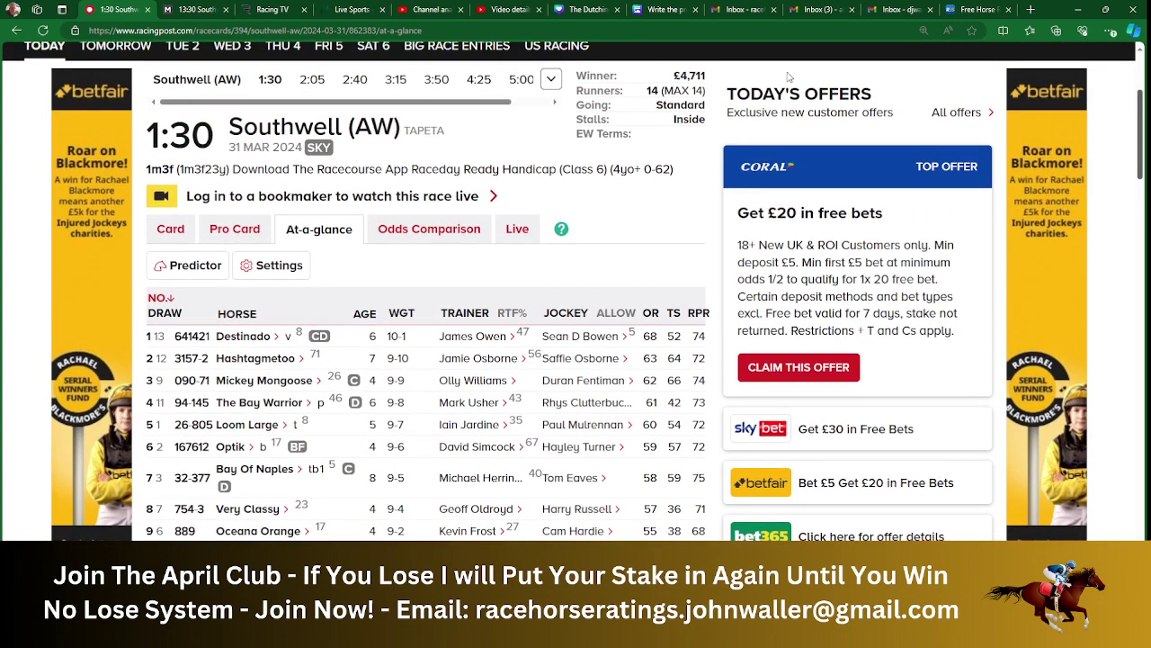
{"action": "left_click", "coordinate": [312, 79]}
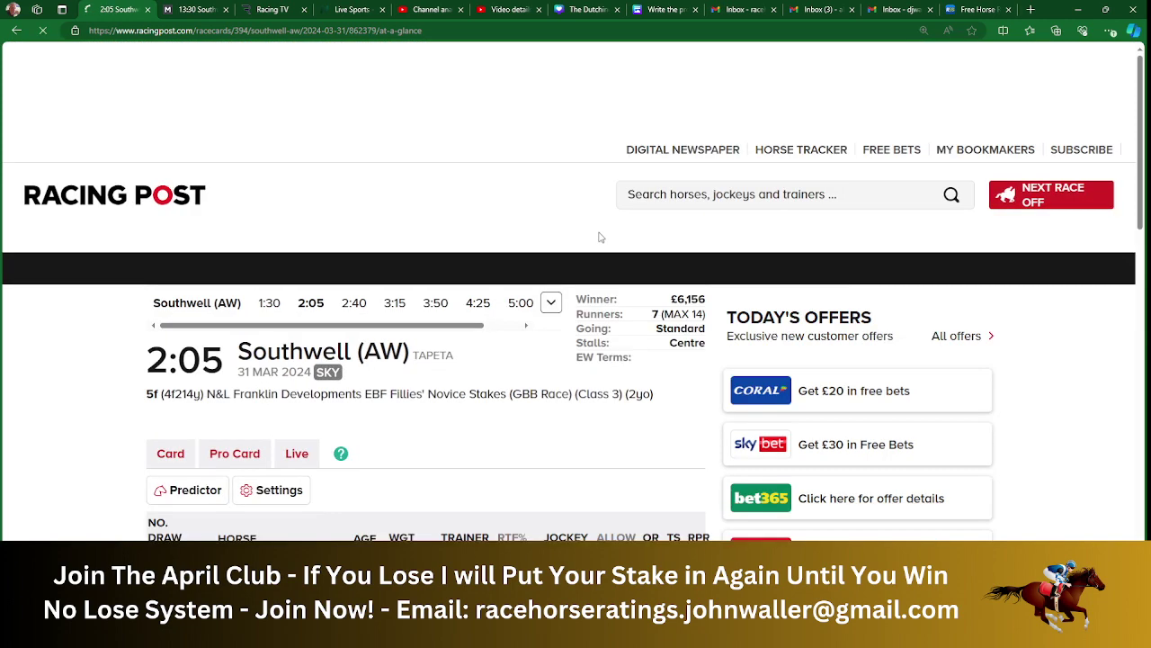
- Look through Far Above Mary's horse profile, close it, and return to the workbook
{"action": "scroll", "coordinate": [576, 288], "scroll_direction": "down", "scroll_amount": 2}
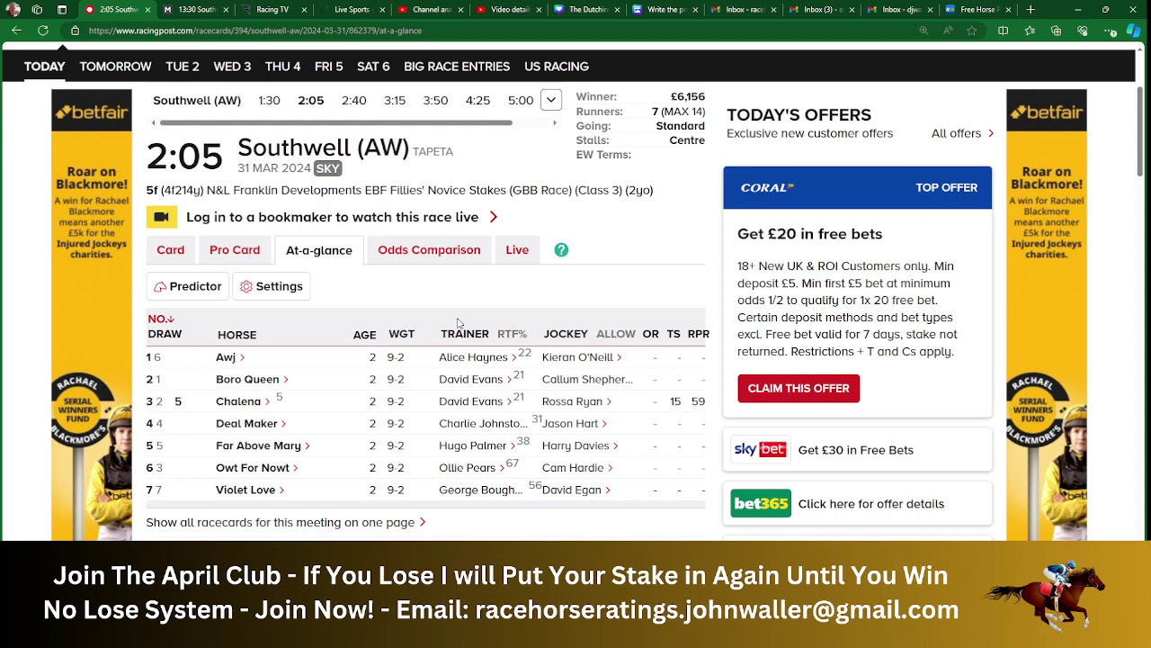
{"action": "left_click", "coordinate": [274, 444]}
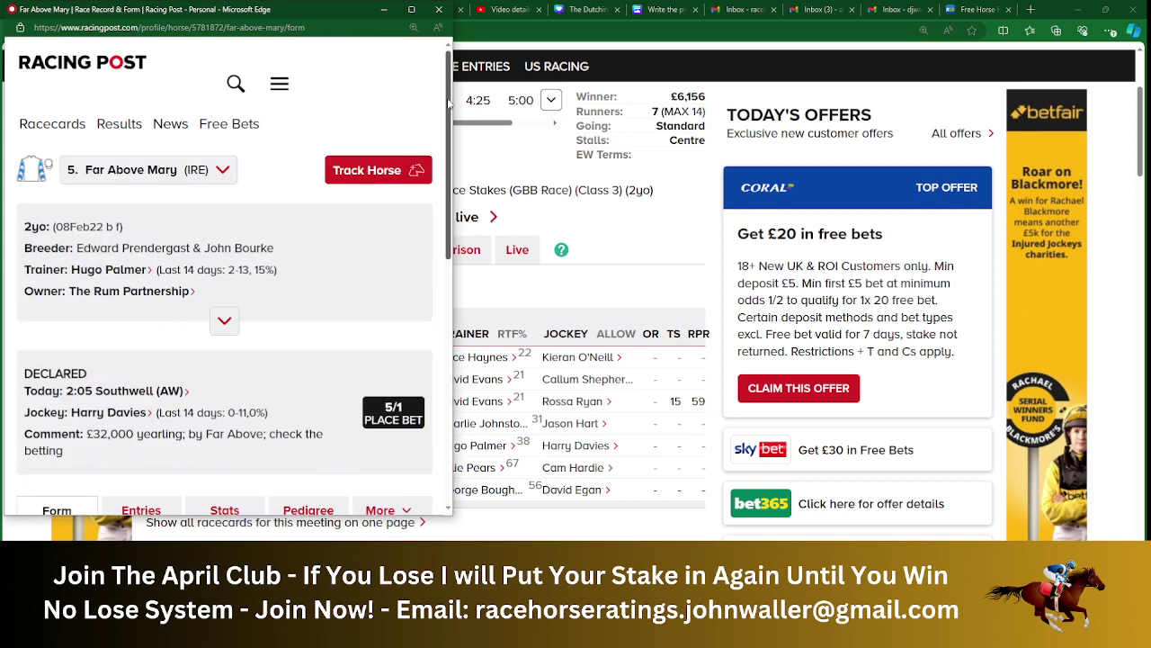
{"action": "scroll", "coordinate": [448, 261], "scroll_direction": "down", "scroll_amount": 3}
{"action": "scroll", "coordinate": [450, 242], "scroll_direction": "down", "scroll_amount": 2}
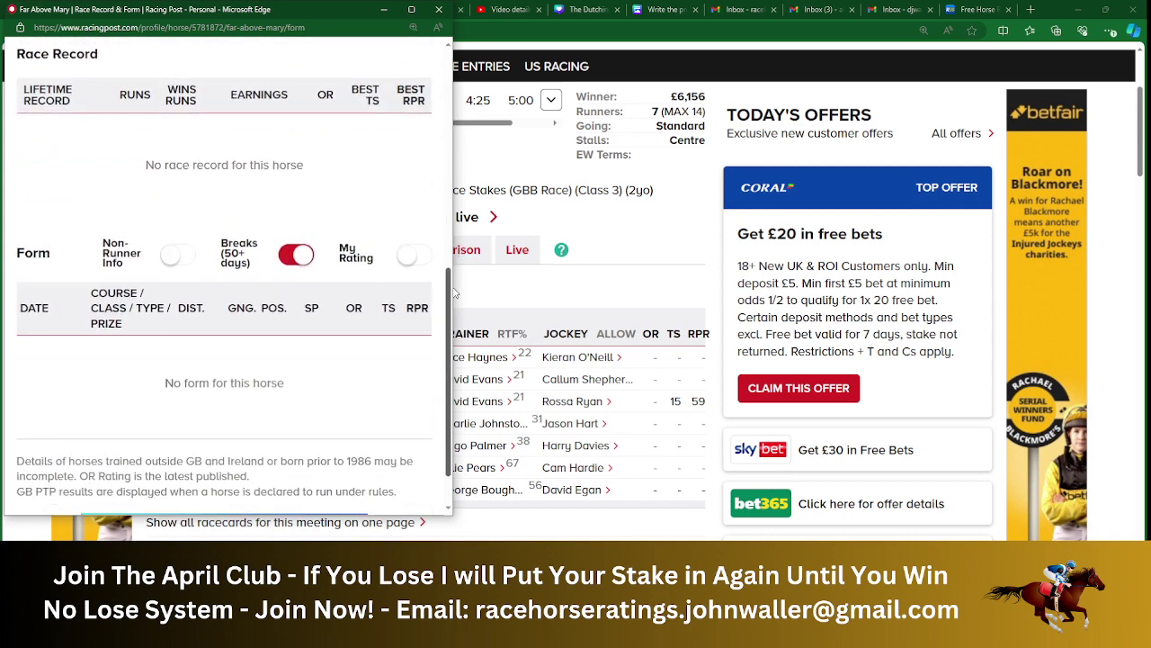
{"action": "scroll", "coordinate": [438, 93], "scroll_direction": "up", "scroll_amount": 5}
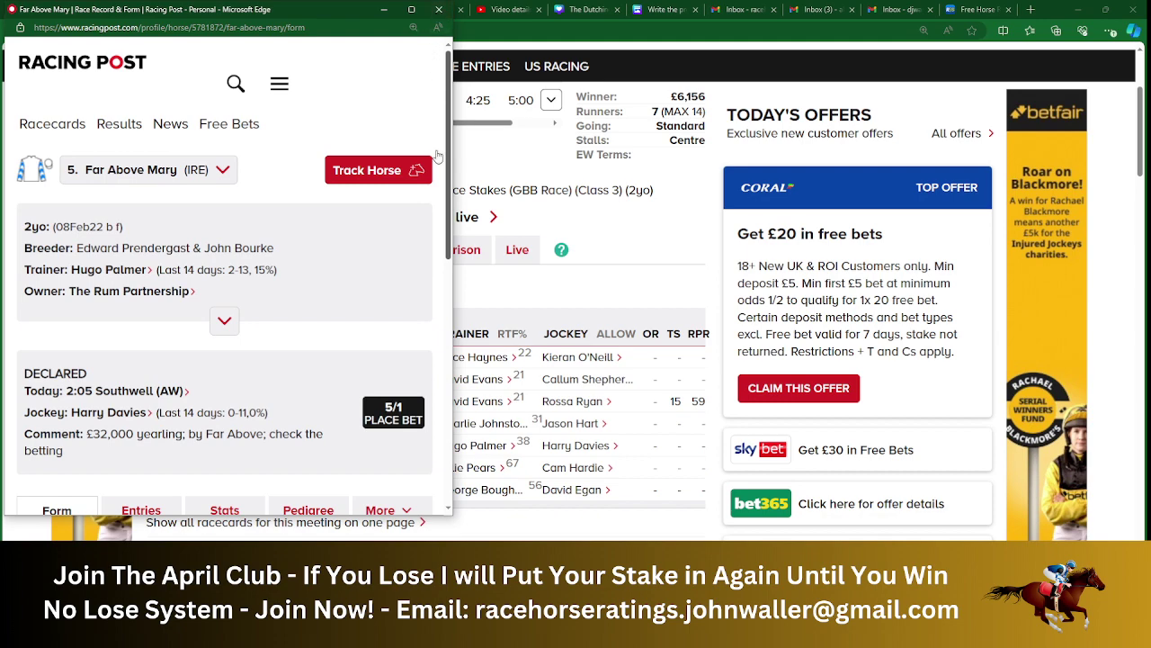
{"action": "left_click", "coordinate": [438, 9]}
{"action": "key", "text": "alt+Tab"}
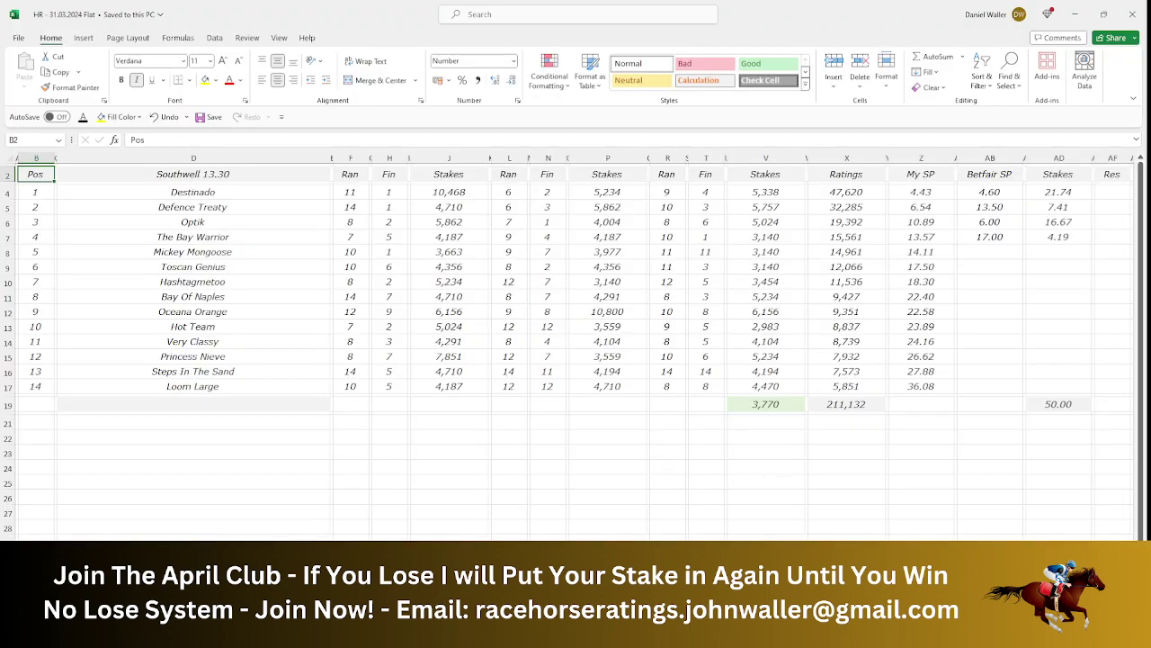
- Move to the Southwell 14.05 sheet and open the 2:40 Southwell card on Racing Post
{"action": "key", "text": "ctrl+Page_Down"}
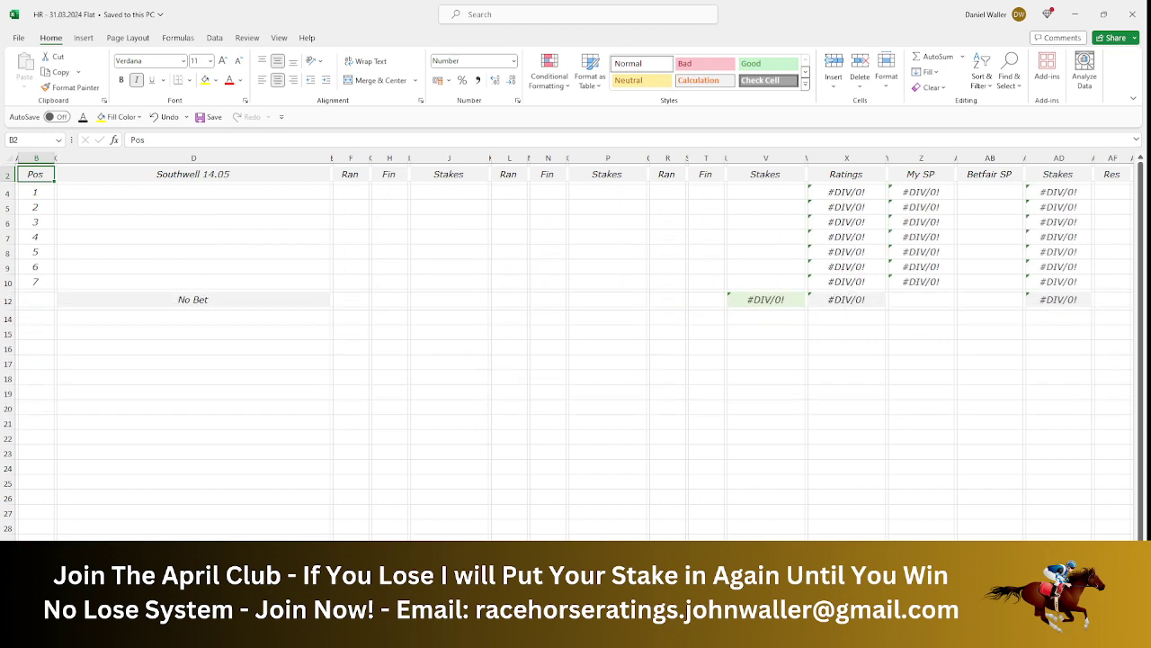
{"action": "key", "text": "alt+Tab"}
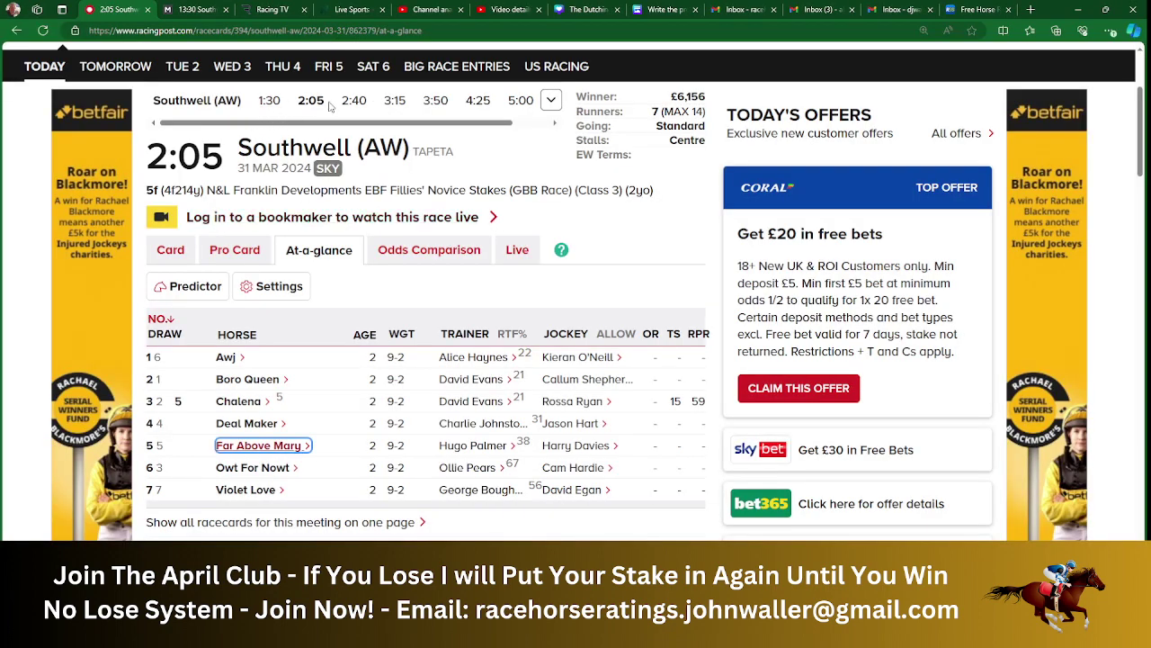
{"action": "left_click", "coordinate": [354, 100]}
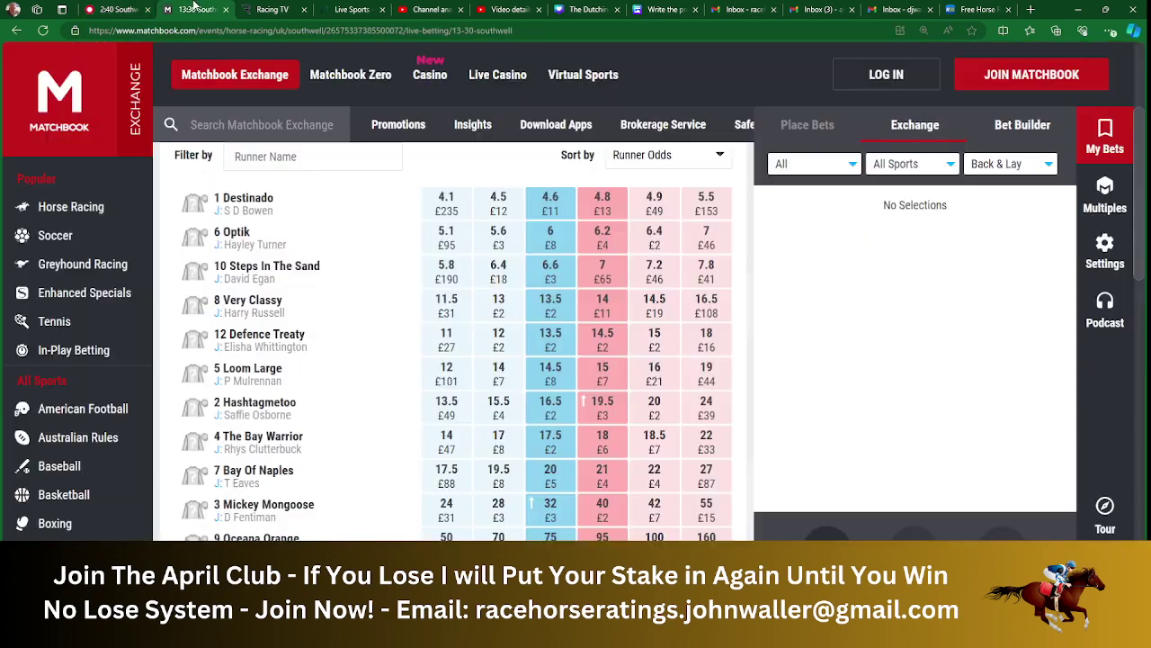
- Show Matchbook's 14:40 Southwell win market, six runners led by Ziggy's Missile at 2.72
{"action": "left_click", "coordinate": [193, 9]}
{"action": "scroll", "coordinate": [1140, 212], "scroll_direction": "up", "scroll_amount": 3}
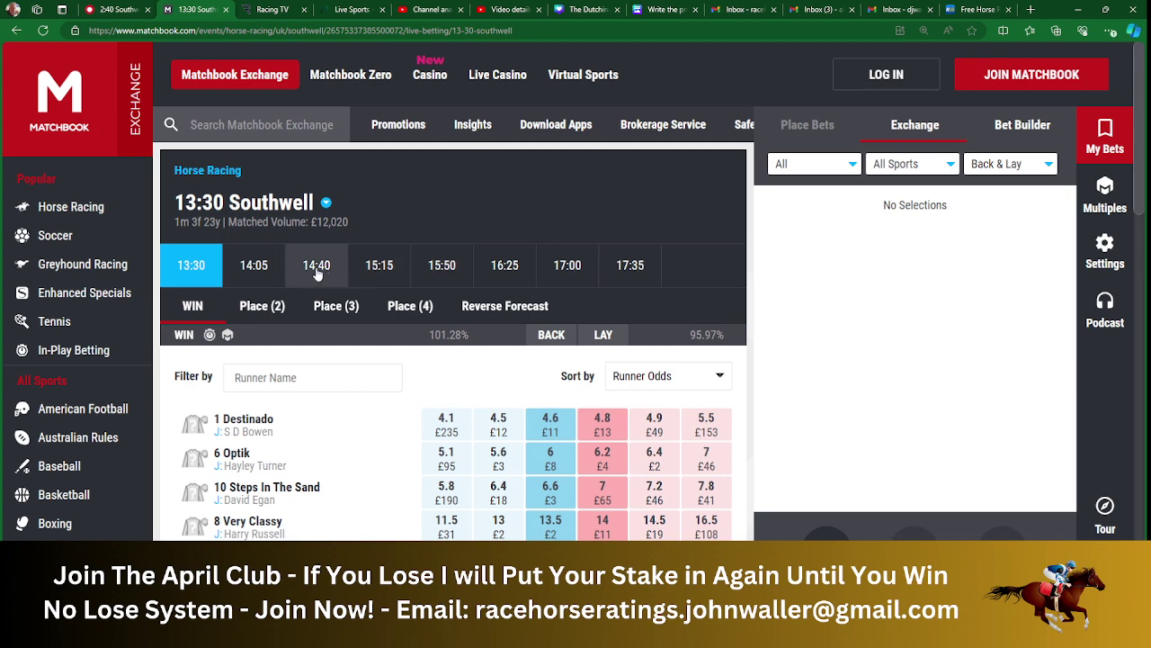
{"action": "left_click", "coordinate": [317, 266]}
{"action": "scroll", "coordinate": [1141, 160], "scroll_direction": "down", "scroll_amount": 1}
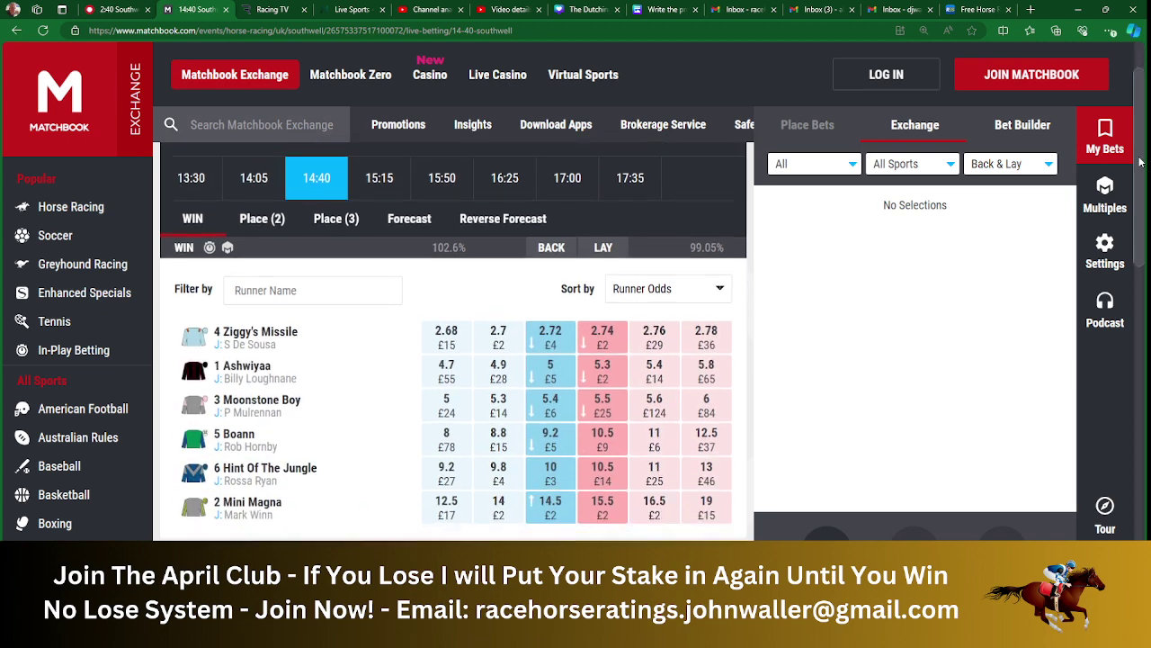
{"action": "scroll", "coordinate": [1140, 162], "scroll_direction": "down", "scroll_amount": 1}
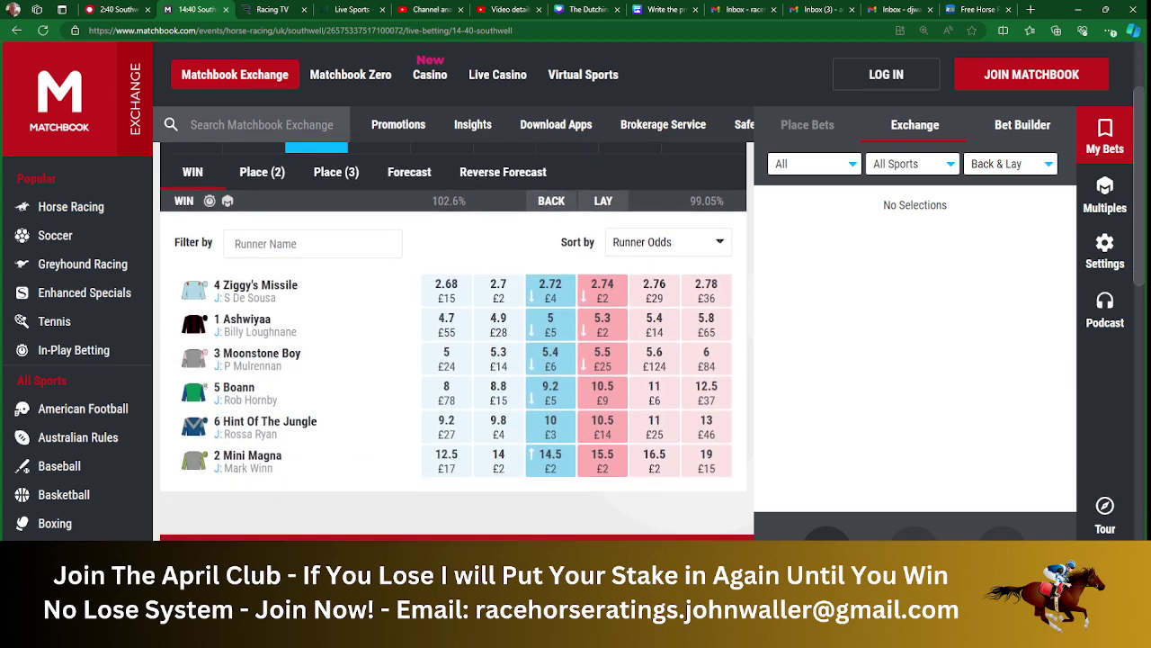
- Enter Betfair SPs from Matchbook: 5.00 for Ashwiyaa and 9.40 for Boann
{"action": "key", "text": "alt+Tab"}
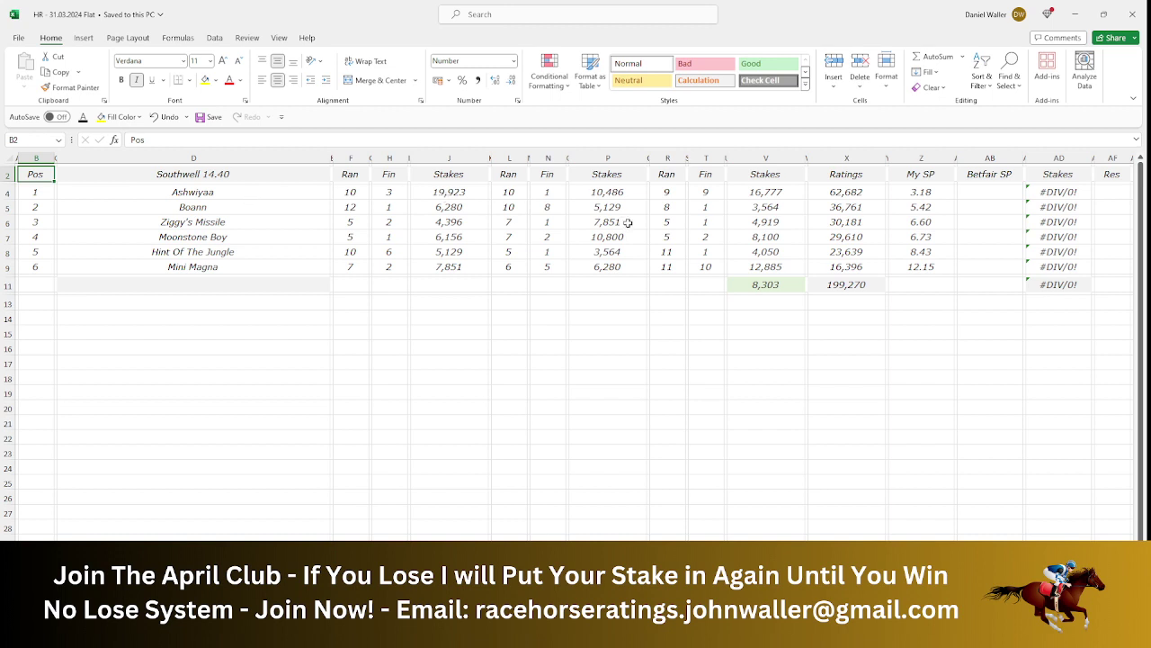
{"action": "left_click", "coordinate": [978, 189]}
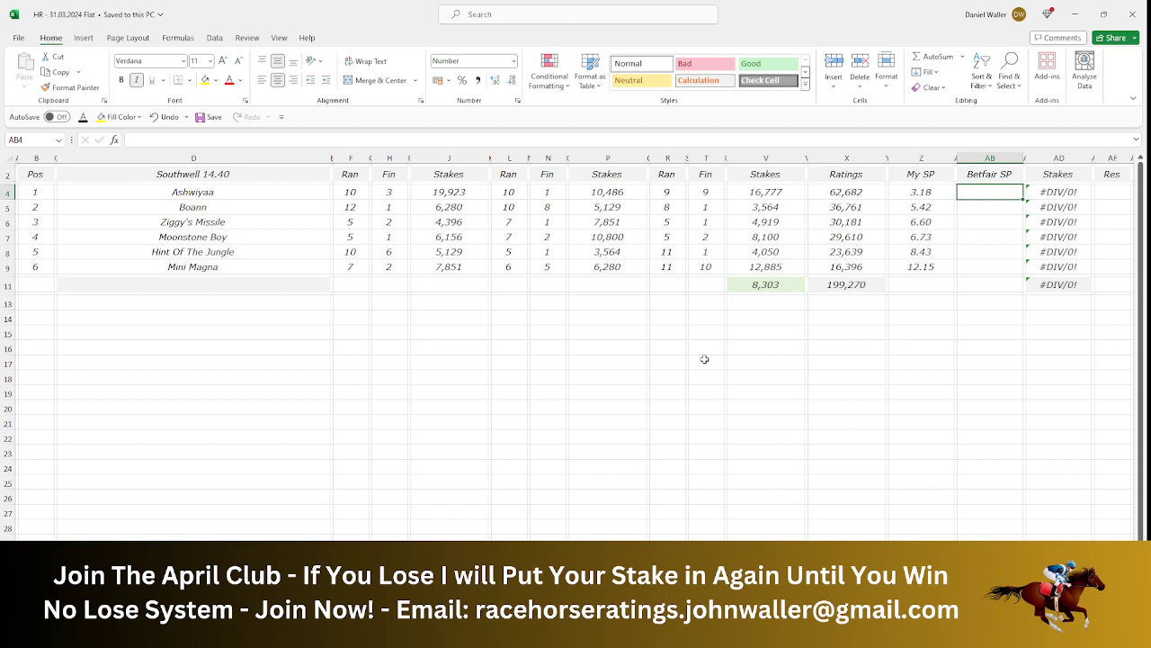
{"action": "key", "text": "alt+Tab"}
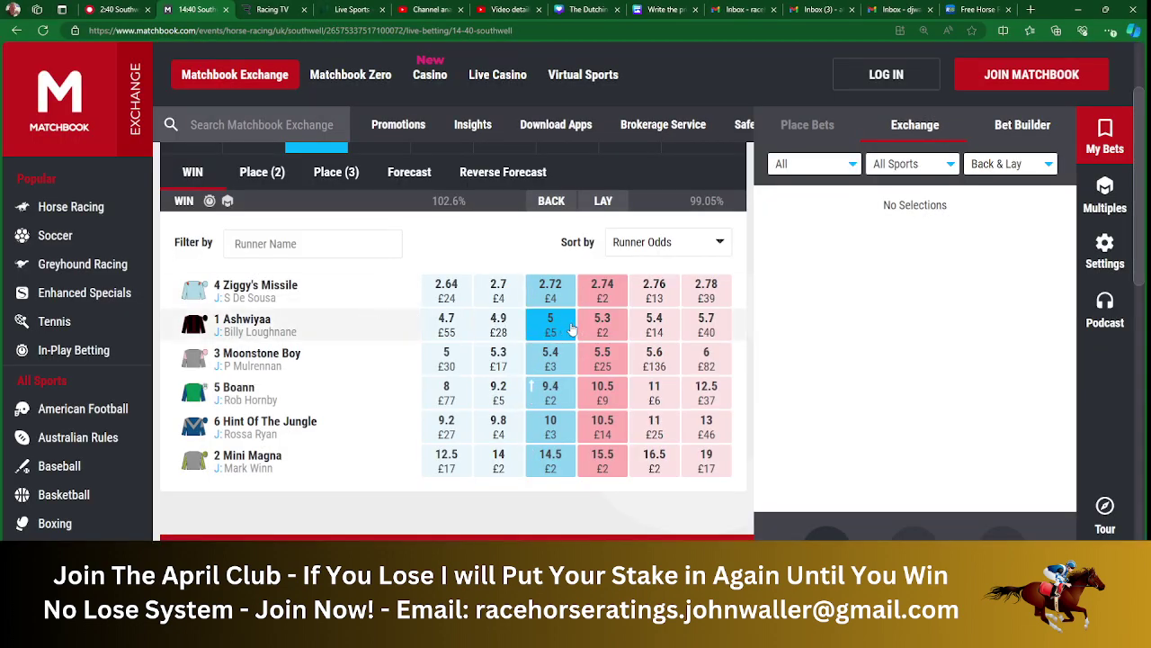
{"action": "key", "text": "alt+Tab"}
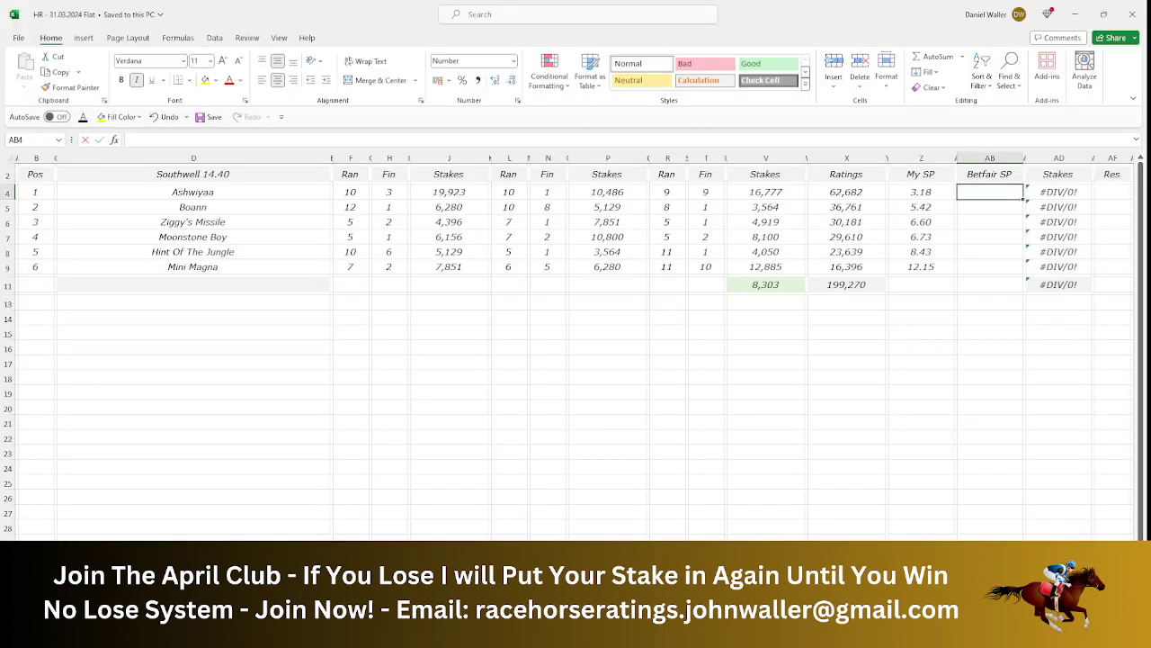
{"action": "type", "text": "5"}
{"action": "key", "text": "Tab"}
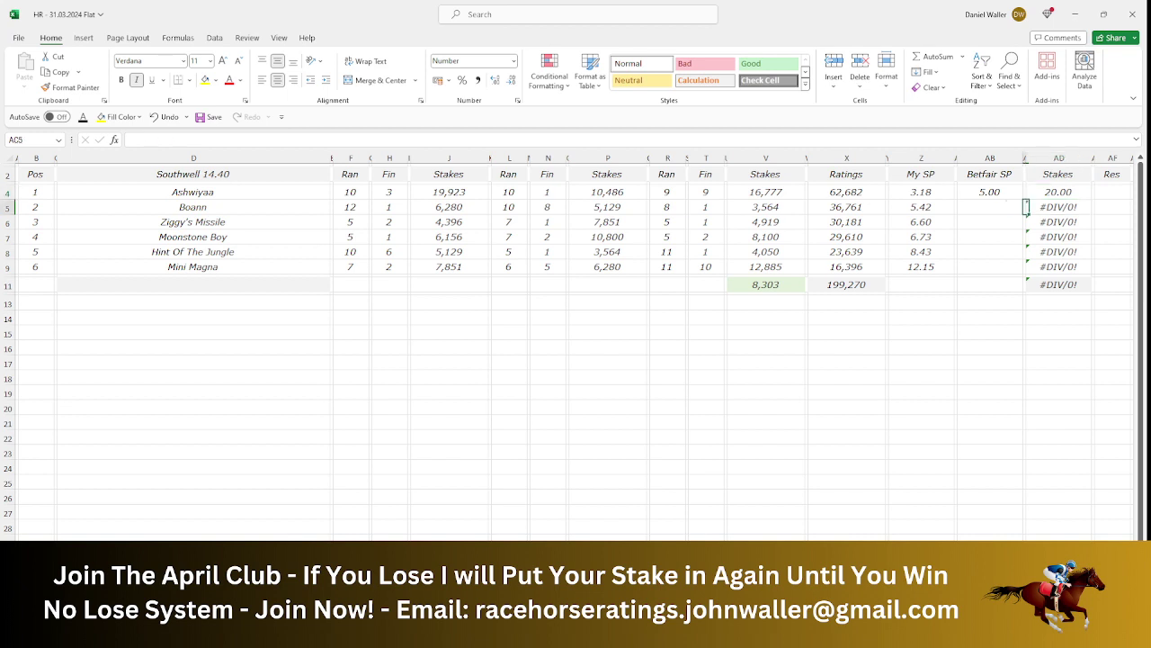
{"action": "key", "text": "Return"}
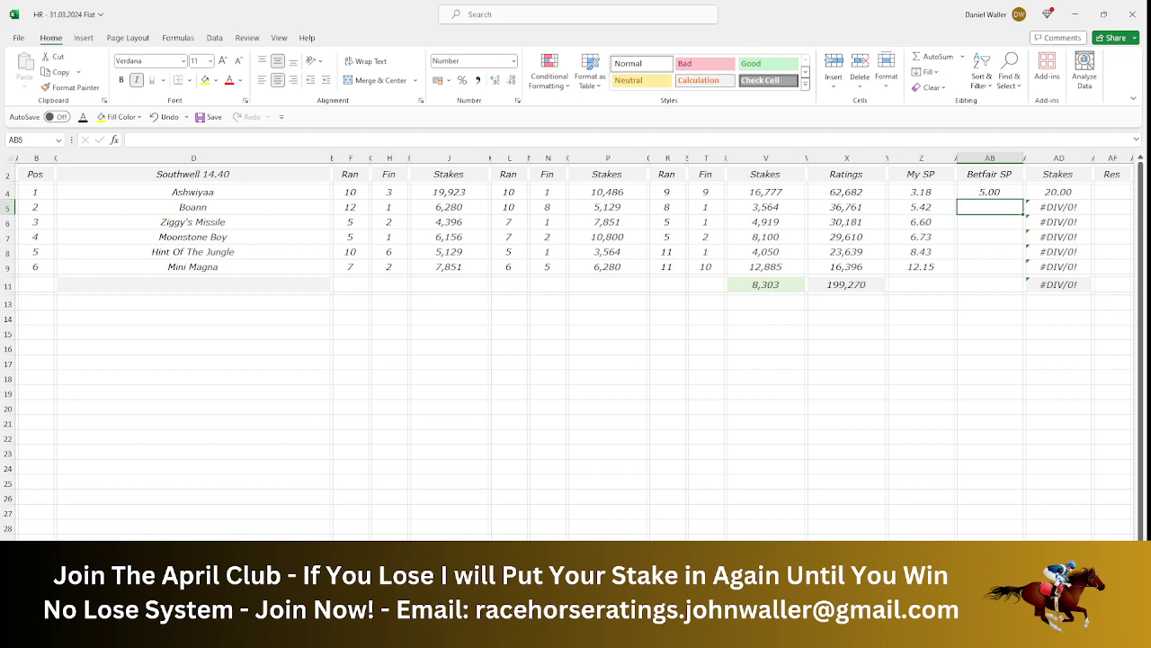
{"action": "key", "text": "alt+Tab"}
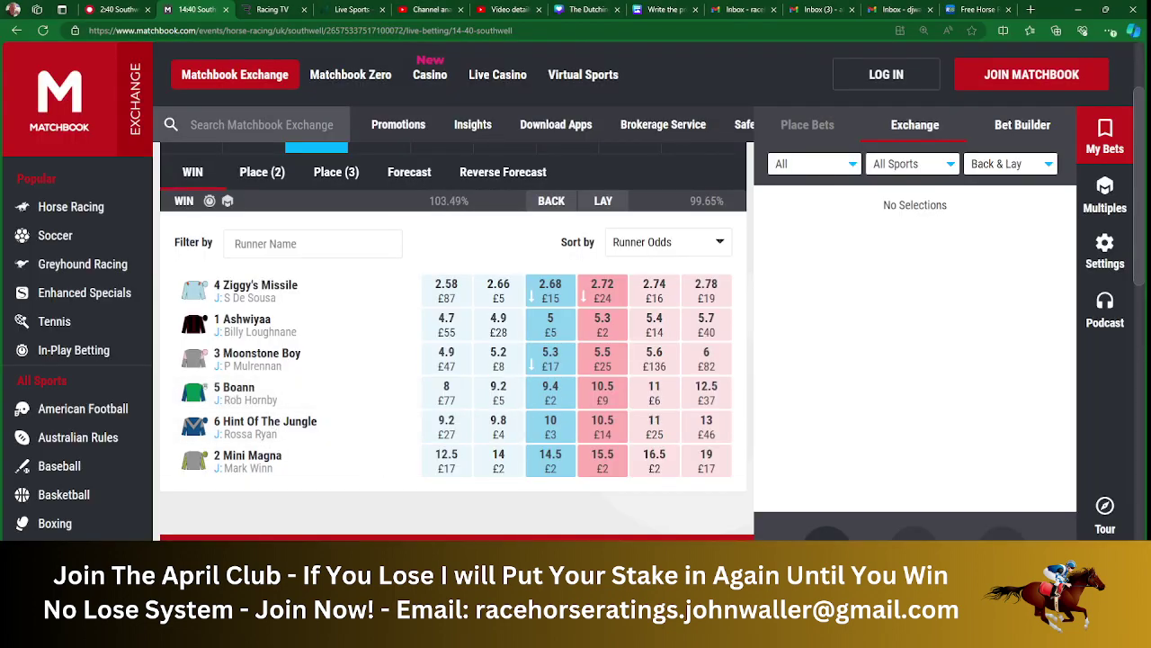
{"action": "key", "text": "alt+Tab"}
{"action": "type", "text": "9."}
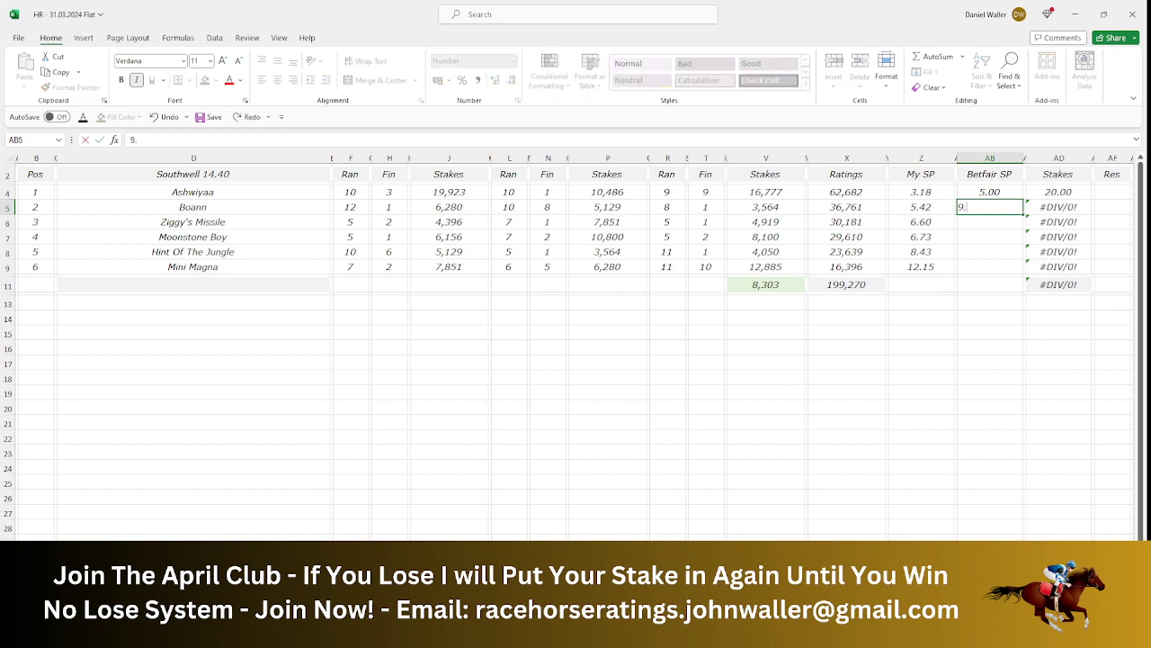
{"action": "key", "text": "Tab"}
{"action": "key", "text": "Tab"}
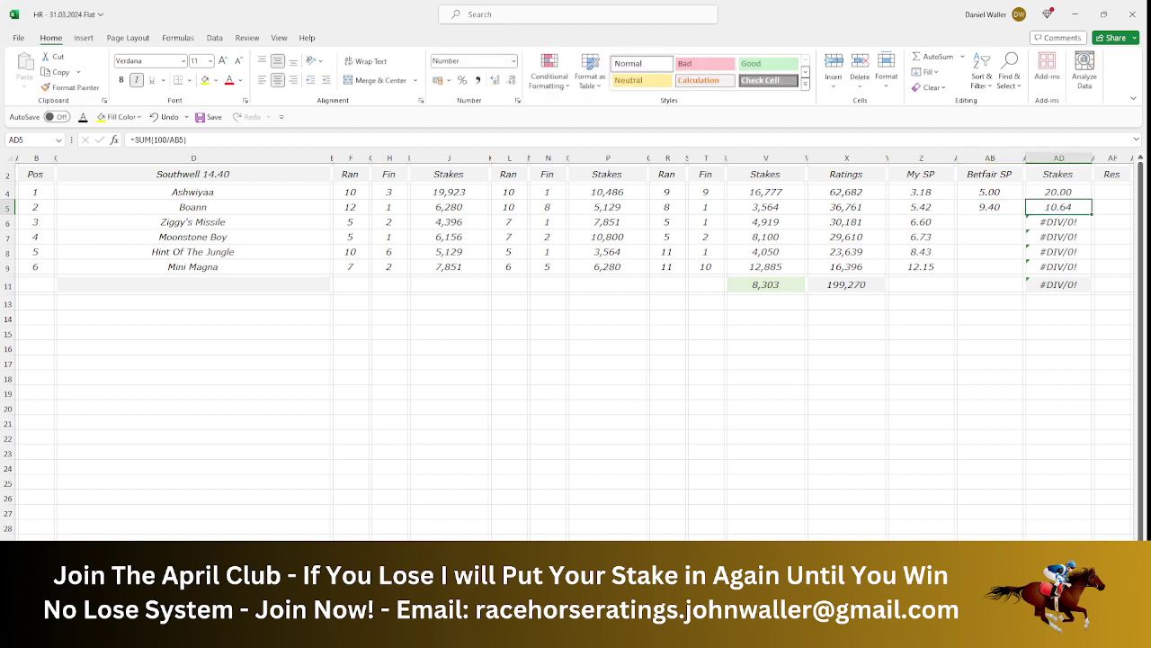
- Enter 2.68 as Ziggy's Missile's Betfair SP
{"action": "key", "text": "Down"}
{"action": "key", "text": "Left"}
{"action": "key", "text": "Left"}
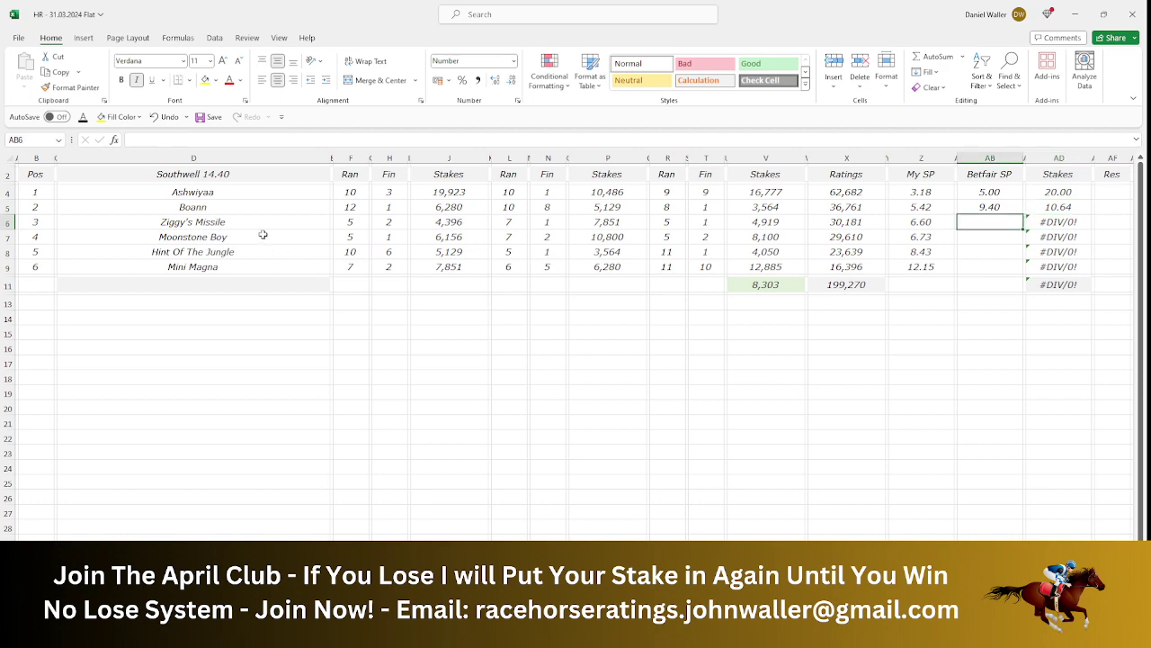
{"action": "key", "text": "alt+Tab"}
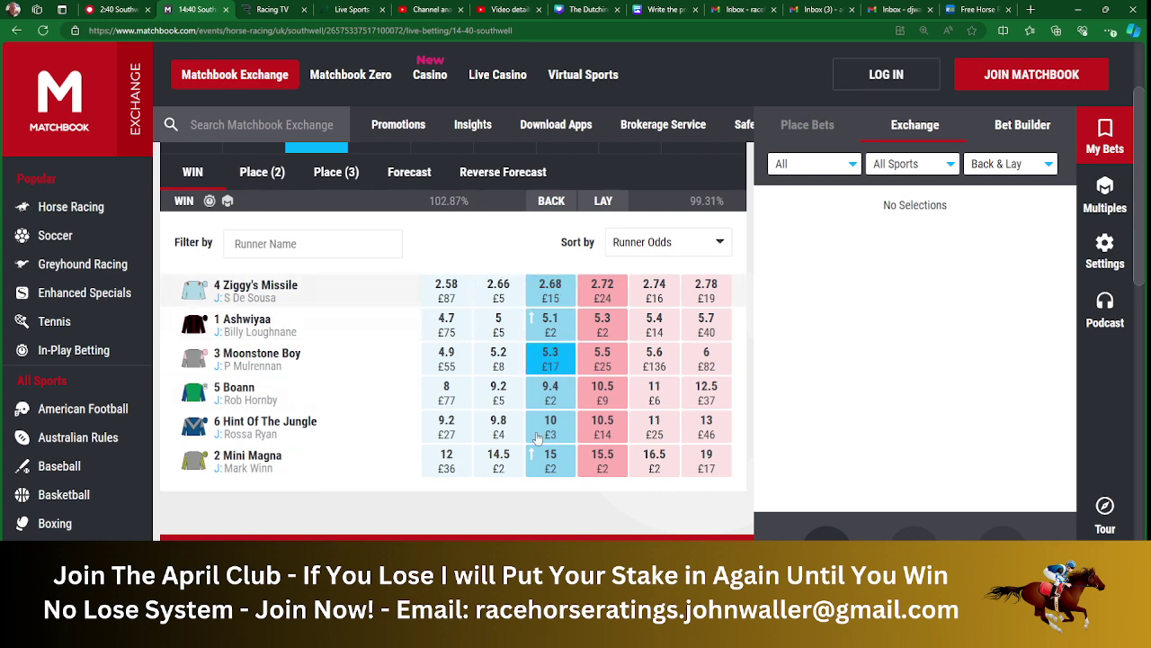
{"action": "key", "text": "alt+Tab"}
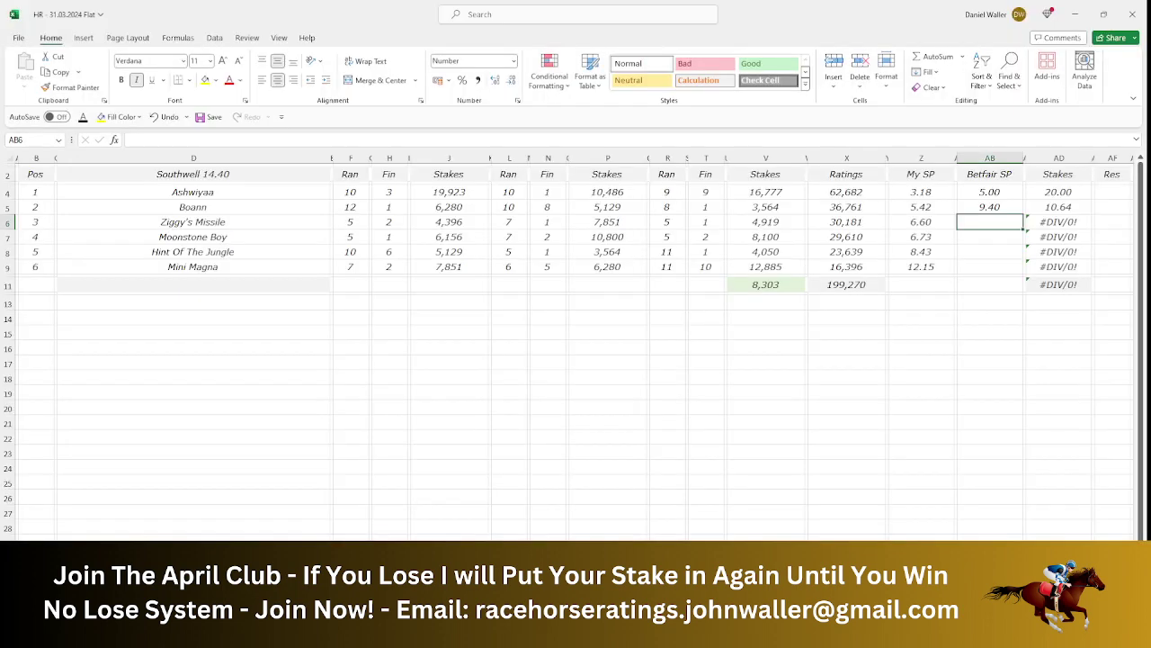
{"action": "type", "text": "2.68"}
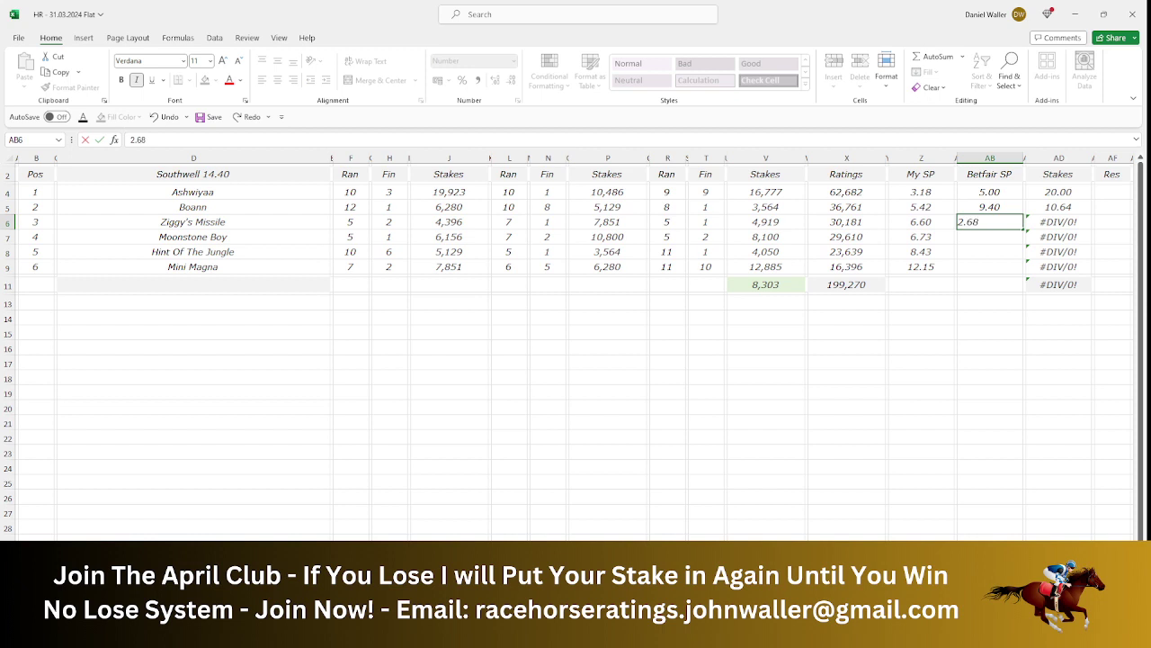
{"action": "key", "text": "Tab"}
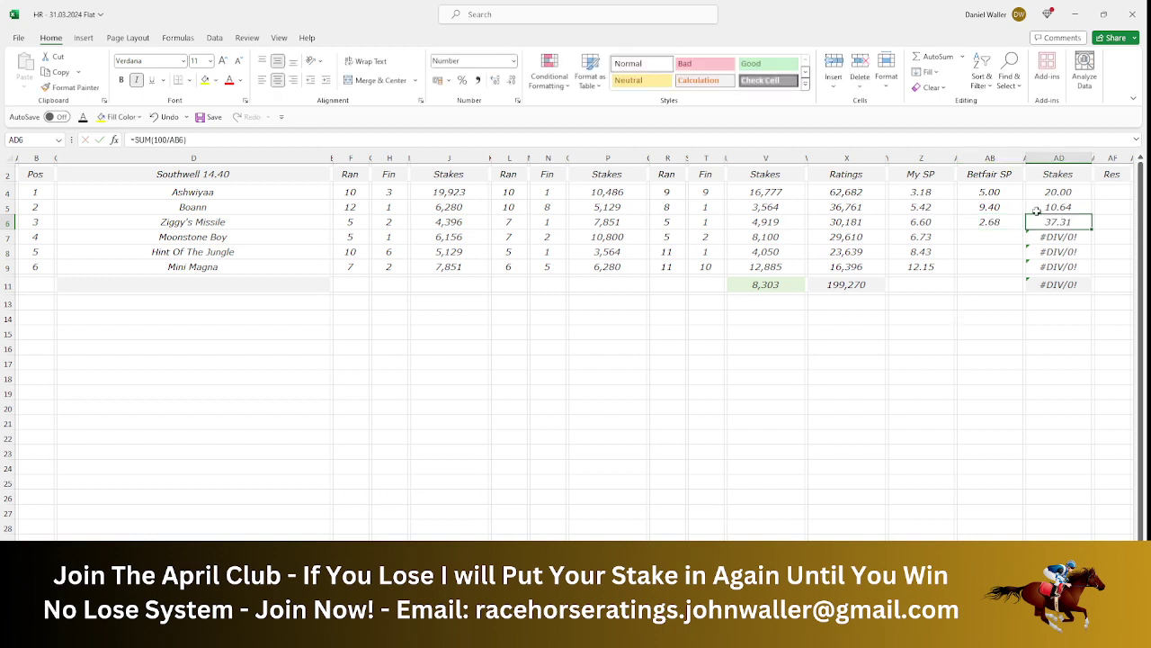
- Set Ziggy's Missile's stake to 19.36 and delete the unpriced horses' stakes so the total reads 50.00
{"action": "left_click_drag", "start_coordinate": [1047, 194], "coordinate": [1043, 209]}
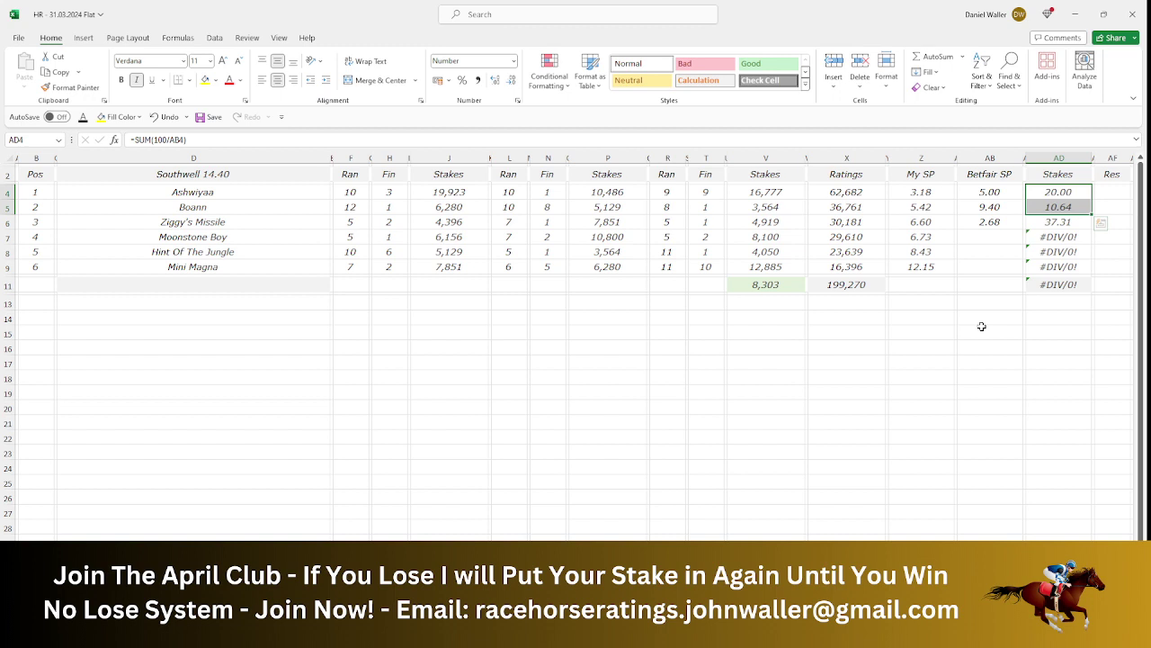
{"action": "left_click", "coordinate": [1065, 224]}
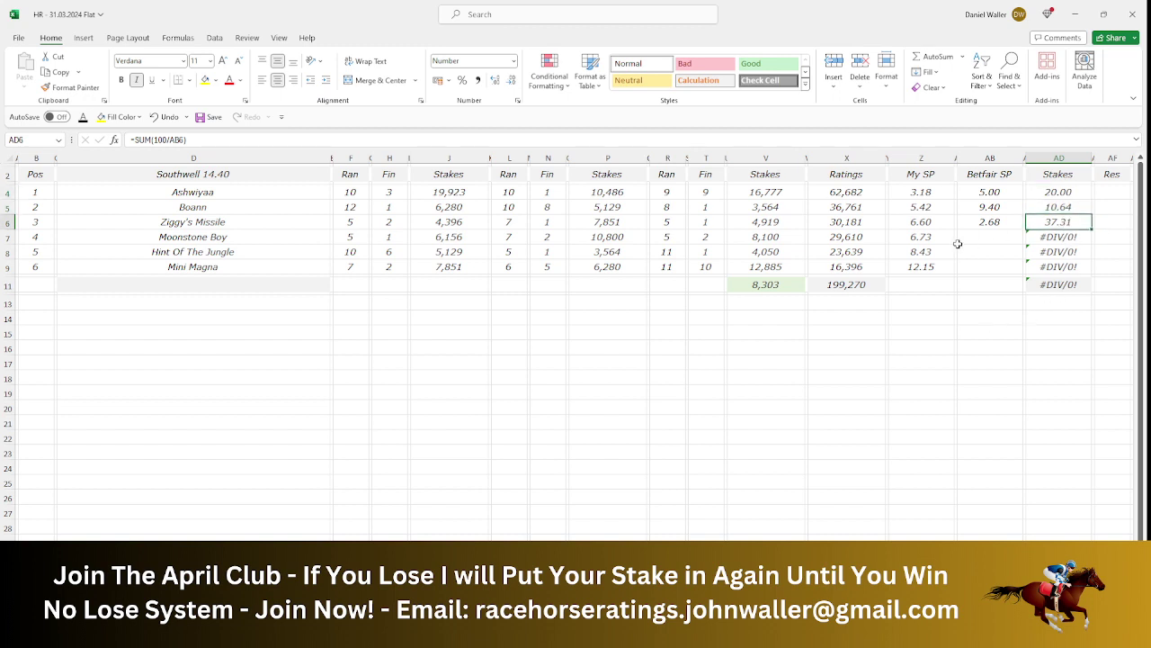
{"action": "type", "text": "19.3"}
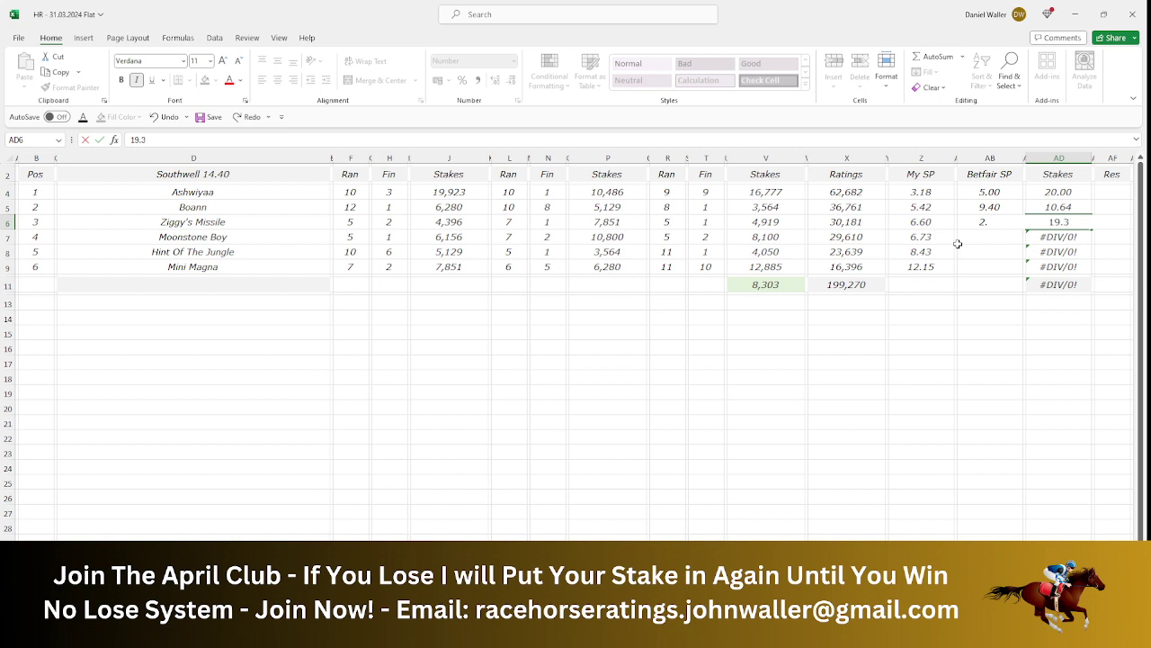
{"action": "type", "text": "6"}
{"action": "key", "text": "Return"}
{"action": "left_click", "coordinate": [958, 241]}
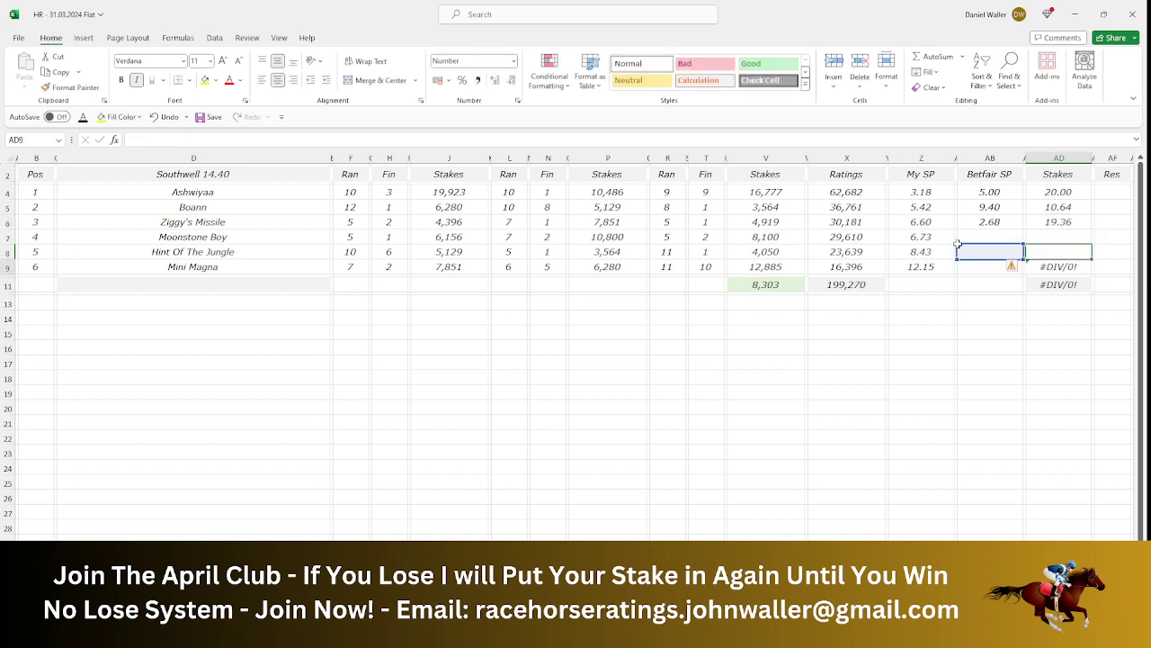
{"action": "key", "text": "Delete"}
{"action": "key", "text": "Up"}
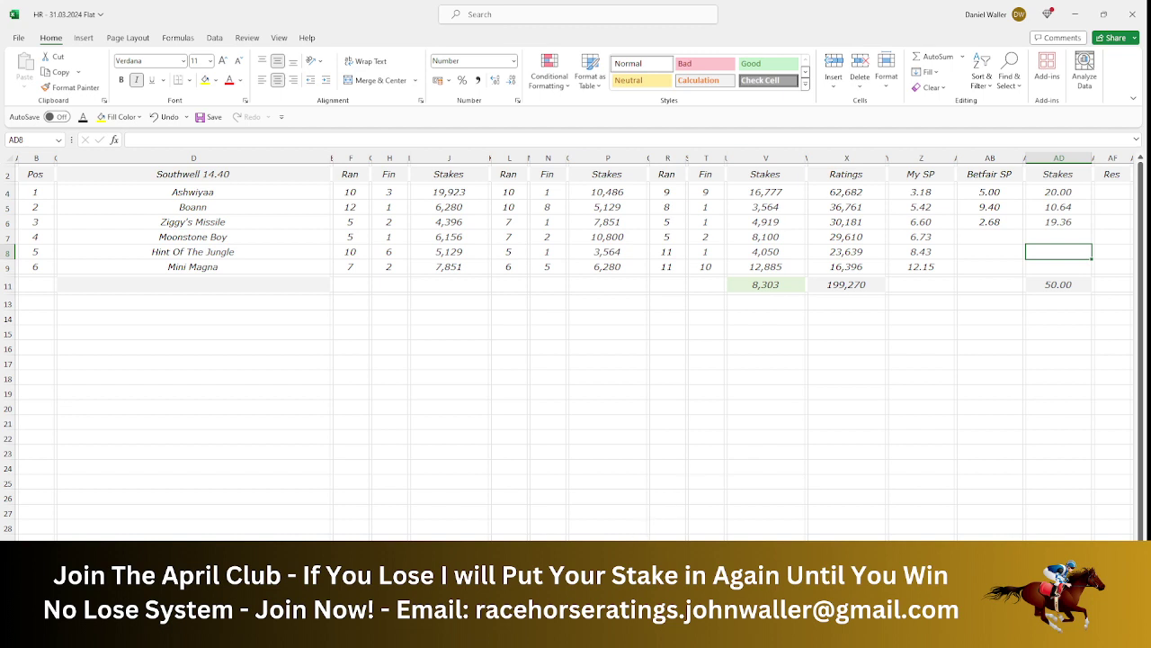
- Calculate 19.36 × 2.68 = 51.8848 in Calculator, then return to the 14.40 sheet at Ziggy's Missile
{"action": "key", "text": "alt+Tab"}
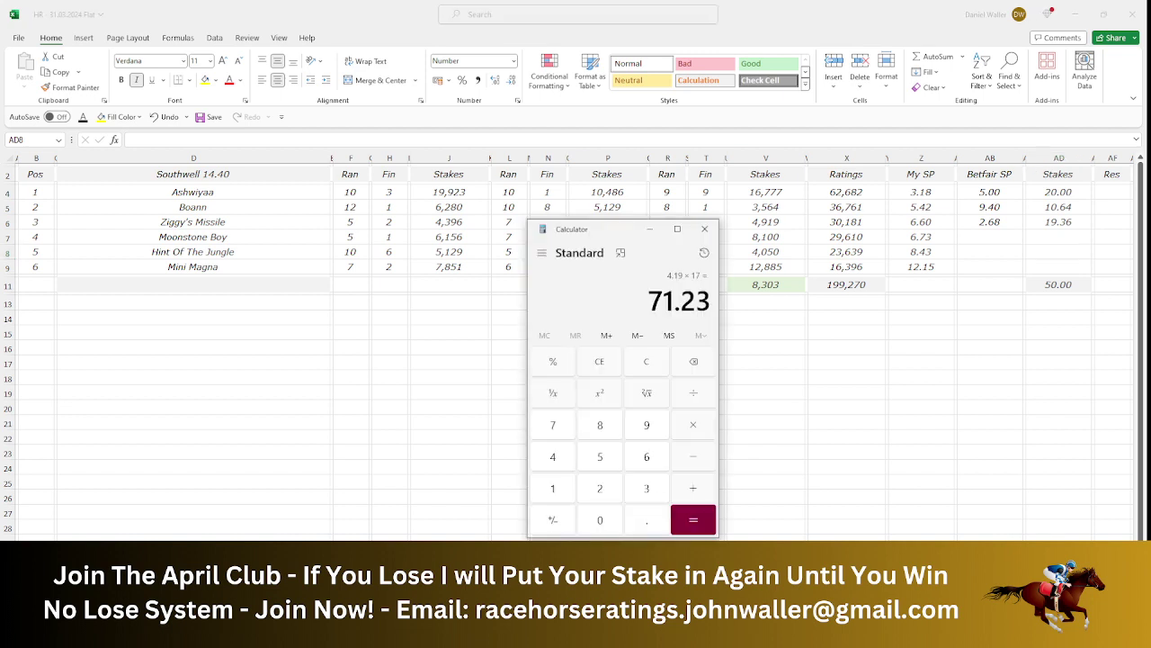
{"action": "left_click", "coordinate": [550, 490]}
{"action": "left_click", "coordinate": [644, 430]}
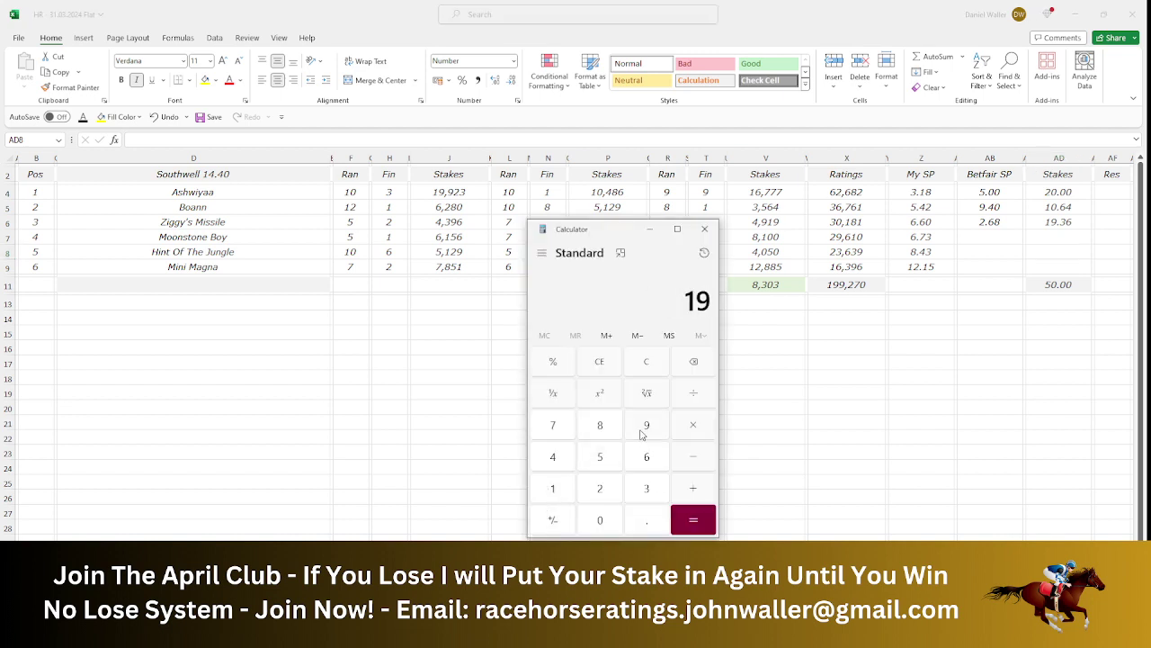
{"action": "left_click", "coordinate": [647, 514]}
{"action": "left_click", "coordinate": [647, 490]}
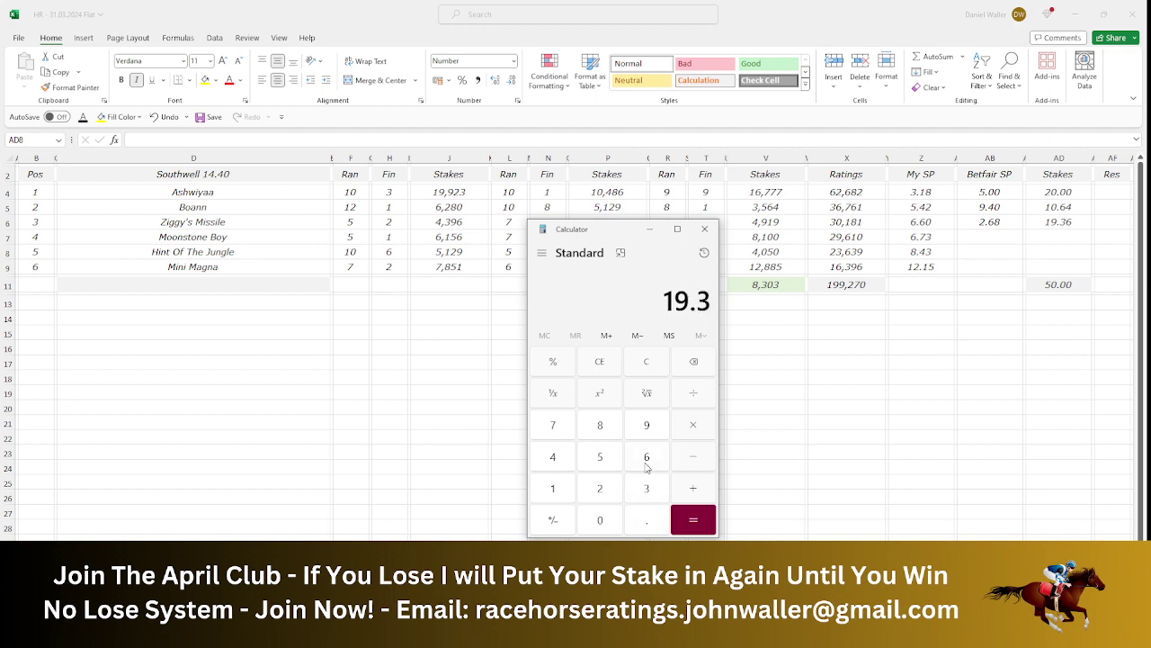
{"action": "left_click", "coordinate": [646, 460]}
{"action": "left_click", "coordinate": [685, 439]}
{"action": "left_click", "coordinate": [601, 491]}
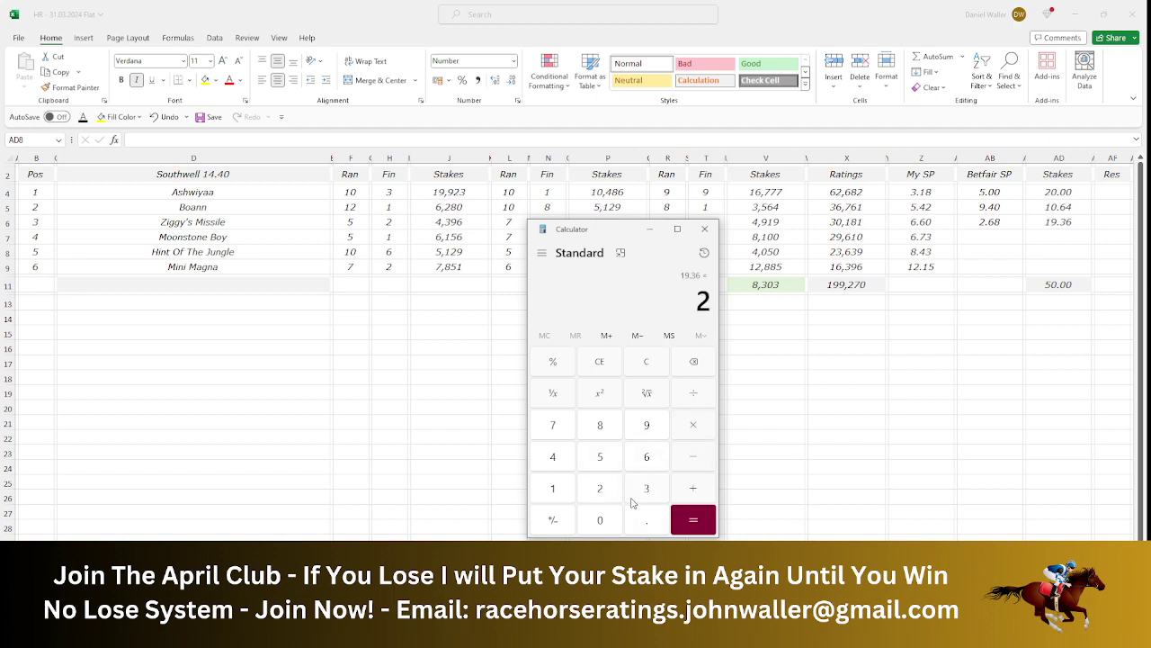
{"action": "left_click", "coordinate": [642, 518]}
{"action": "left_click", "coordinate": [645, 461]}
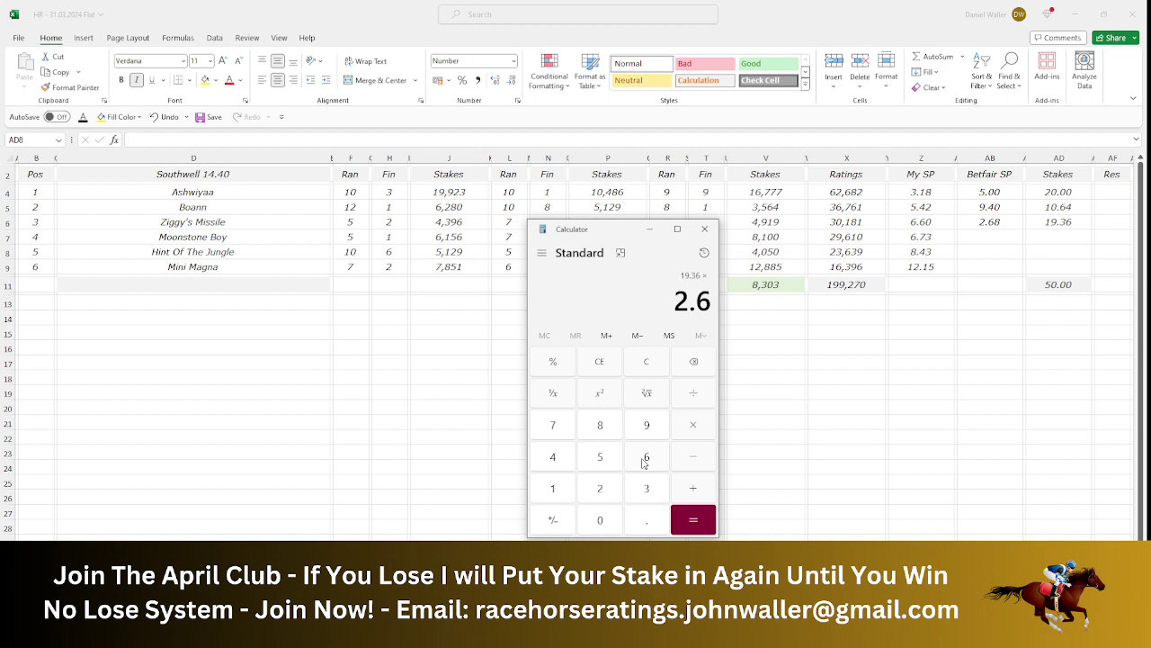
{"action": "left_click", "coordinate": [605, 432]}
{"action": "left_click", "coordinate": [686, 519]}
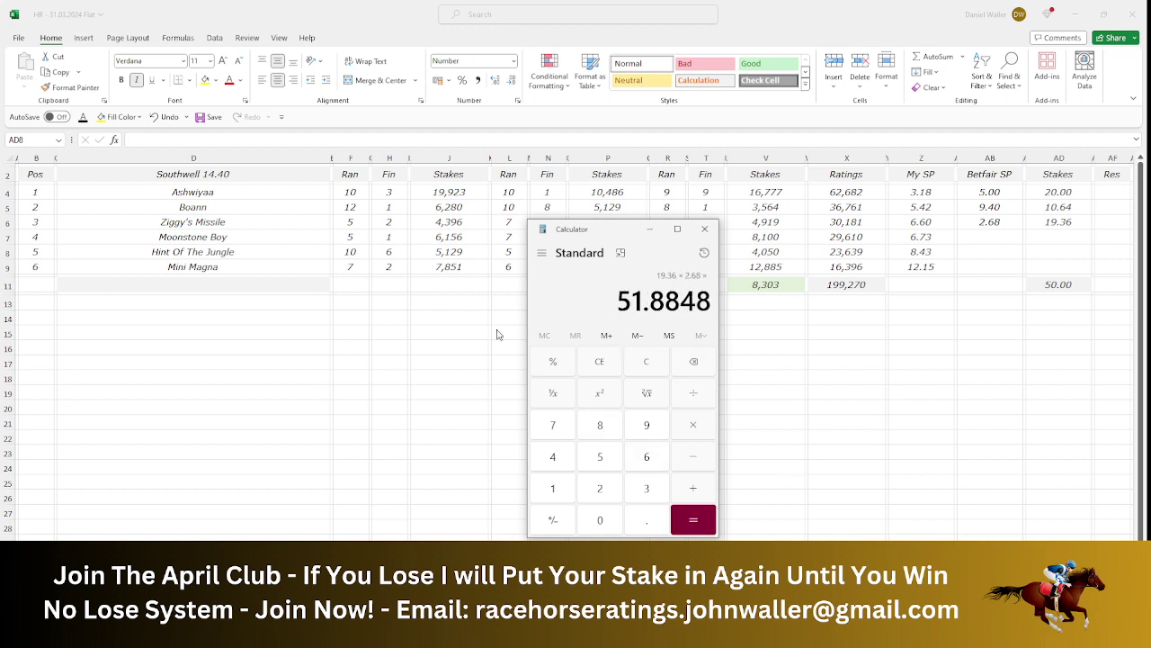
{"action": "key", "text": "alt+Tab"}
{"action": "left_click", "coordinate": [234, 222]}
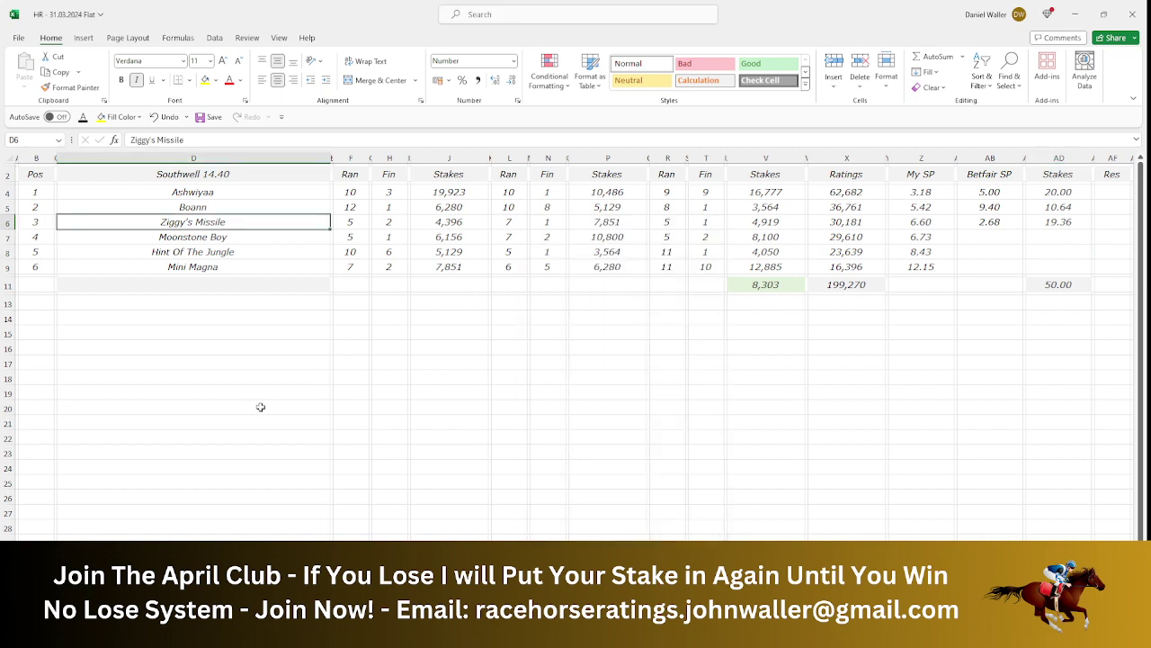
- Check the four-runner 3:15 Southwell racecard on Racing Post, then return to the 14.40 sheet
{"action": "key", "text": "Up"}
{"action": "key", "text": "Up"}
{"action": "key", "text": "Down"}
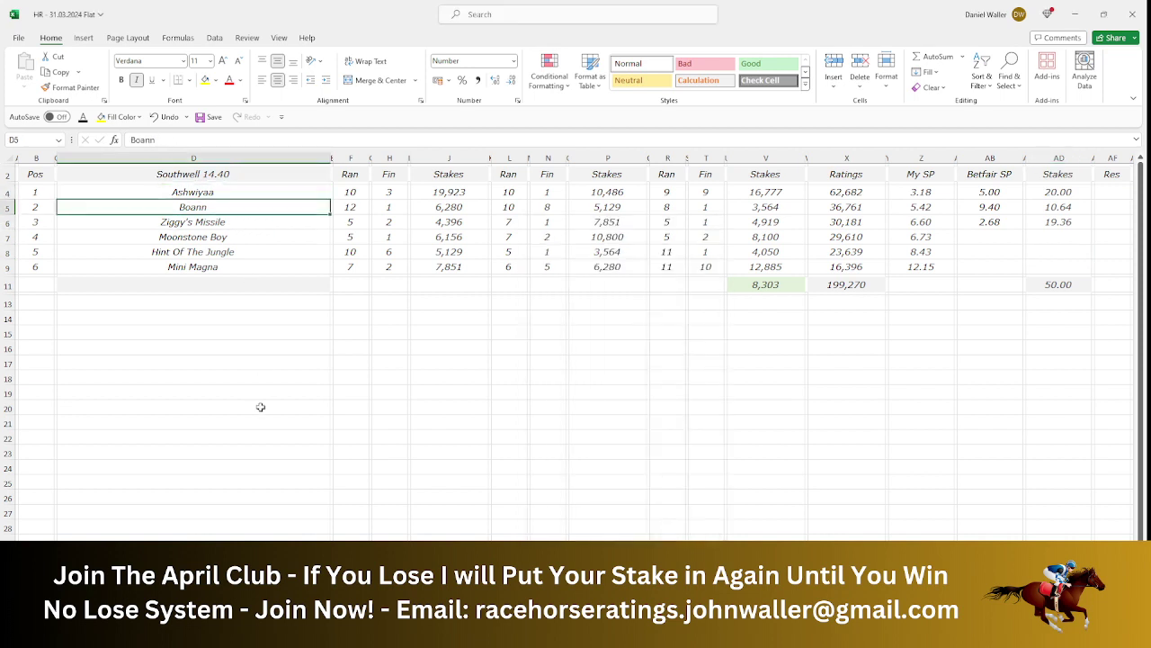
{"action": "left_click", "coordinate": [31, 175]}
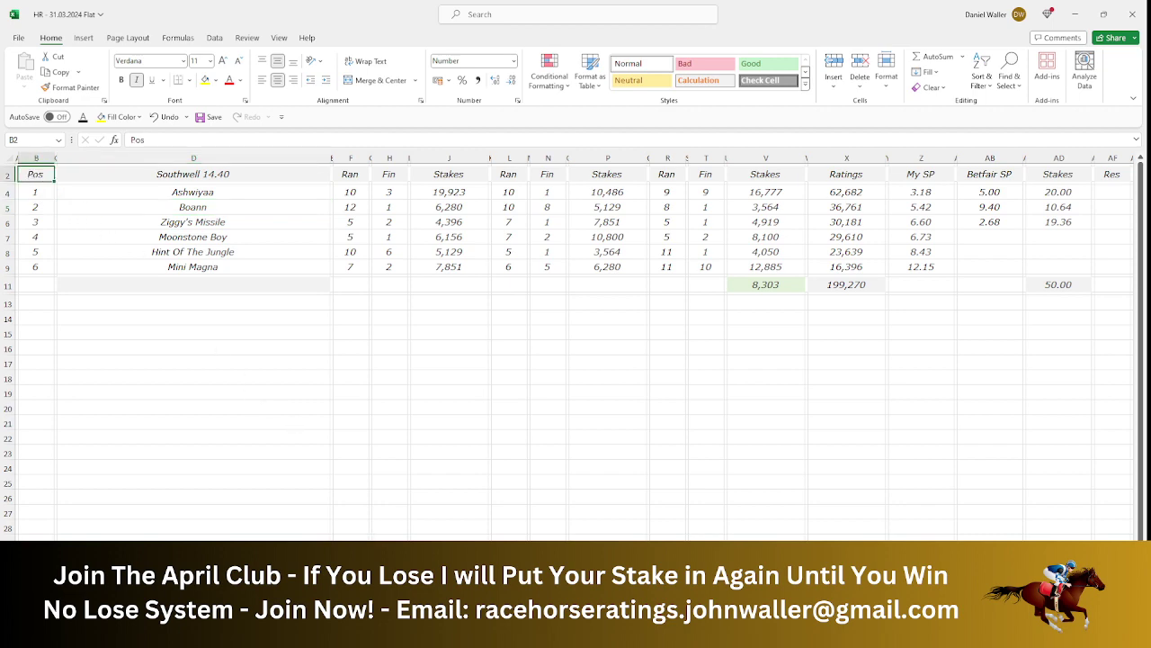
{"action": "key", "text": "alt+Tab"}
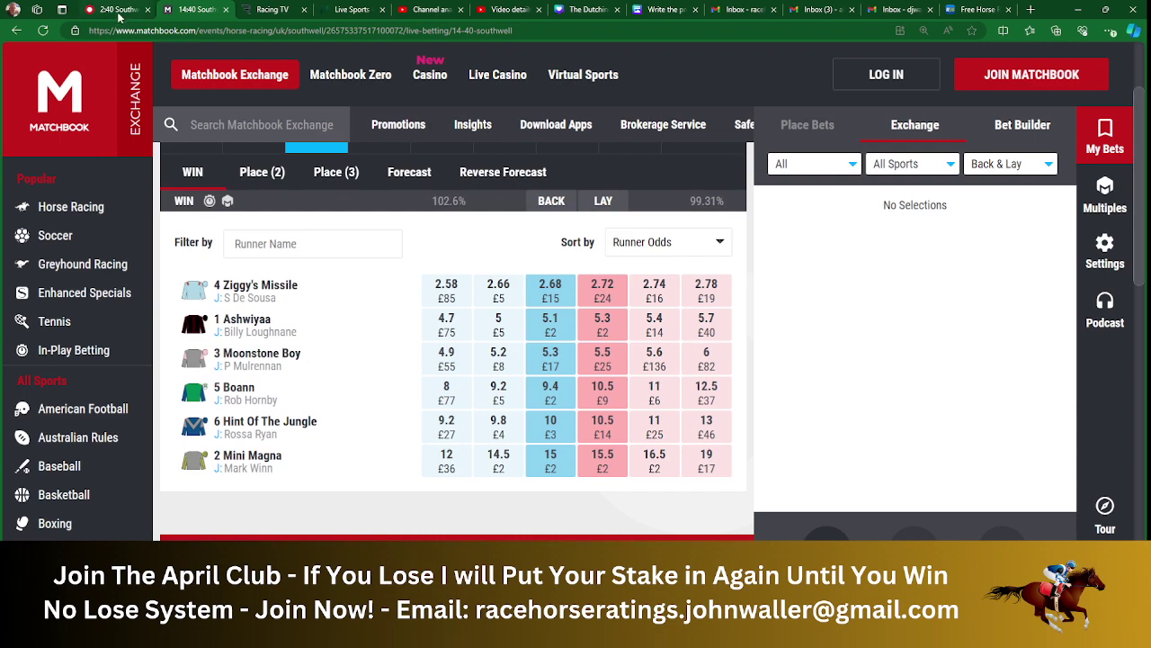
{"action": "left_click", "coordinate": [120, 10]}
{"action": "left_click", "coordinate": [396, 56]}
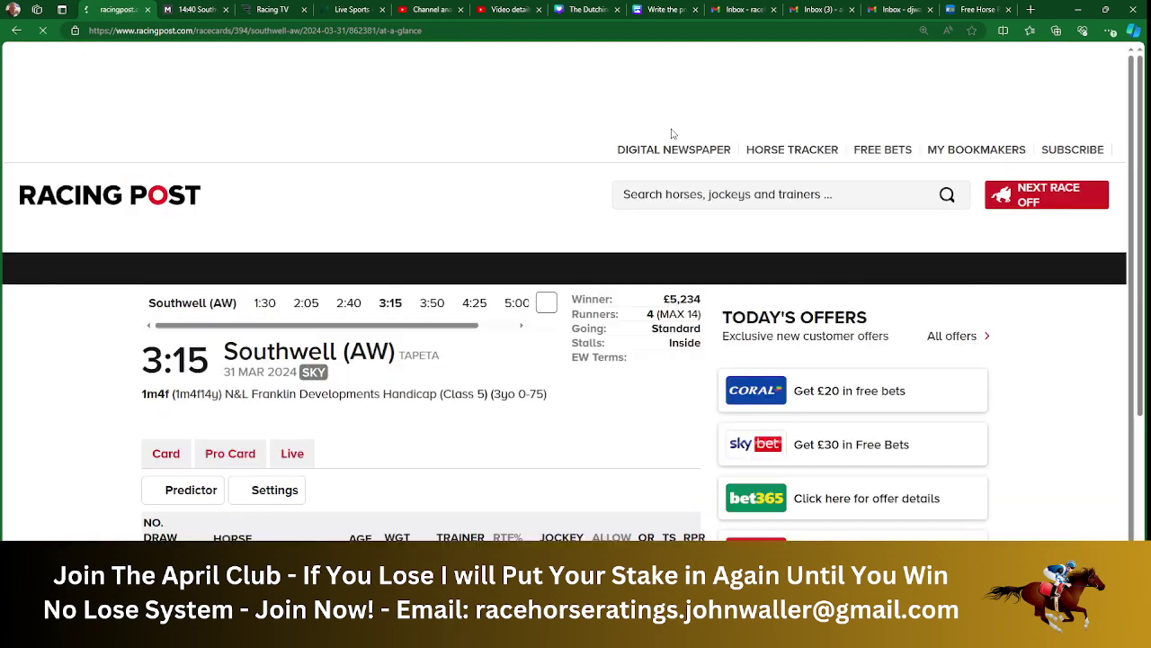
{"action": "scroll", "coordinate": [1144, 151], "scroll_direction": "down", "scroll_amount": 3}
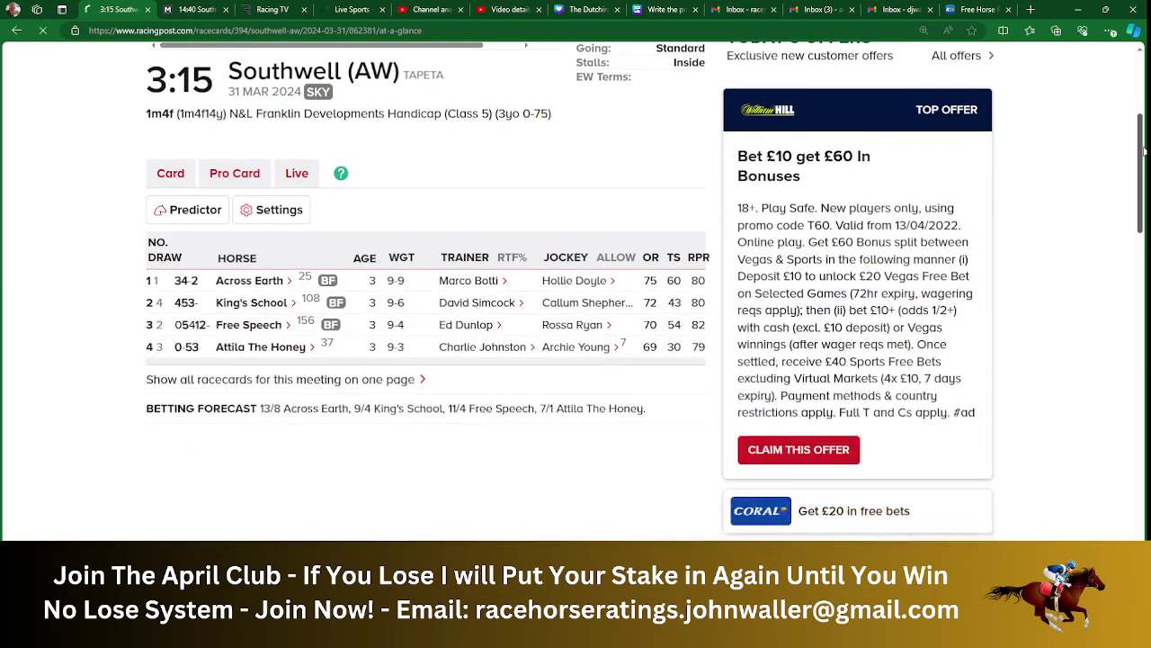
{"action": "left_click_drag", "start_coordinate": [1144, 151], "coordinate": [1144, 126]}
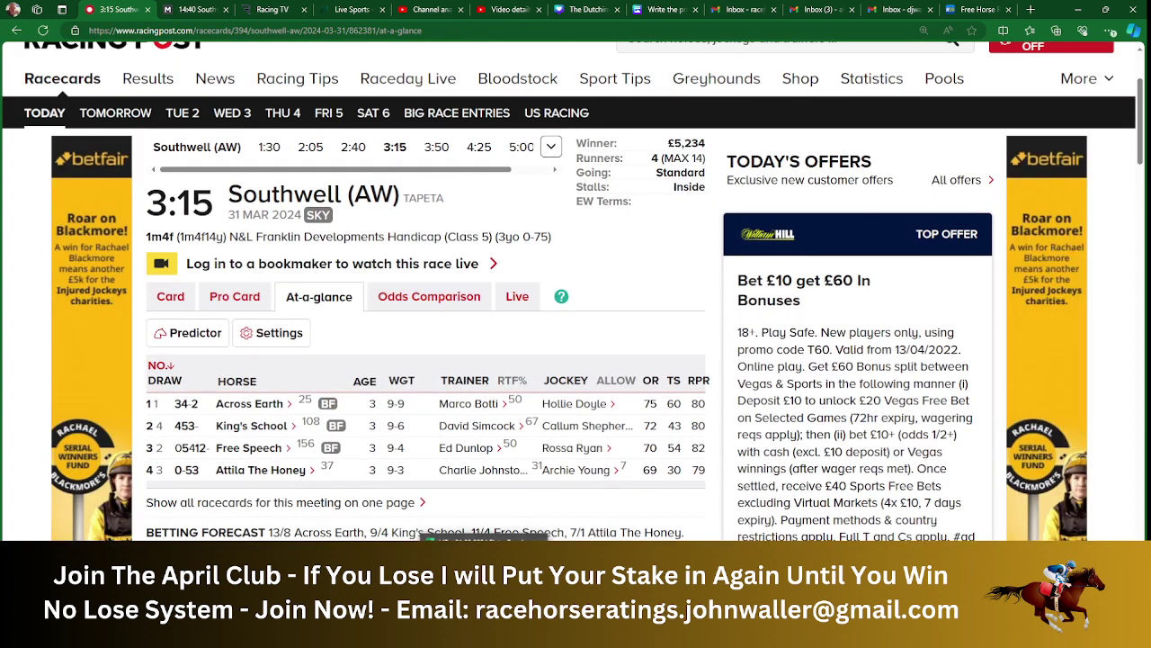
{"action": "key", "text": "alt+Tab"}
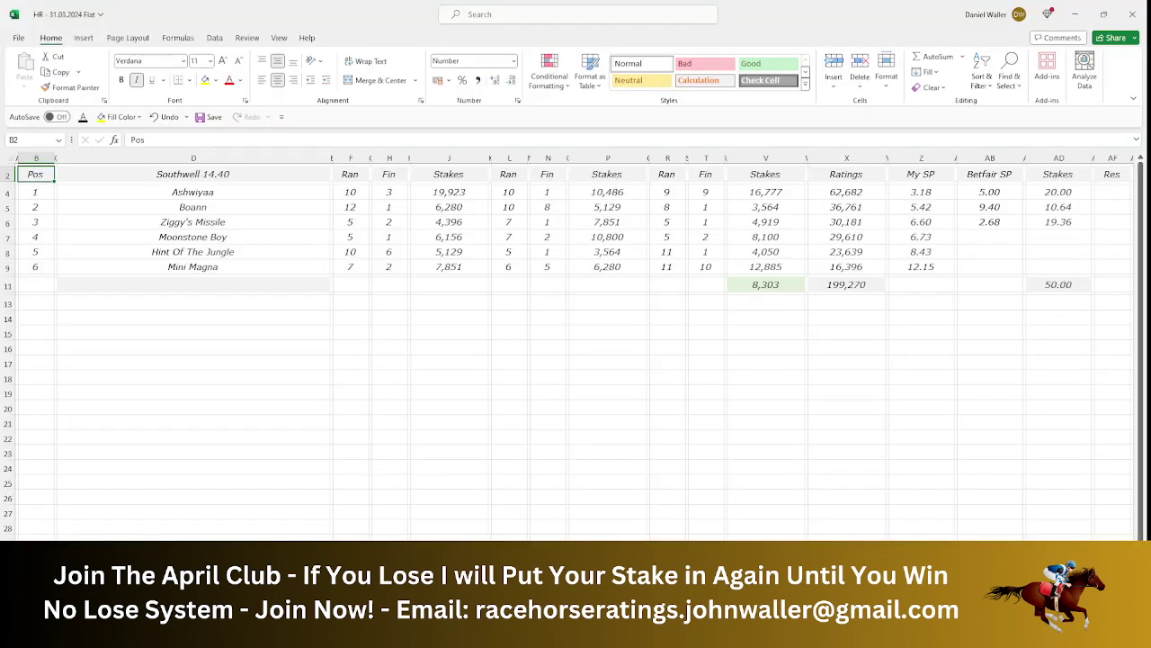
- Select Free Speech's Betfair SP cell on the Southwell 15.15 sheet, then load Matchbook's 15:15 Southwell market
{"action": "left_click", "coordinate": [630, 549]}
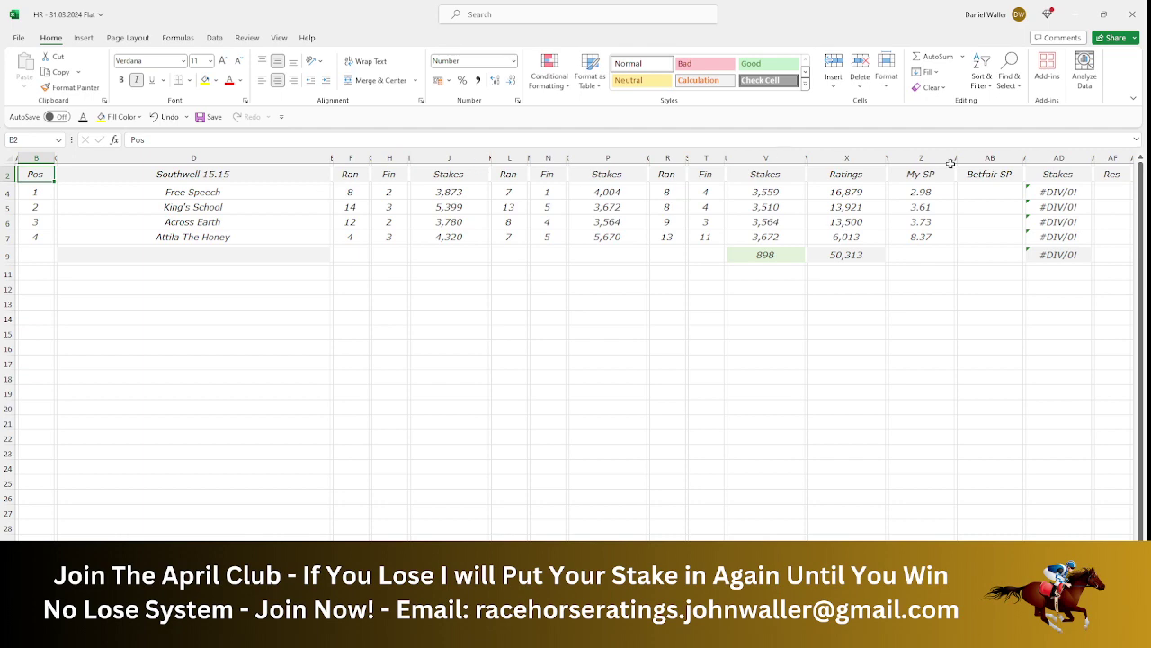
{"action": "left_click", "coordinate": [982, 190]}
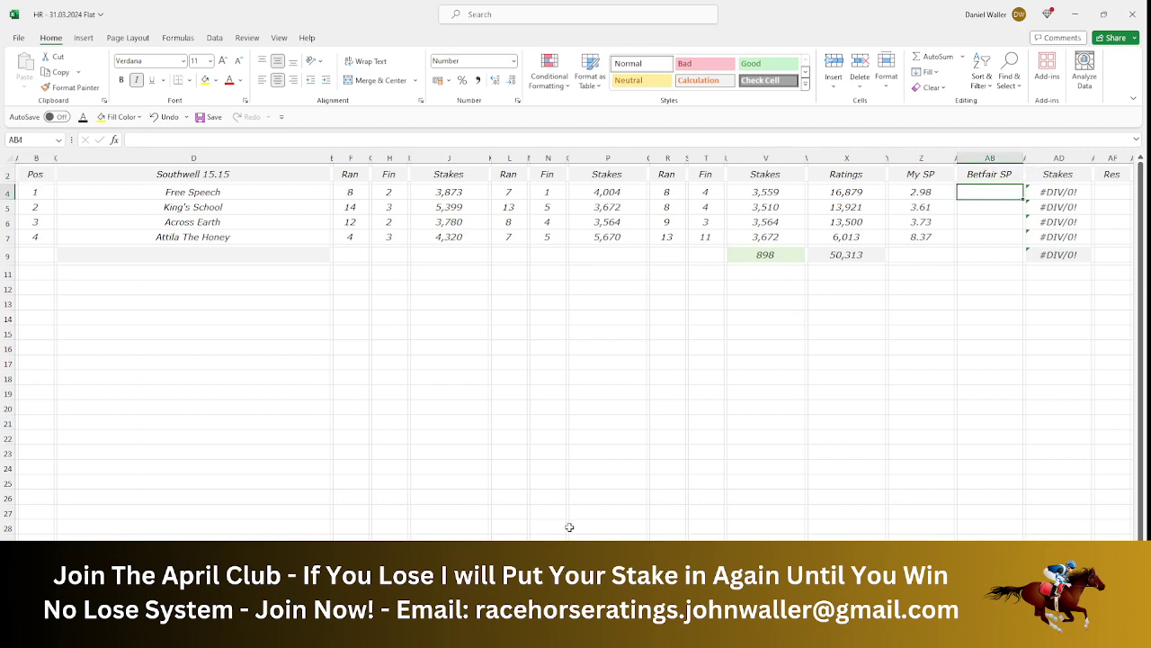
{"action": "key", "text": "alt+Tab"}
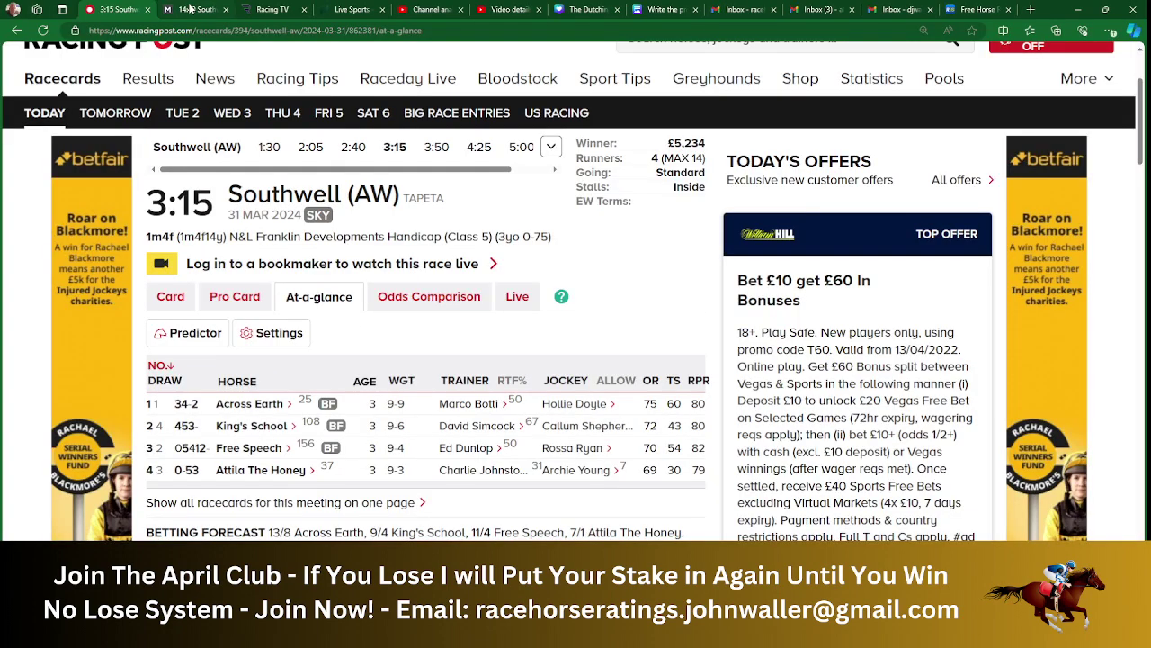
{"action": "left_click", "coordinate": [190, 9]}
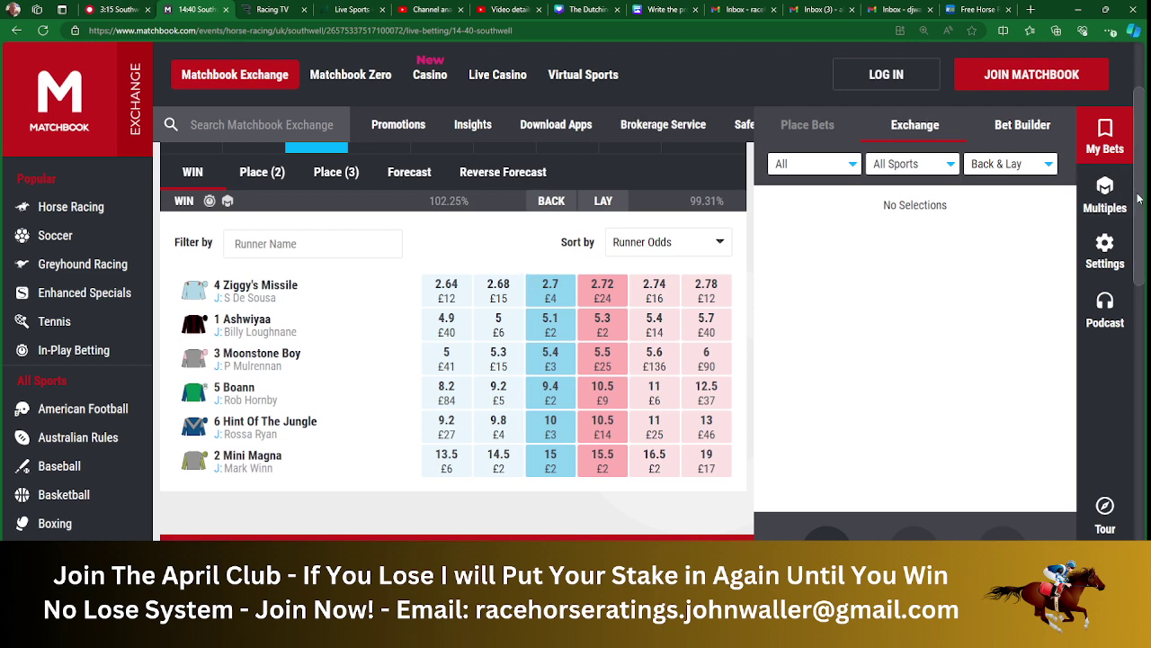
{"action": "scroll", "coordinate": [1138, 198], "scroll_direction": "up", "scroll_amount": 2}
{"action": "left_click", "coordinate": [378, 265]}
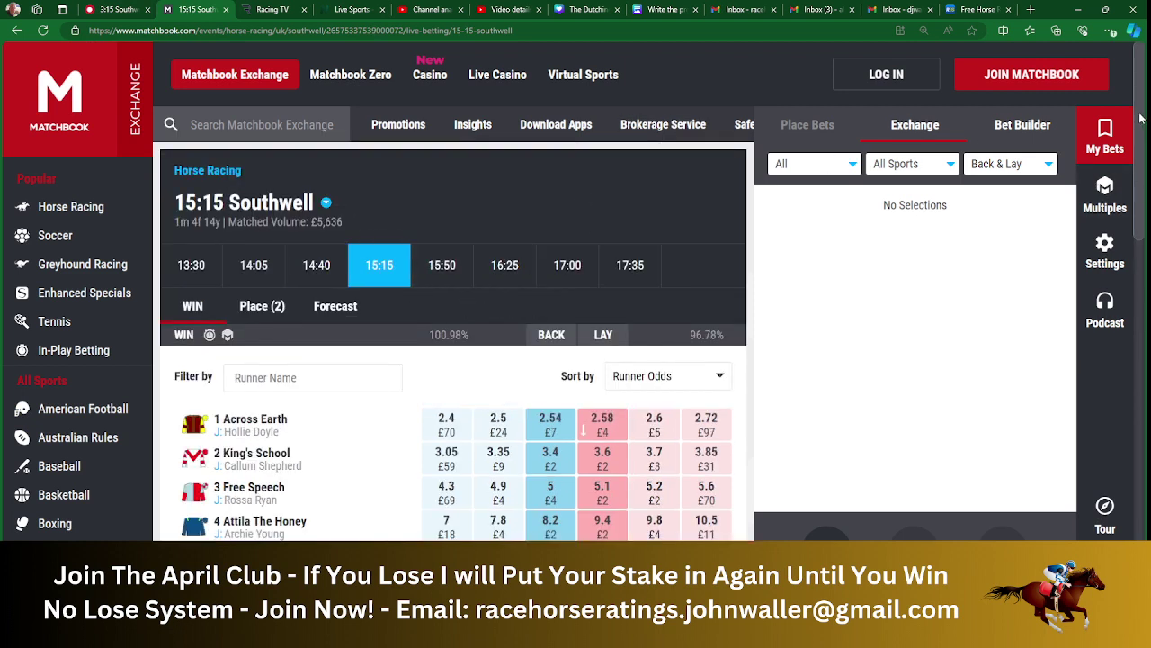
{"action": "scroll", "coordinate": [1140, 117], "scroll_direction": "down", "scroll_amount": 1}
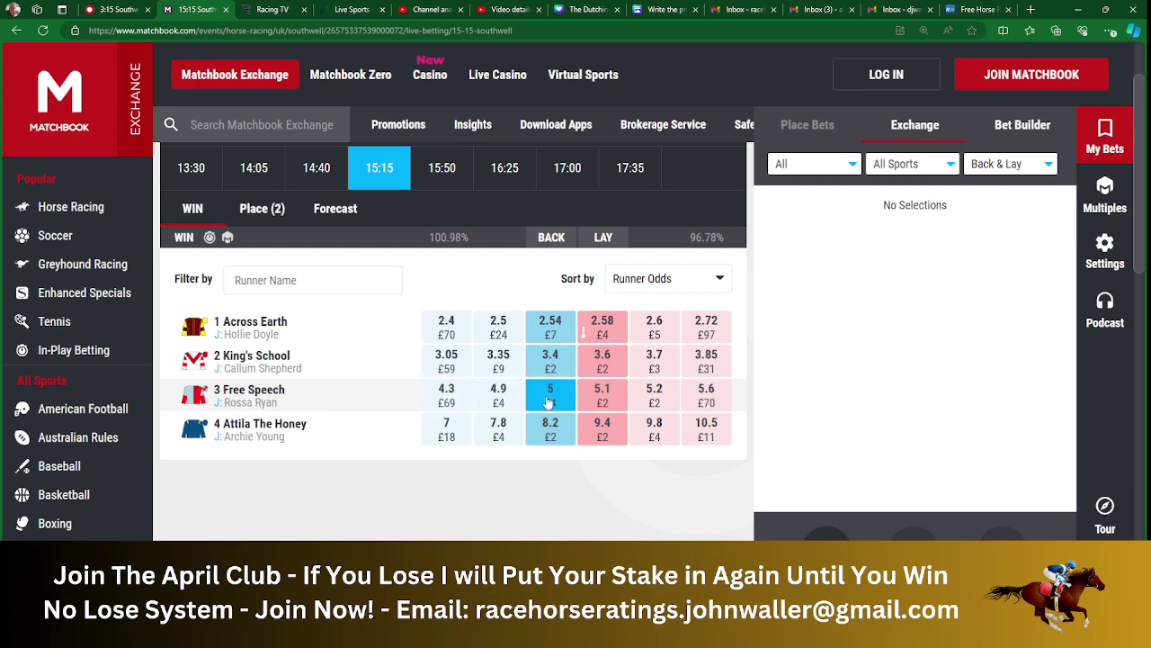
- Enter Betfair SPs 5.00 for Free Speech and 3.40 for King's School
{"action": "key", "text": "alt+Tab"}
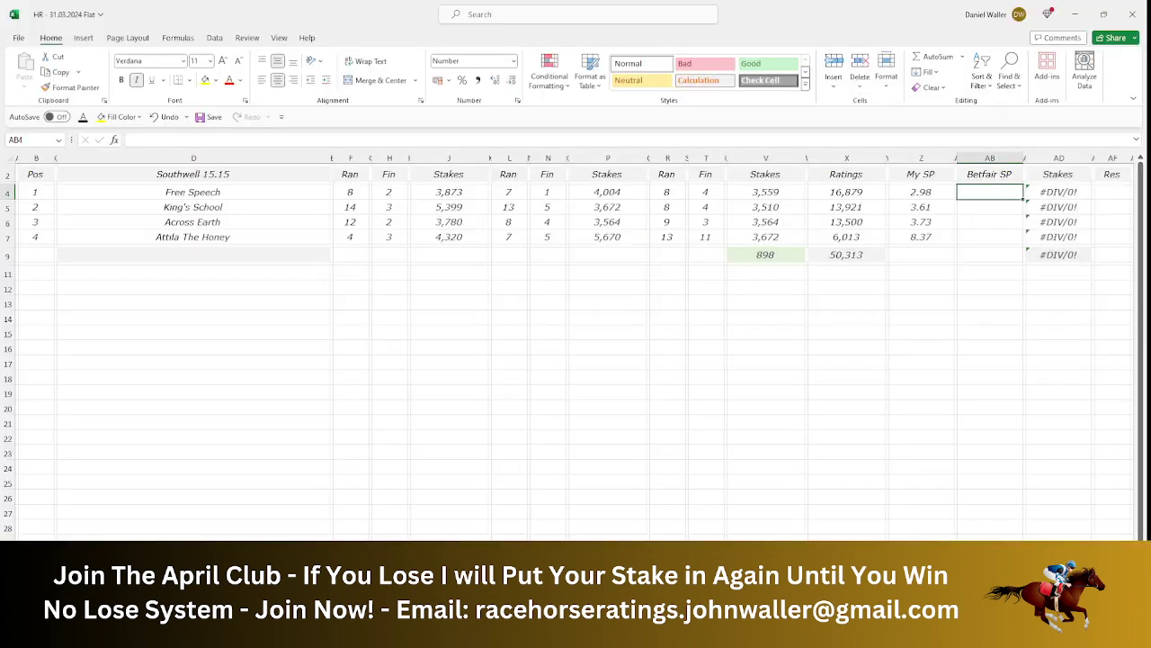
{"action": "type", "text": "5"}
{"action": "key", "text": "Tab"}
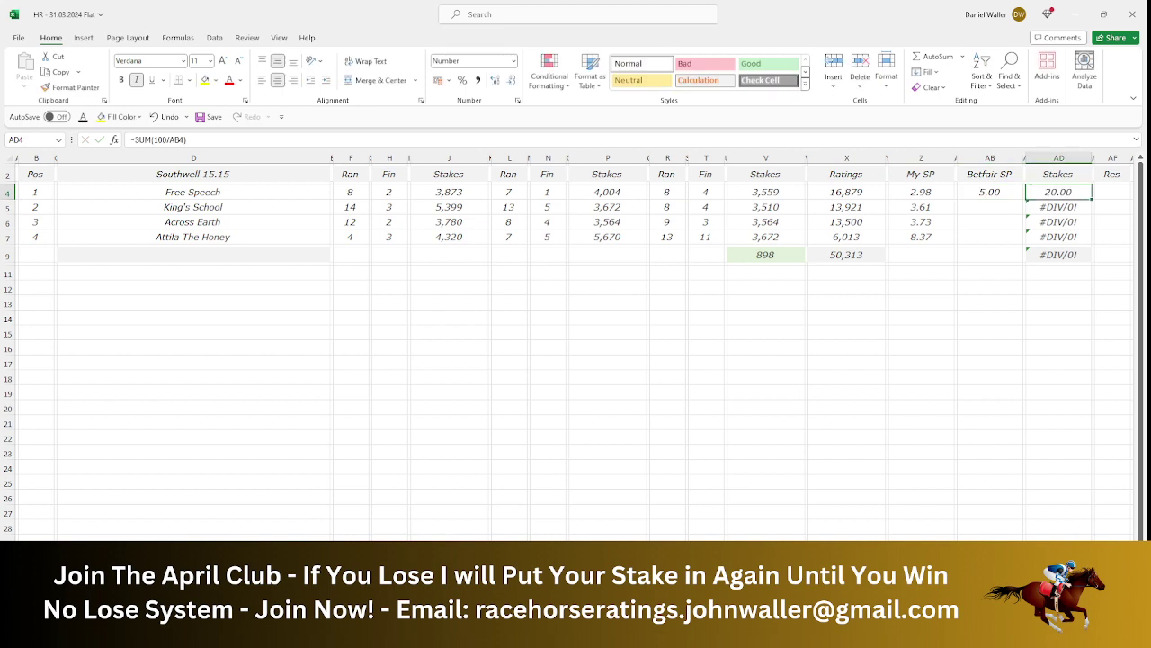
{"action": "key", "text": "Return"}
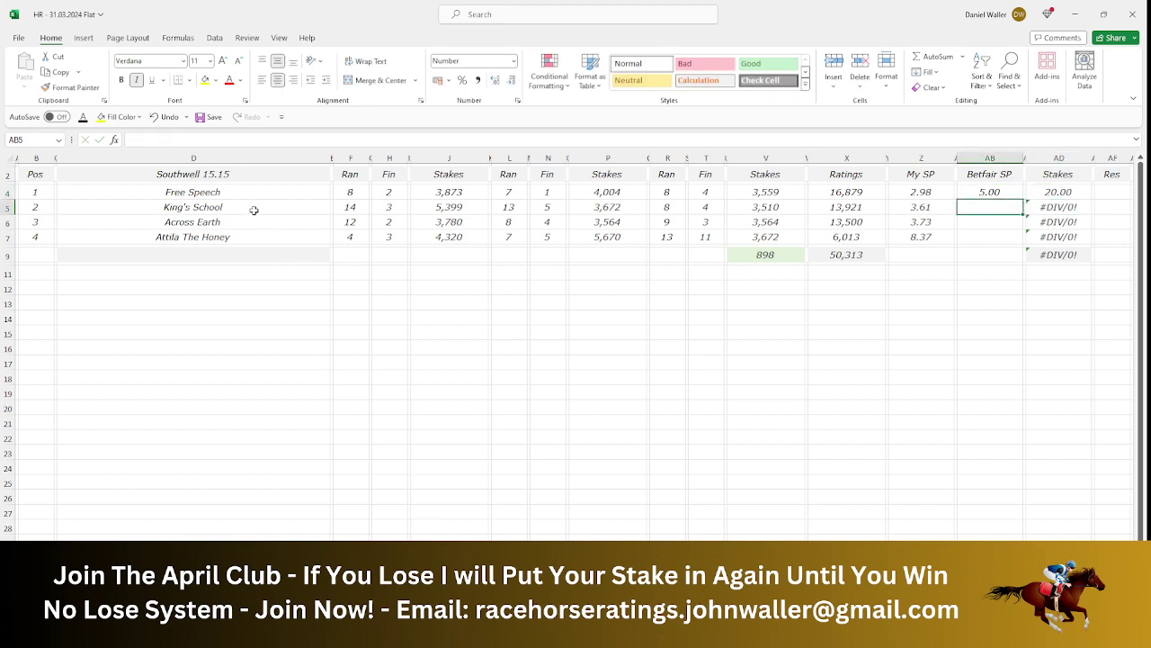
{"action": "key", "text": "alt+Tab"}
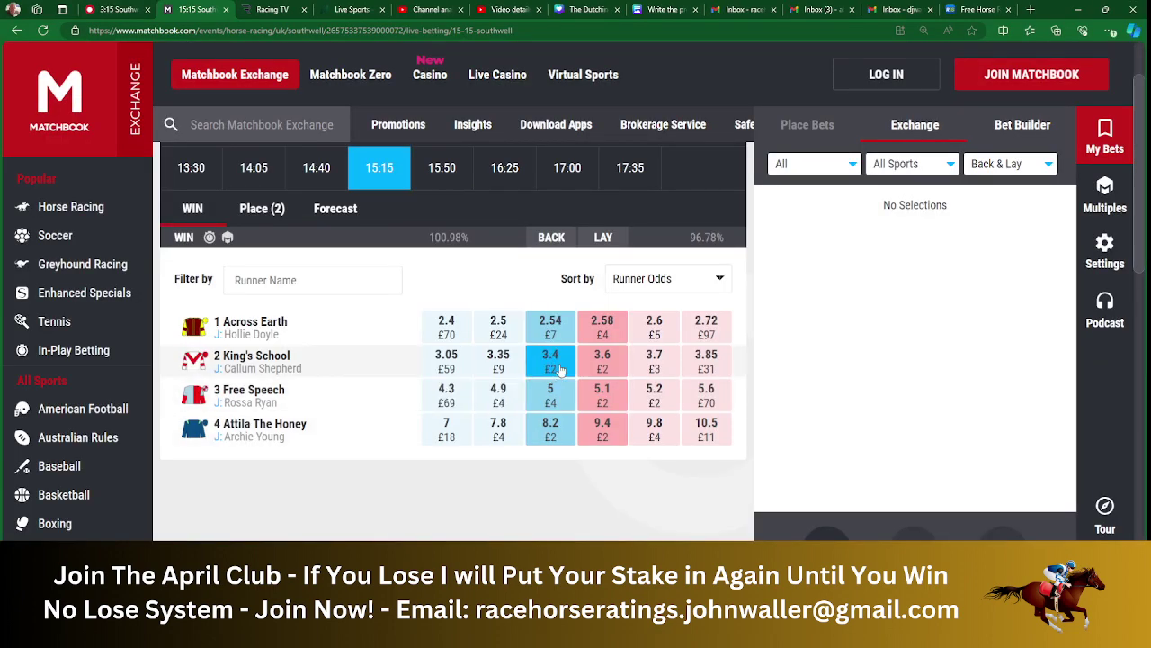
{"action": "key", "text": "alt+Tab"}
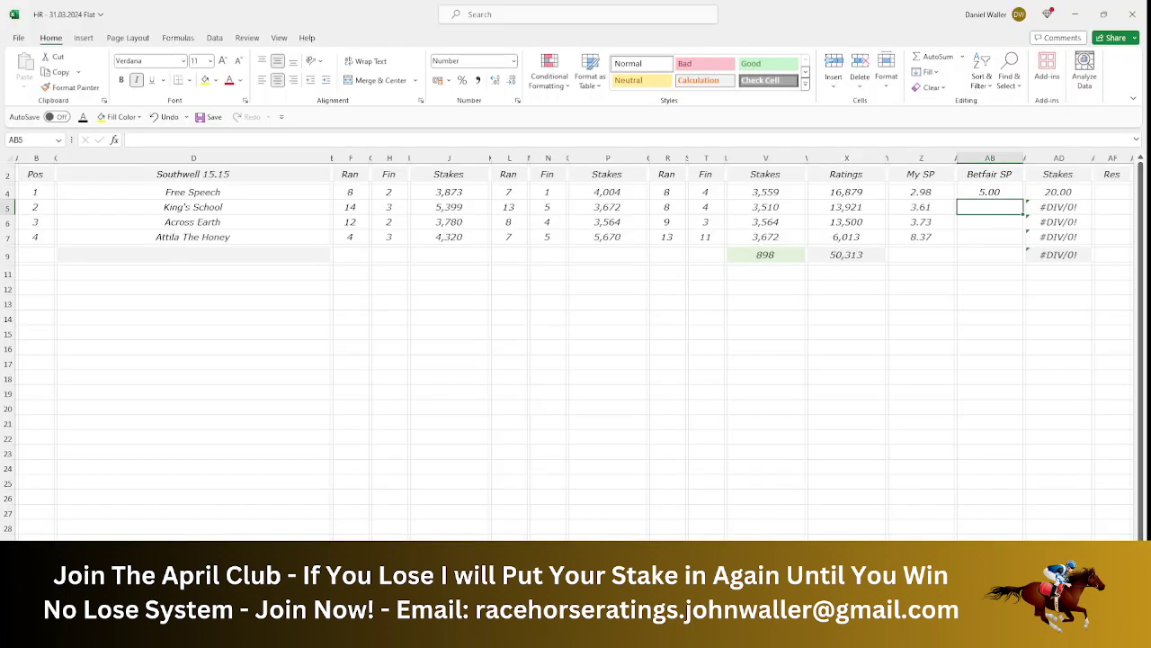
{"action": "type", "text": "3.4"}
{"action": "key", "text": "Tab"}
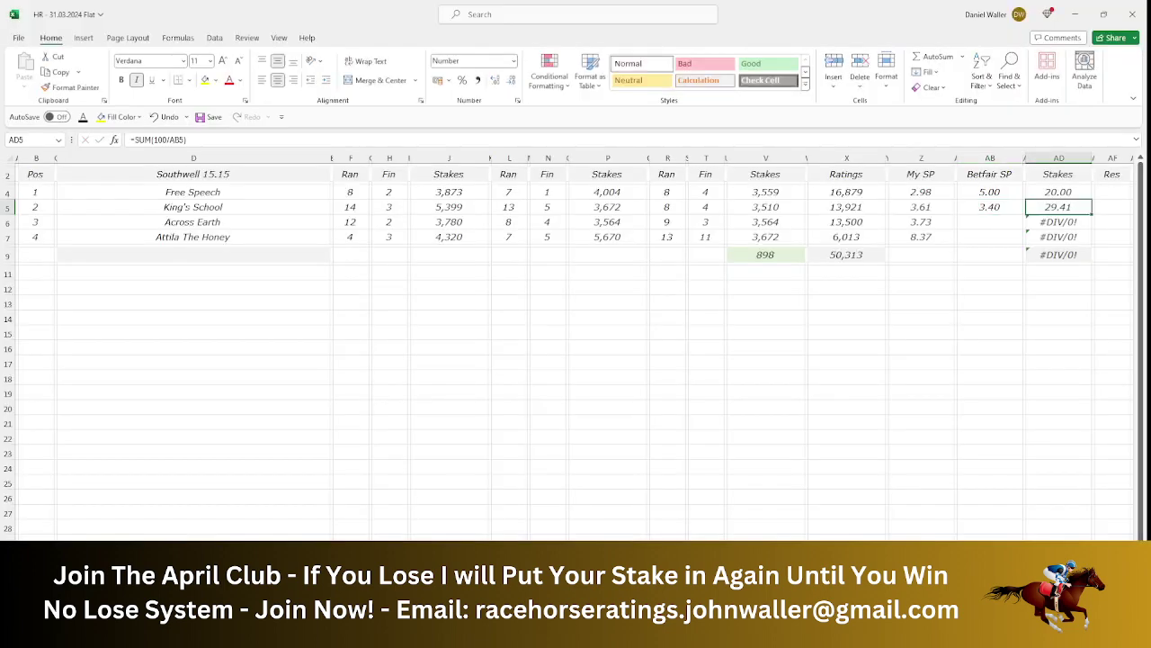
- Set Across Earth's stake to 0.59 and clear Attila The Honey's error stake so the total reads 50.00
{"action": "left_click", "coordinate": [1059, 221]}
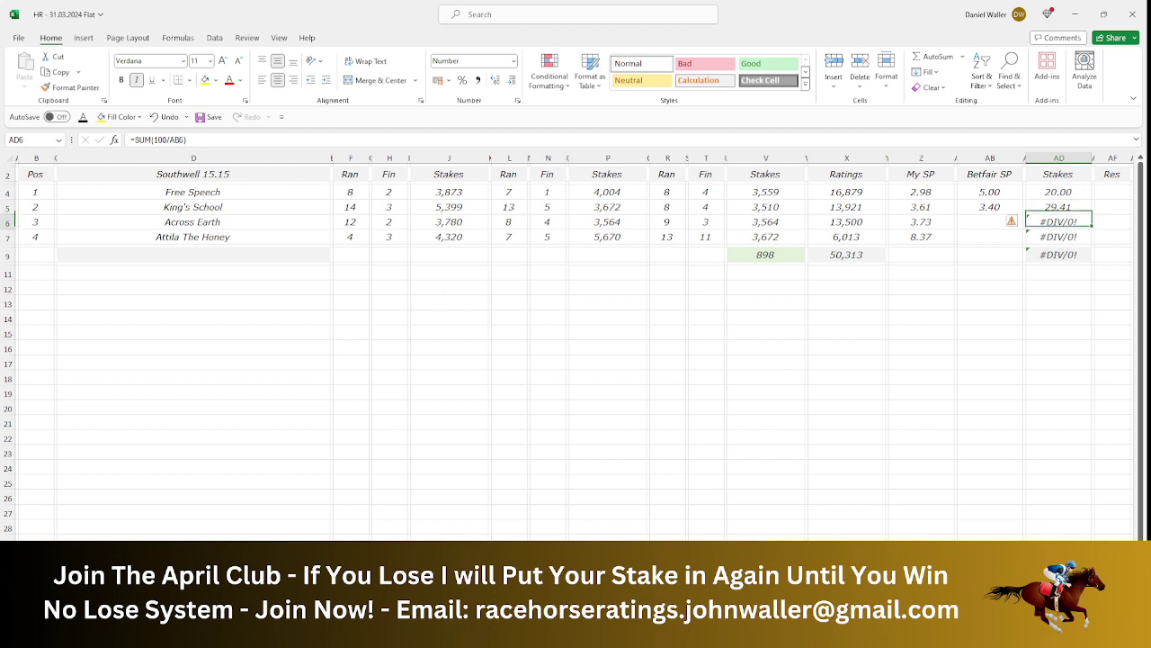
{"action": "type", "text": ".5"}
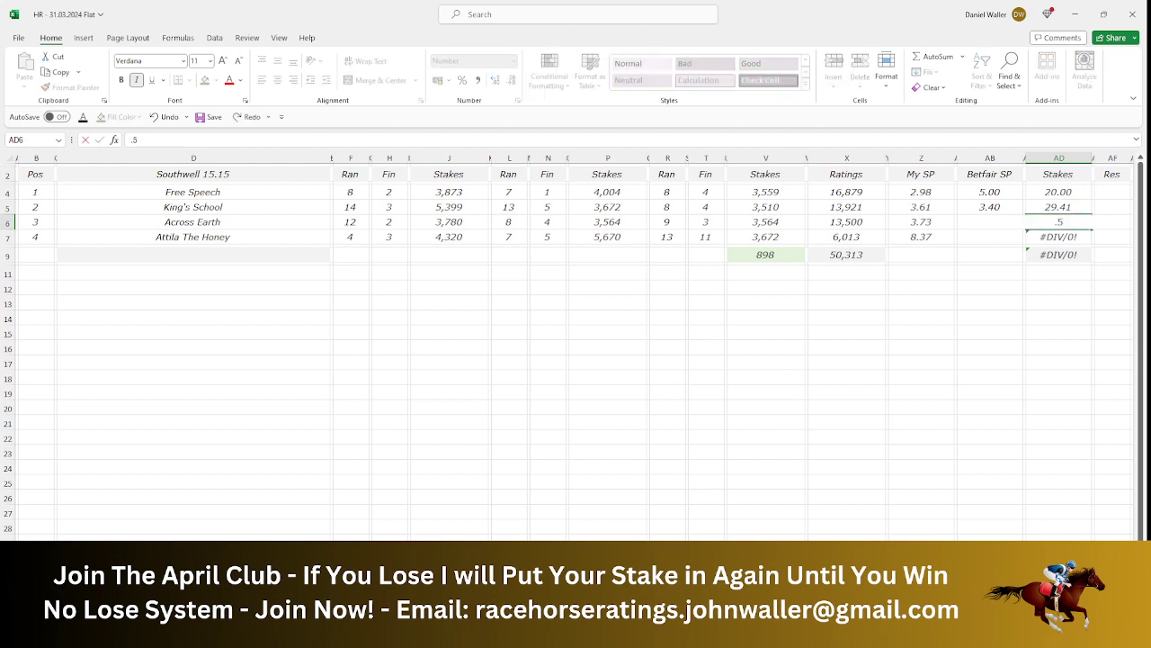
{"action": "type", "text": "9"}
{"action": "key", "text": "Return"}
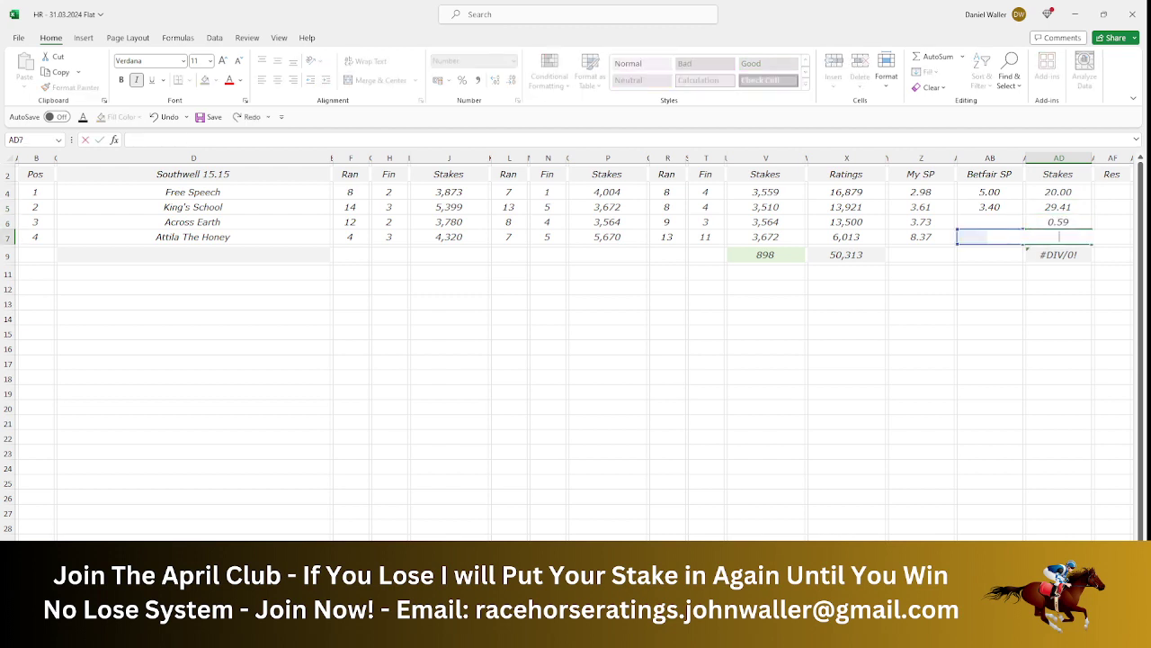
{"action": "key", "text": "Delete"}
{"action": "key", "text": "Up"}
- Check Matchbook and enter 2.54 as Across Earth's Betfair SP
{"action": "left_click", "coordinate": [989, 221]}
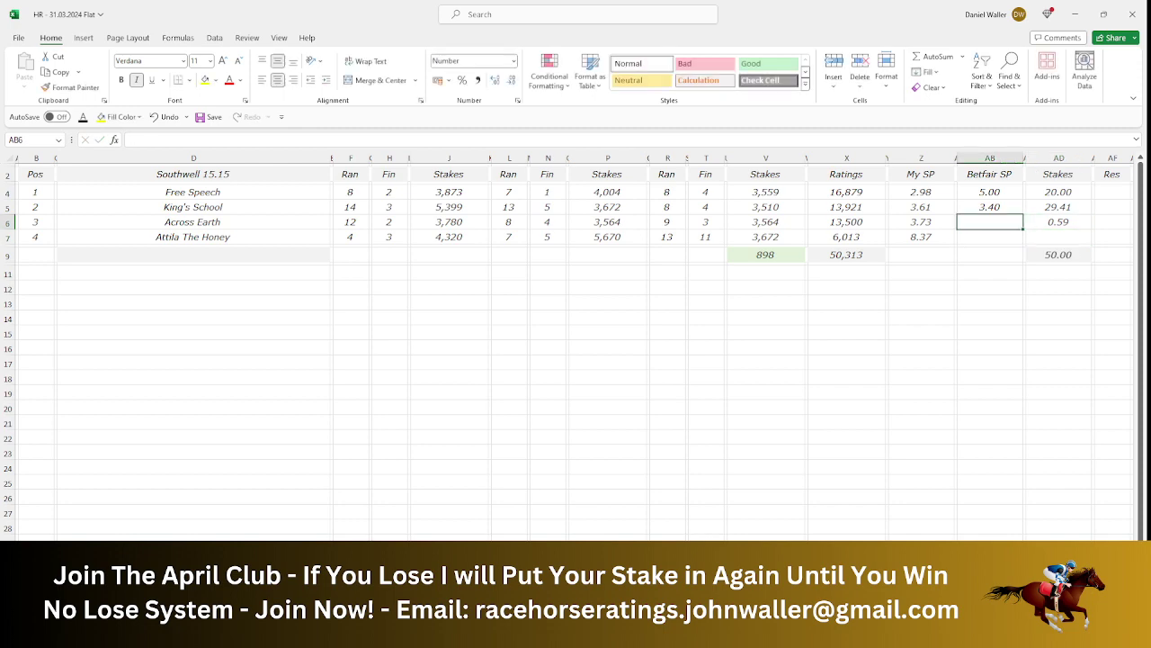
{"action": "key", "text": "alt+Tab"}
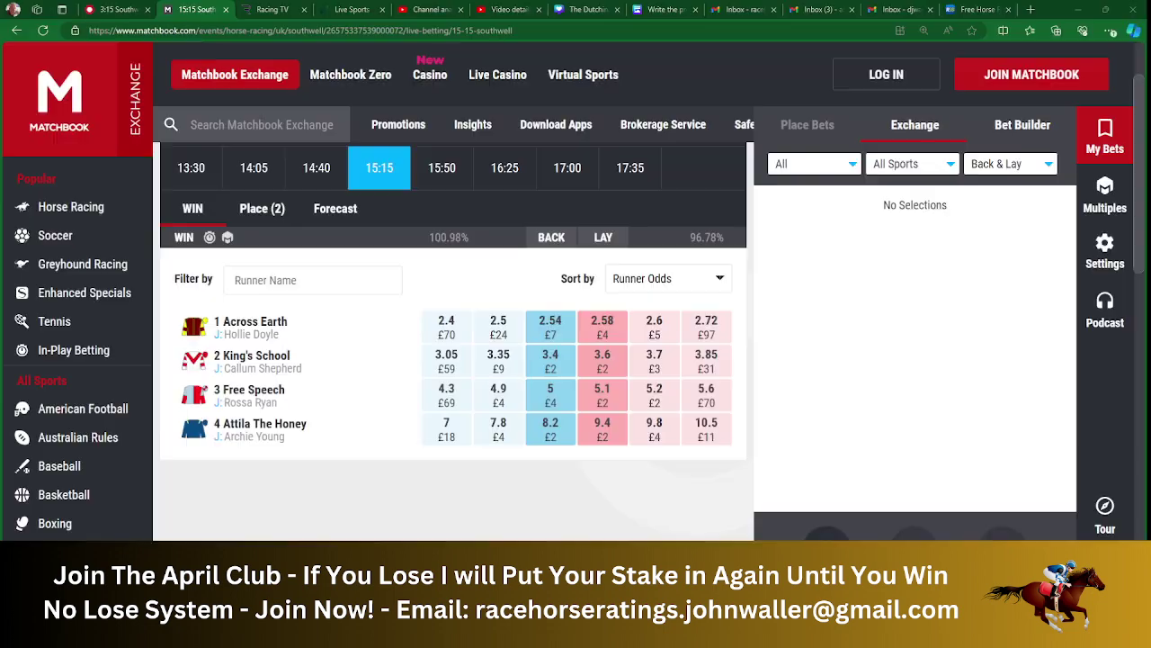
{"action": "key", "text": "alt+Tab"}
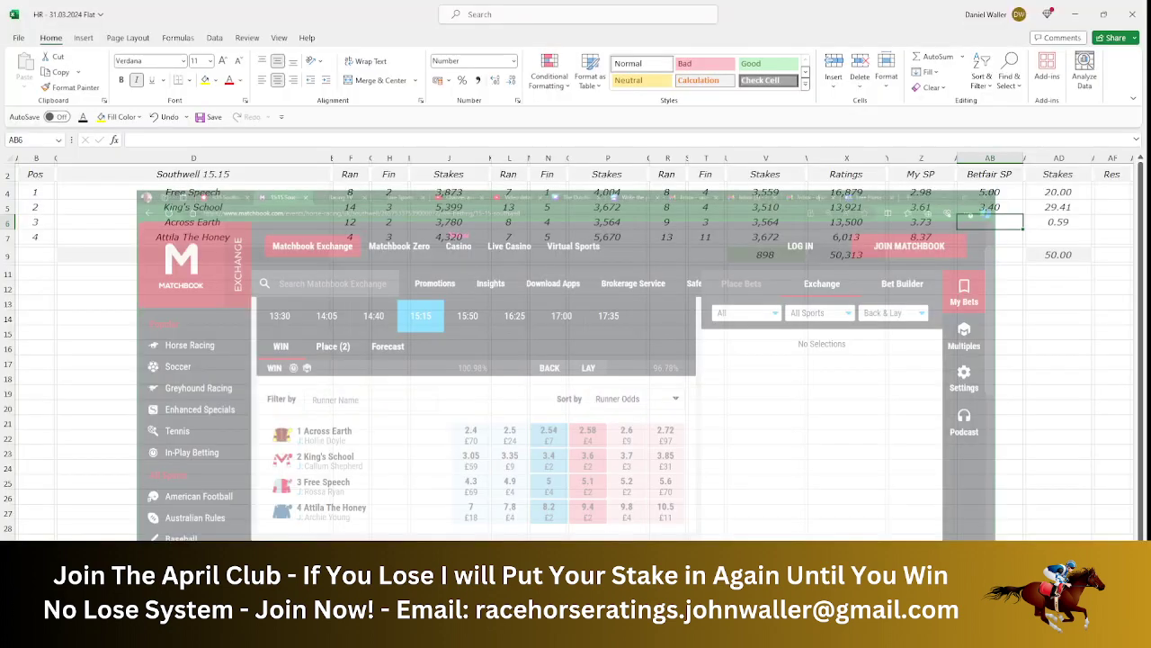
{"action": "type", "text": "2.54"}
{"action": "key", "text": "Return"}
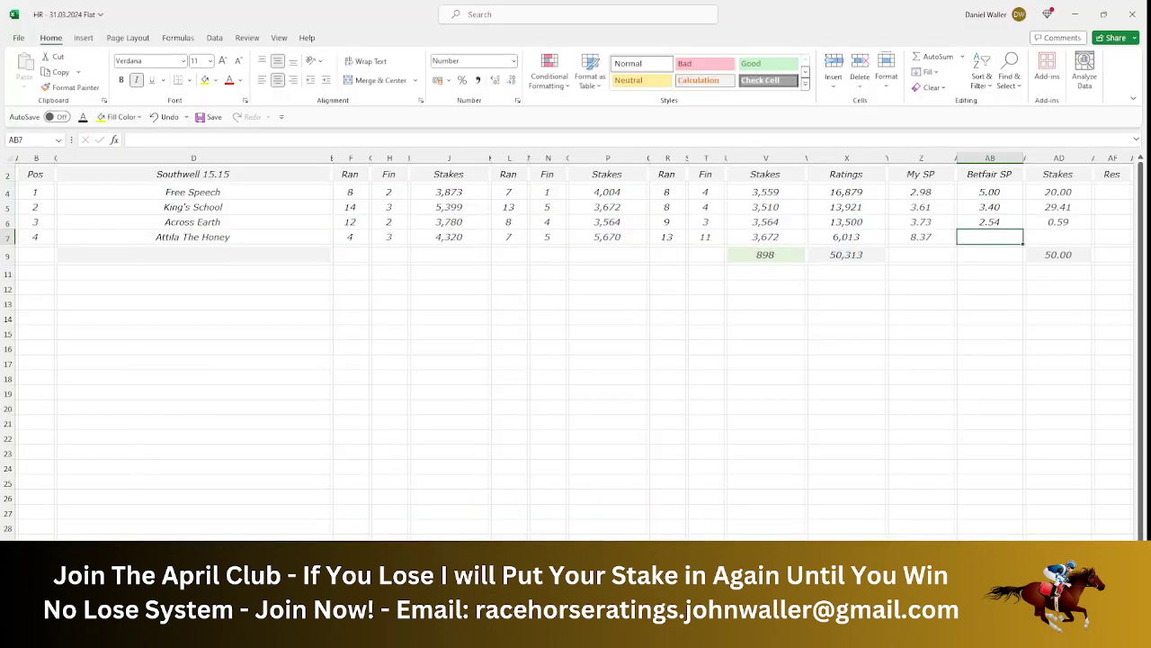
- Multiply Across Earth's 2.54 odds by its 0.59 stake in Calculator, giving 1.4986
{"action": "key", "text": "alt+Tab"}
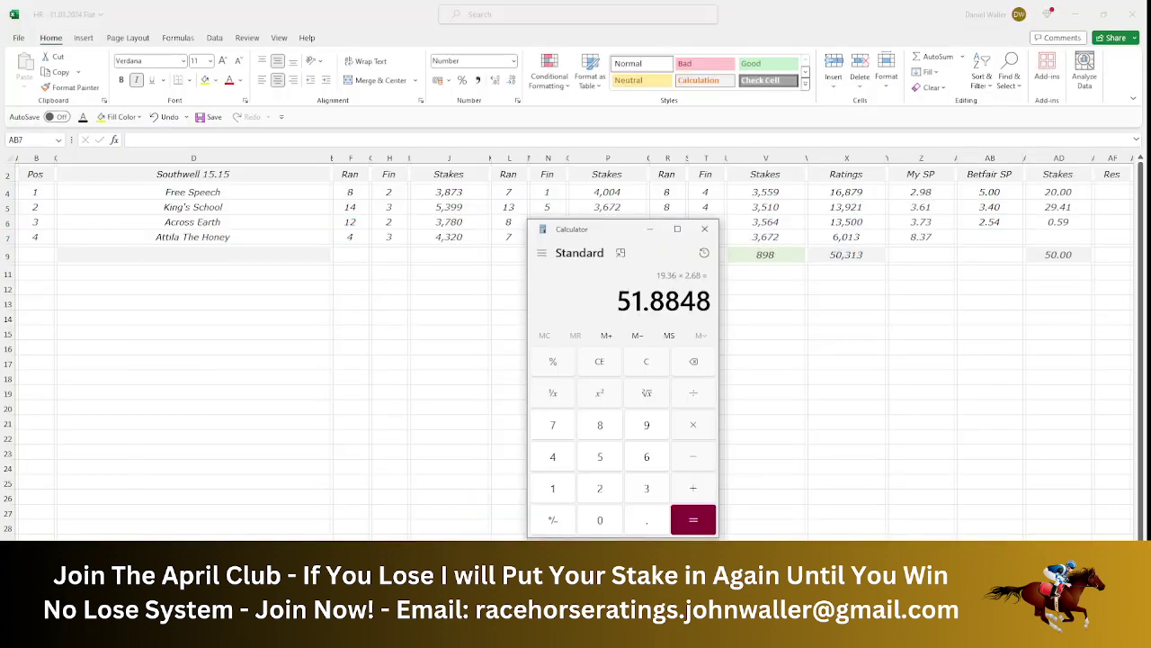
{"action": "left_click", "coordinate": [609, 496]}
{"action": "left_click", "coordinate": [643, 520]}
{"action": "left_click", "coordinate": [607, 464]}
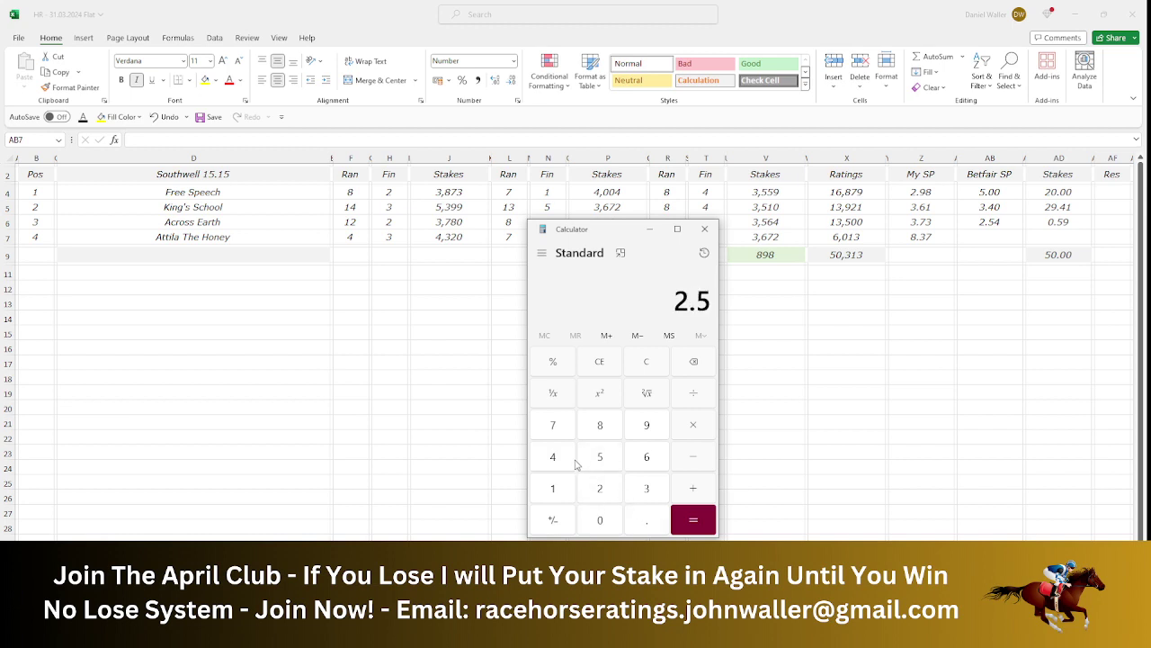
{"action": "left_click", "coordinate": [575, 463]}
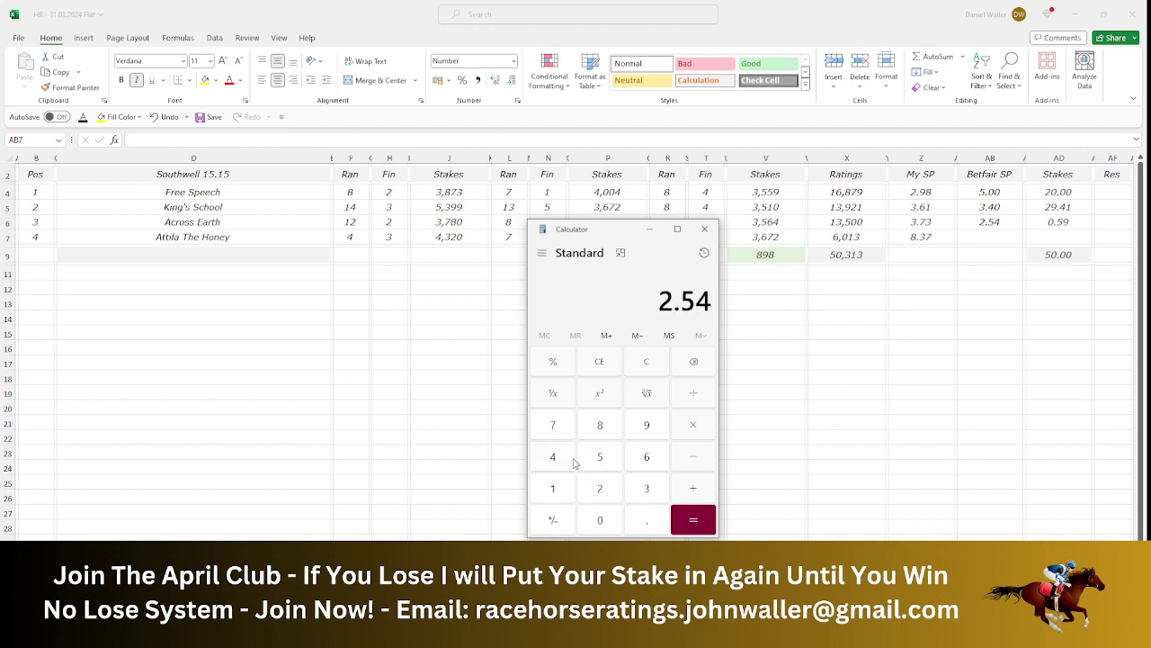
{"action": "left_click", "coordinate": [696, 421]}
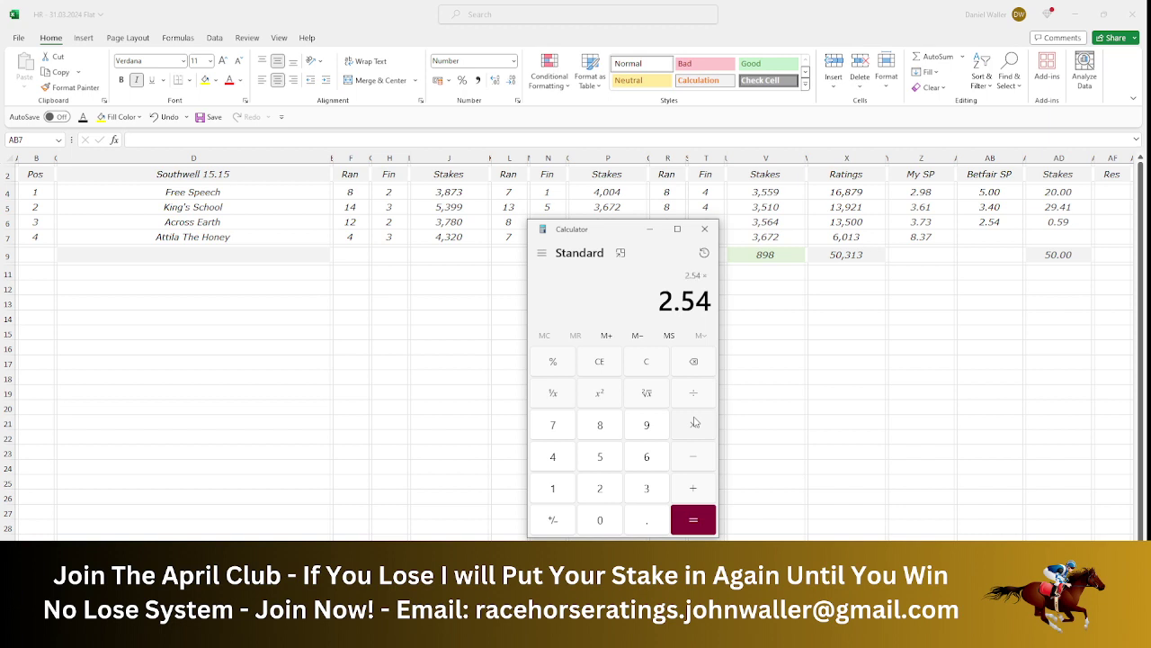
{"action": "left_click", "coordinate": [655, 522]}
{"action": "left_click", "coordinate": [605, 457]}
{"action": "left_click", "coordinate": [646, 435]}
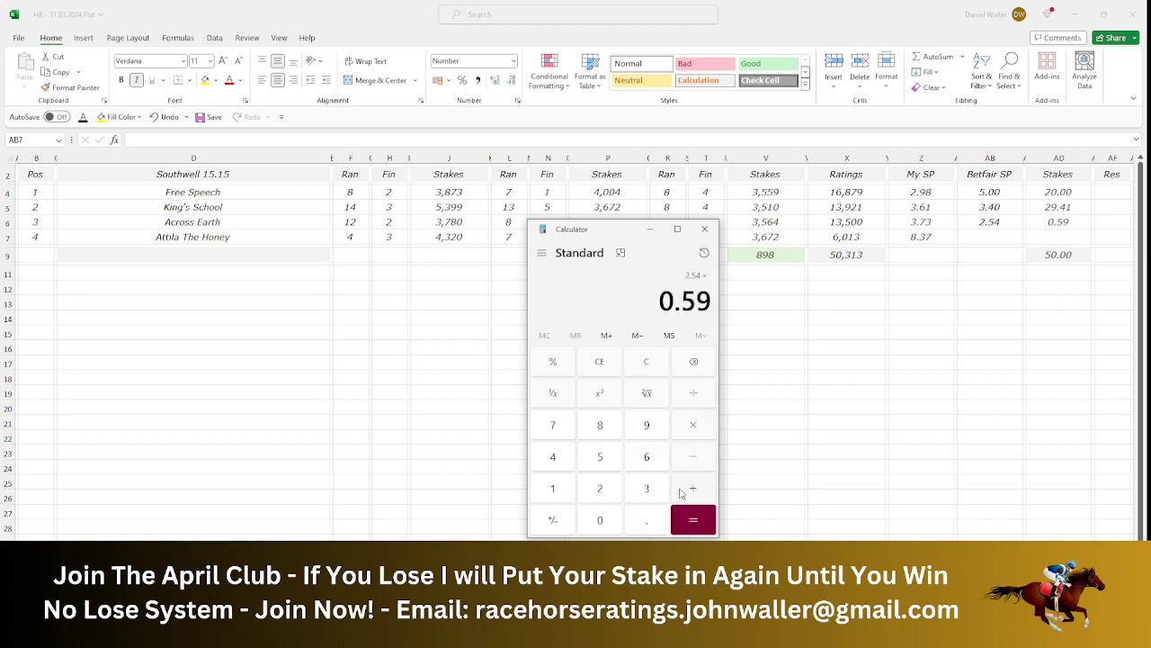
{"action": "left_click", "coordinate": [706, 521]}
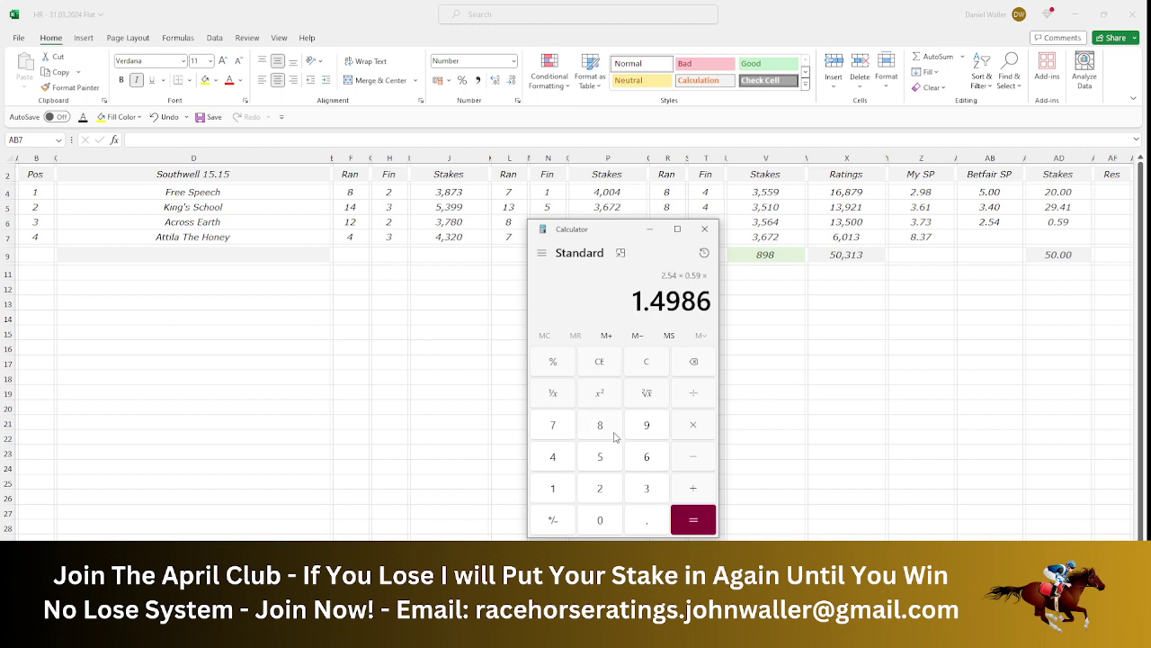
{"action": "key", "text": "alt+Tab"}
- Look over the Southwell 15.15 runner names and return to the Pos header cell
{"action": "left_click", "coordinate": [230, 222]}
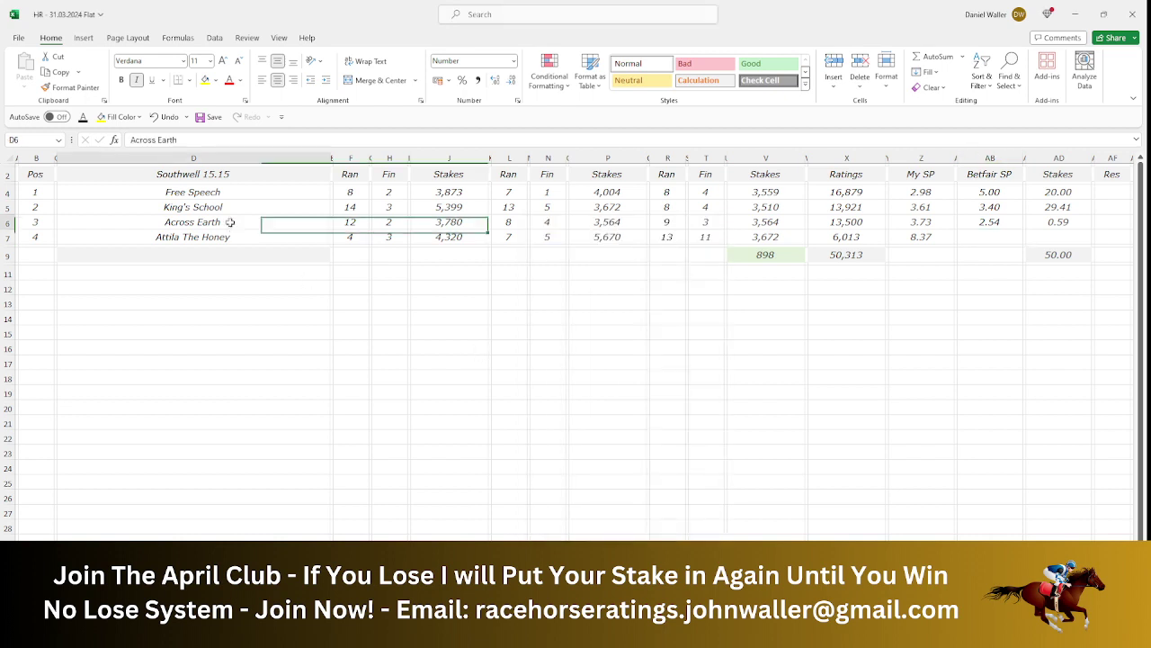
{"action": "key", "text": "Up"}
{"action": "key", "text": "Up"}
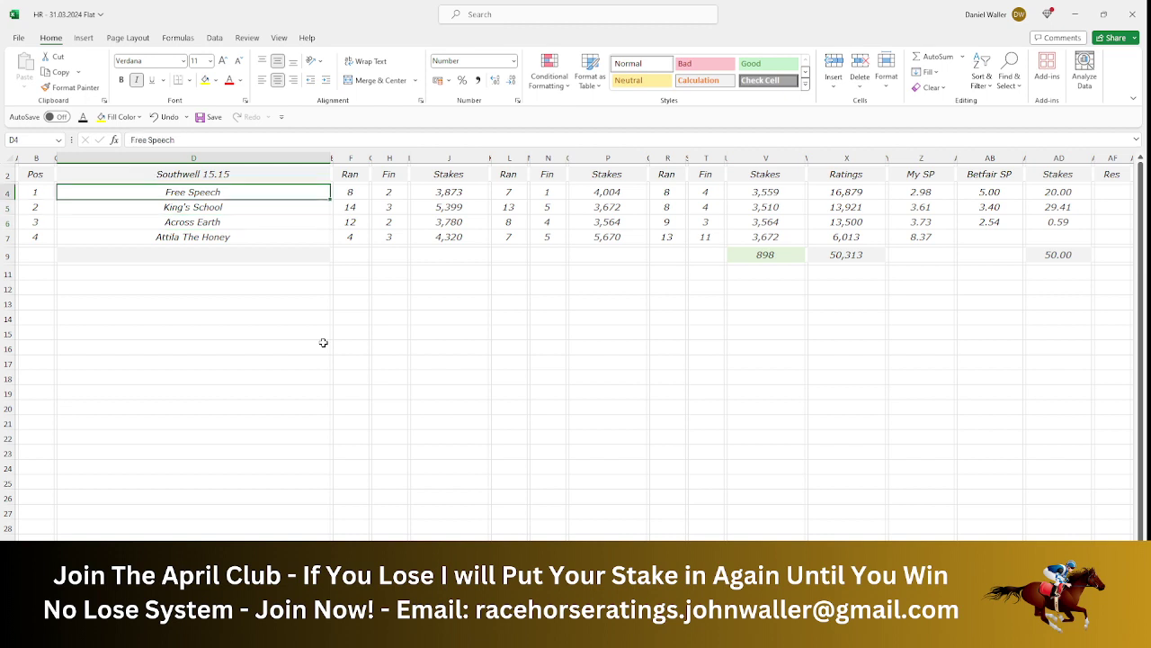
{"action": "key", "text": "Down"}
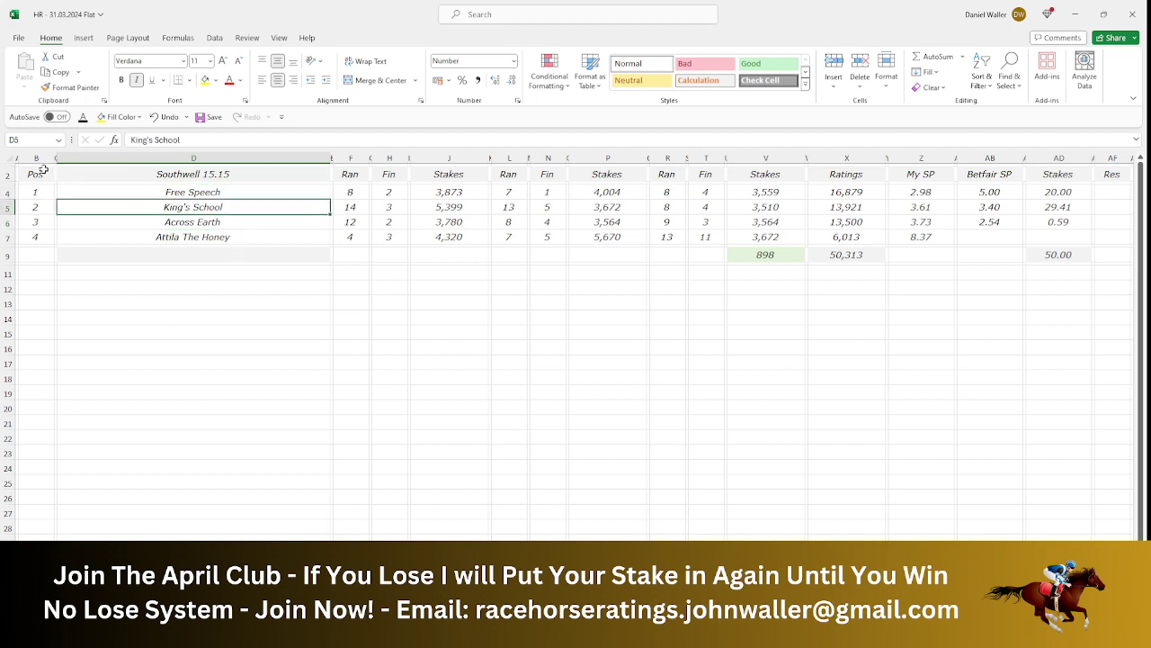
{"action": "left_click", "coordinate": [40, 169]}
- Save the workbook and go back to Racing Post's 3:15 Southwell racecard
{"action": "left_click", "coordinate": [208, 117]}
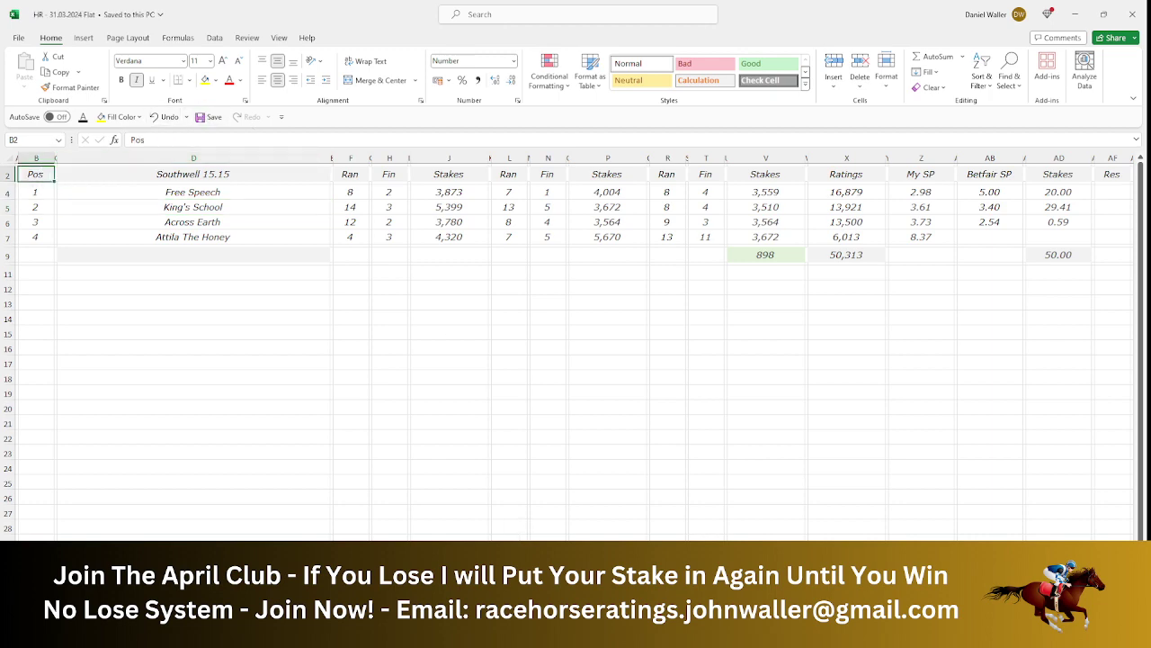
{"action": "key", "text": "alt+Tab"}
{"action": "left_click", "coordinate": [112, 11]}
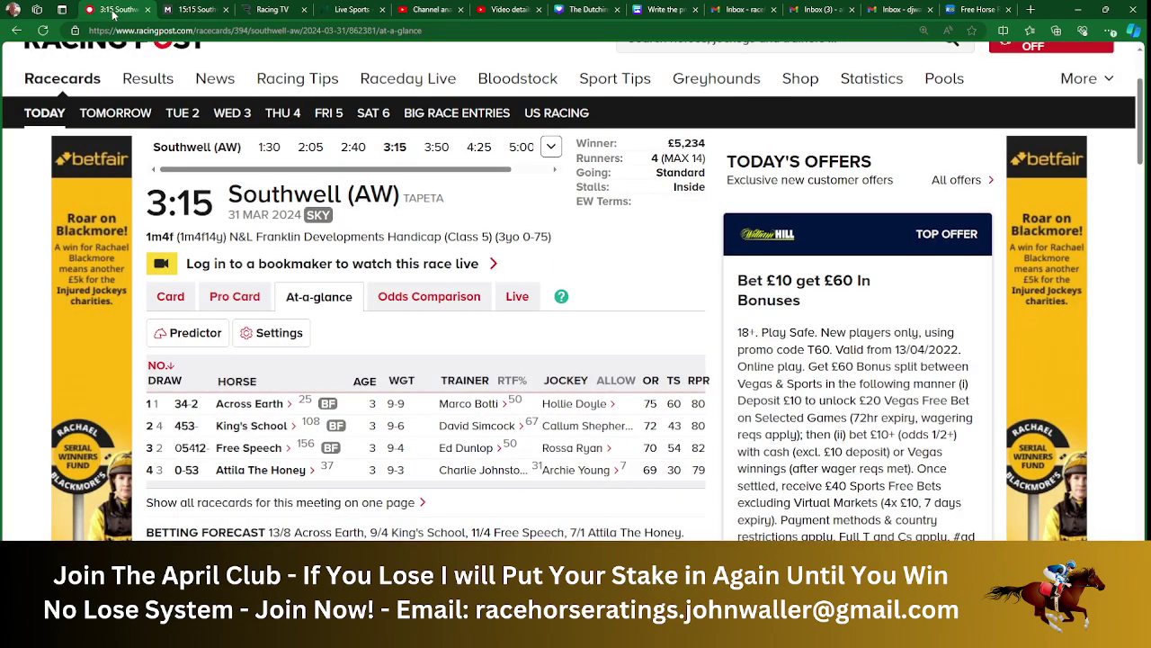
- Check Racing Post's ten-runner 3:50 Southwell card, then bring up Excel's Southwell 15.50 sheet
{"action": "left_click", "coordinate": [438, 148]}
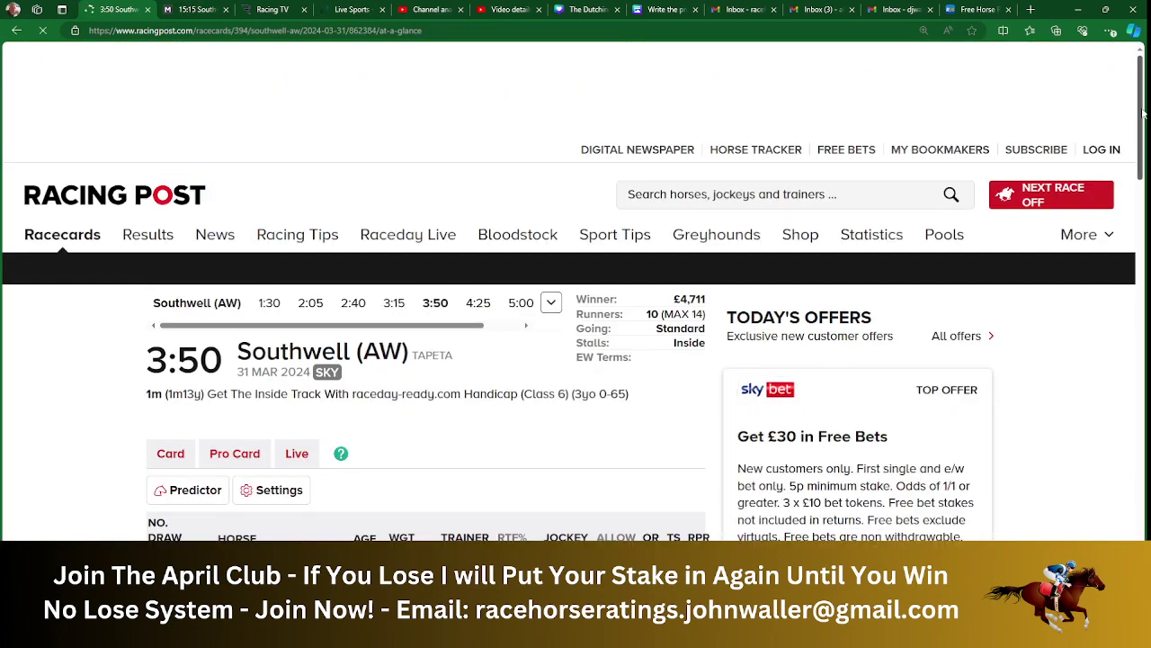
{"action": "scroll", "coordinate": [1142, 113], "scroll_direction": "down", "scroll_amount": 3}
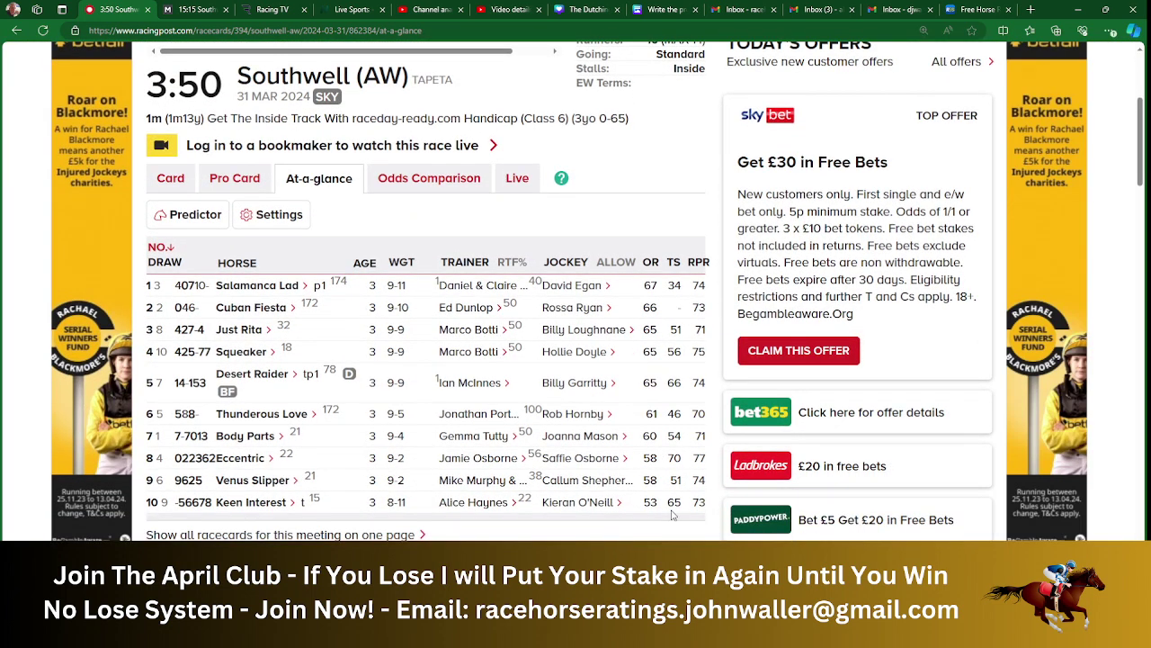
{"action": "key", "text": "alt+Tab"}
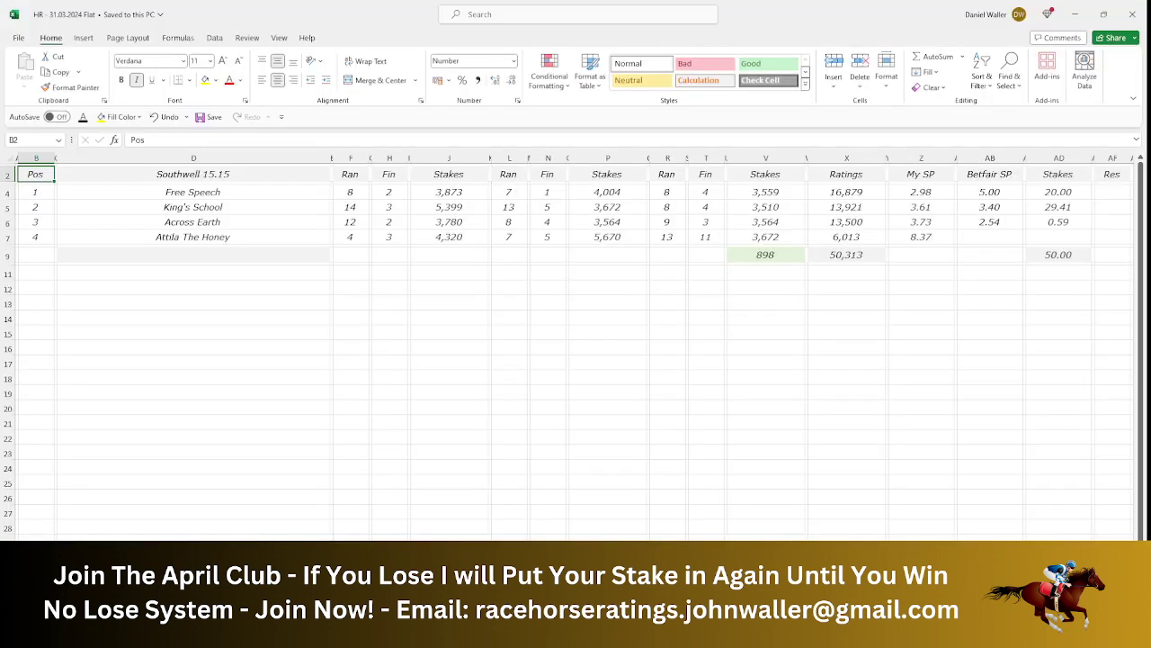
{"action": "key", "text": "ctrl+alt+F5"}
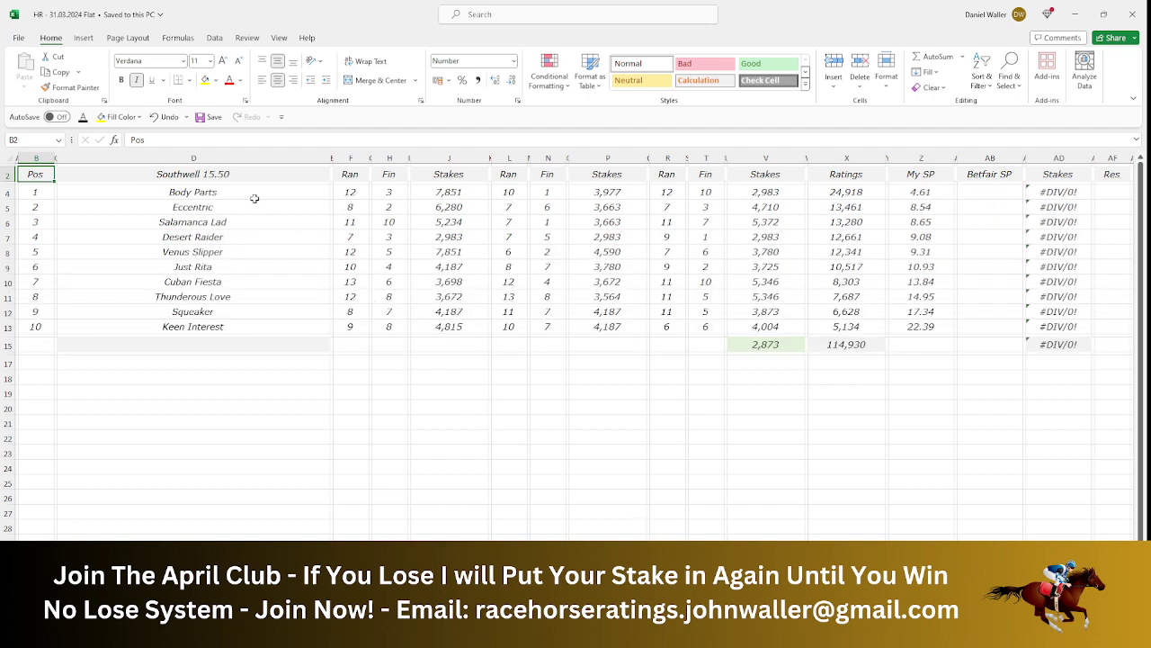
- Select Body Parts' Betfair SP cell and load Matchbook's 15:50 Southwell market showing Body Parts at 9.2
{"action": "left_click", "coordinate": [964, 191]}
{"action": "key", "text": "alt+Tab"}
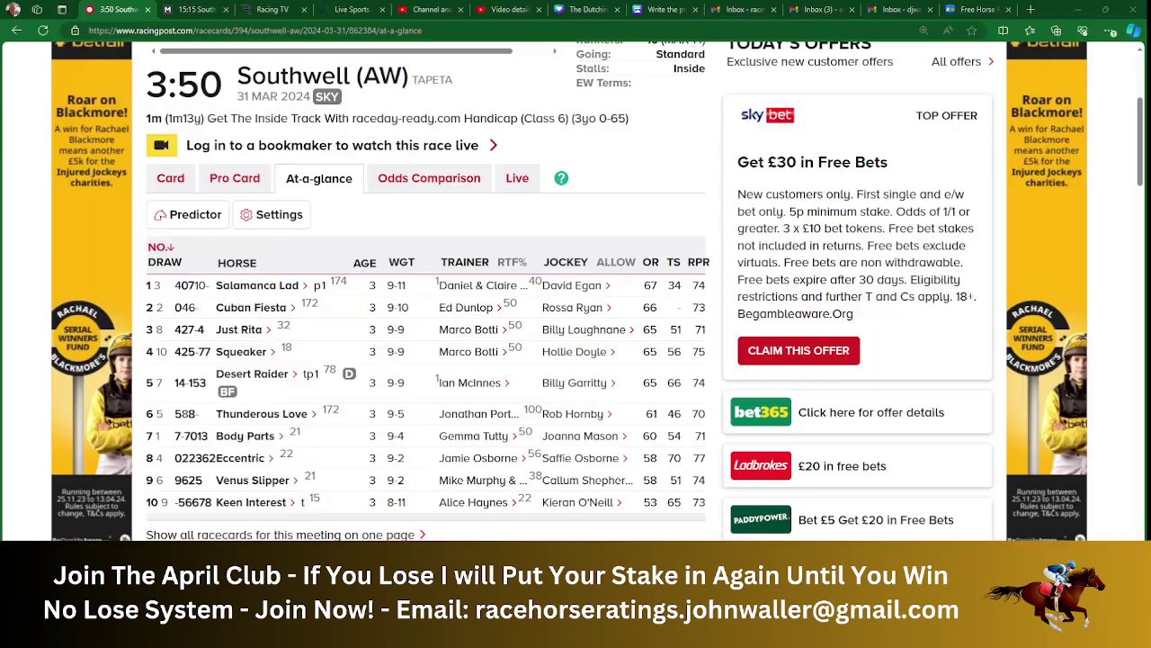
{"action": "left_click", "coordinate": [197, 9]}
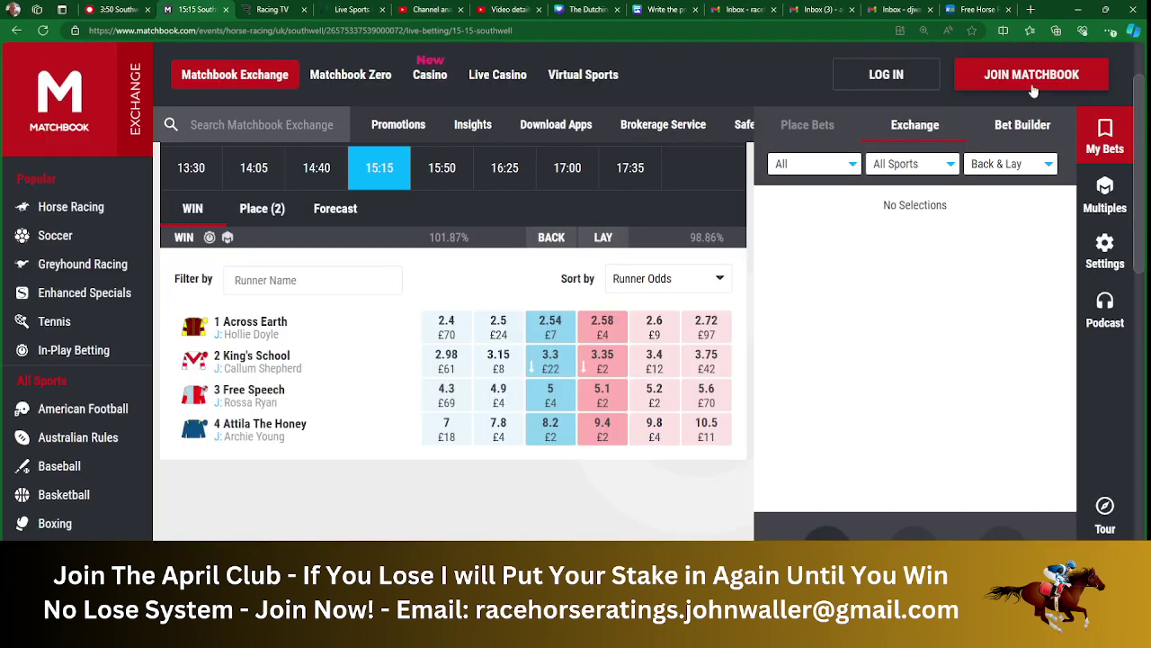
{"action": "scroll", "coordinate": [1139, 180], "scroll_direction": "up", "scroll_amount": 1}
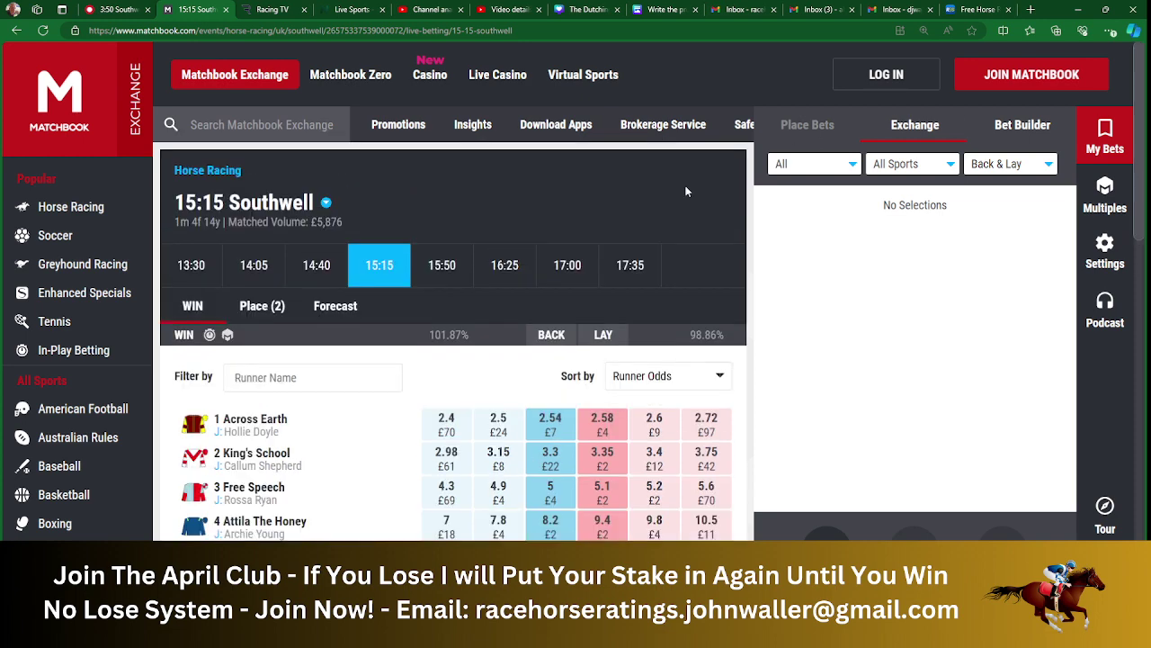
{"action": "left_click", "coordinate": [441, 265]}
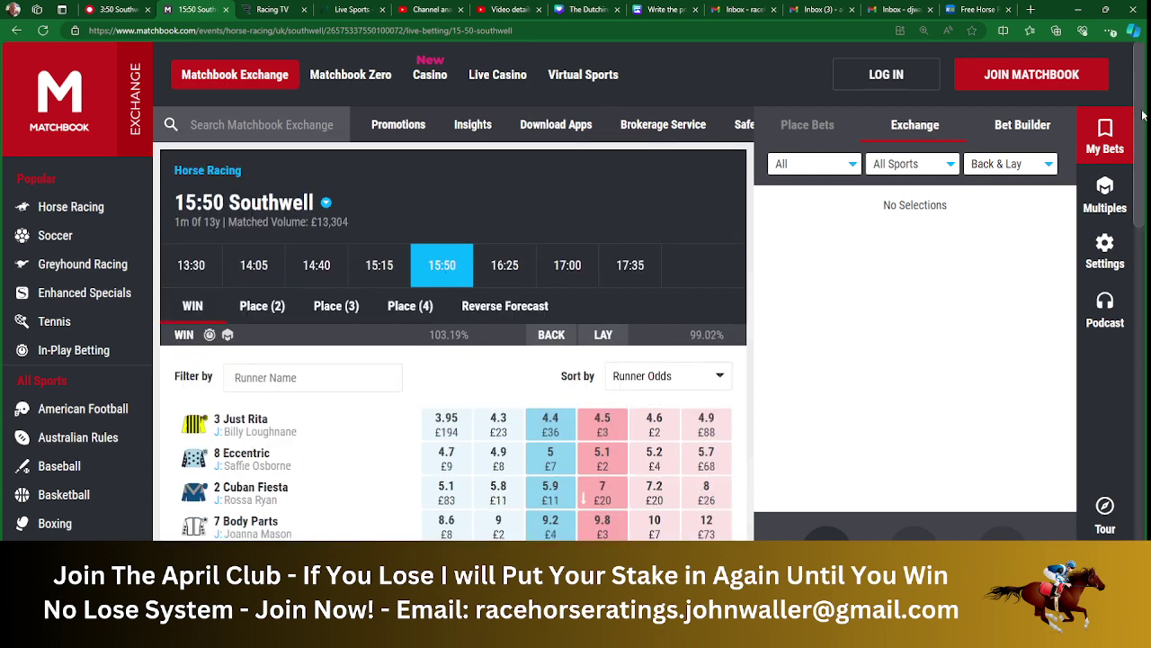
{"action": "scroll", "coordinate": [1140, 99], "scroll_direction": "down", "scroll_amount": 3}
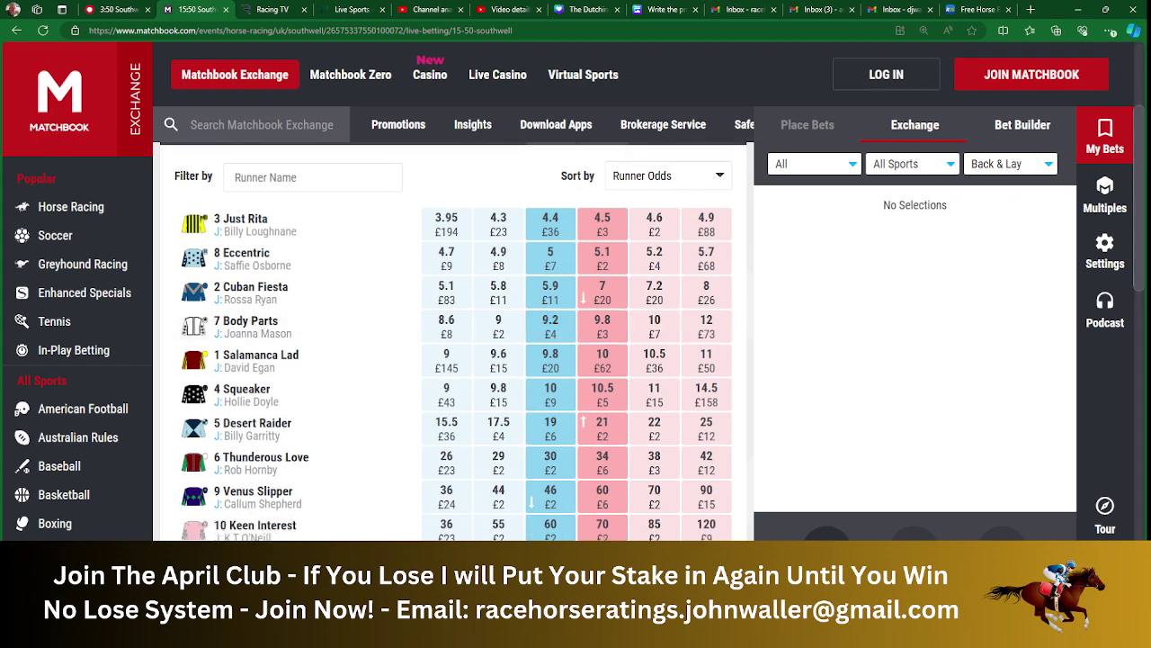
{"action": "key", "text": "alt+Tab"}
- Enter Betfair SPs 9.20 for Body Parts and 5.00 for Eccentric from Matchbook
{"action": "type", "text": "9.20"}
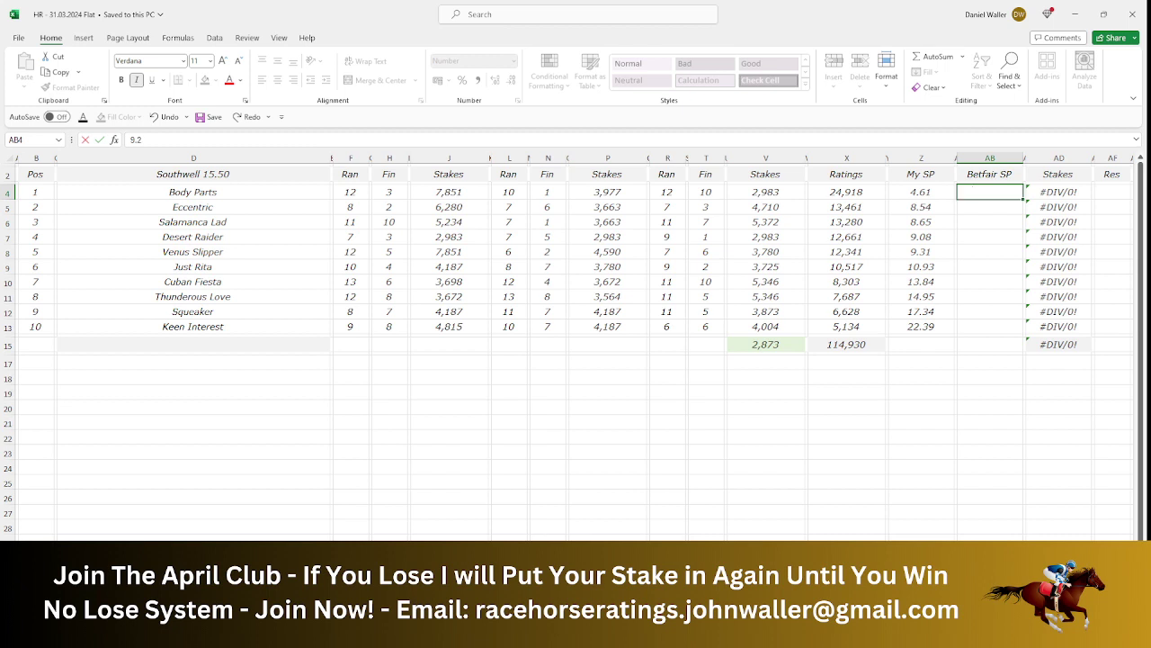
{"action": "key", "text": "Tab"}
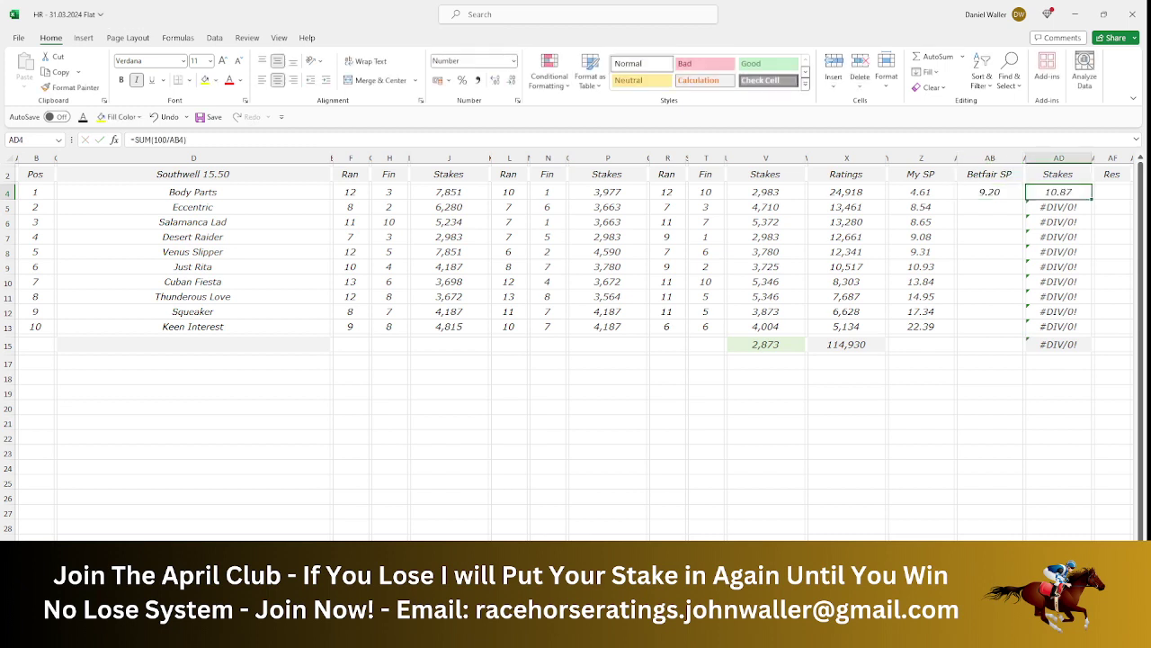
{"action": "key", "text": "Down"}
{"action": "key", "text": "Left"}
{"action": "key", "text": "Left"}
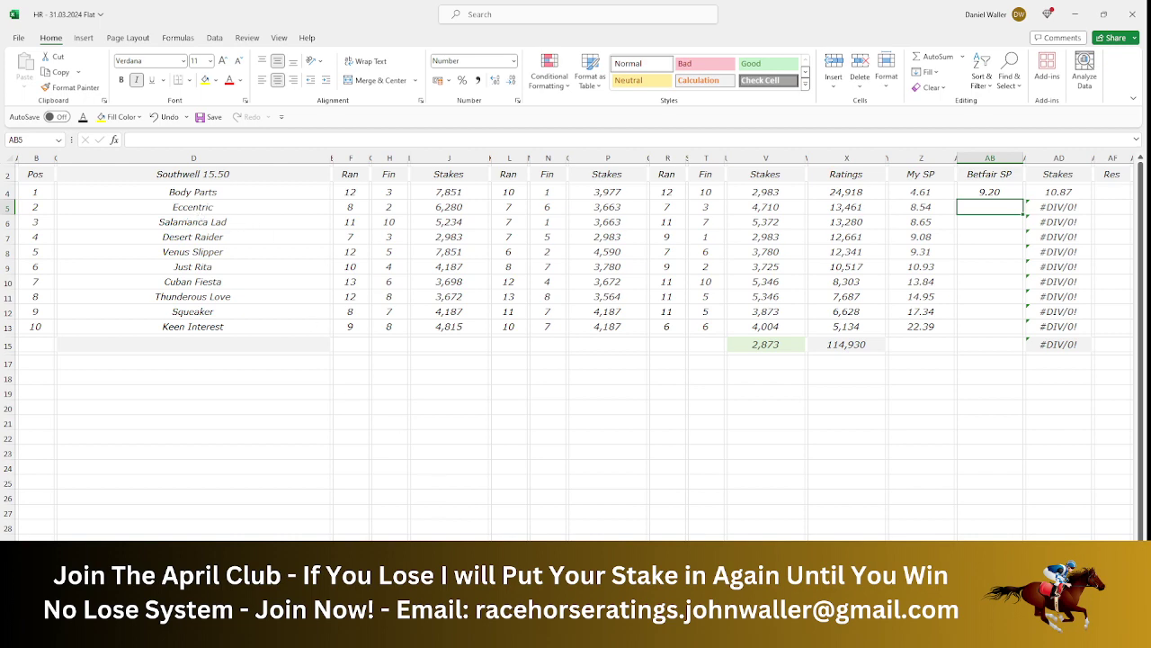
{"action": "key", "text": "alt+Tab"}
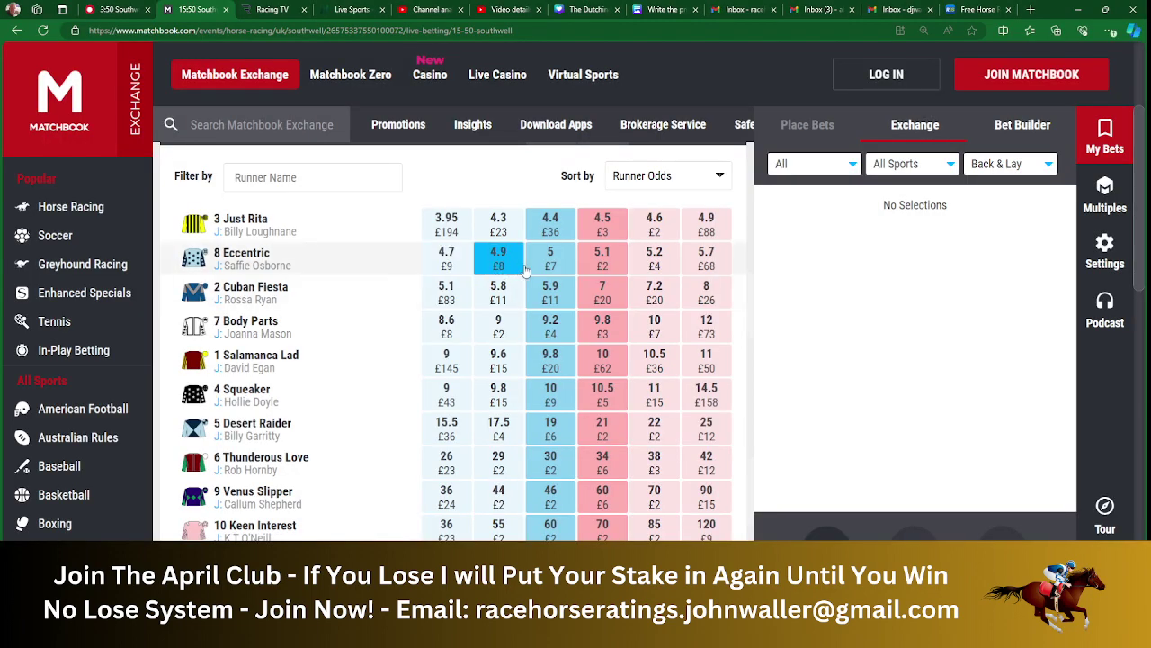
{"action": "key", "text": "alt+Tab"}
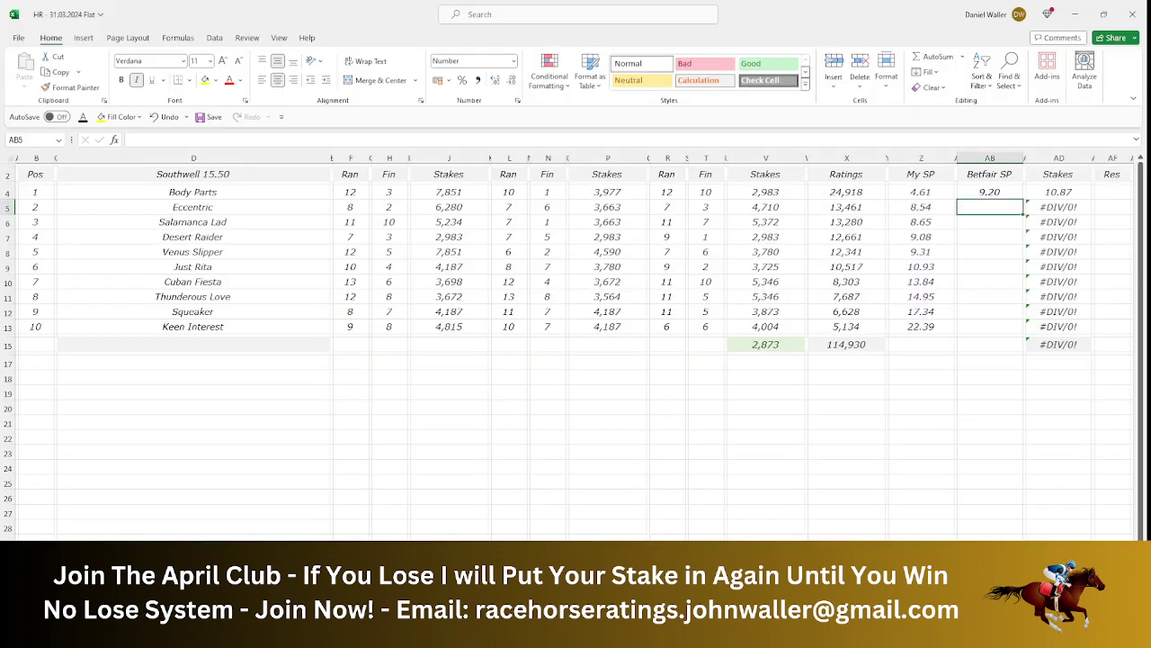
{"action": "type", "text": "5"}
{"action": "key", "text": "Tab"}
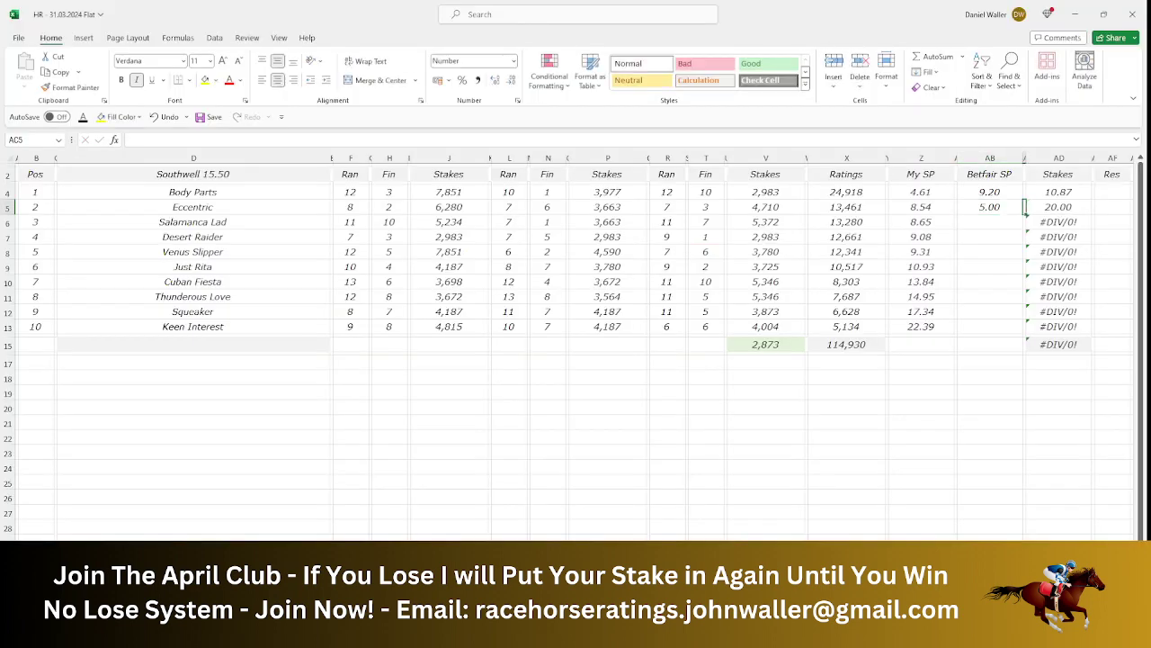
{"action": "key", "text": "Tab"}
{"action": "key", "text": "Down"}
{"action": "key", "text": "Left"}
{"action": "key", "text": "Left"}
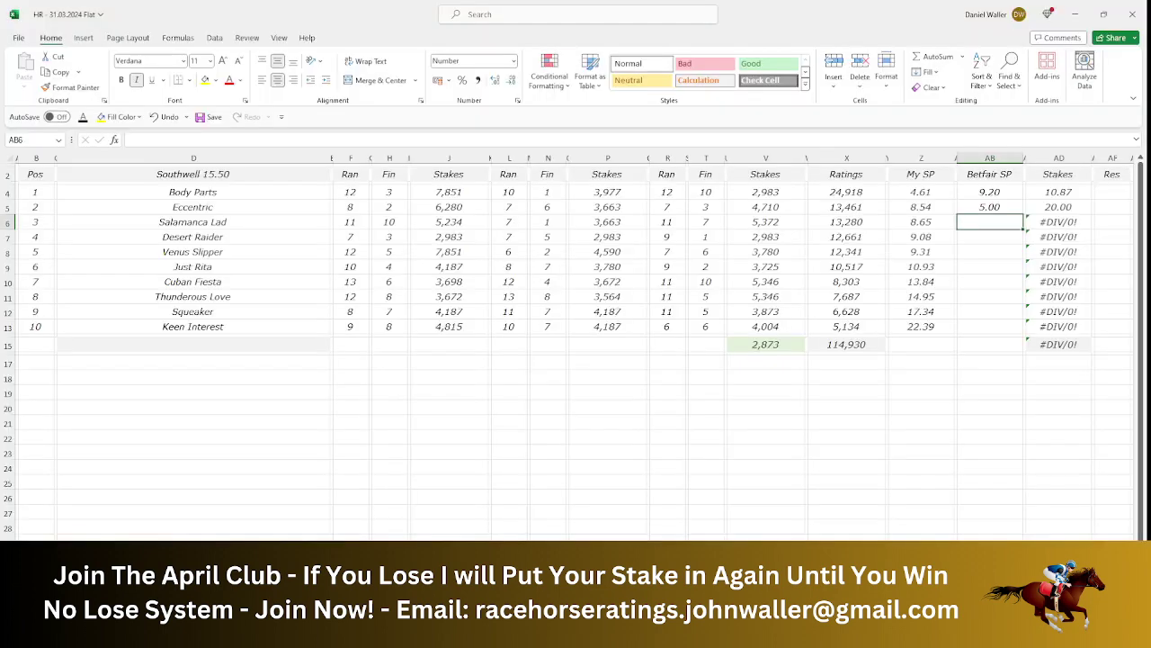
- Enter 9.8 for Salamanca Lad and check the first three stakes: 10.87, 20.00 and 10.20
{"action": "type", "text": "9.8"}
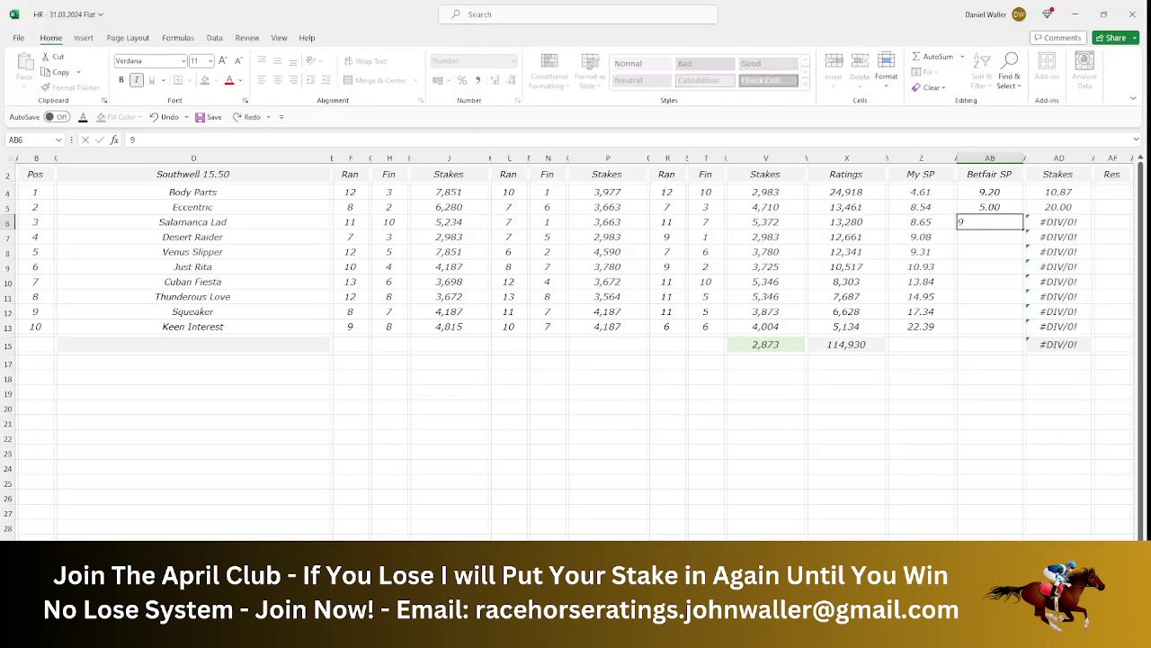
{"action": "left_click", "coordinate": [1058, 222]}
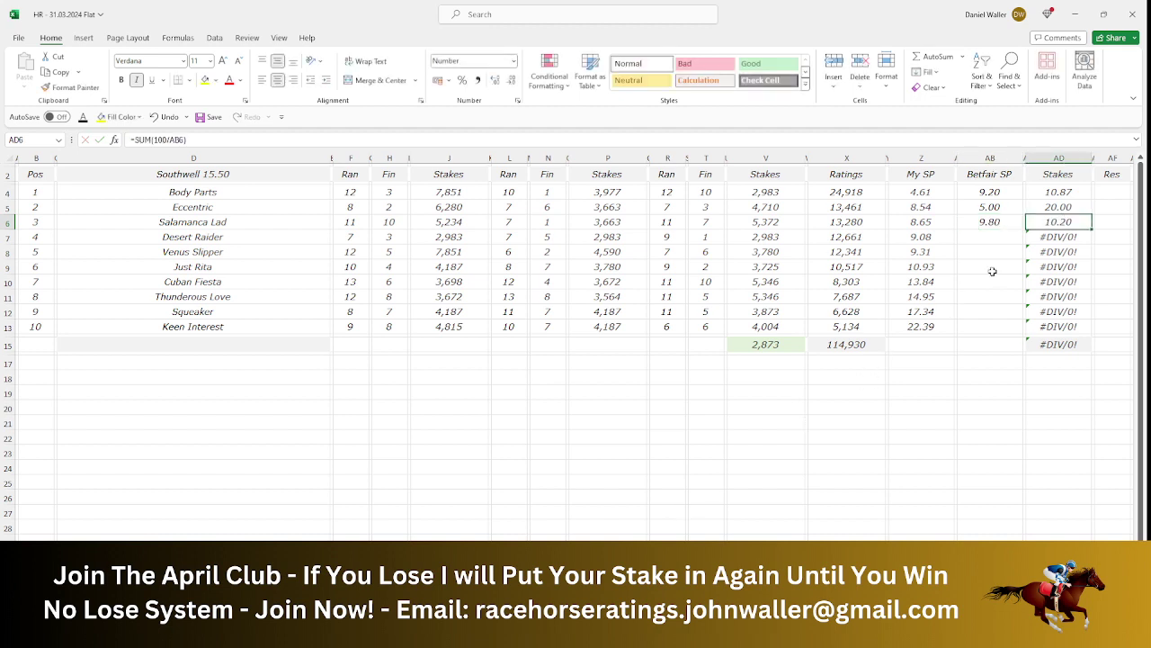
{"action": "left_click_drag", "start_coordinate": [1048, 193], "coordinate": [1052, 222]}
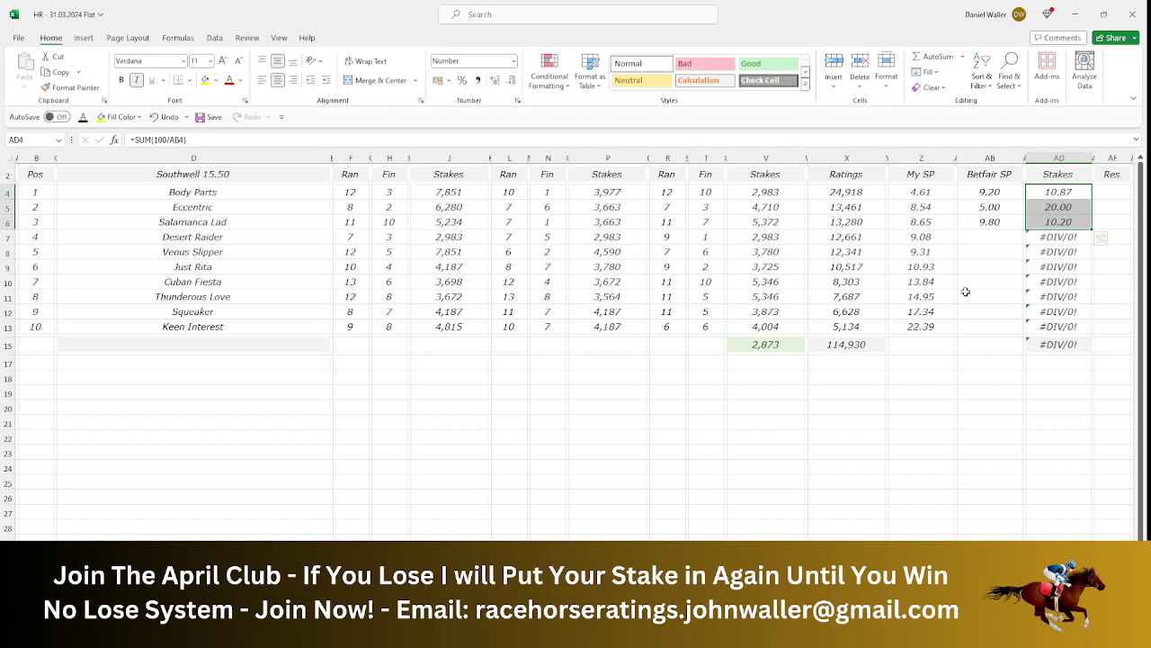
{"action": "left_click", "coordinate": [982, 235]}
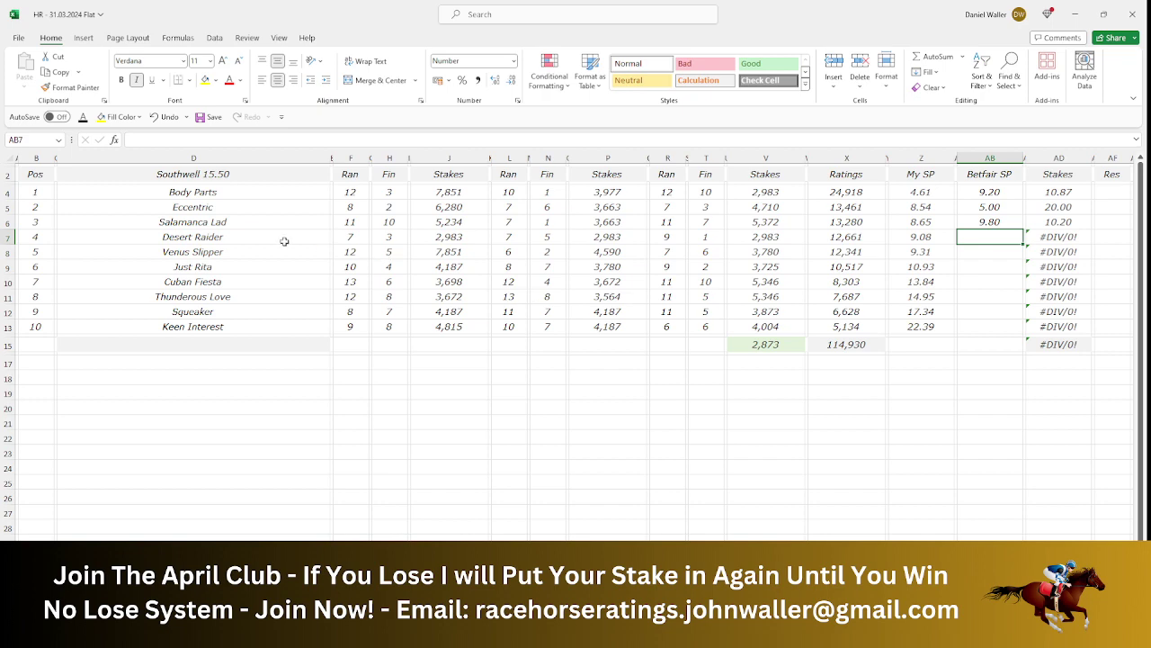
- Enter Desert Raider's Betfair SP of 19.00 and check the AD4:AD7 stakes total
{"action": "key", "text": "alt+Tab"}
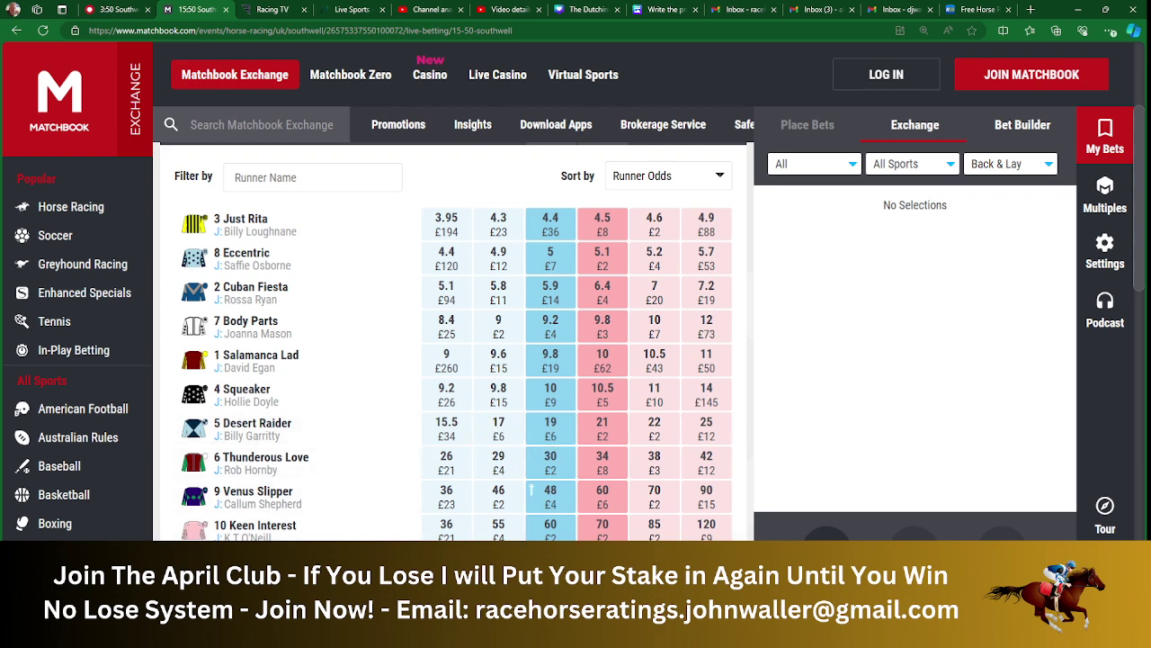
{"action": "key", "text": "alt+Tab"}
{"action": "type", "text": "1"}
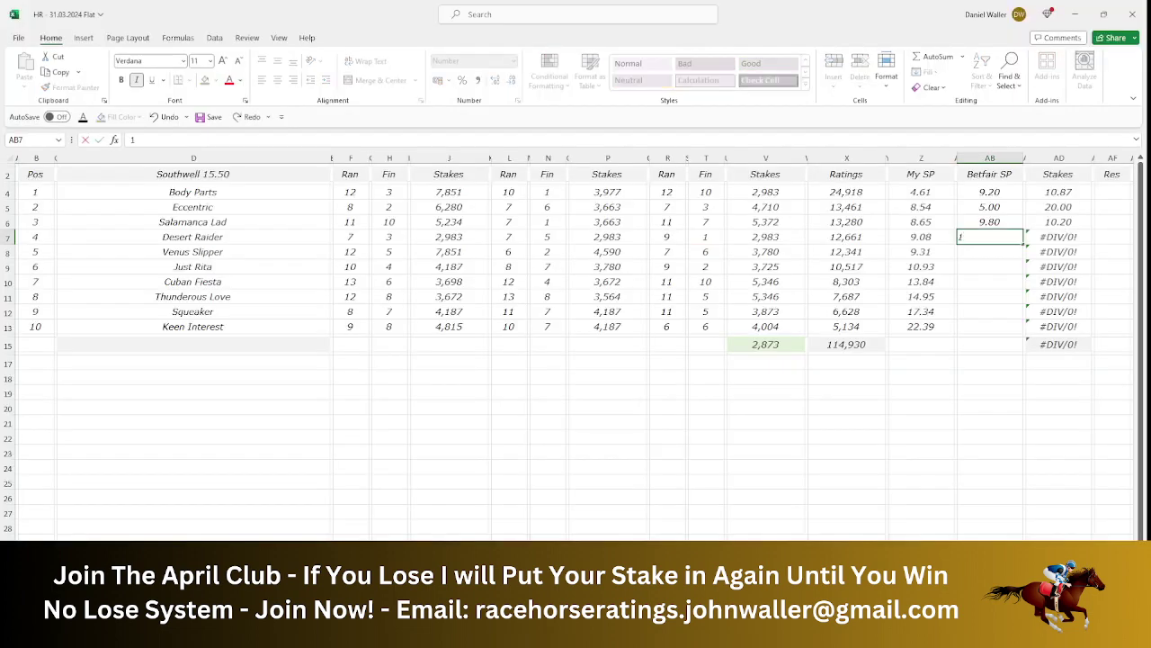
{"action": "key", "text": "Tab"}
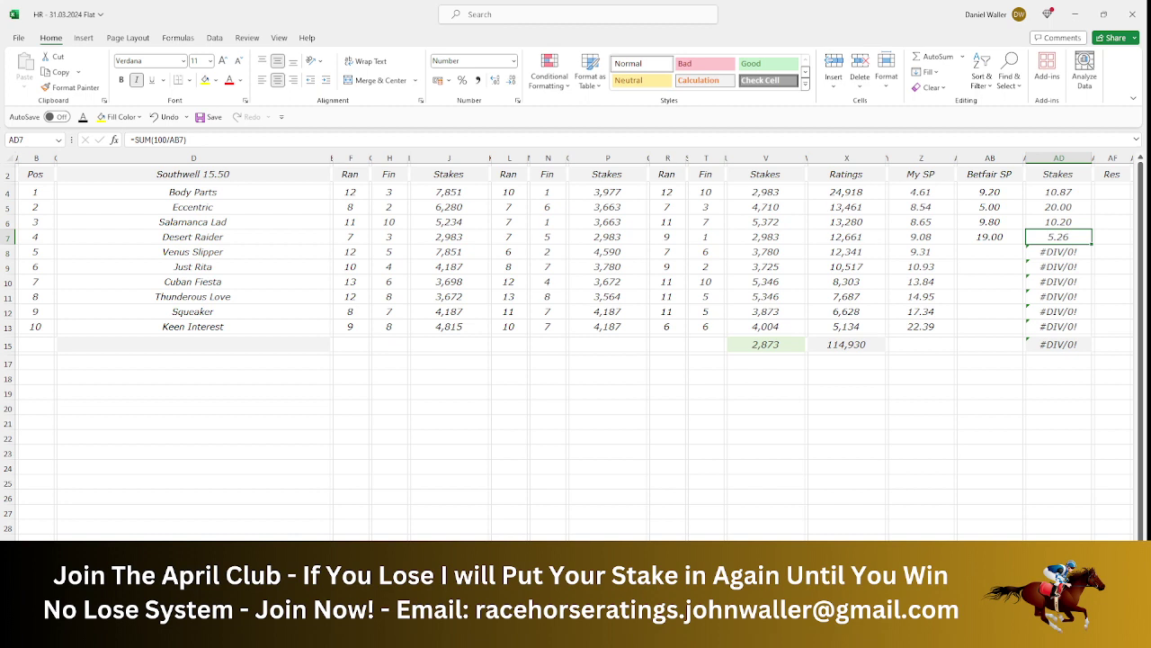
{"action": "left_click", "coordinate": [1059, 252]}
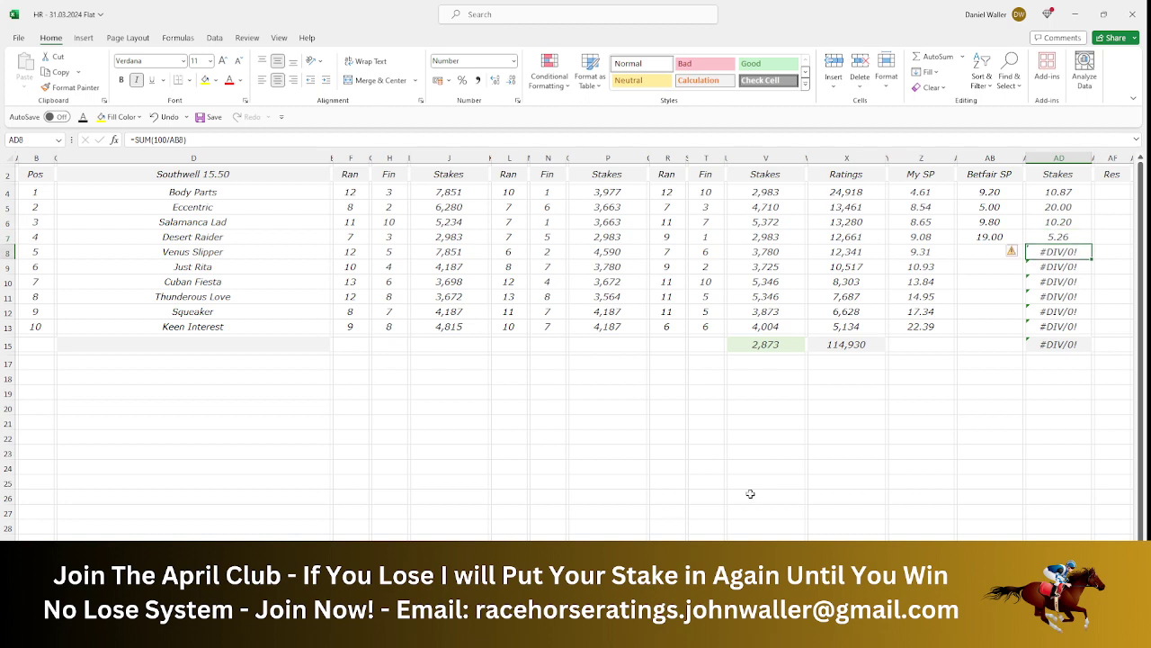
{"action": "left_click_drag", "start_coordinate": [1042, 198], "coordinate": [1044, 238]}
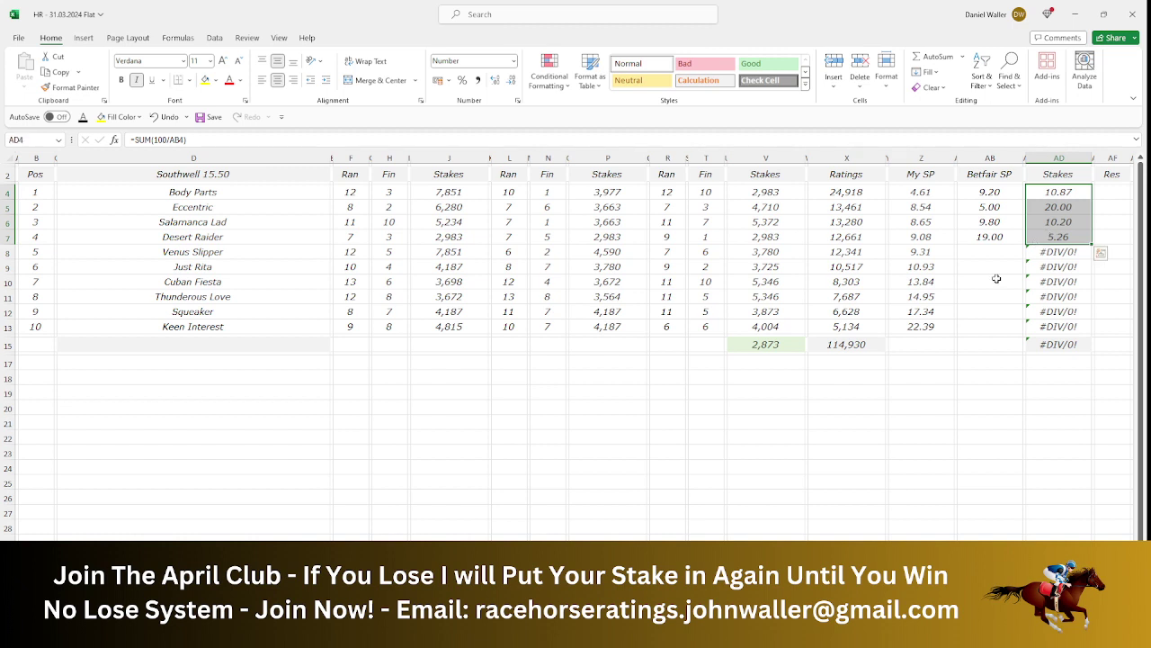
{"action": "left_click", "coordinate": [987, 253]}
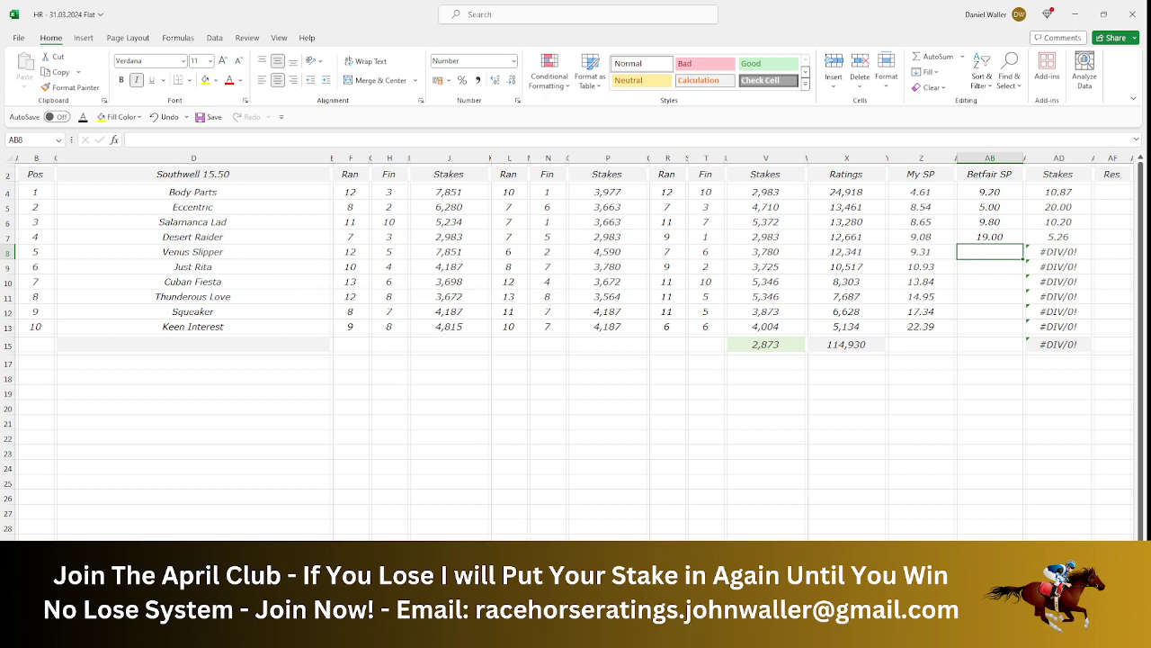
- Enter Venus Slipper's Betfair SP of 48.00 and check the AD4:AD8 stakes total
{"action": "key", "text": "alt+Tab"}
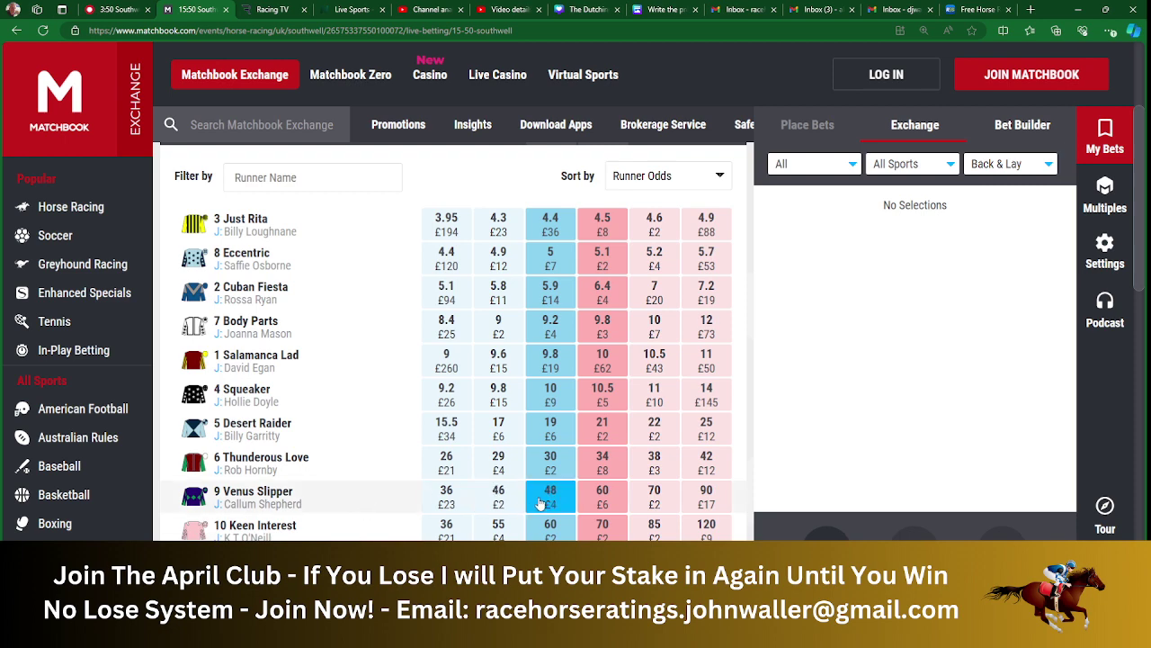
{"action": "key", "text": "alt+Tab"}
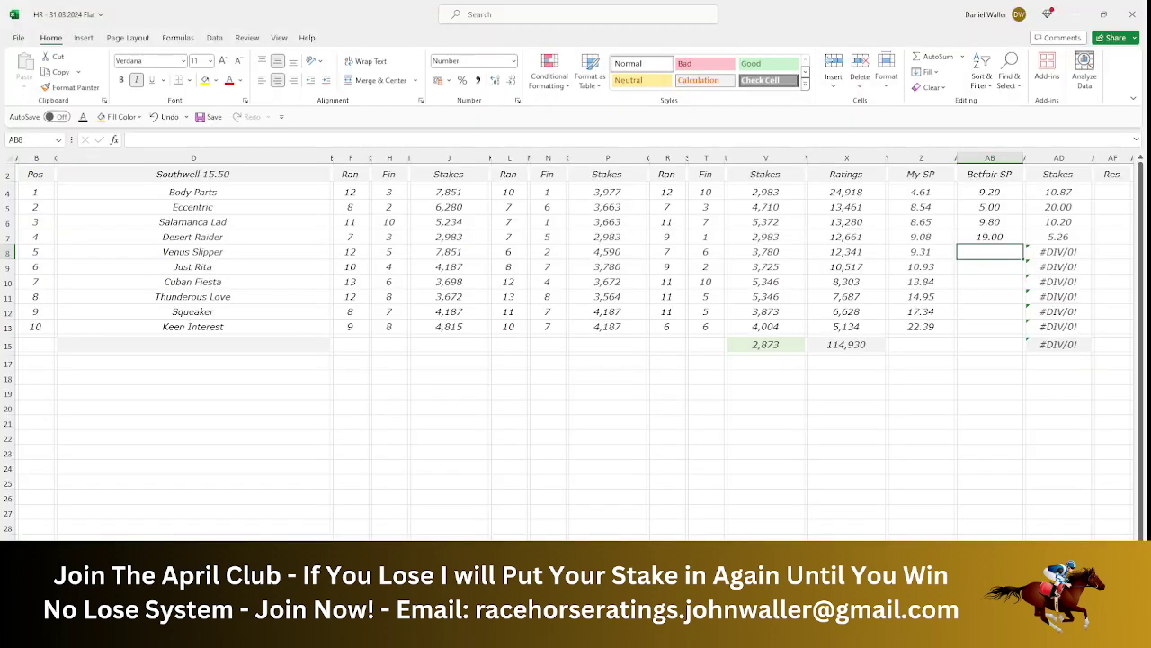
{"action": "type", "text": "48"}
{"action": "key", "text": "Tab"}
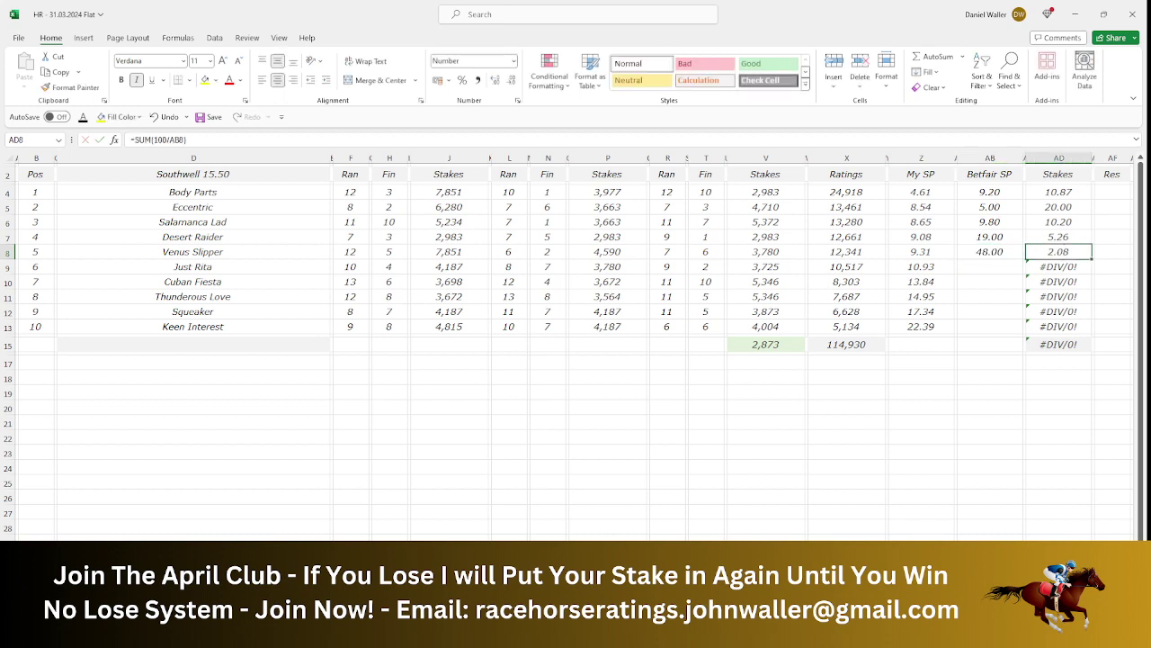
{"action": "key", "text": "Down"}
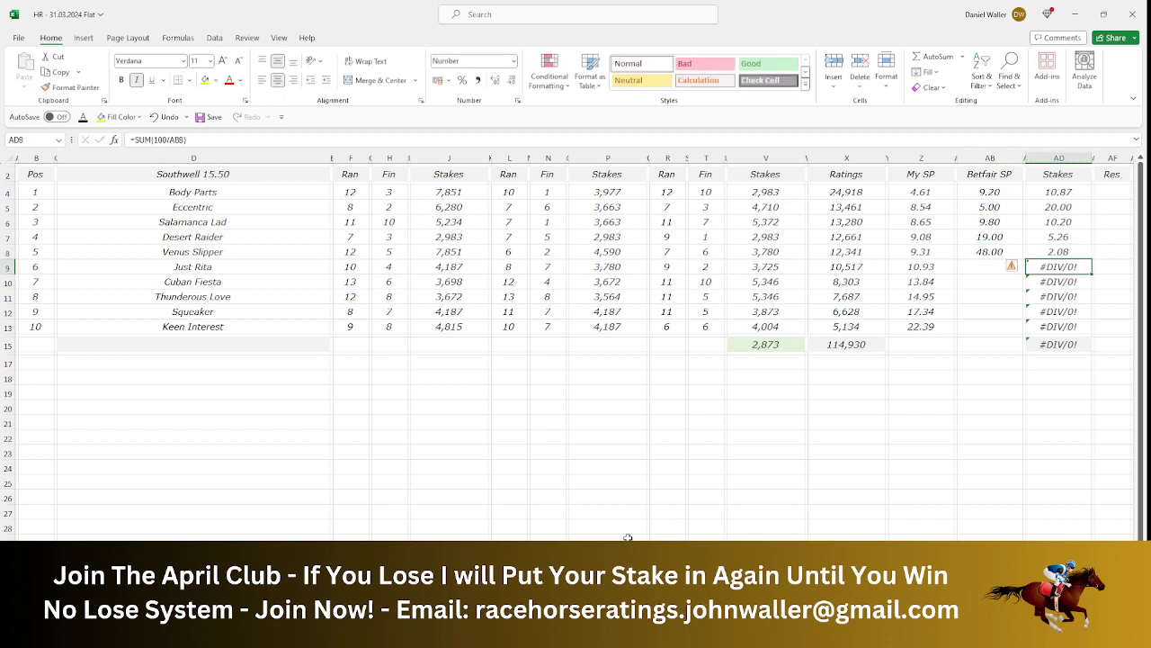
{"action": "left_click_drag", "start_coordinate": [1058, 193], "coordinate": [1057, 244]}
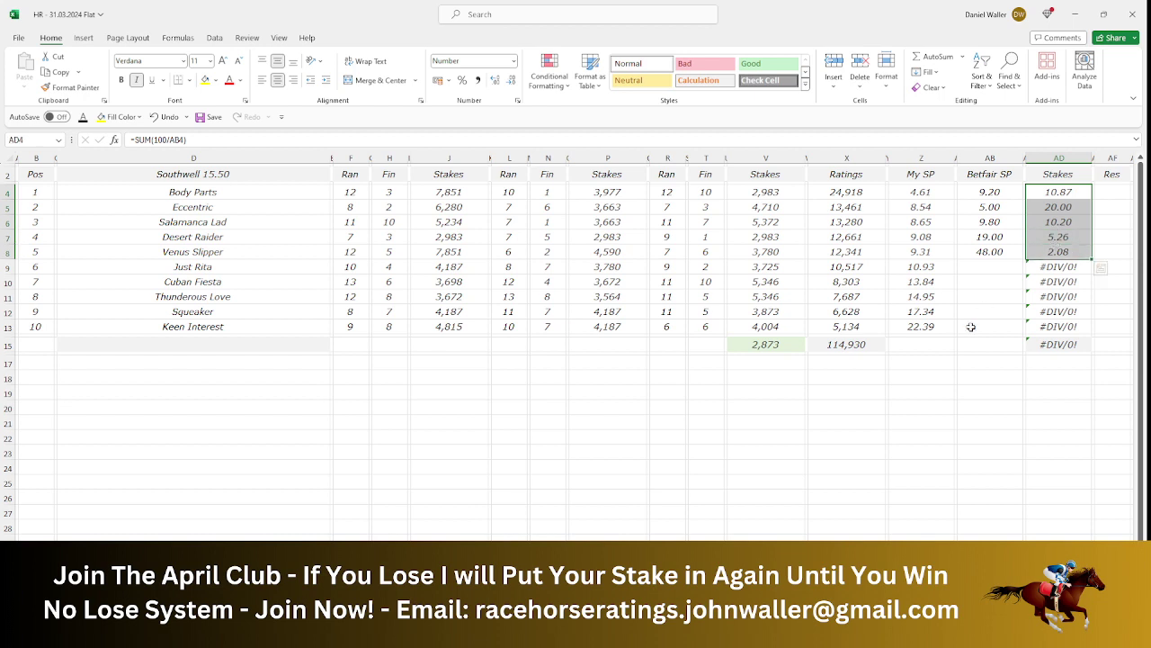
- Set Just Rita's stake to 1.58 and its Betfair SP to 4.40
{"action": "left_click", "coordinate": [1039, 271]}
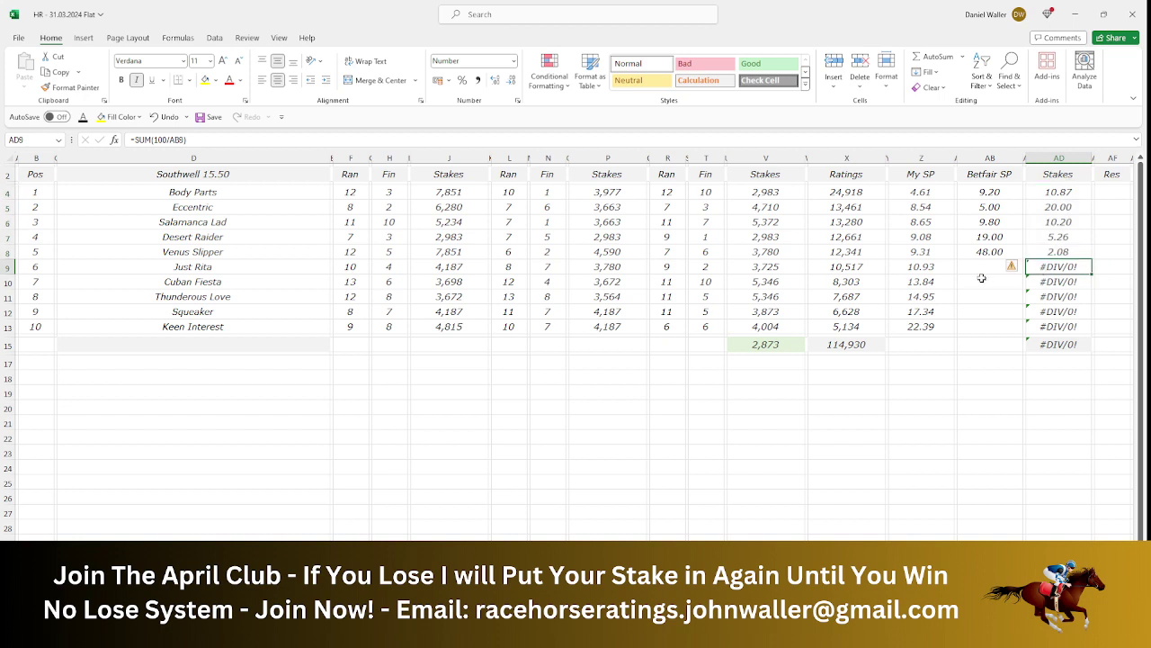
{"action": "type", "text": "1.5"}
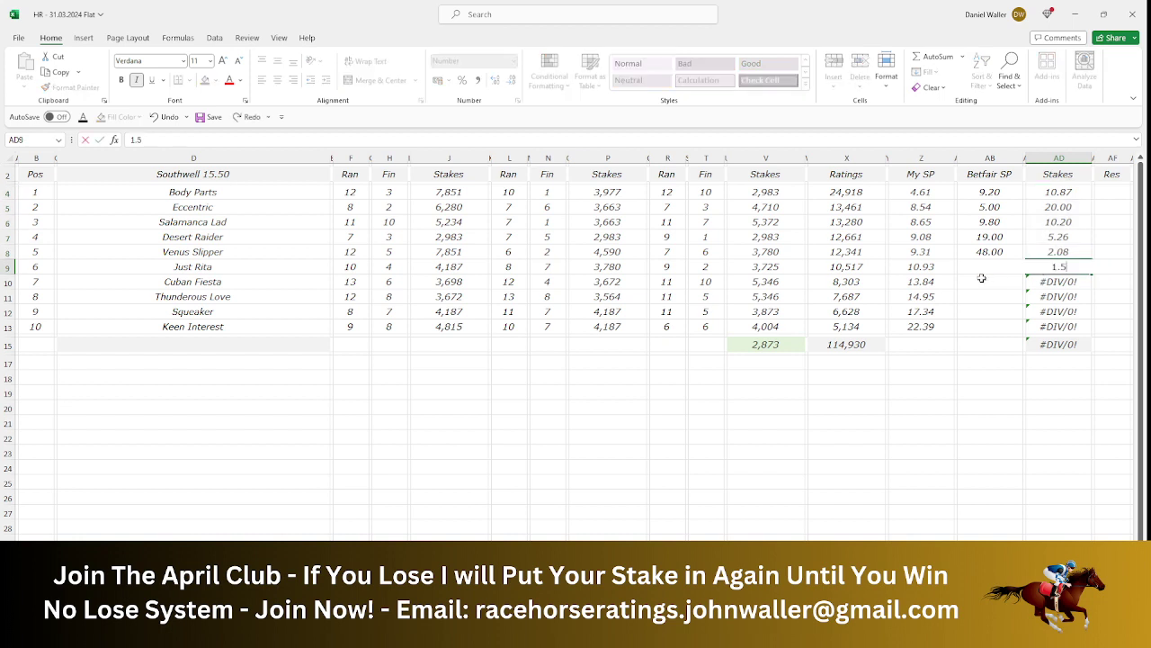
{"action": "type", "text": "8"}
{"action": "key", "text": "Left"}
{"action": "key", "text": "Left"}
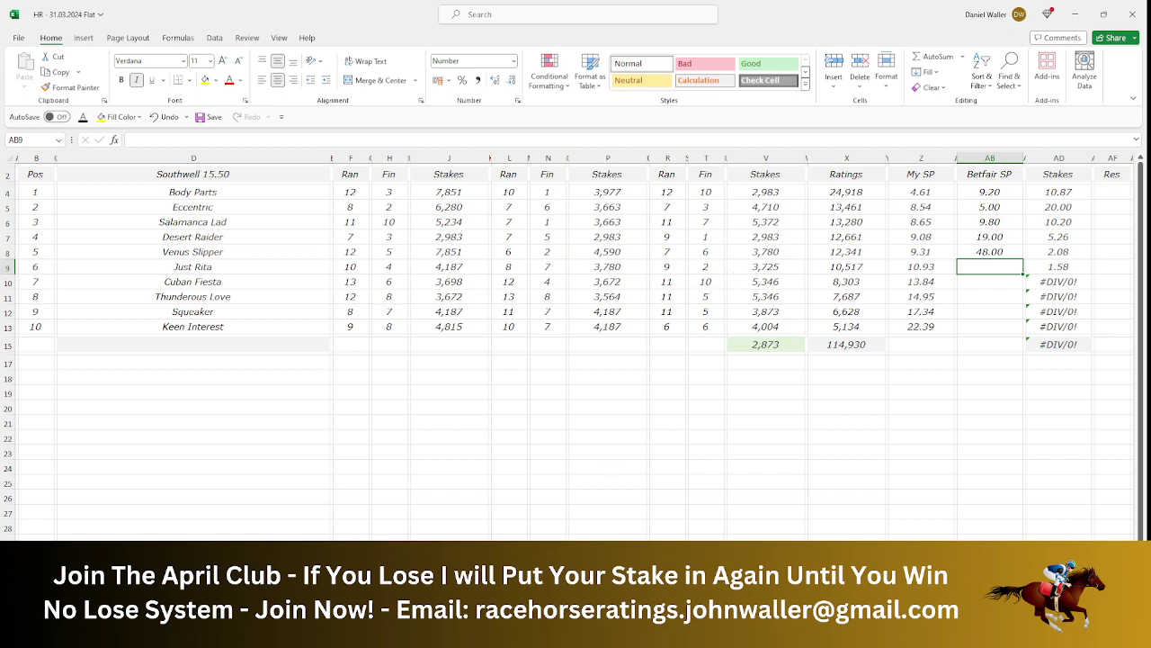
{"action": "key", "text": "alt+Tab"}
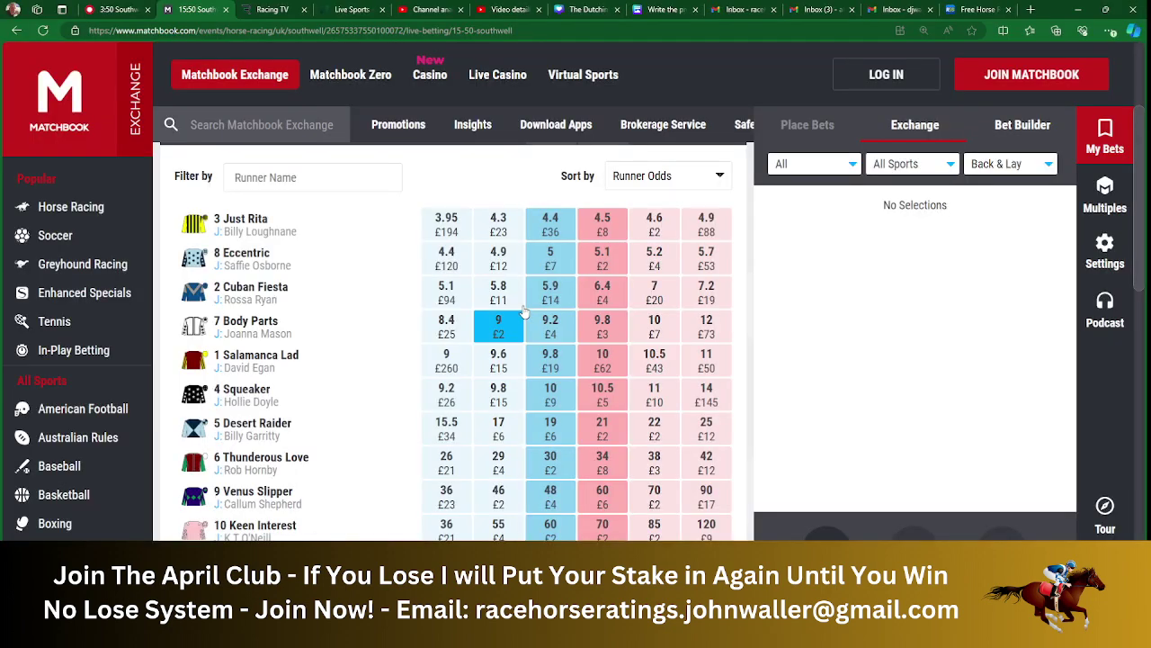
{"action": "key", "text": "alt+Tab"}
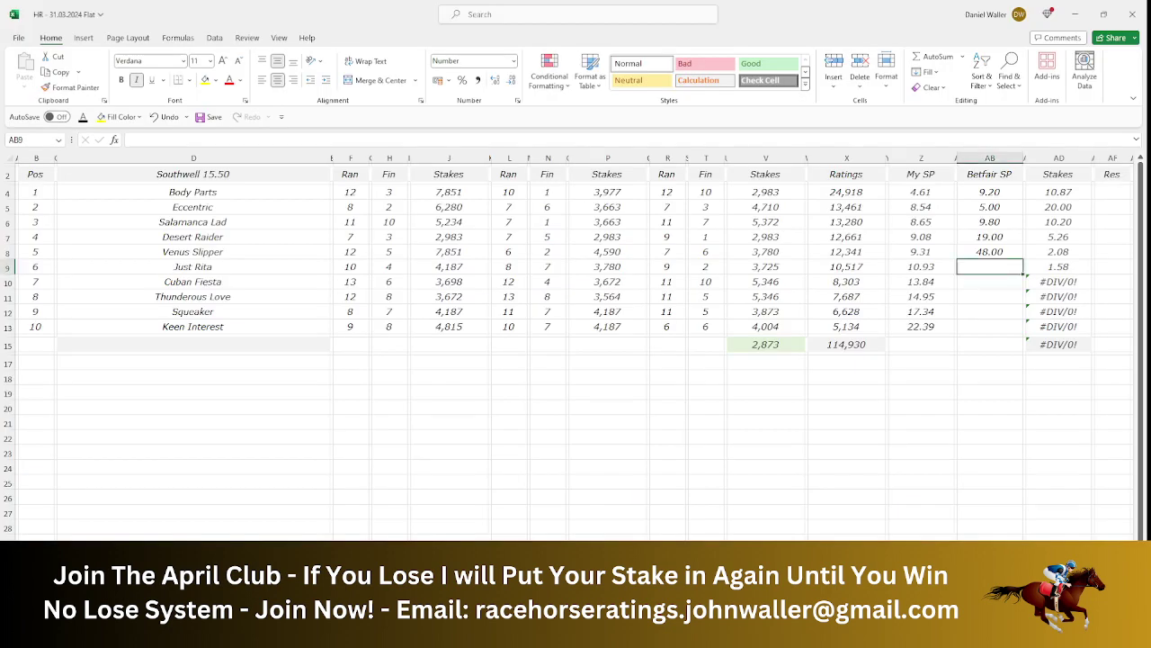
{"action": "type", "text": "4"}
{"action": "key", "text": "Tab"}
{"action": "key", "text": "Tab"}
- Clear the #DIV/0! errors in AD10:AD13 so the stakes total 50.00
{"action": "key", "text": "Down"}
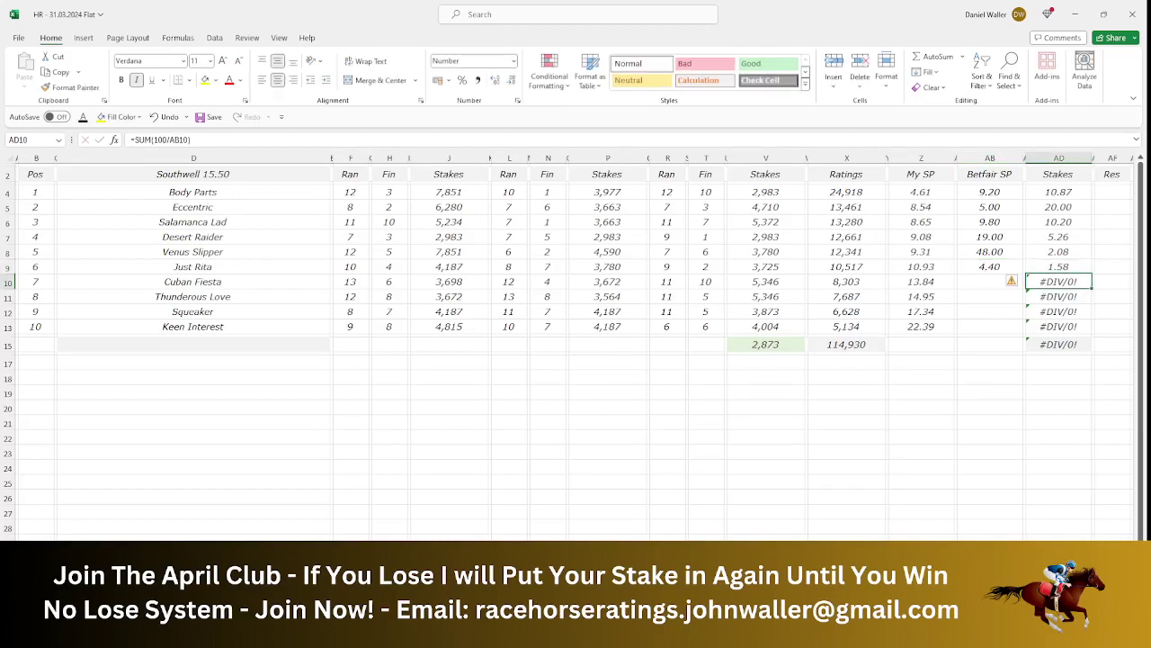
{"action": "key", "text": "BackSpace"}
{"action": "key", "text": "Down"}
{"action": "key", "text": "BackSpace"}
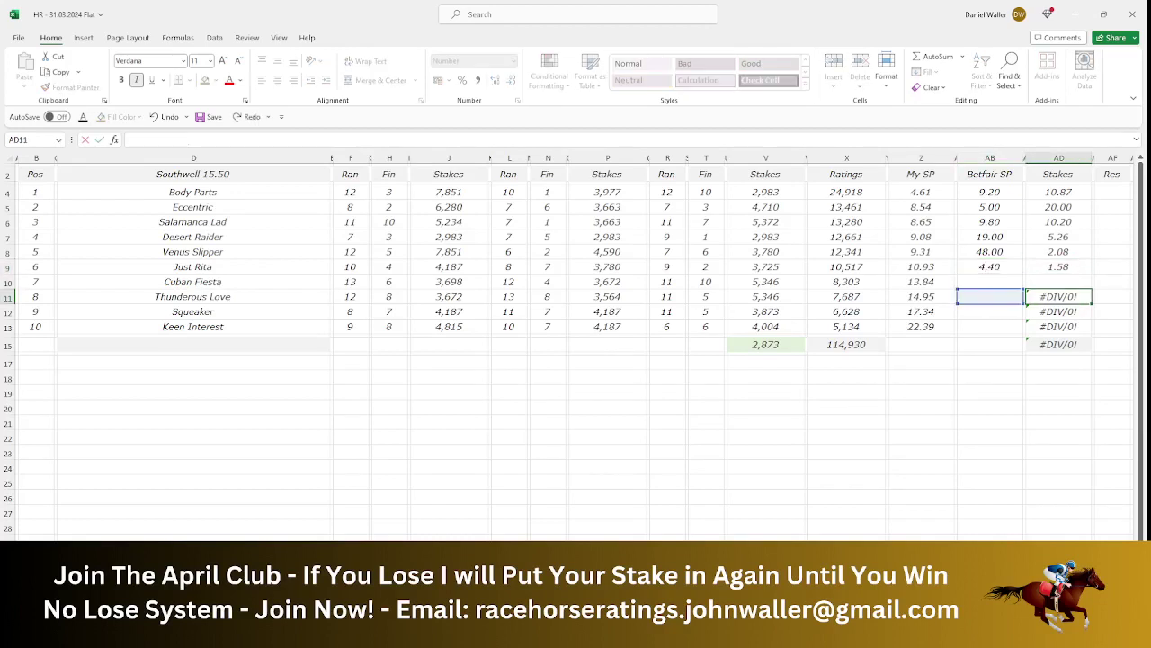
{"action": "key", "text": "Down"}
{"action": "key", "text": "BackSpace"}
{"action": "key", "text": "Down"}
{"action": "key", "text": "BackSpace"}
{"action": "left_click", "coordinate": [1058, 296]}
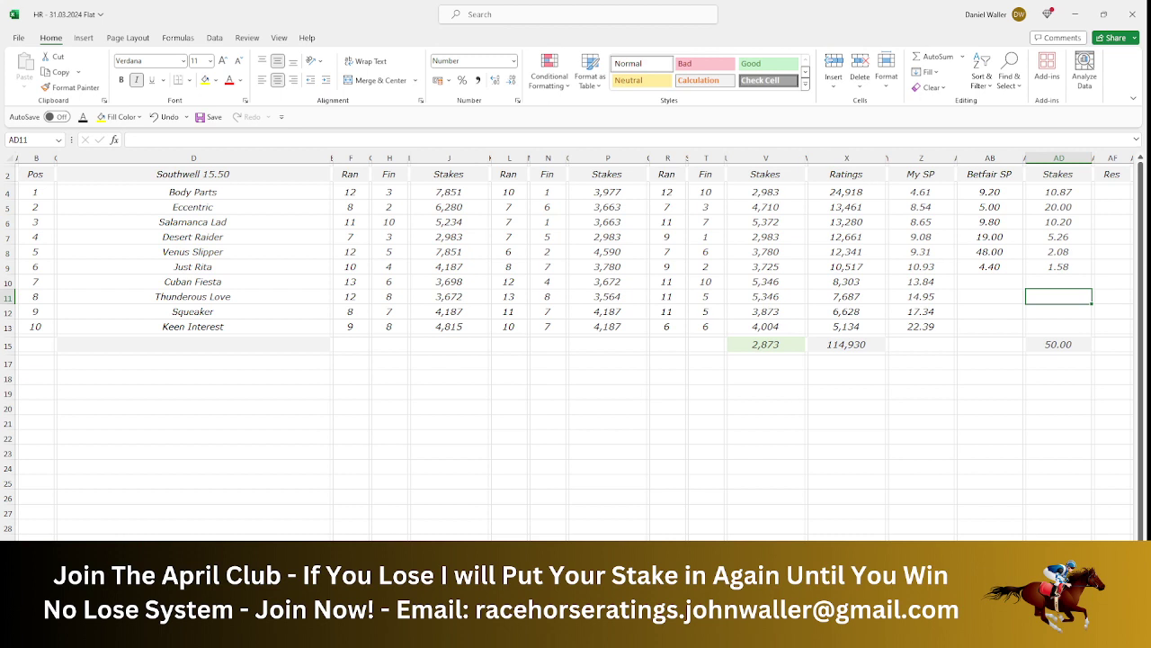
{"action": "key", "text": "alt+Tab"}
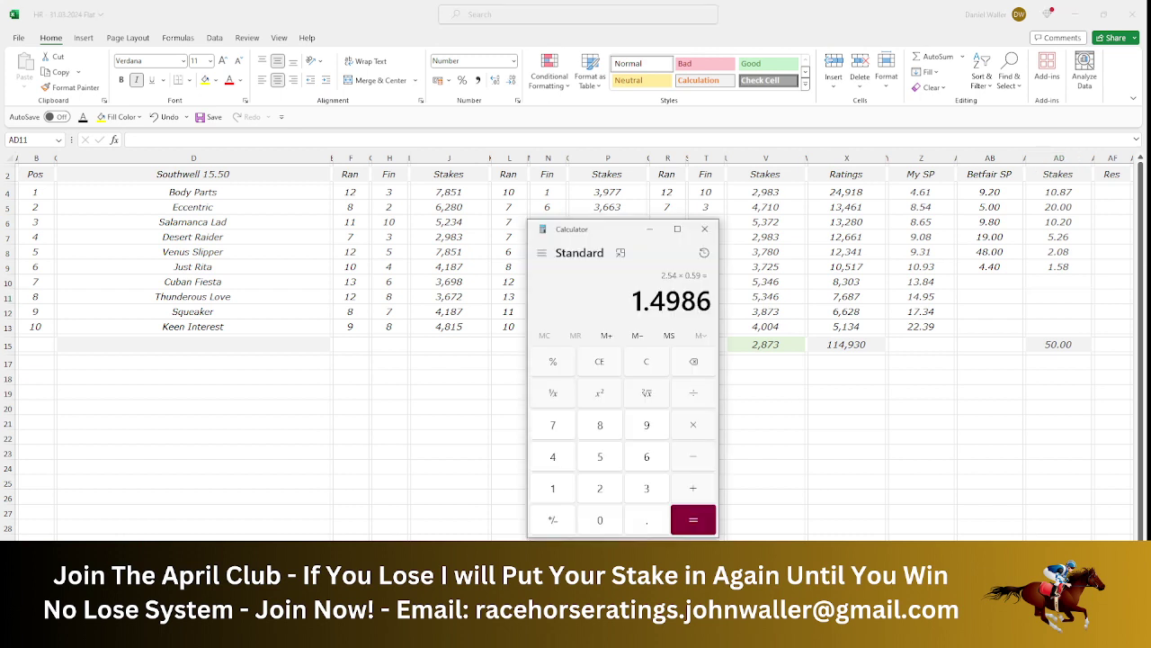
- Multiply Just Rita's 1.58 stake by 4.4 odds in Calculator, giving 6.952
{"action": "left_click", "coordinate": [549, 490]}
{"action": "left_click", "coordinate": [634, 522]}
{"action": "left_click", "coordinate": [601, 461]}
{"action": "left_click", "coordinate": [600, 438]}
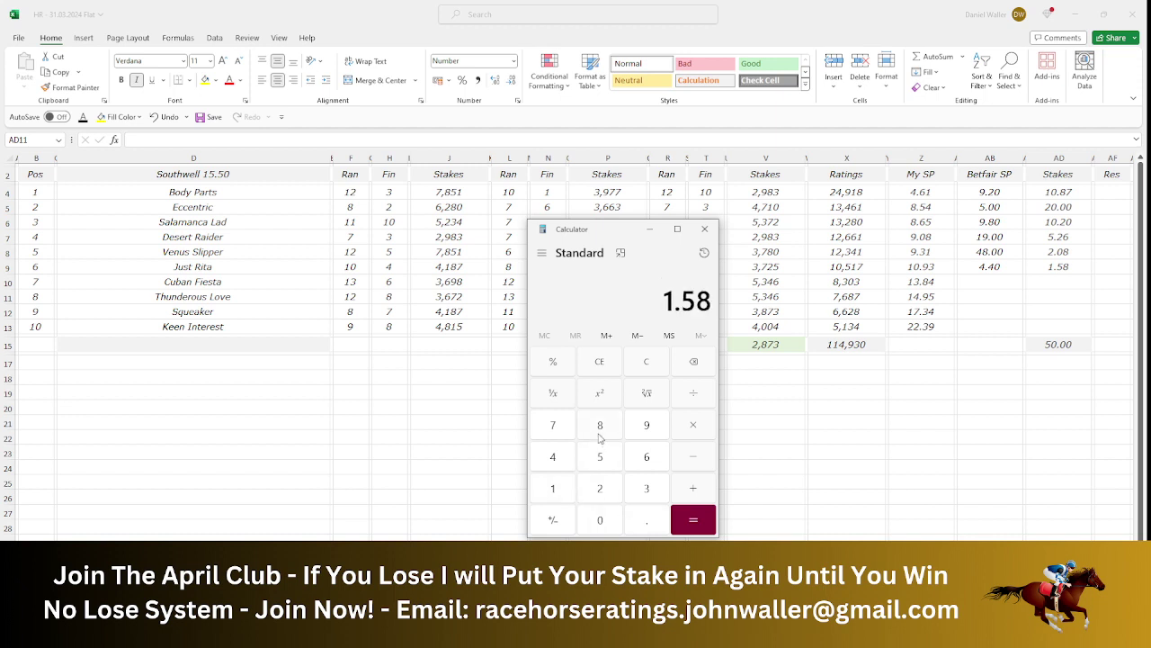
{"action": "left_click", "coordinate": [691, 435]}
{"action": "left_click", "coordinate": [553, 457]}
{"action": "left_click", "coordinate": [644, 518]}
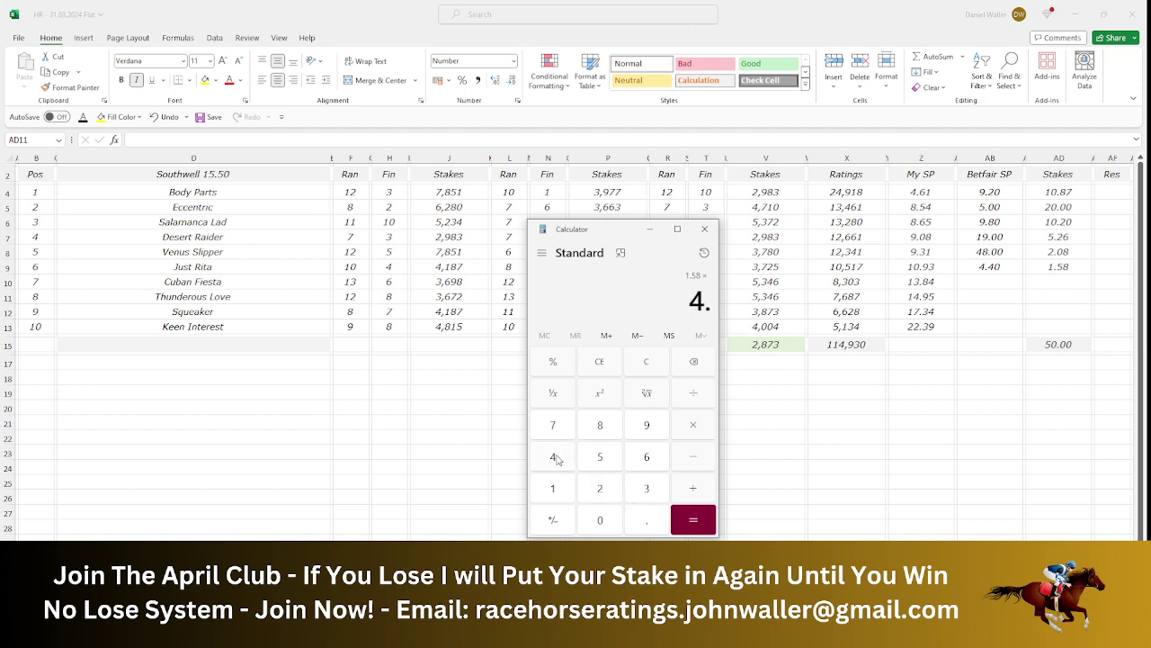
{"action": "left_click", "coordinate": [553, 457]}
{"action": "left_click", "coordinate": [676, 521]}
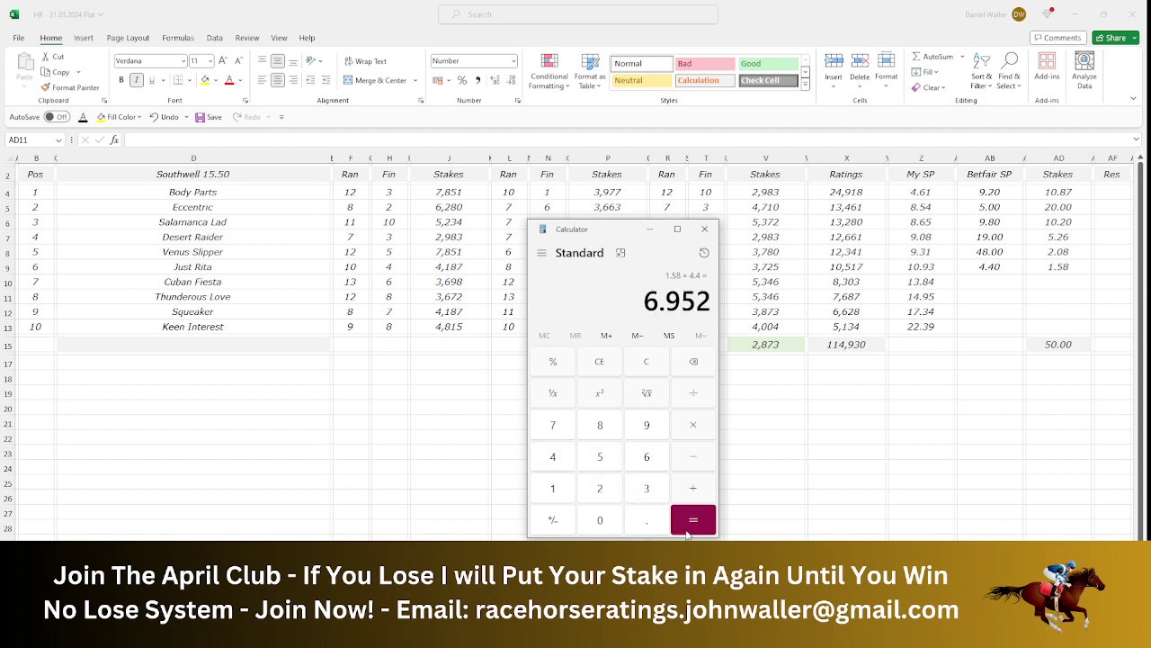
- Return to Excel, move to the Pos header cell B2, and bring up the Matchbook 15:50 market
{"action": "left_click", "coordinate": [213, 270]}
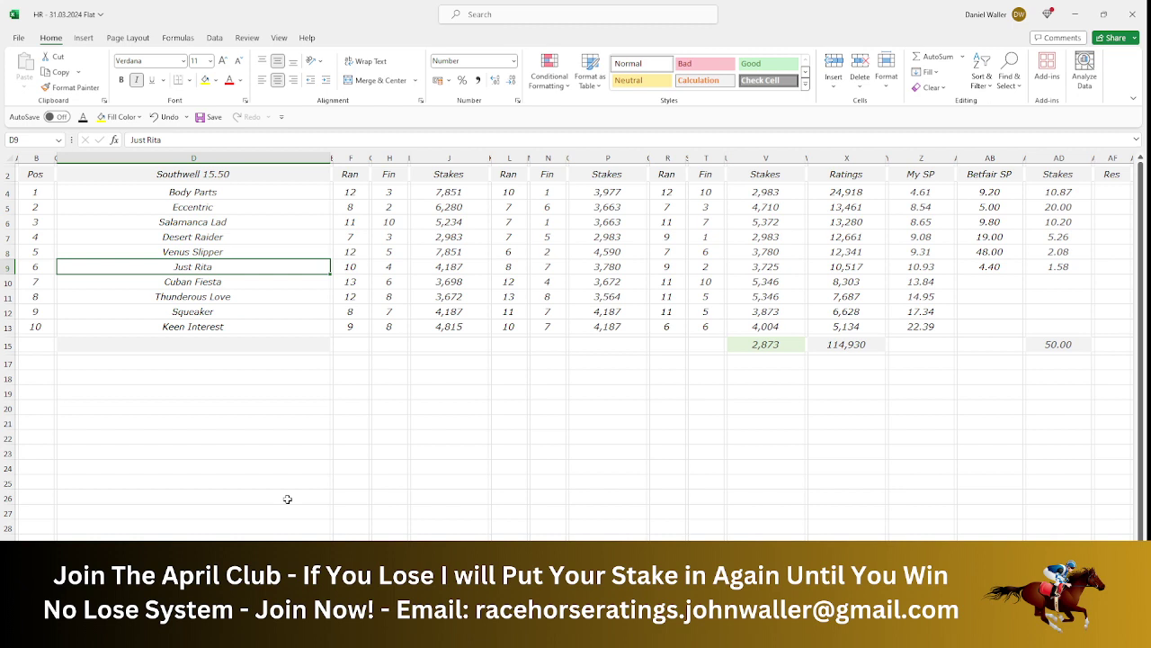
{"action": "key", "text": "Up"}
{"action": "key", "text": "Up"}
{"action": "key", "text": "Up"}
{"action": "key", "text": "Up"}
{"action": "key", "text": "Up"}
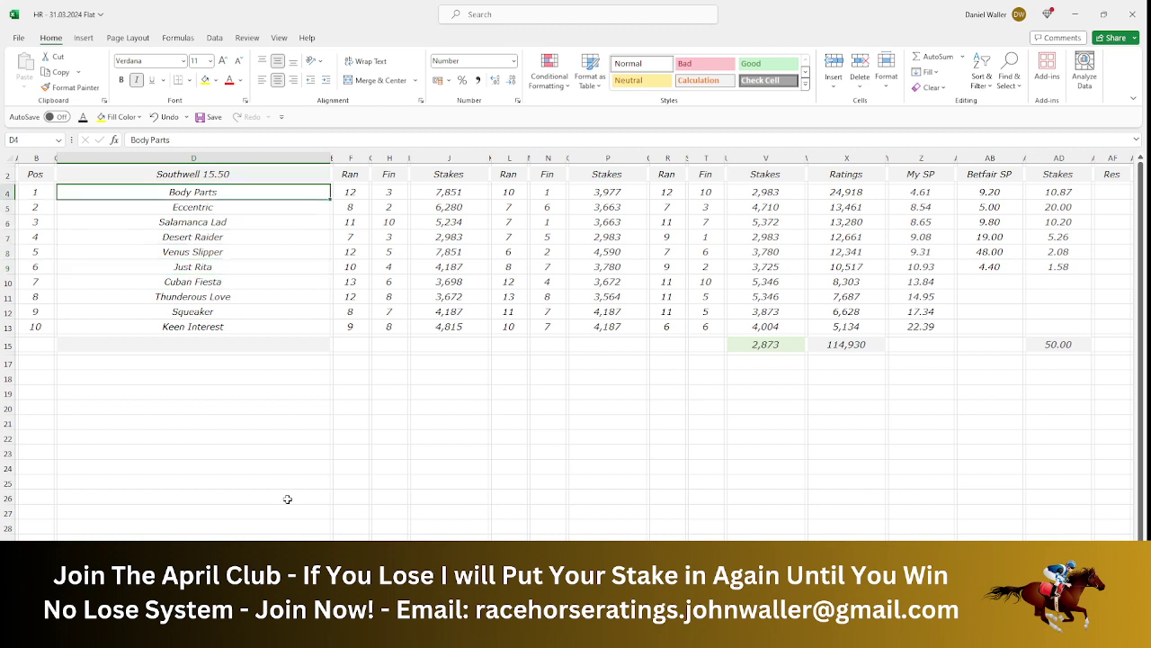
{"action": "key", "text": "Up"}
{"action": "key", "text": "Up"}
{"action": "key", "text": "Left"}
{"action": "key", "text": "Left"}
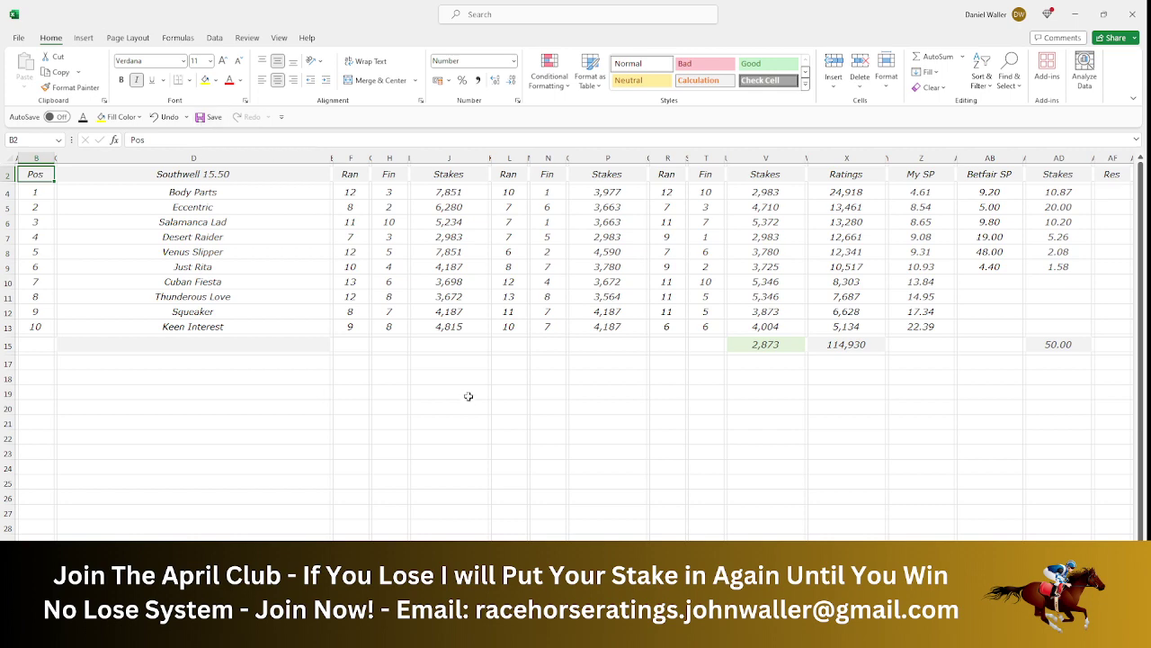
{"action": "key", "text": "alt+Tab"}
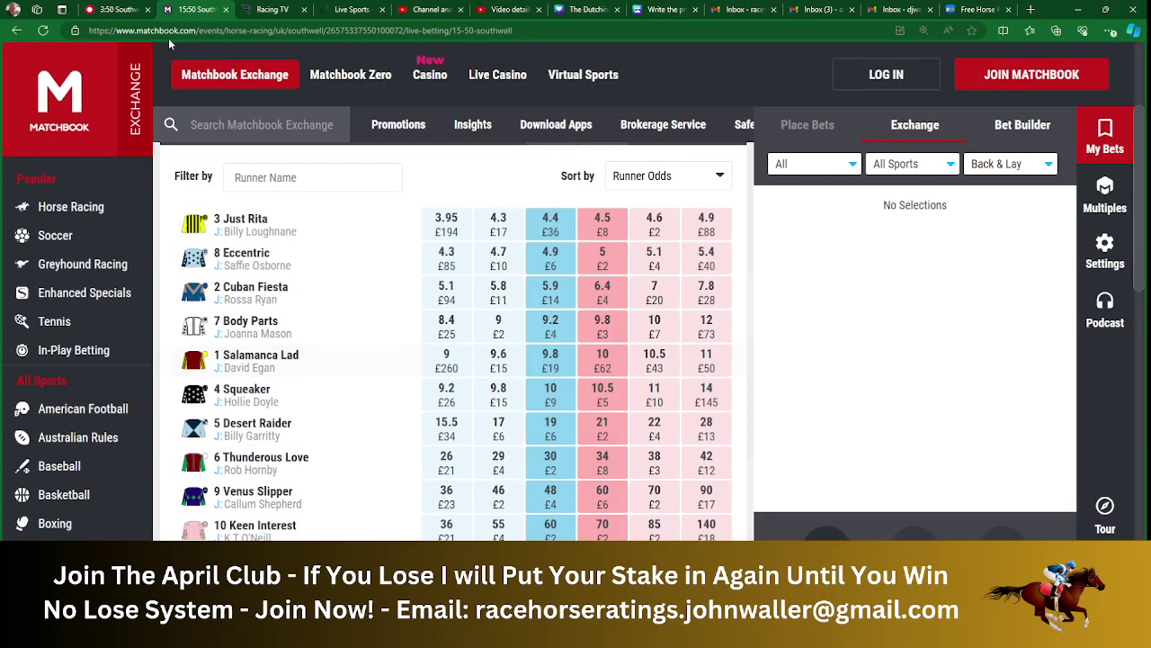
- Review Racing Post's 4:25 Southwell runners, then switch to Excel's Southwell 16.25 sheet
{"action": "left_click", "coordinate": [109, 10]}
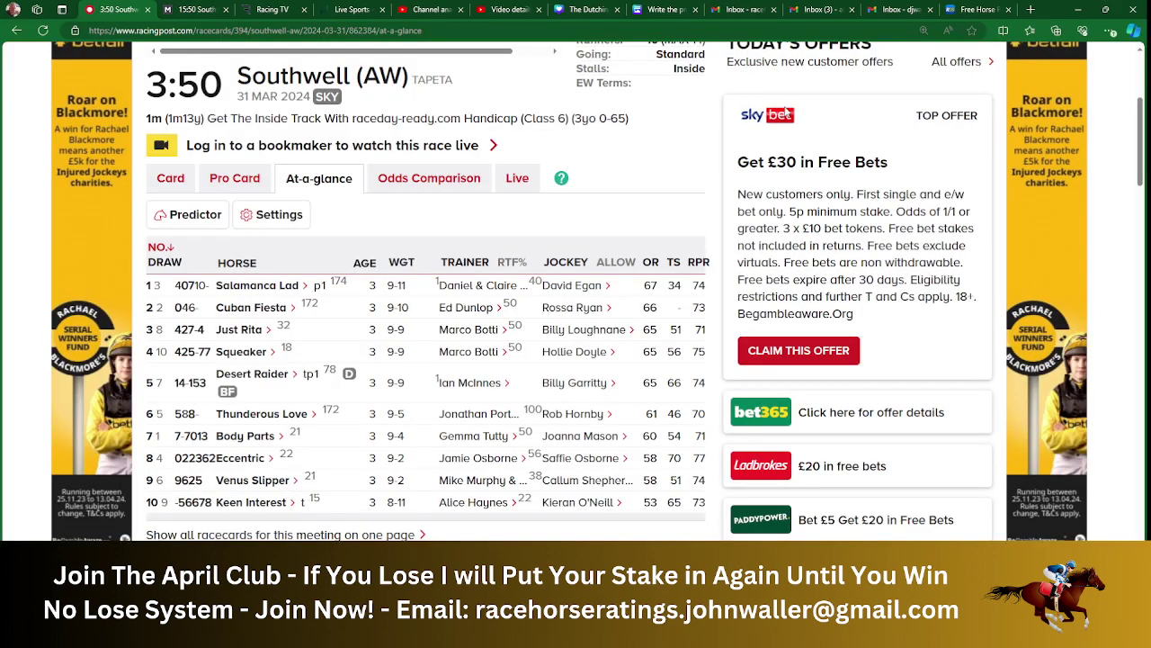
{"action": "scroll", "coordinate": [483, 299], "scroll_direction": "up", "scroll_amount": 3}
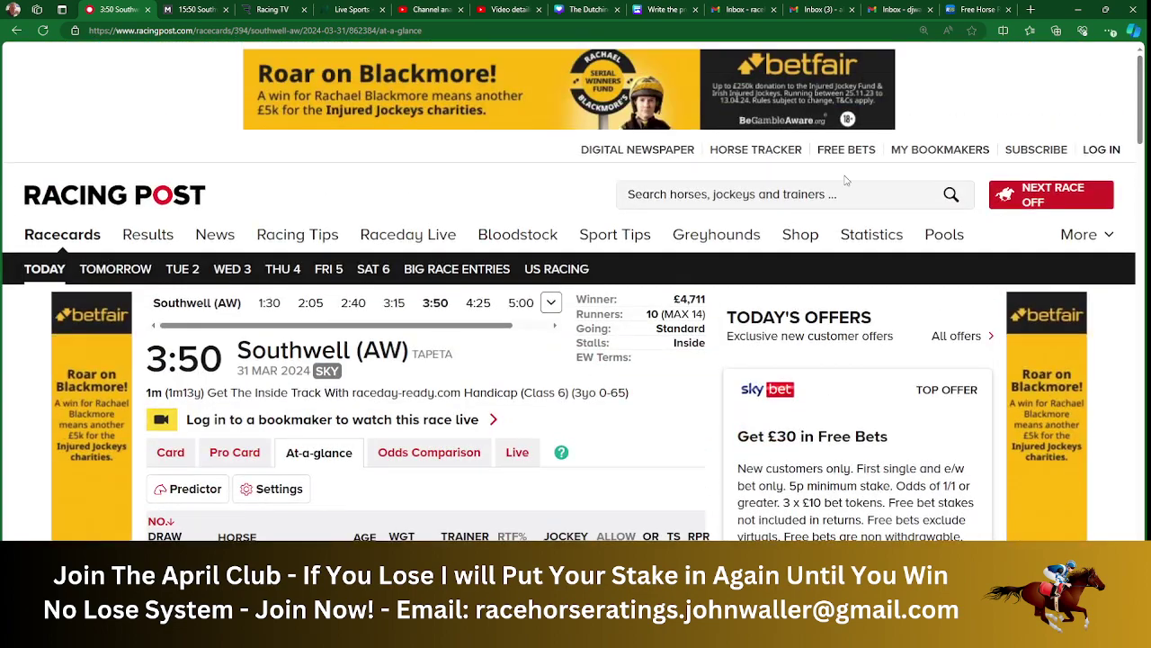
{"action": "left_click", "coordinate": [477, 303]}
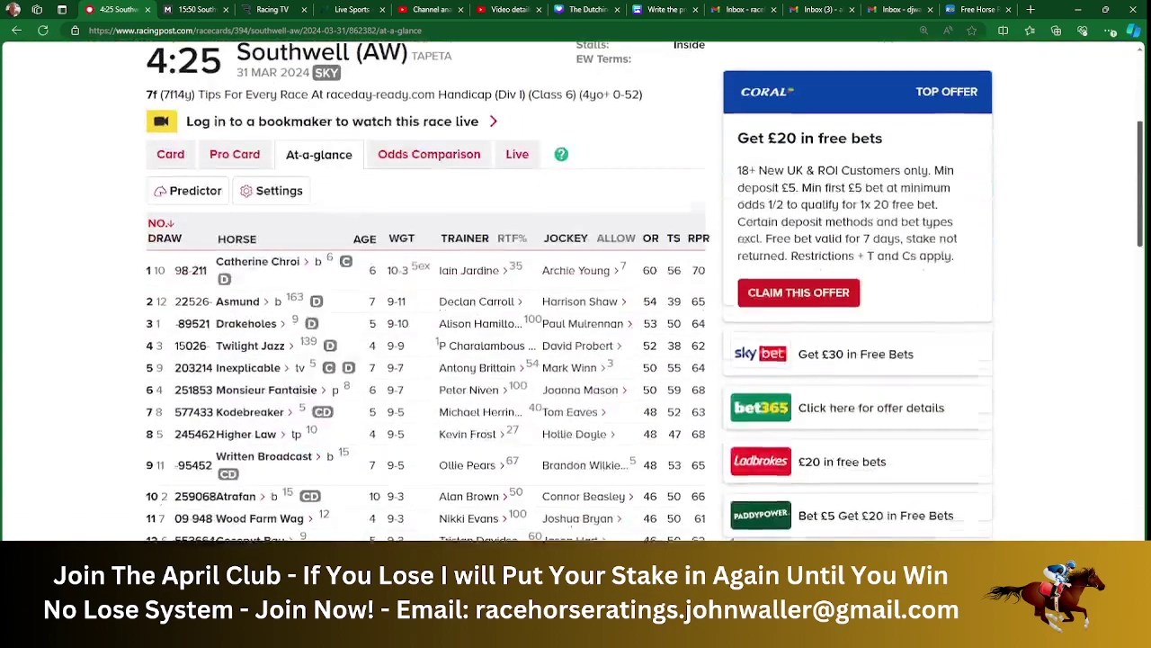
{"action": "left_click_drag", "start_coordinate": [1144, 88], "coordinate": [1142, 139]}
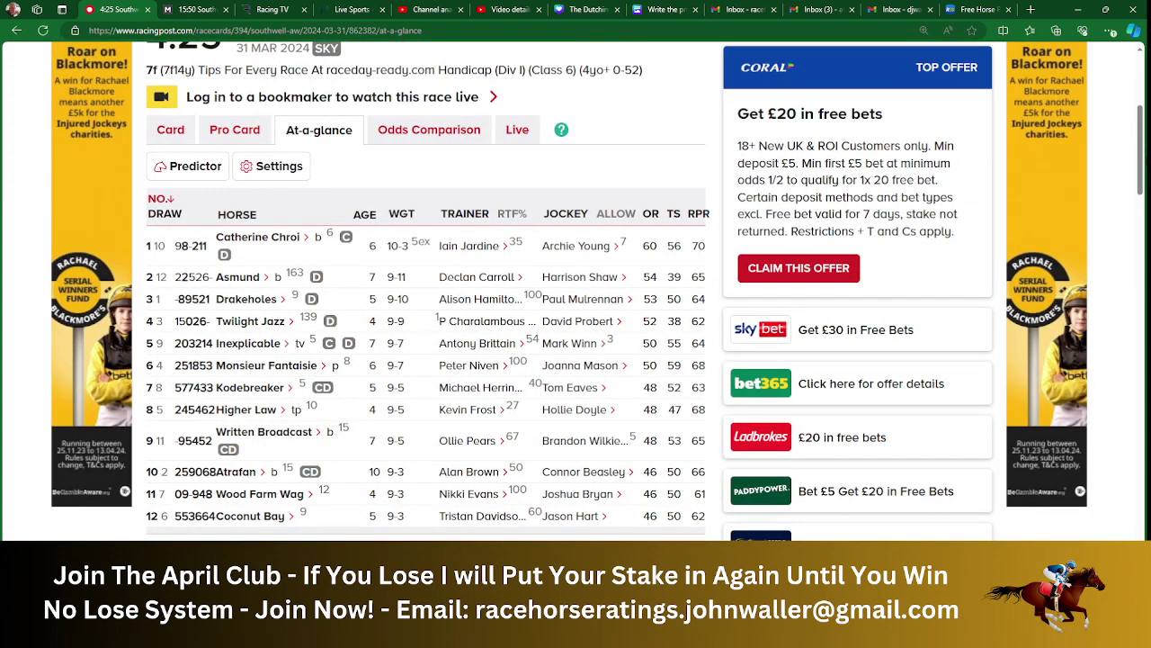
{"action": "scroll", "coordinate": [598, 290], "scroll_direction": "up", "scroll_amount": 1}
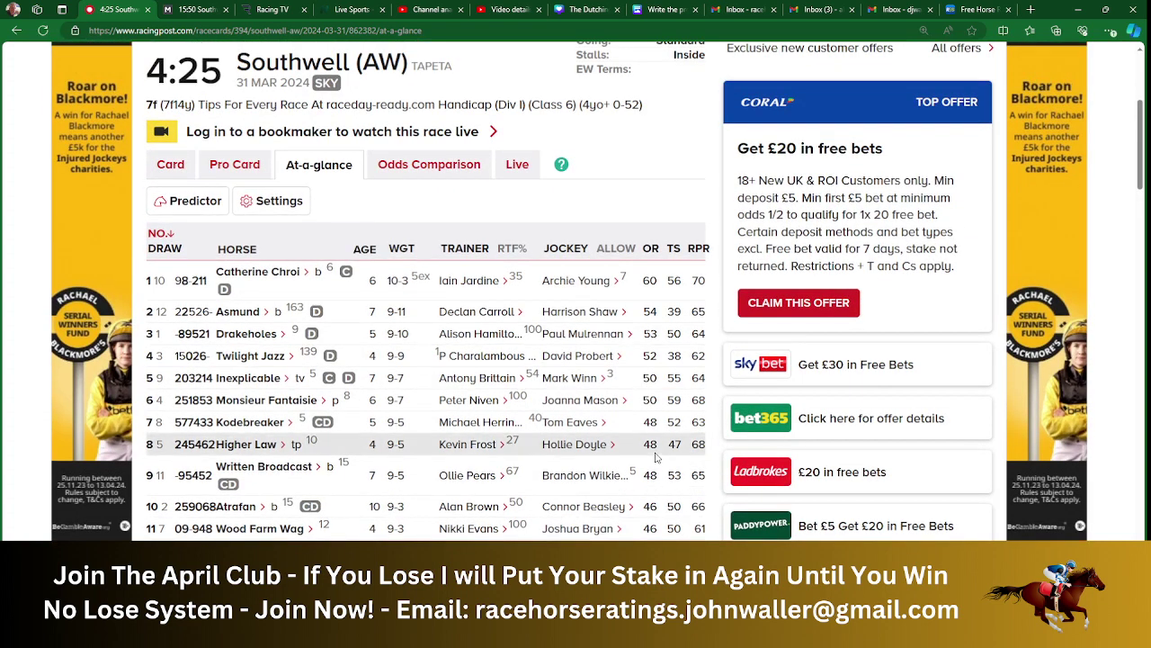
{"action": "key", "text": "alt+Tab"}
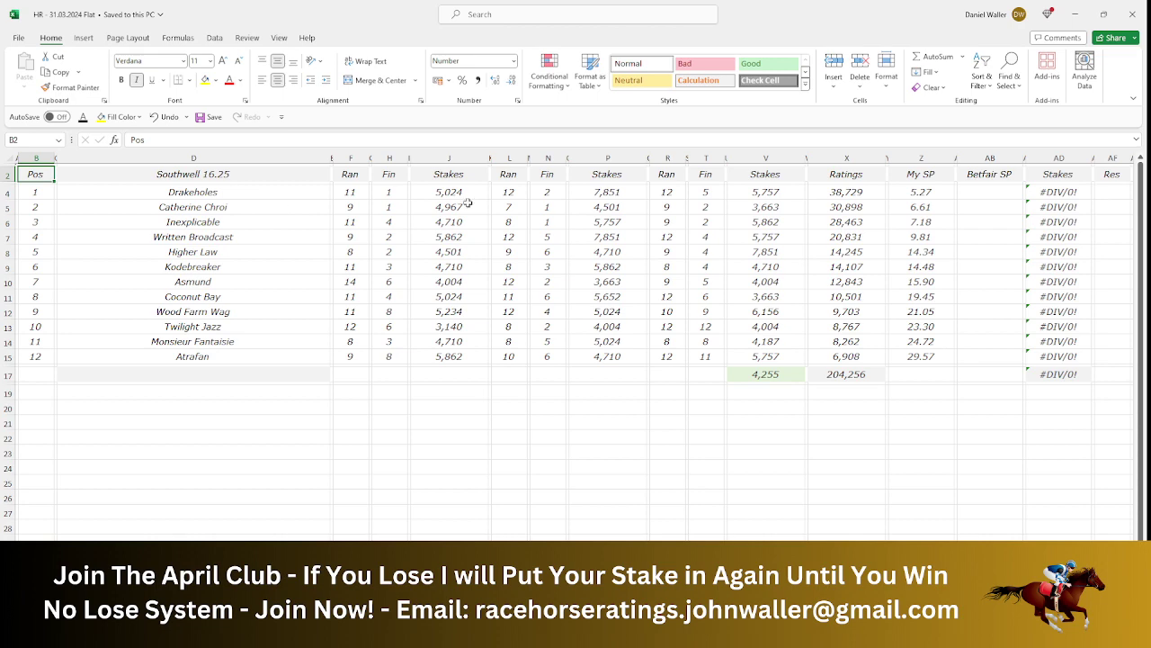
- Select Drakeholes' Betfair SP cell AB4, then view the runners' odds in Matchbook's 16:25 Southwell market
{"action": "left_click", "coordinate": [961, 194]}
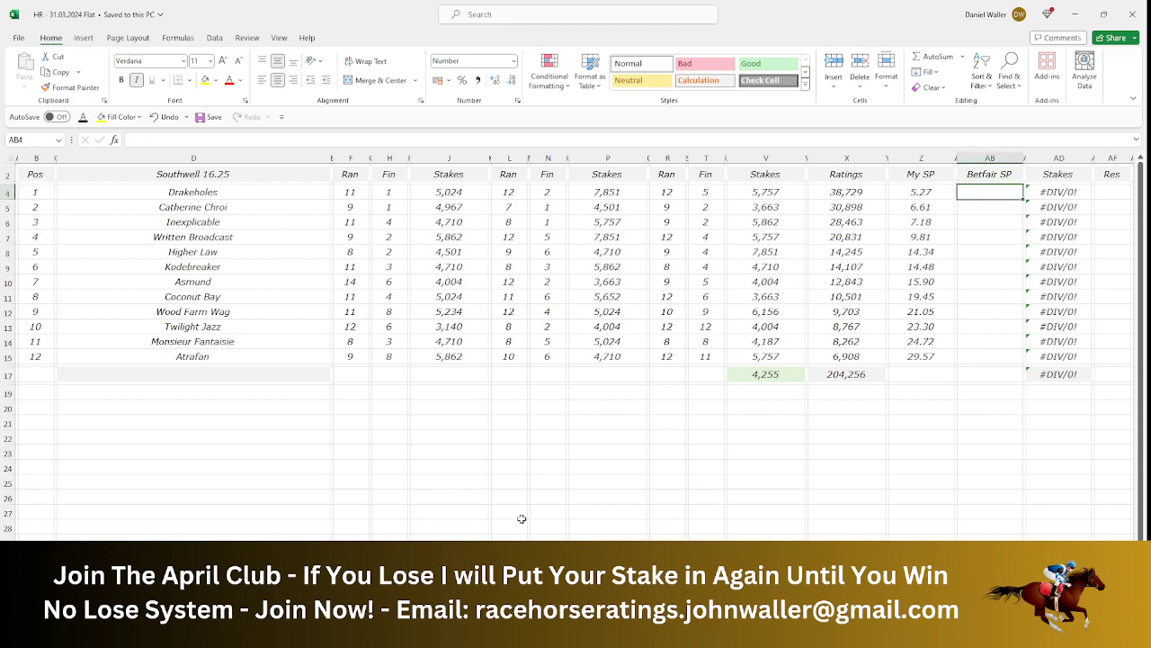
{"action": "left_click", "coordinate": [522, 634]}
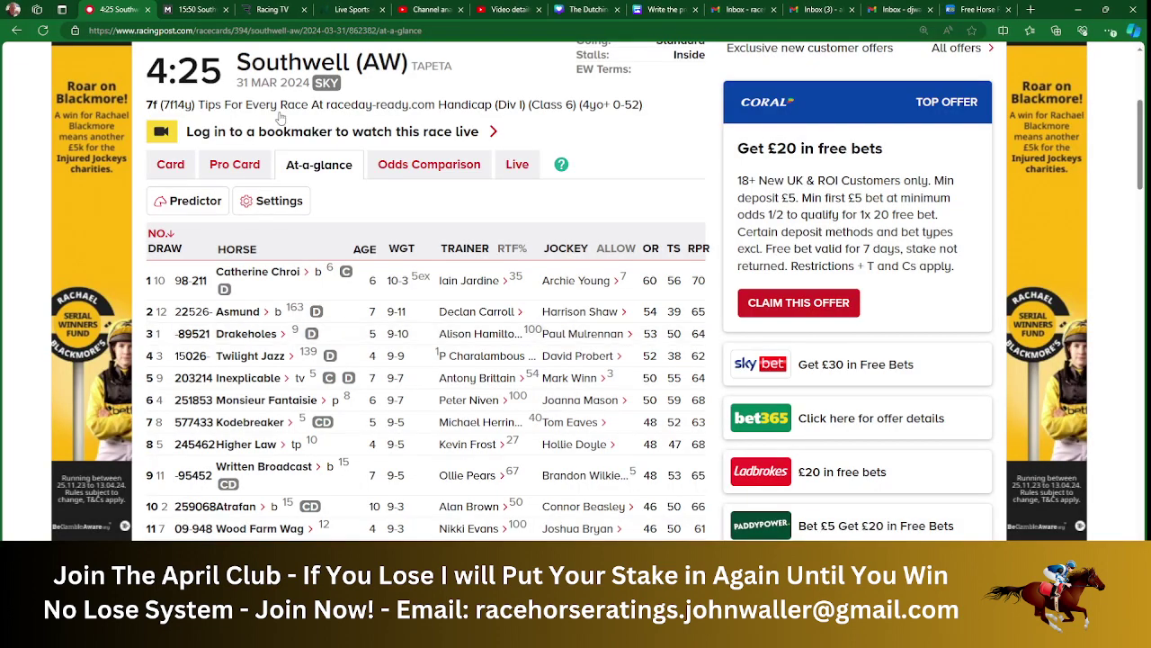
{"action": "left_click", "coordinate": [195, 11]}
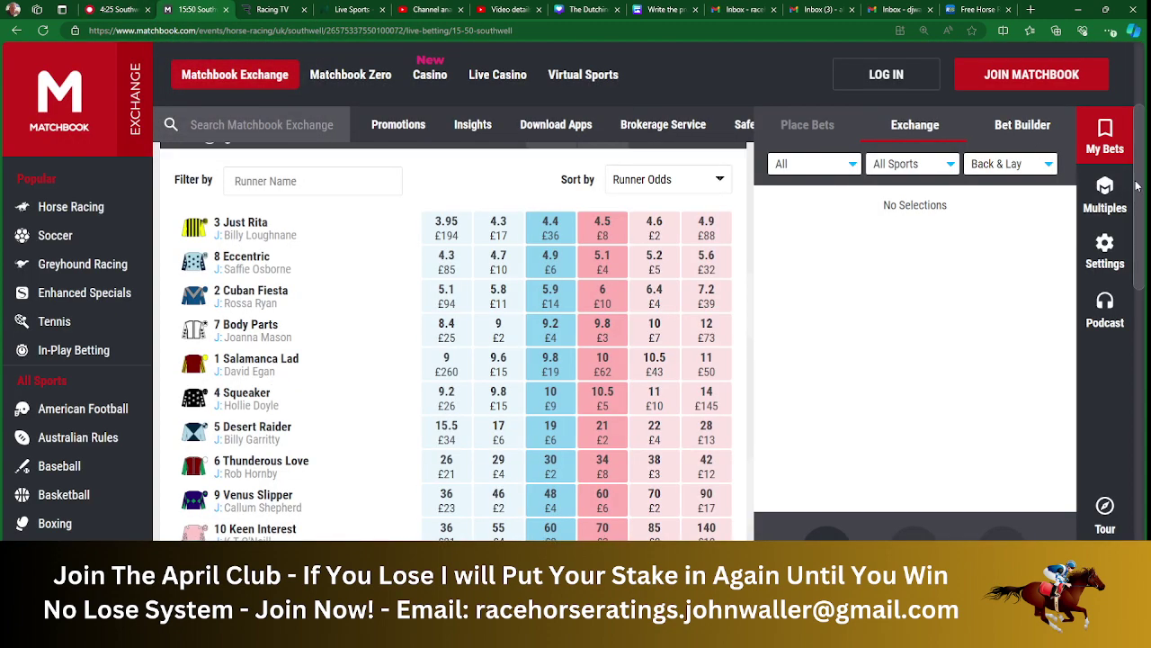
{"action": "left_click", "coordinate": [502, 245]}
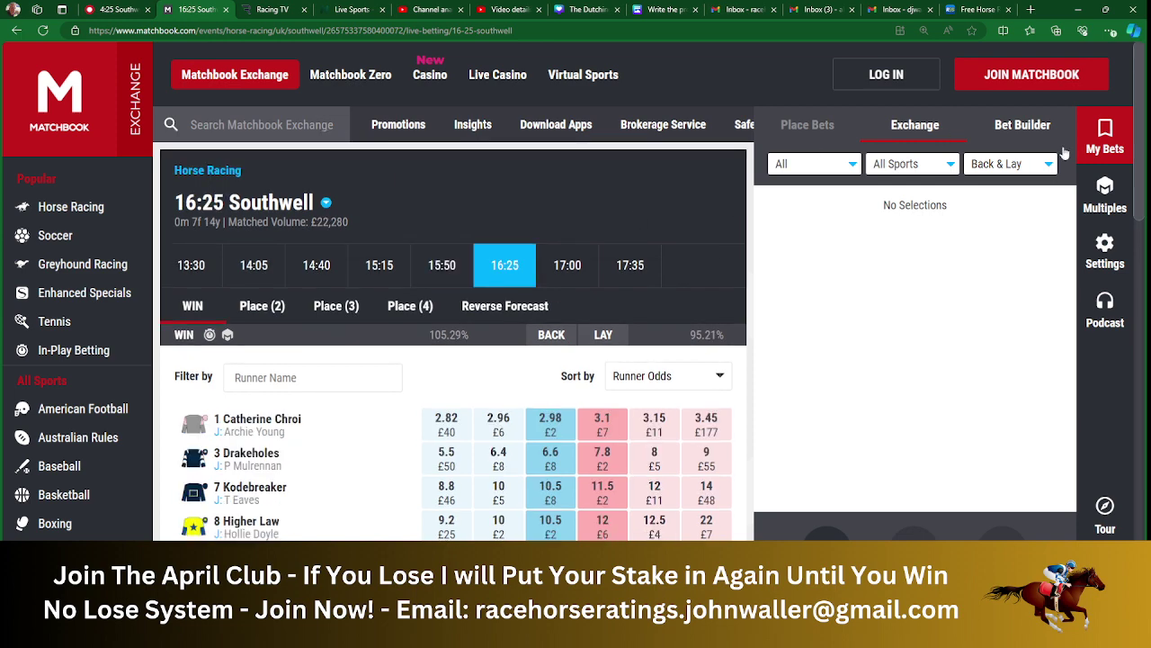
{"action": "scroll", "coordinate": [1138, 128], "scroll_direction": "down", "scroll_amount": 1}
{"action": "scroll", "coordinate": [1138, 128], "scroll_direction": "down", "scroll_amount": 2}
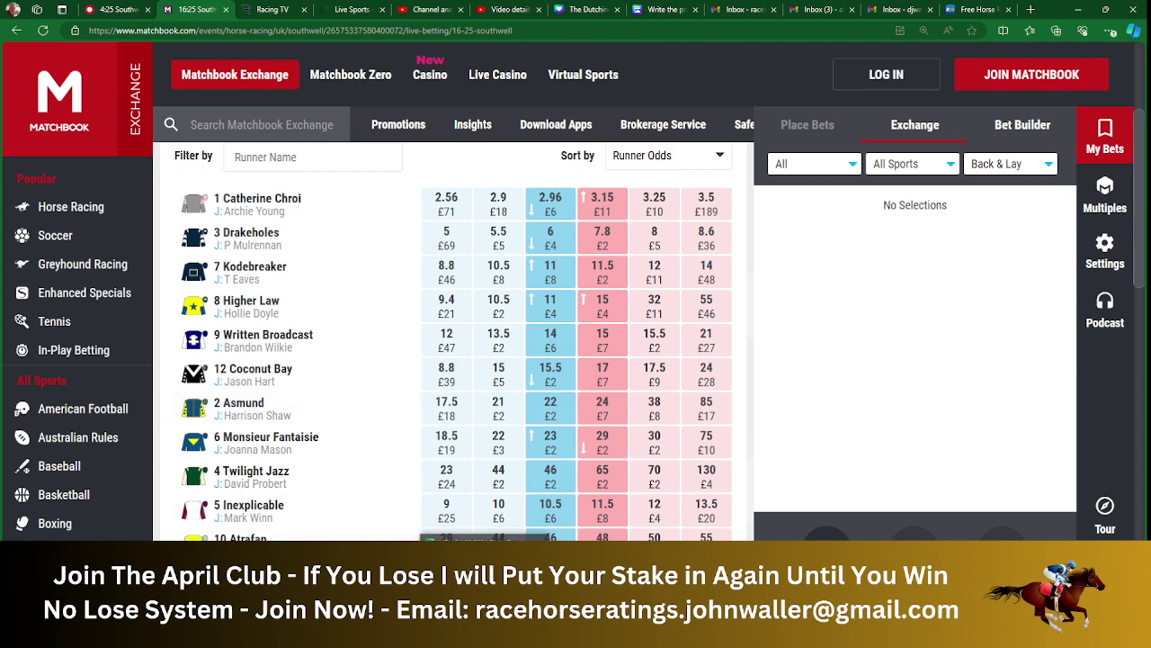
{"action": "key", "text": "alt+Tab"}
- Enter Betfair SP odds of 6.00 for Drakeholes and 2.96 for Catherine Chroi
{"action": "type", "text": "6"}
{"action": "key", "text": "Tab"}
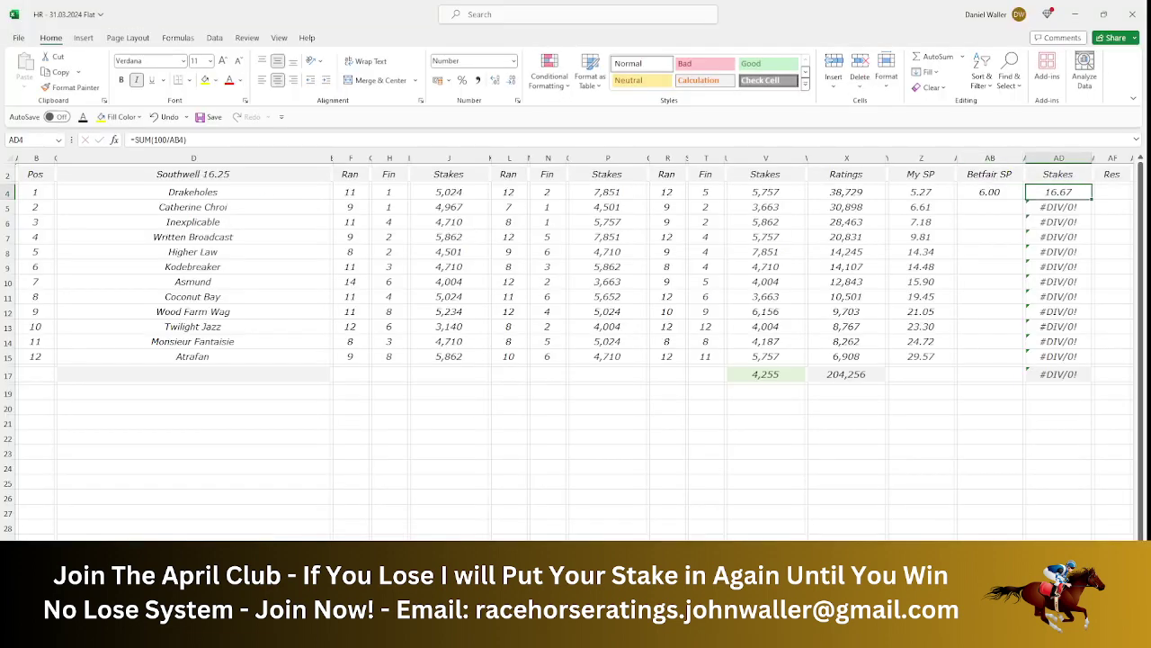
{"action": "key", "text": "Down"}
{"action": "key", "text": "Left"}
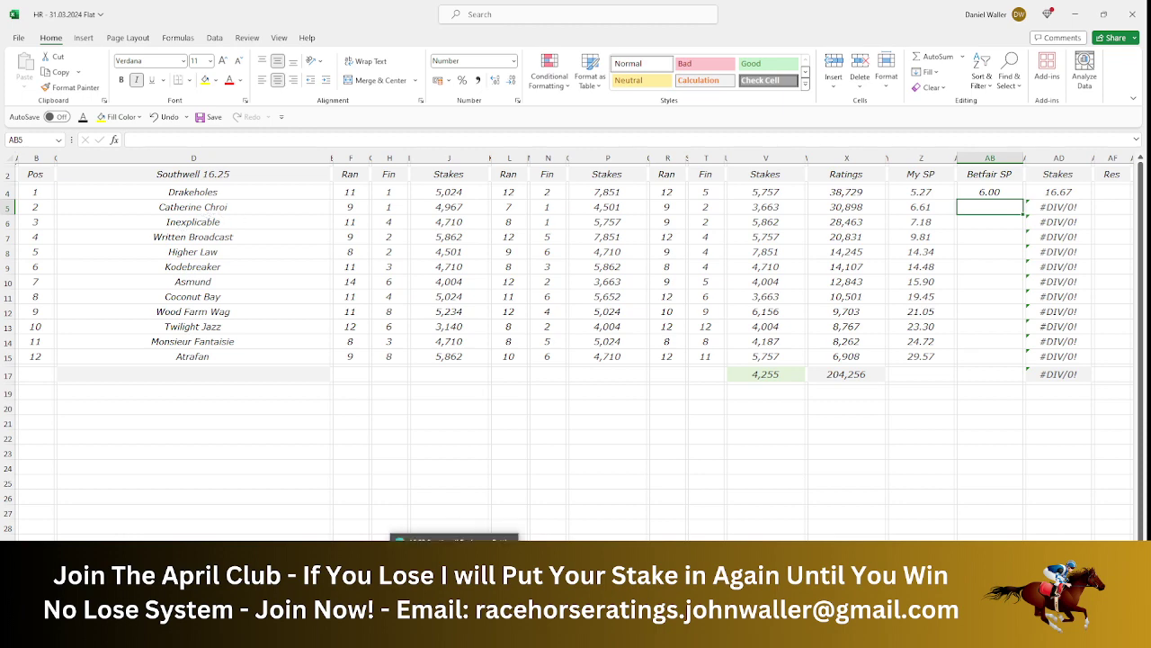
{"action": "left_click", "coordinate": [454, 635]}
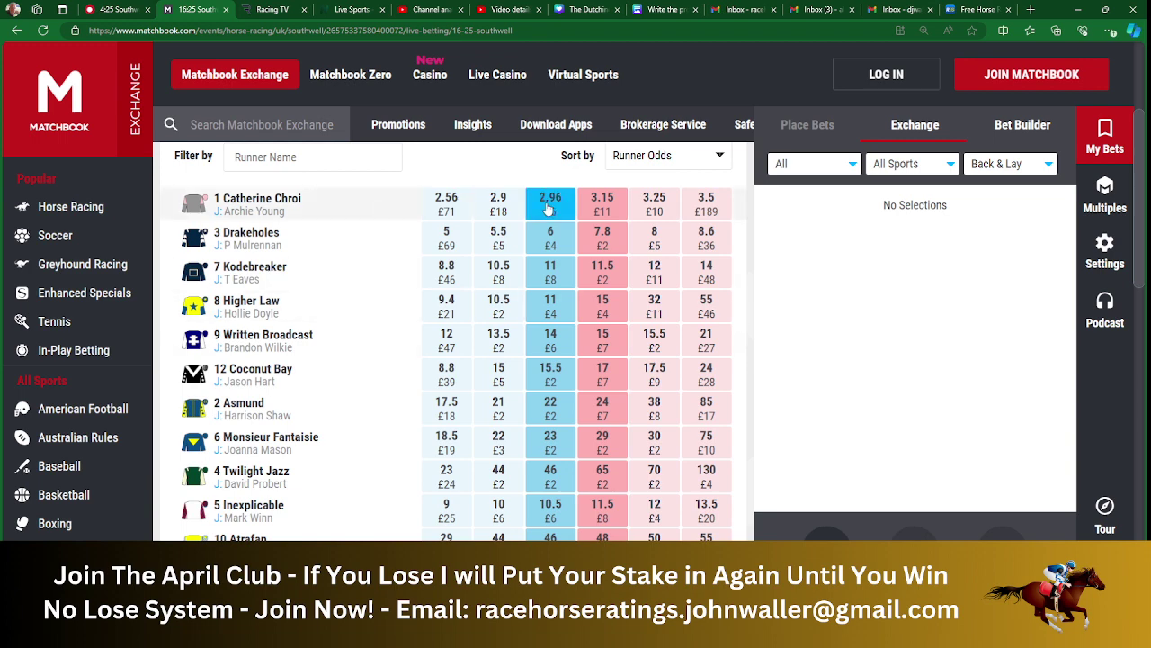
{"action": "key", "text": "alt+Tab"}
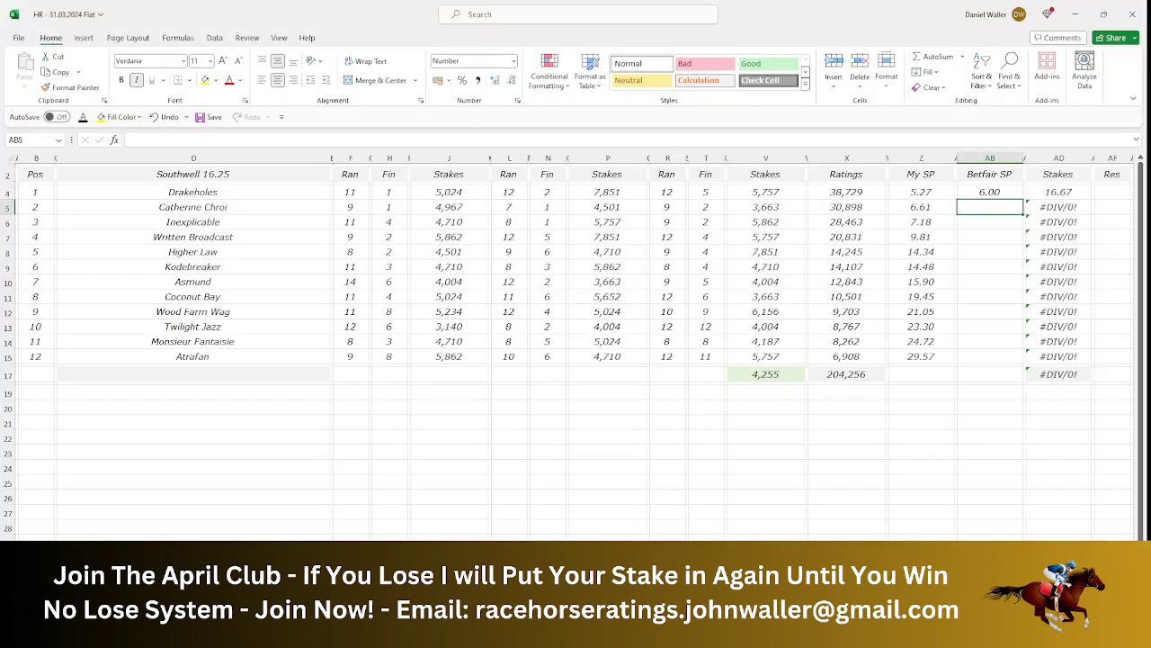
{"action": "type", "text": "2.96"}
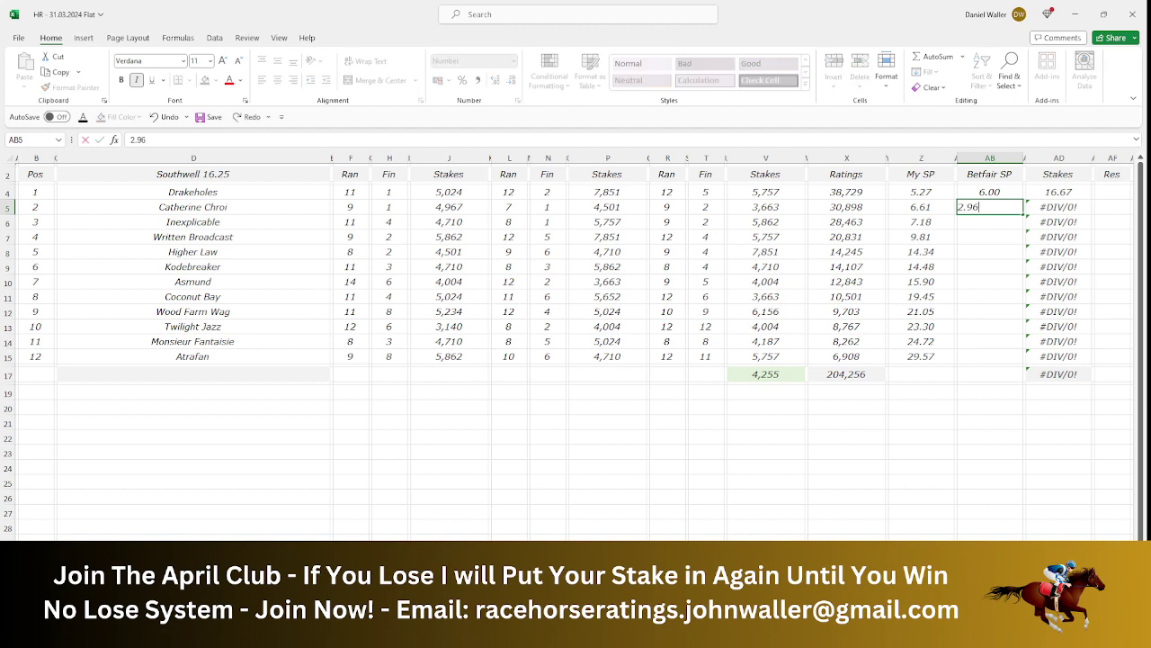
{"action": "key", "text": "Tab"}
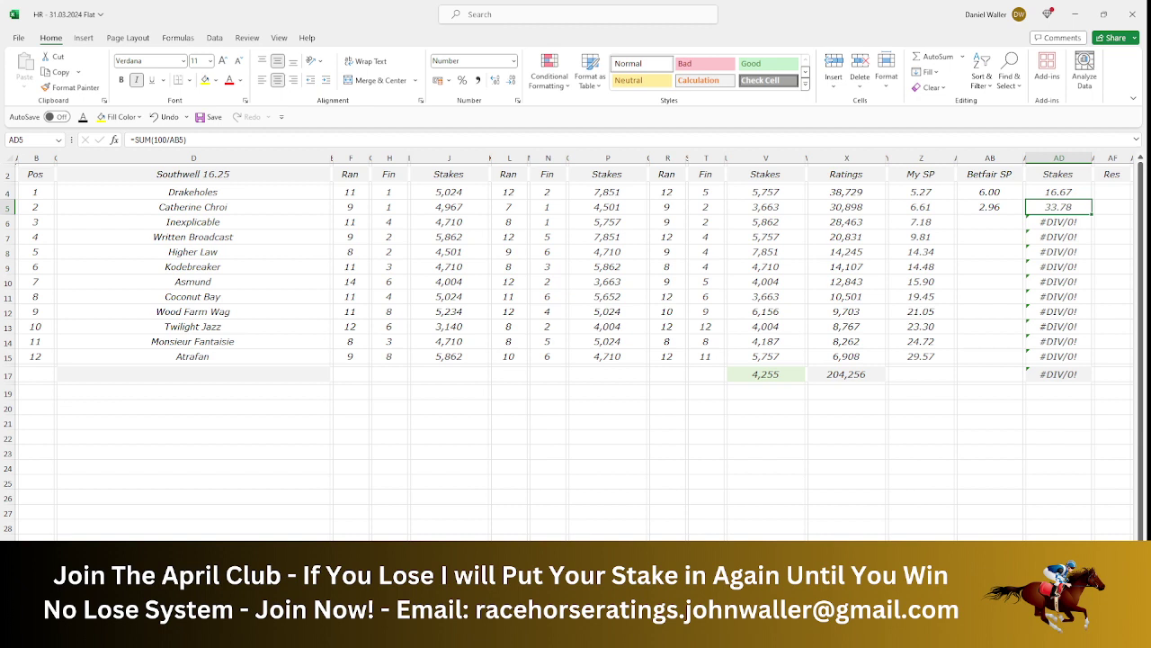
{"action": "type", "text": "33.33"}
{"action": "key", "text": "Return"}
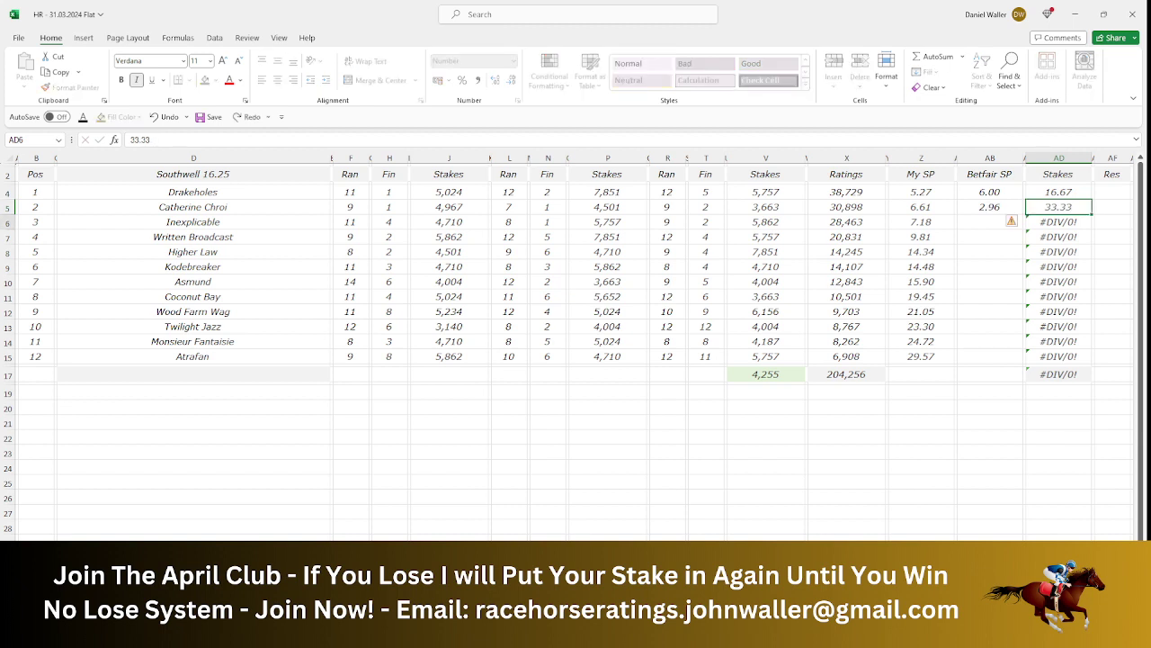
{"action": "key", "text": "BackSpace"}
{"action": "key", "text": "Return"}
{"action": "key", "text": "BackSpace"}
{"action": "key", "text": "Return"}
{"action": "key", "text": "BackSpace"}
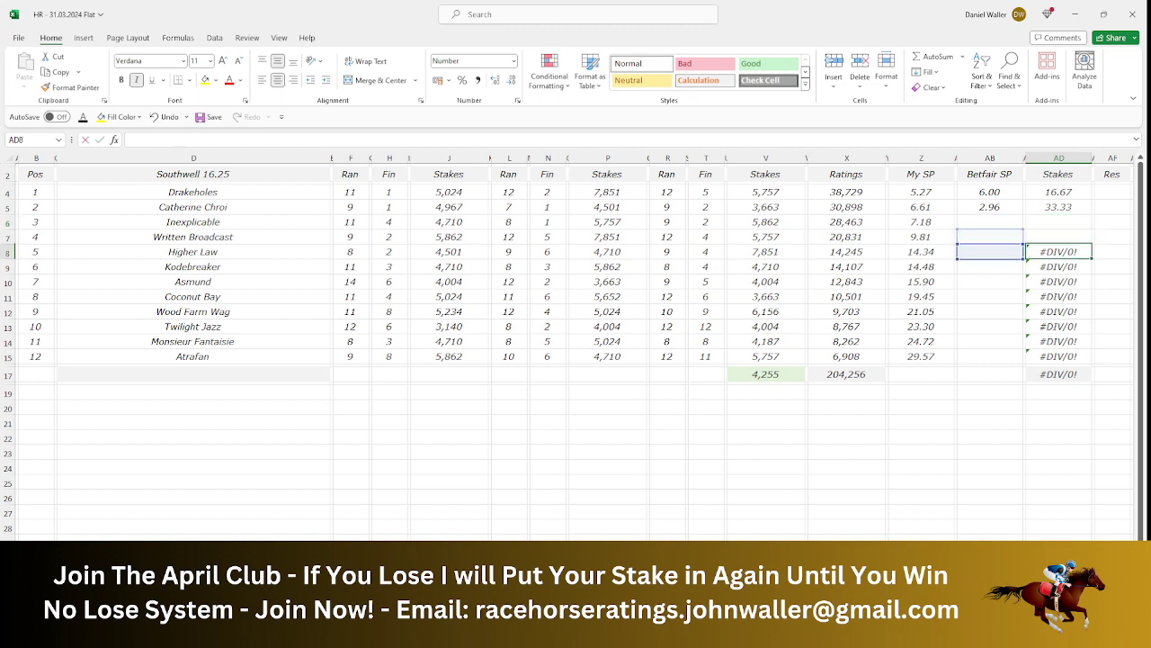
{"action": "key", "text": "Return"}
{"action": "key", "text": "BackSpace"}
{"action": "key", "text": "Return"}
{"action": "key", "text": "BackSpace"}
{"action": "key", "text": "Return"}
{"action": "key", "text": "BackSpace"}
{"action": "key", "text": "Return"}
{"action": "key", "text": "BackSpace"}
{"action": "key", "text": "Return"}
{"action": "key", "text": "BackSpace"}
{"action": "key", "text": "Return"}
{"action": "key", "text": "BackSpace"}
{"action": "key", "text": "Return"}
{"action": "key", "text": "BackSpace"}
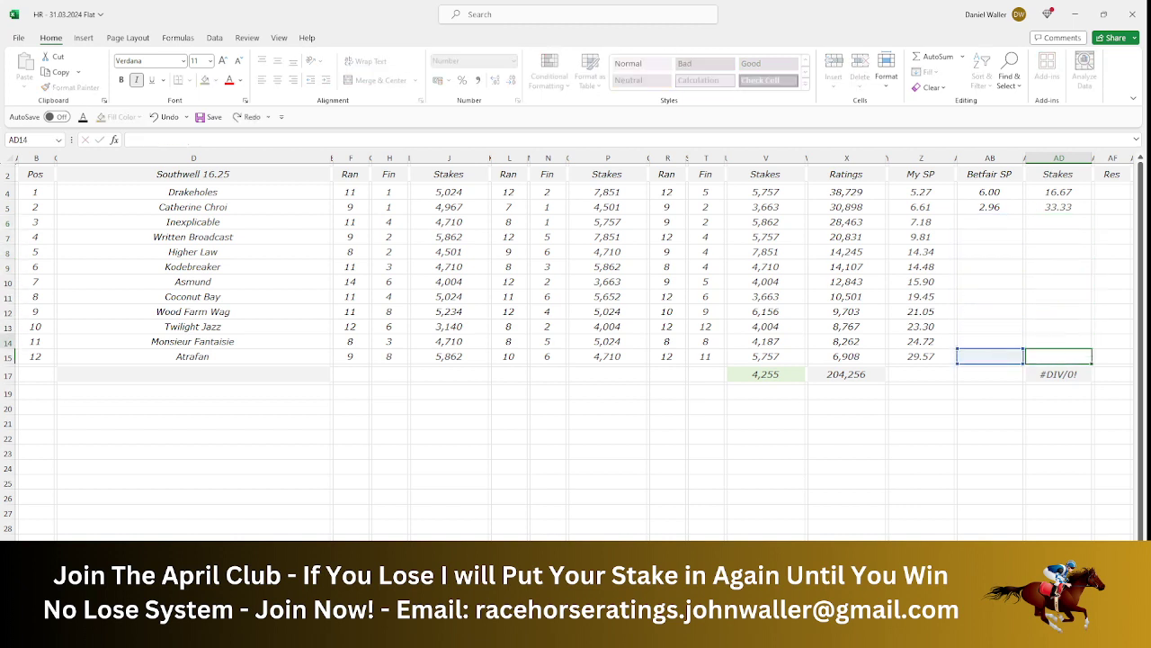
{"action": "key", "text": "Return"}
{"action": "key", "text": "Up"}
{"action": "key", "text": "Up"}
{"action": "key", "text": "Up"}
{"action": "key", "text": "Up"}
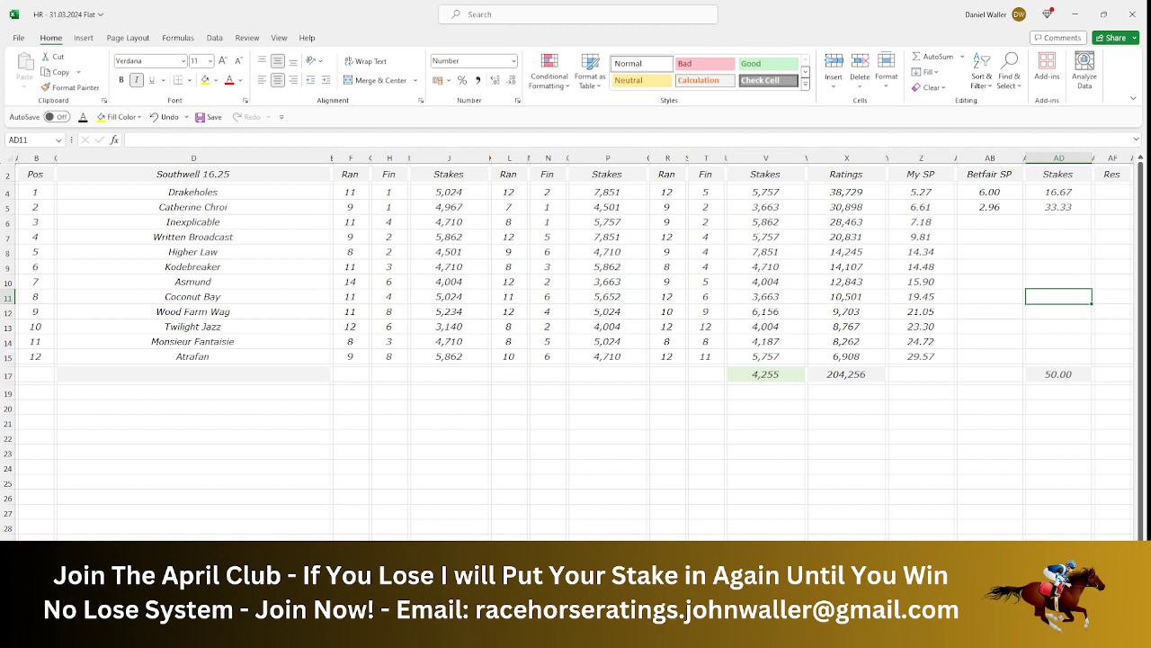
{"action": "key", "text": "alt+Tab"}
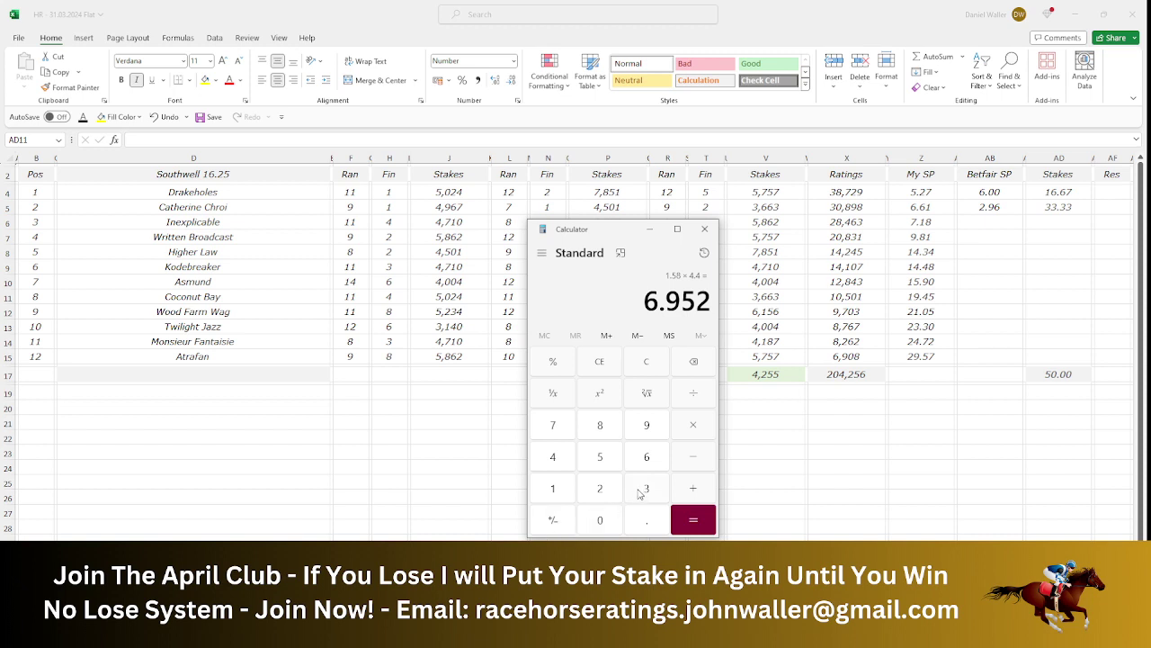
- Multiply 33.33 by 2.96 in Calculator to confirm a 98.6568 return
{"action": "double_click", "coordinate": [639, 494]}
{"action": "left_click", "coordinate": [641, 517]}
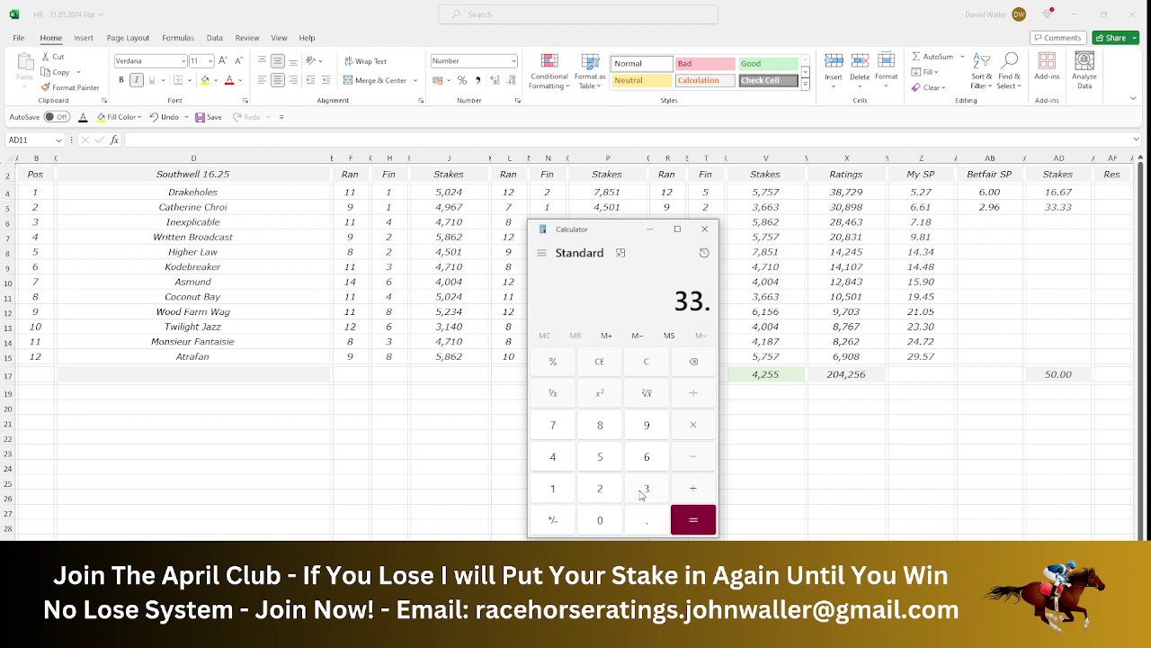
{"action": "left_click", "coordinate": [641, 495]}
{"action": "left_click", "coordinate": [641, 494]}
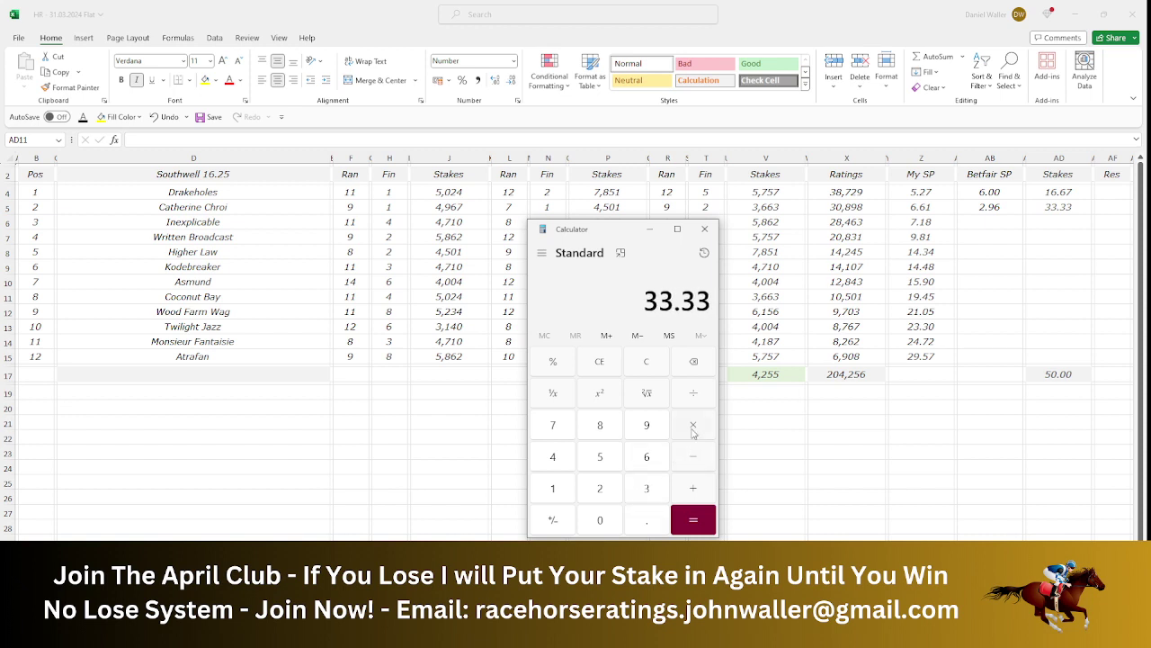
{"action": "key", "text": "Return"}
{"action": "key", "text": "asterisk"}
{"action": "left_click", "coordinate": [611, 489]}
{"action": "left_click", "coordinate": [662, 522]}
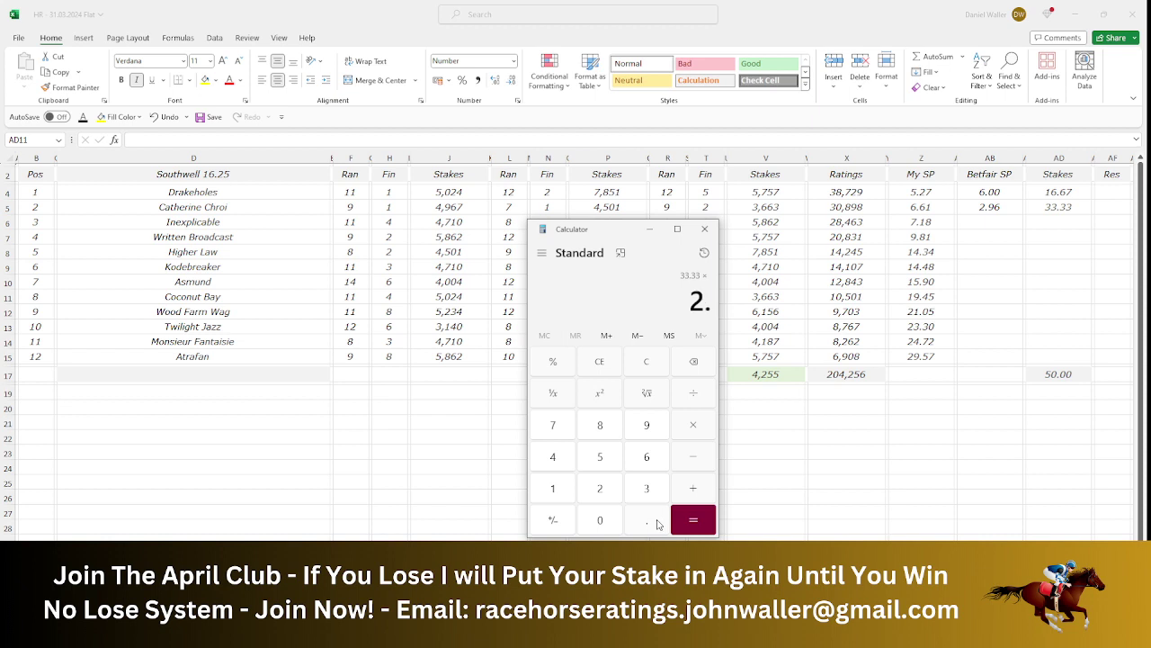
{"action": "left_click", "coordinate": [649, 438]}
{"action": "left_click", "coordinate": [648, 456]}
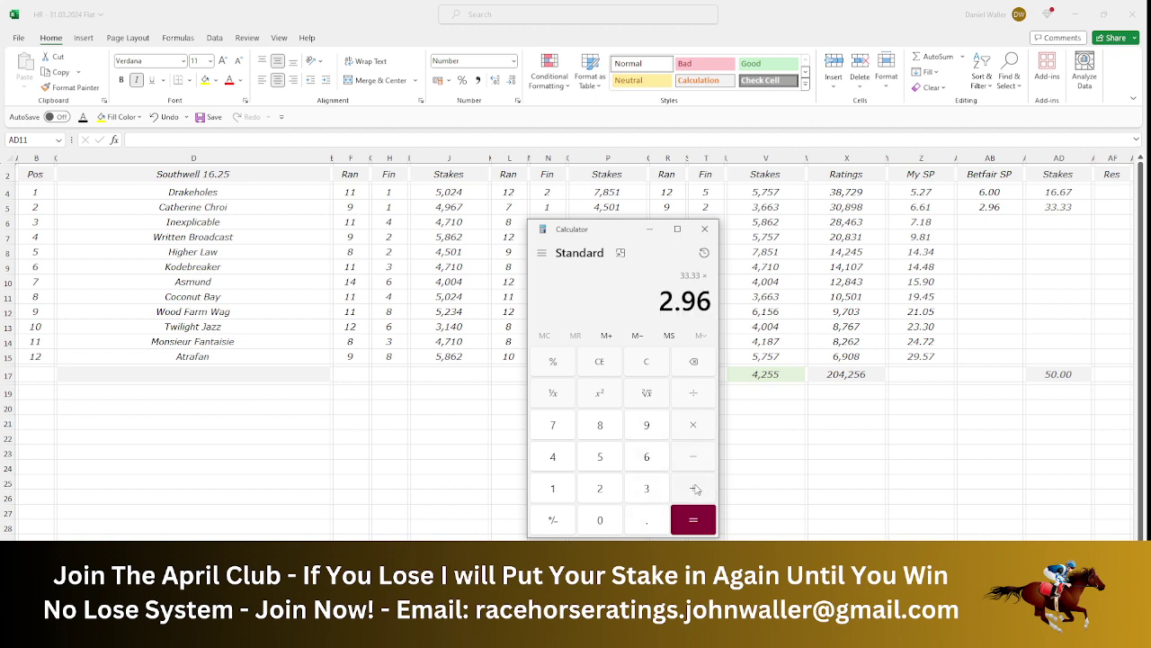
{"action": "left_click", "coordinate": [711, 527]}
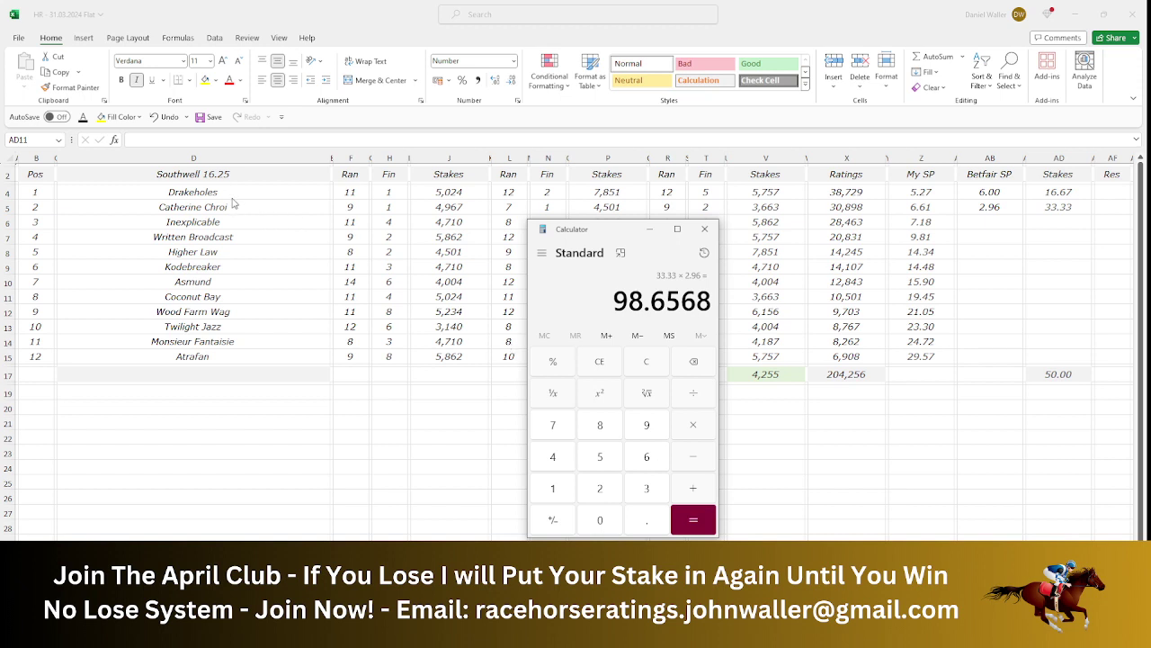
- Reselect cell B2 on the ratings sheet before heading back to the browser
{"action": "key", "text": "alt+Tab"}
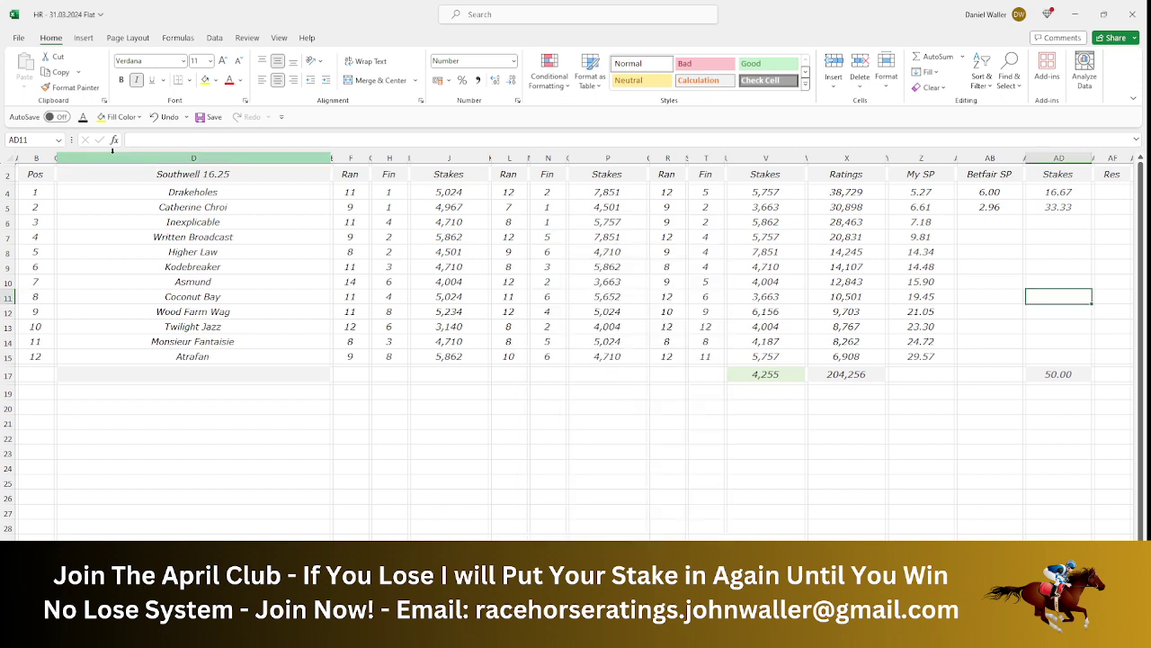
{"action": "left_click", "coordinate": [43, 174]}
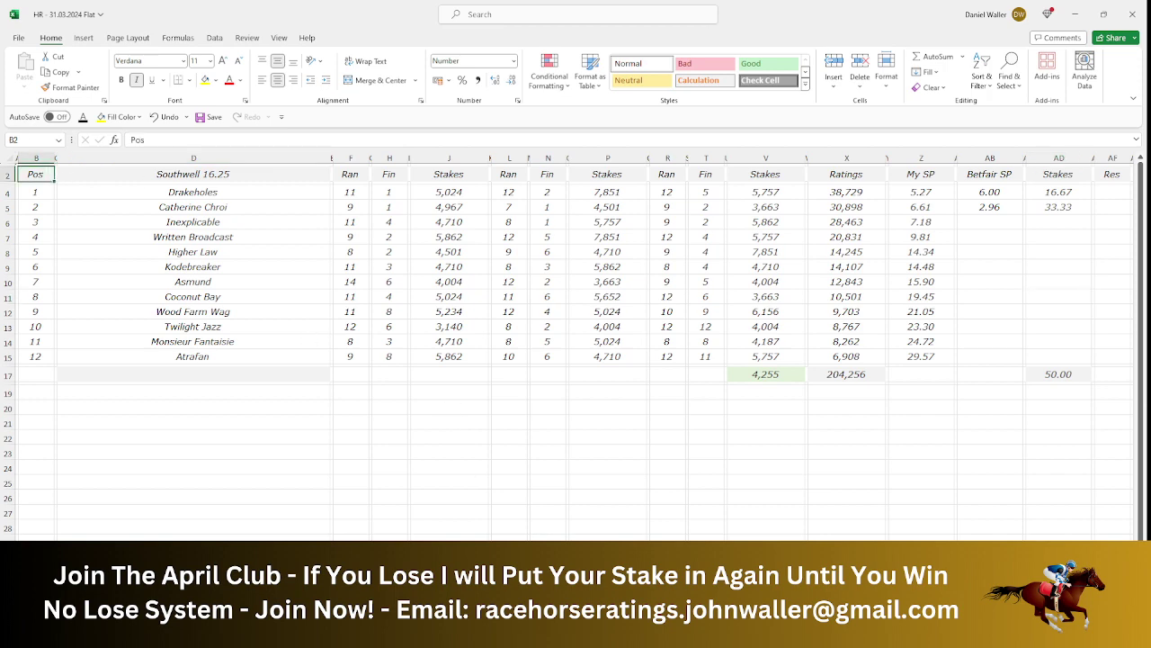
{"action": "key", "text": "alt+Tab"}
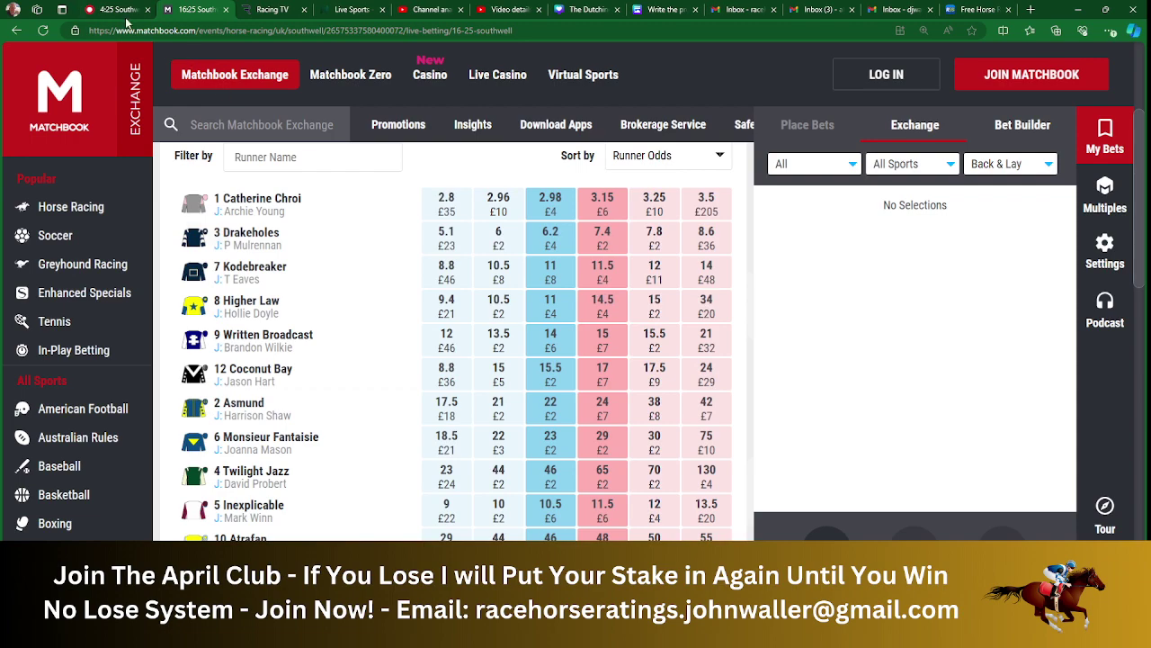
- Open Racing Post's 5:00 Southwell racecard, then move to the Southwell 17.00 sheet
{"action": "left_click", "coordinate": [108, 9]}
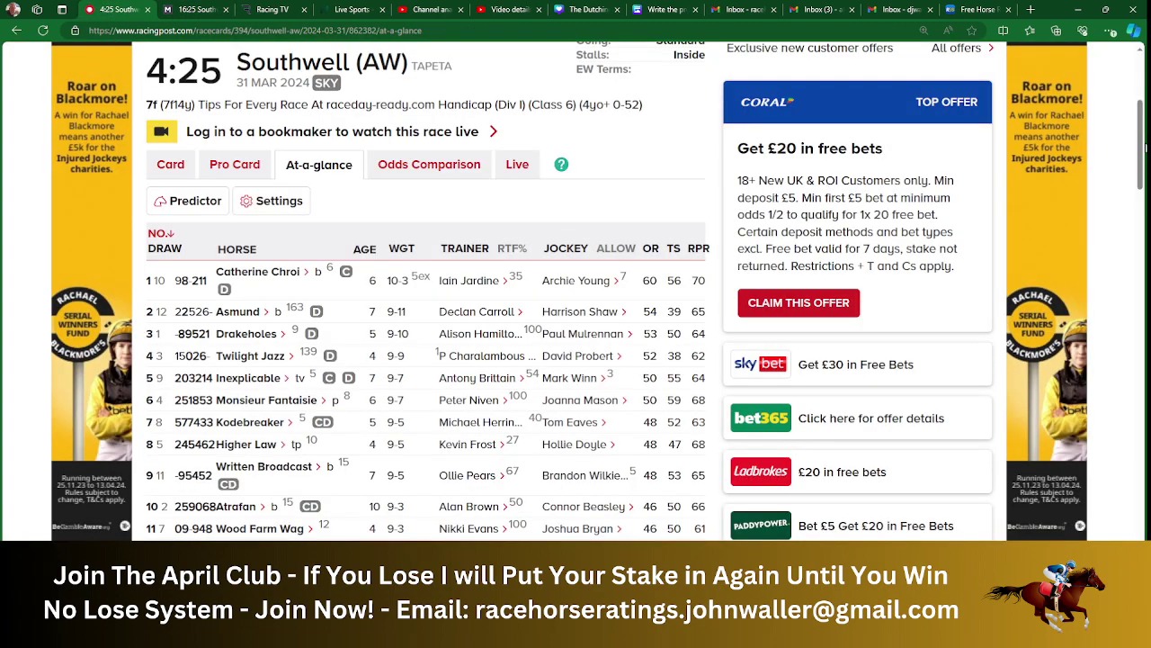
{"action": "scroll", "coordinate": [1144, 148], "scroll_direction": "up", "scroll_amount": 3}
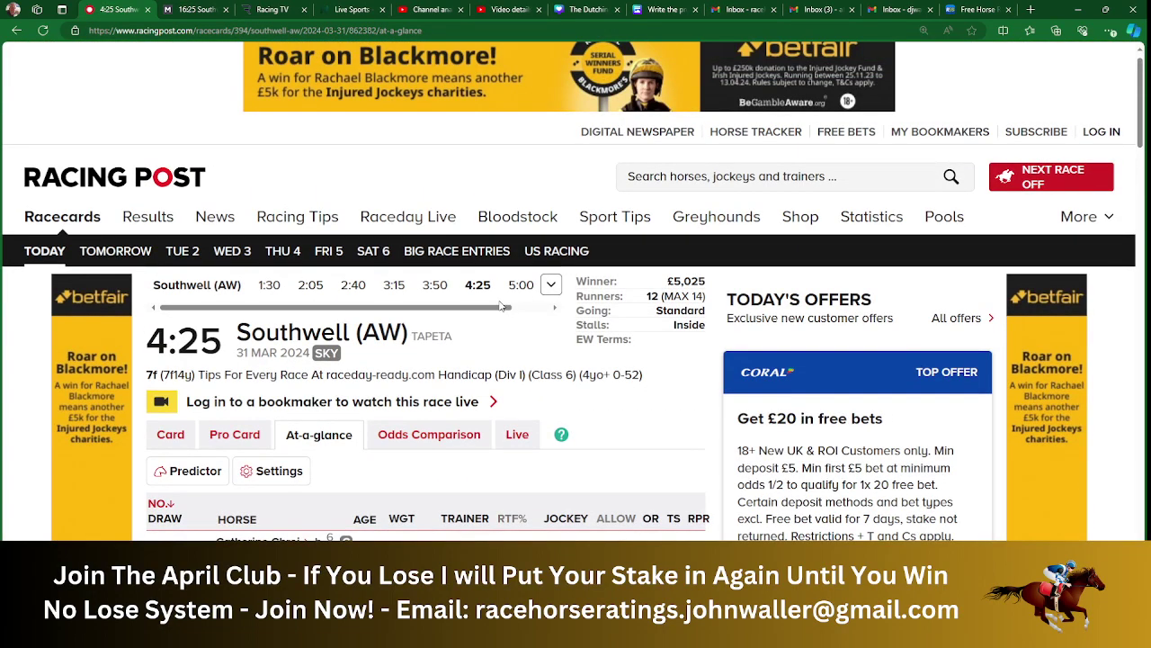
{"action": "left_click_drag", "start_coordinate": [500, 309], "coordinate": [543, 309]}
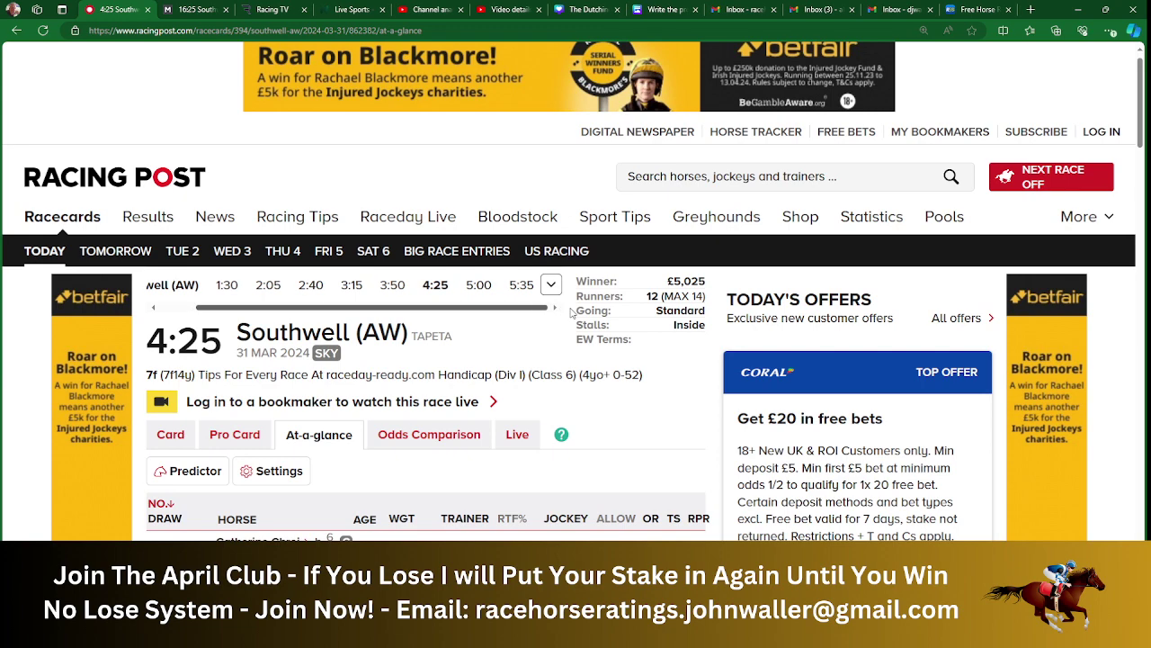
{"action": "left_click", "coordinate": [480, 285]}
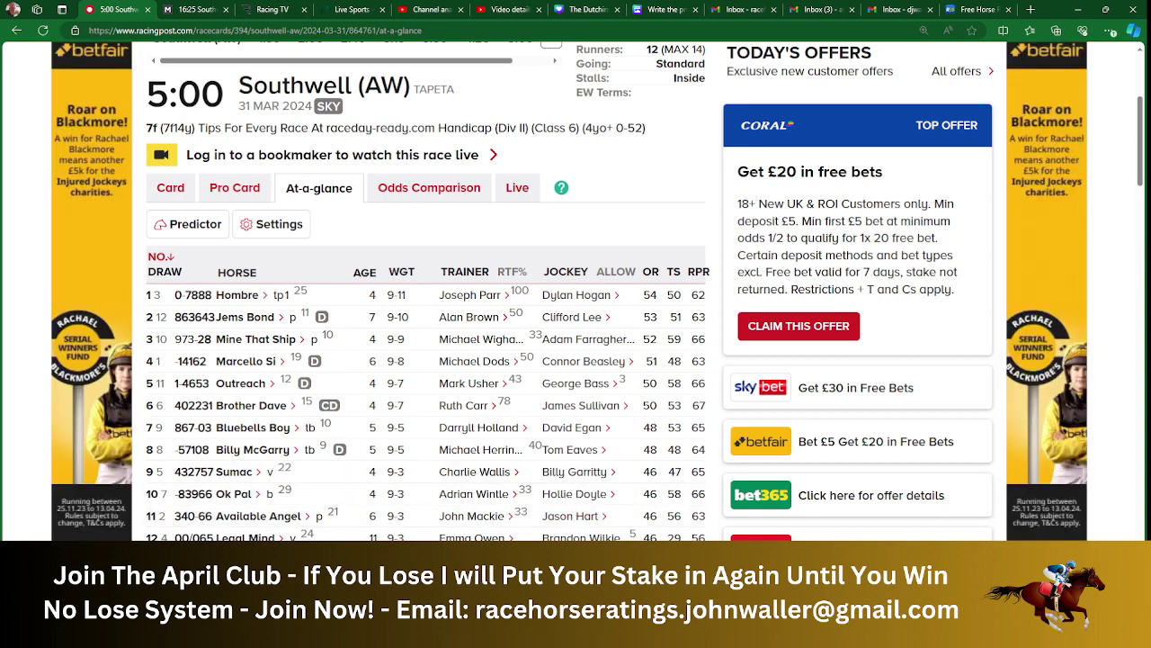
{"action": "key", "text": "alt+Tab"}
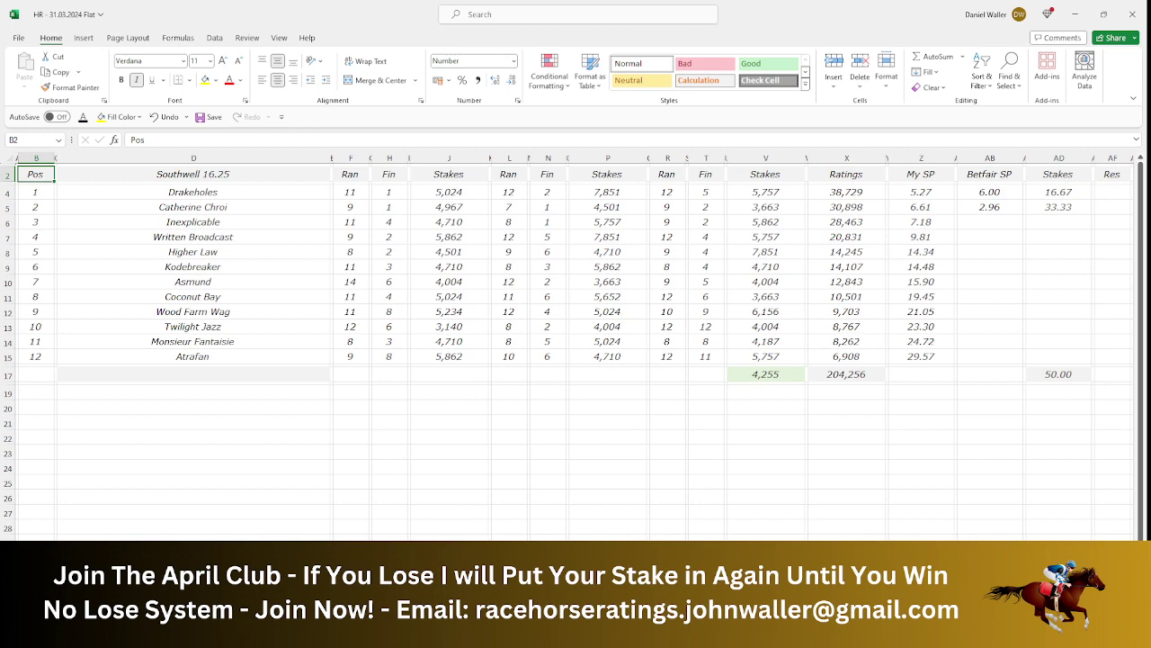
{"action": "key", "text": "ctrl+Page_Down"}
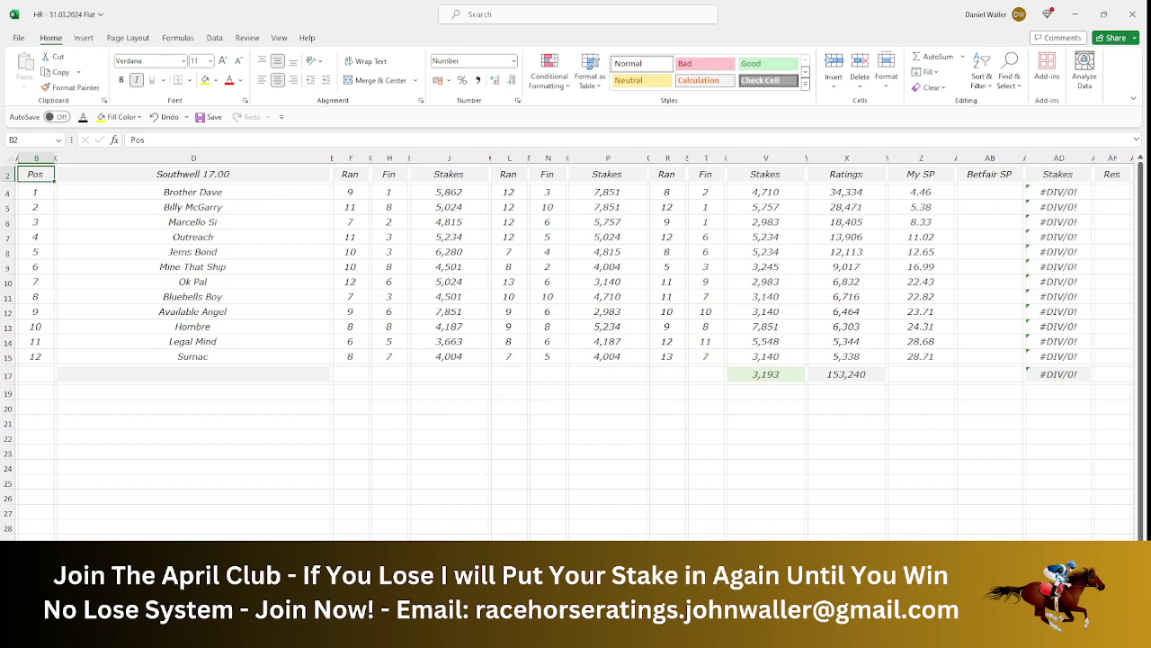
- Show Matchbook's 17:00 Southwell runners, with Brother Dave heading the list at 4.4 back
{"action": "key", "text": "alt+Tab"}
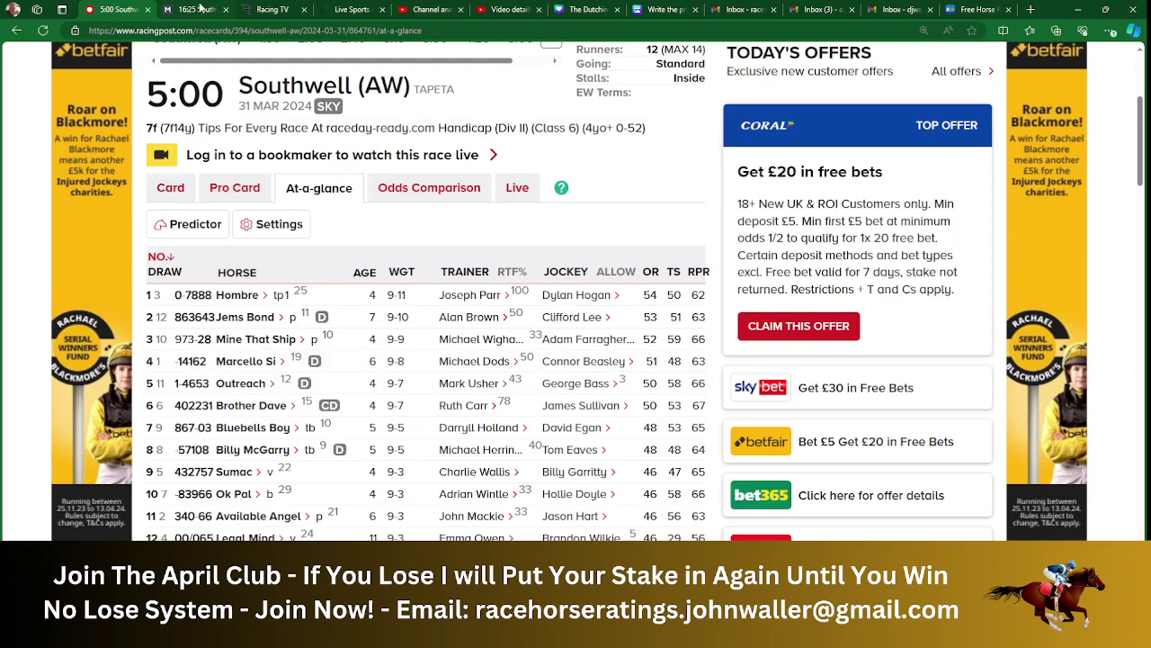
{"action": "left_click", "coordinate": [200, 11]}
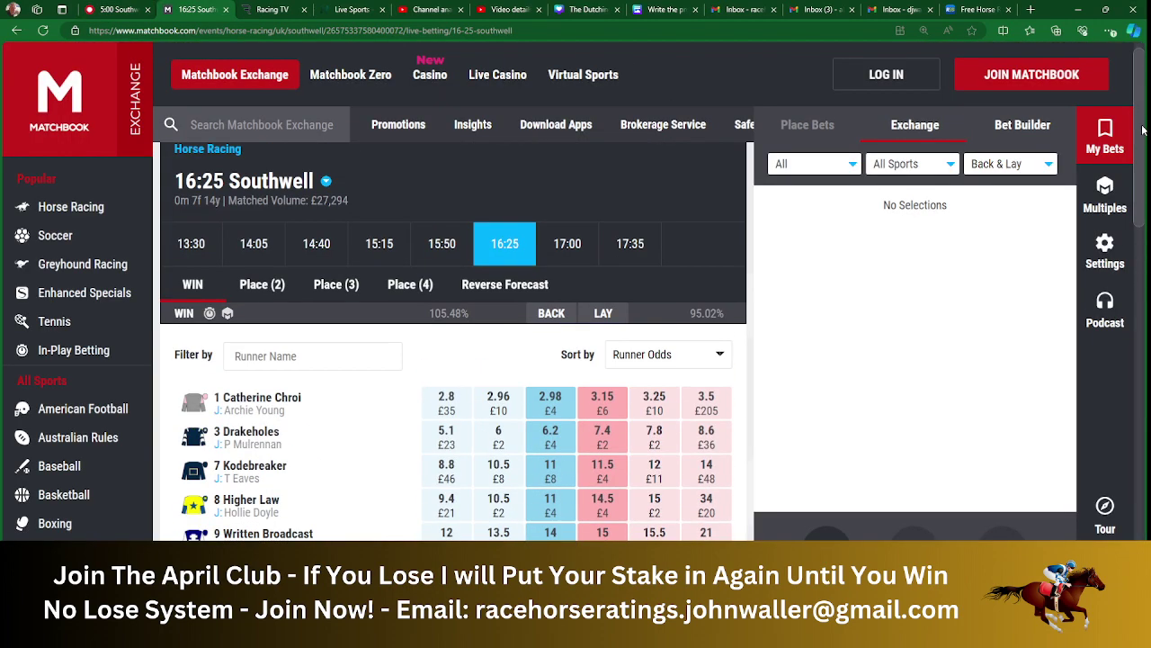
{"action": "scroll", "coordinate": [735, 237], "scroll_direction": "up", "scroll_amount": 2}
{"action": "left_click", "coordinate": [567, 248]}
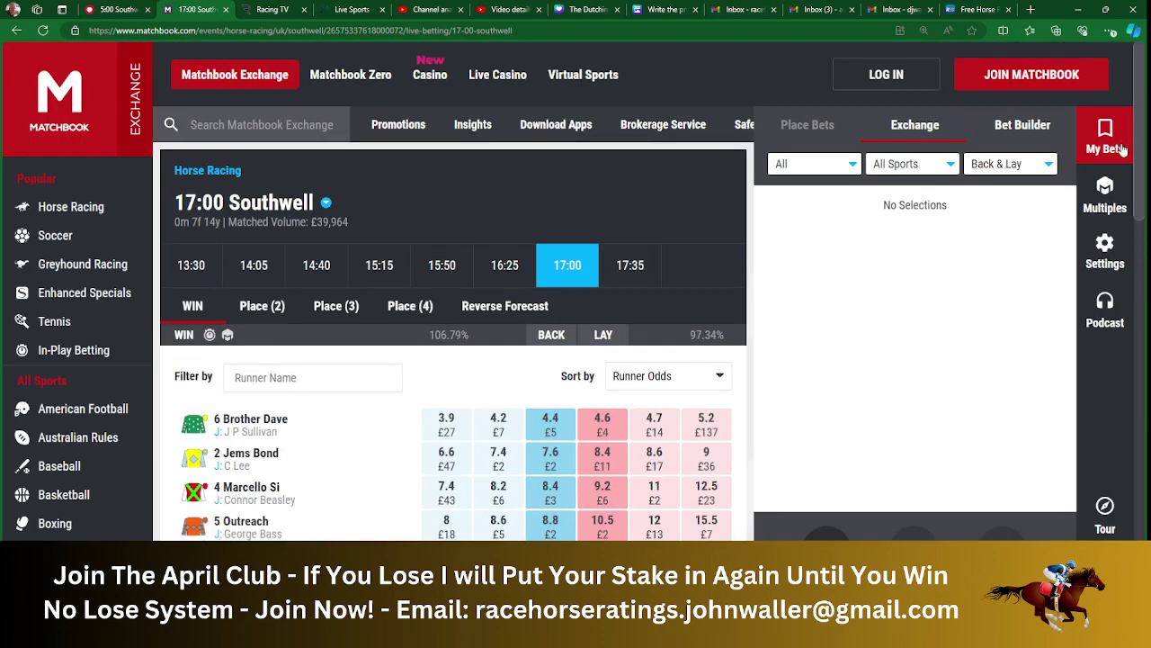
{"action": "scroll", "coordinate": [453, 360], "scroll_direction": "down", "scroll_amount": 2}
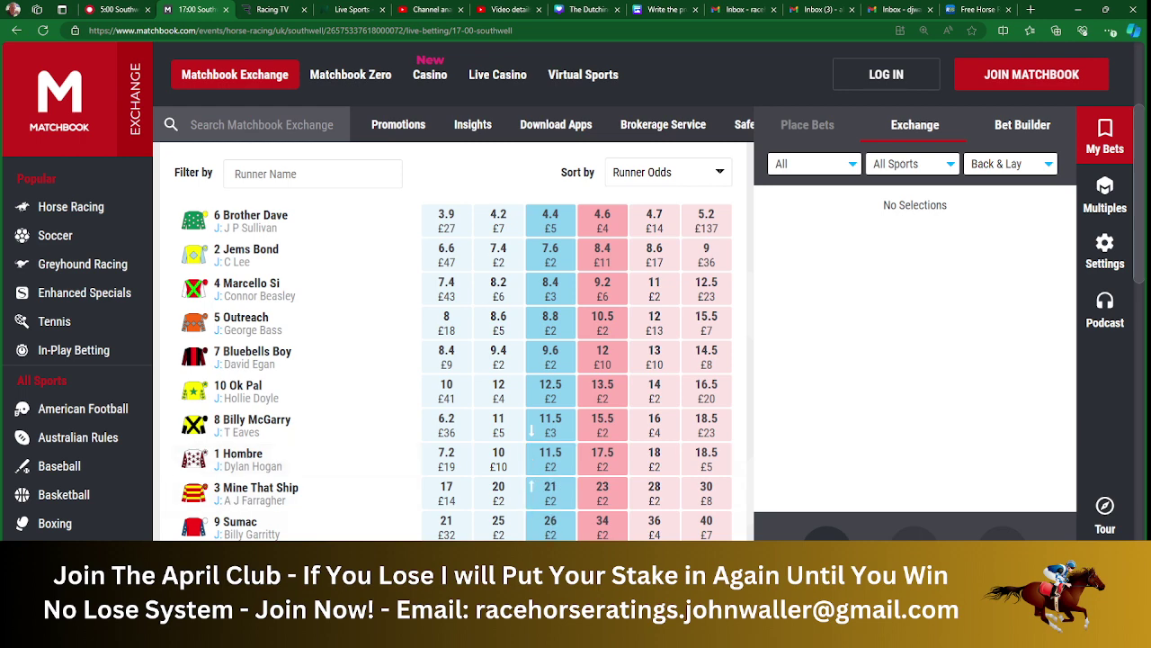
- Undo the stray 4.4 entry in B2 and enter 4.40 odds for Brother Dave in AB4
{"action": "key", "text": "alt+Tab"}
{"action": "type", "text": "4.4"}
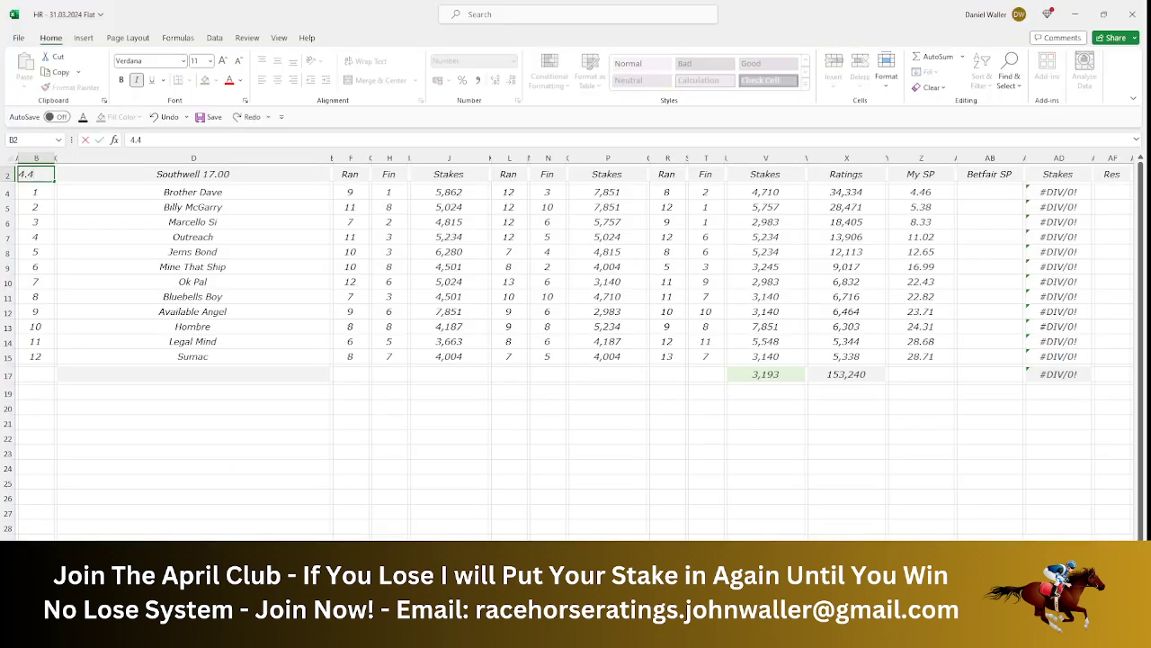
{"action": "key", "text": "Return"}
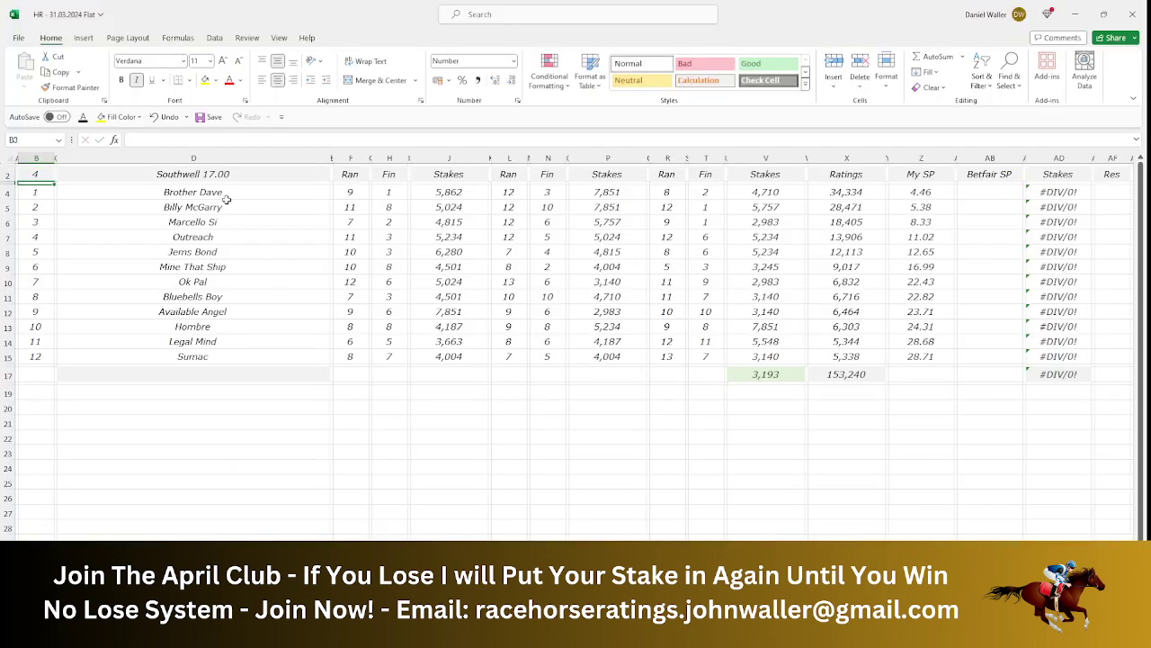
{"action": "left_click", "coordinate": [166, 117]}
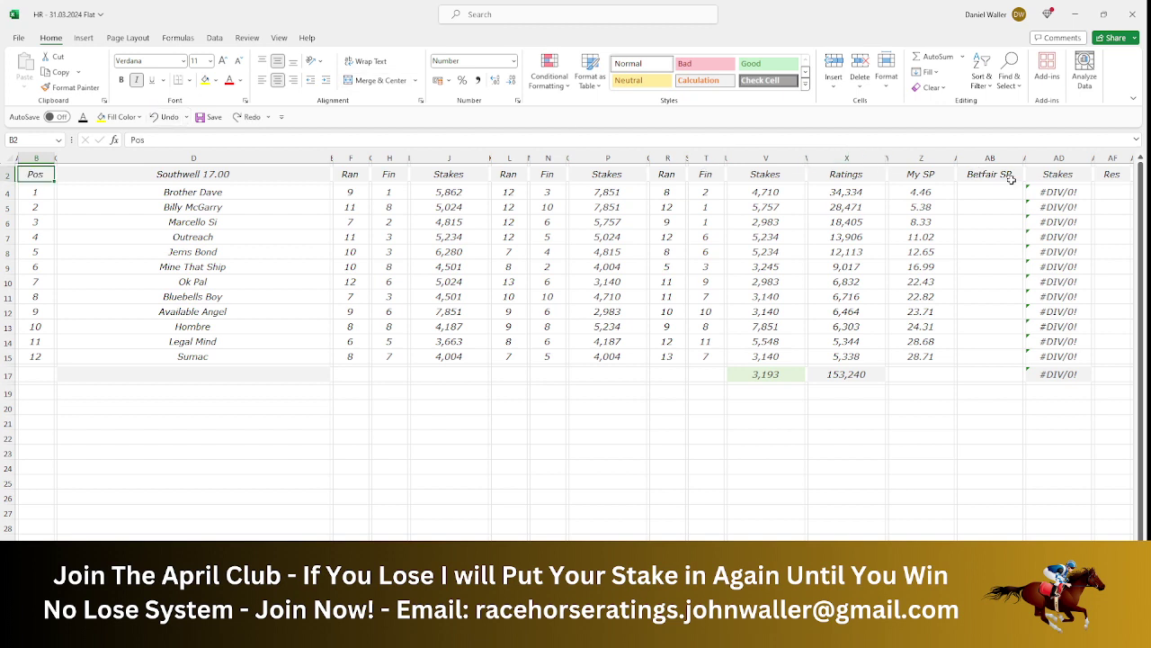
{"action": "left_click", "coordinate": [978, 193]}
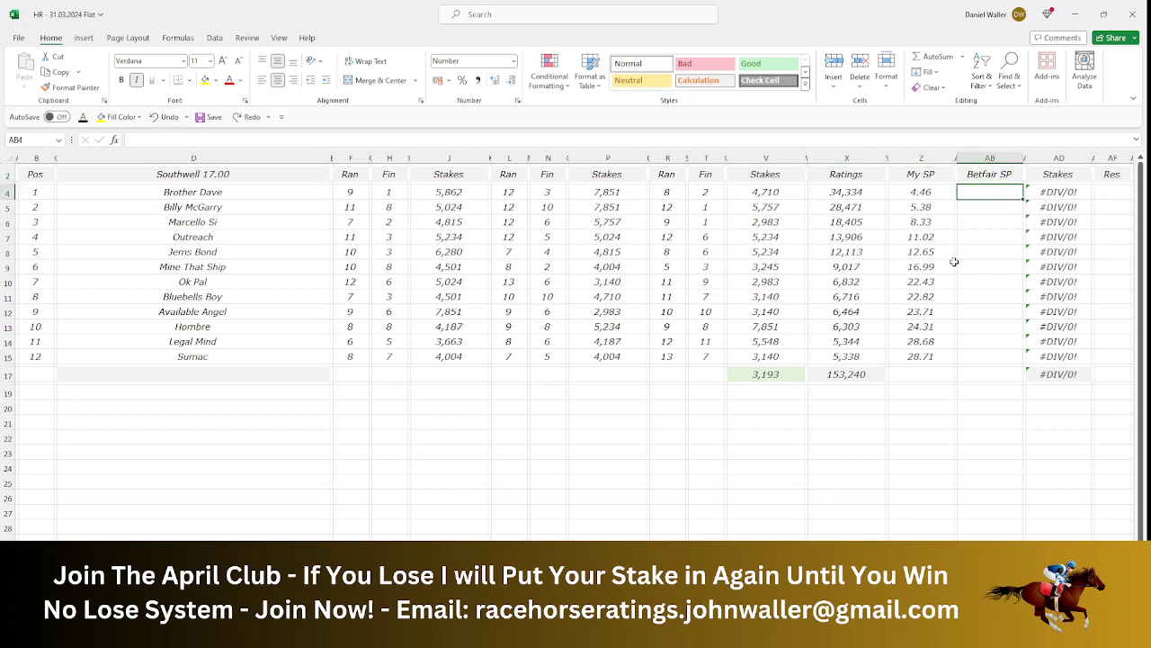
{"action": "type", "text": "4.4"}
{"action": "key", "text": "Tab"}
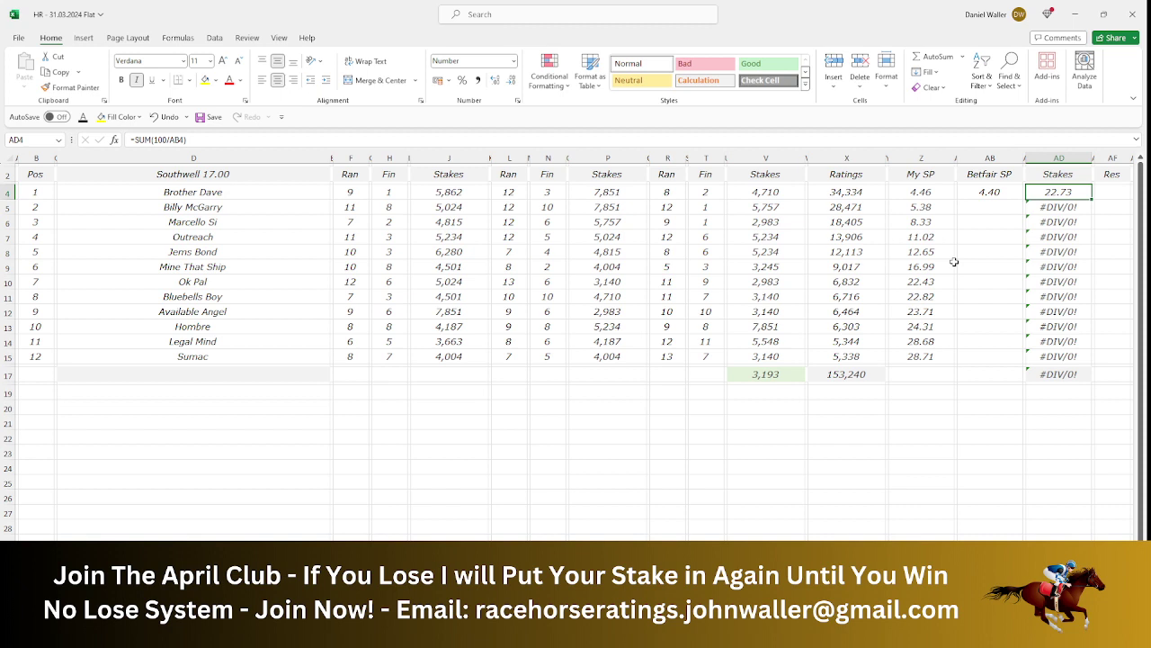
{"action": "key", "text": "Return"}
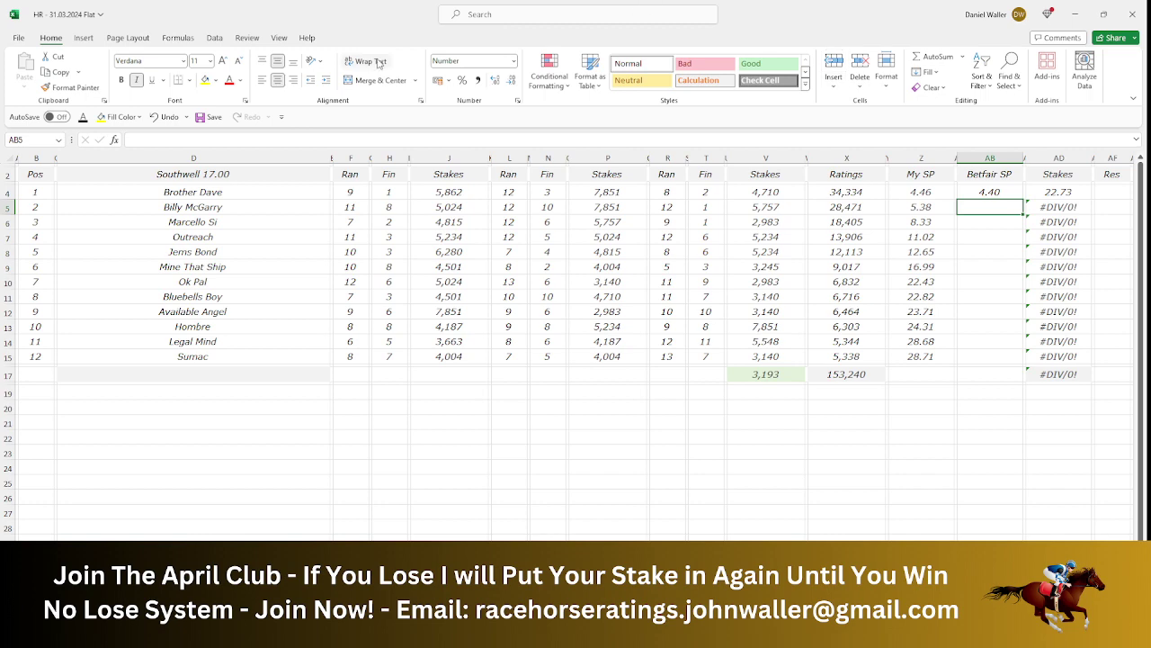
- Check Matchbook and enter 11.50 odds for Billy McGarry, giving an 8.70 stake
{"action": "key", "text": "alt+Tab"}
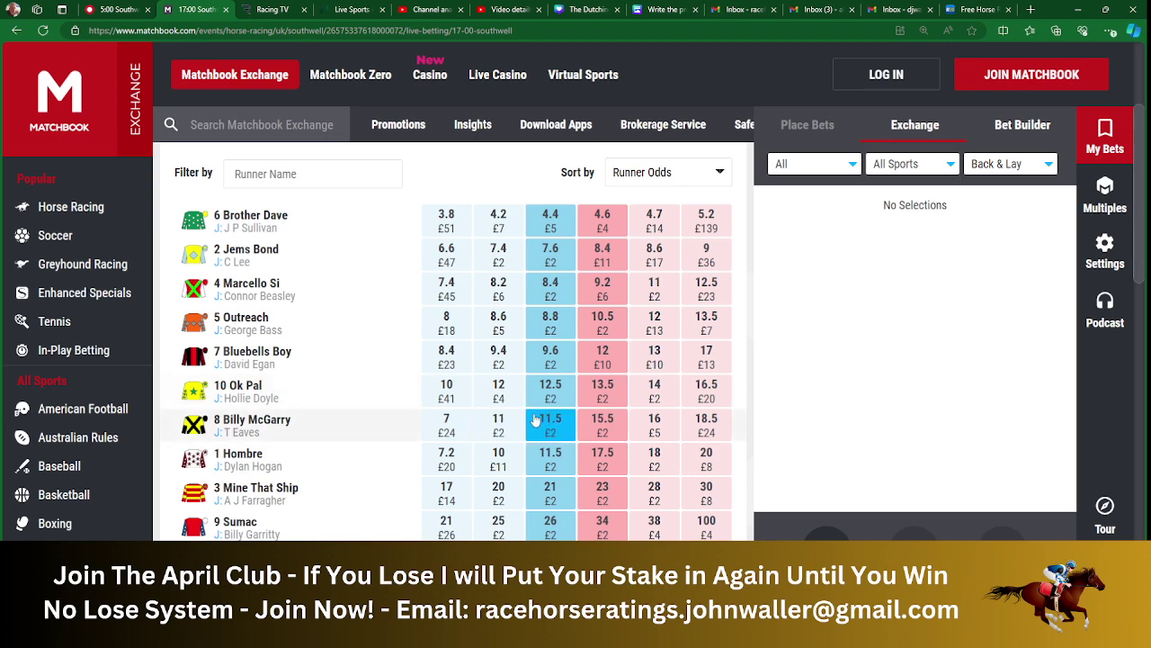
{"action": "key", "text": "alt+Tab"}
{"action": "type", "text": "11"}
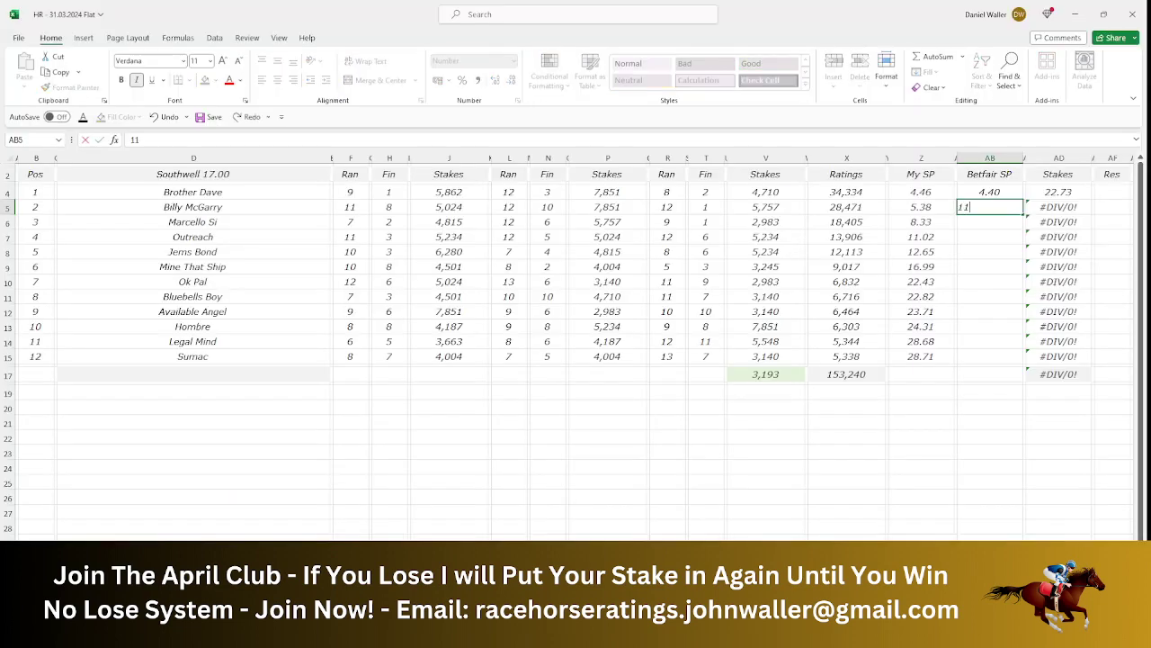
{"action": "type", "text": ".5"}
{"action": "key", "text": "Tab"}
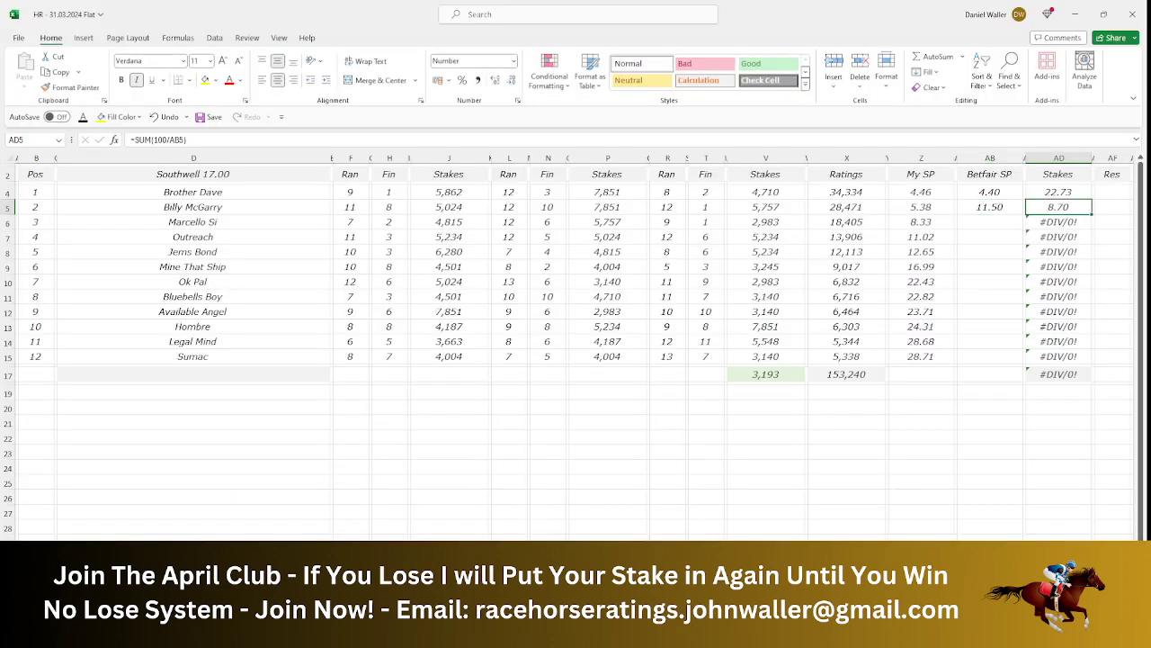
{"action": "key", "text": "Return"}
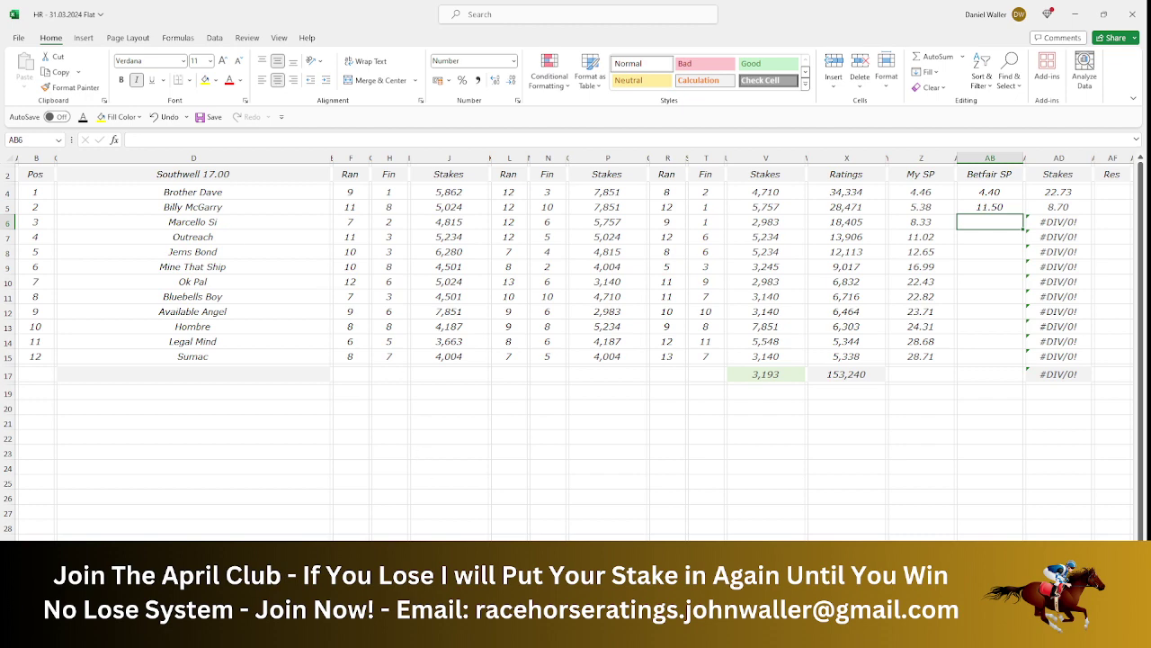
{"action": "key", "text": "alt+Tab"}
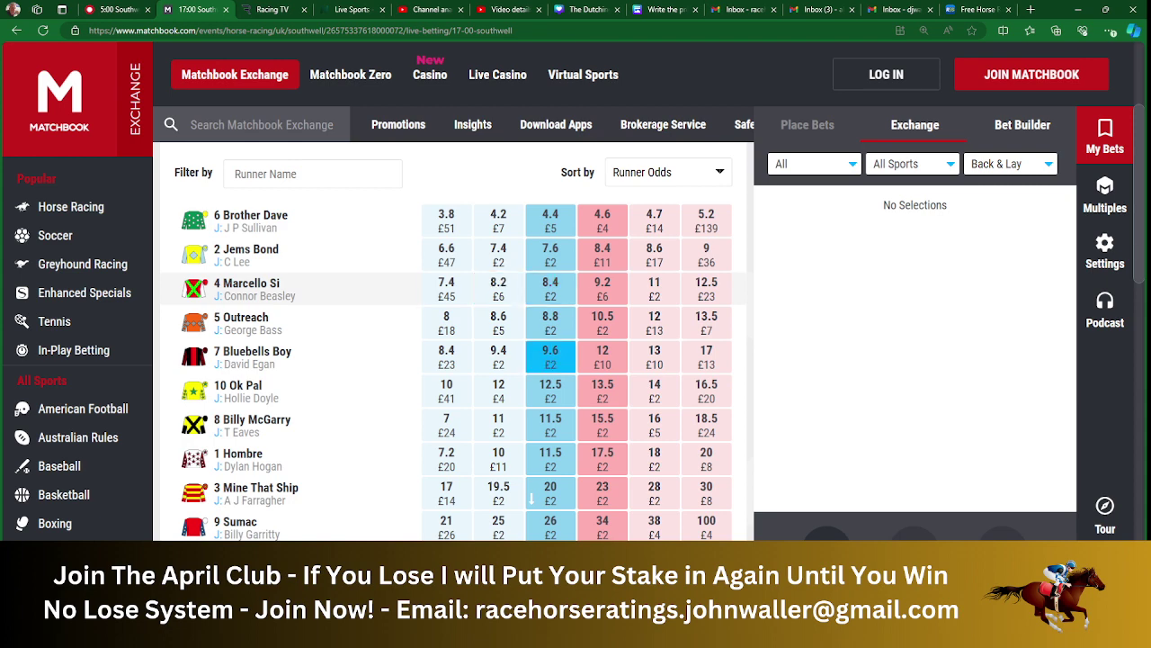
- Enter 8.40 odds for Marcello Si in AB6, making his stake 11.90
{"action": "key", "text": "alt+Tab"}
{"action": "type", "text": "8"}
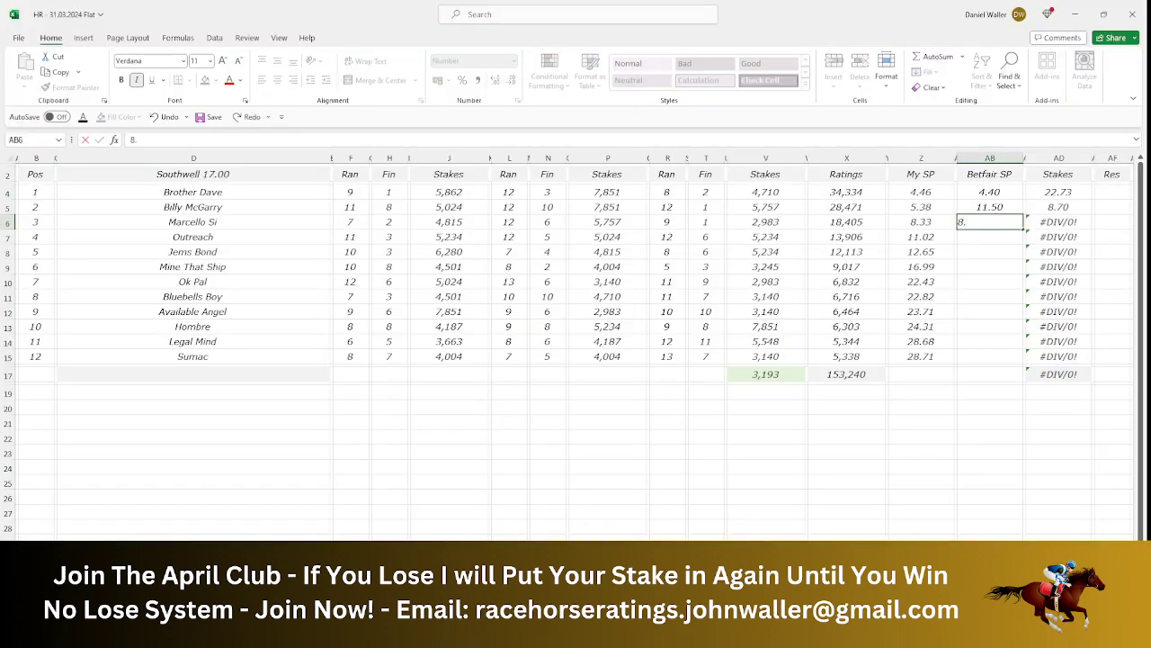
{"action": "key", "text": "Tab"}
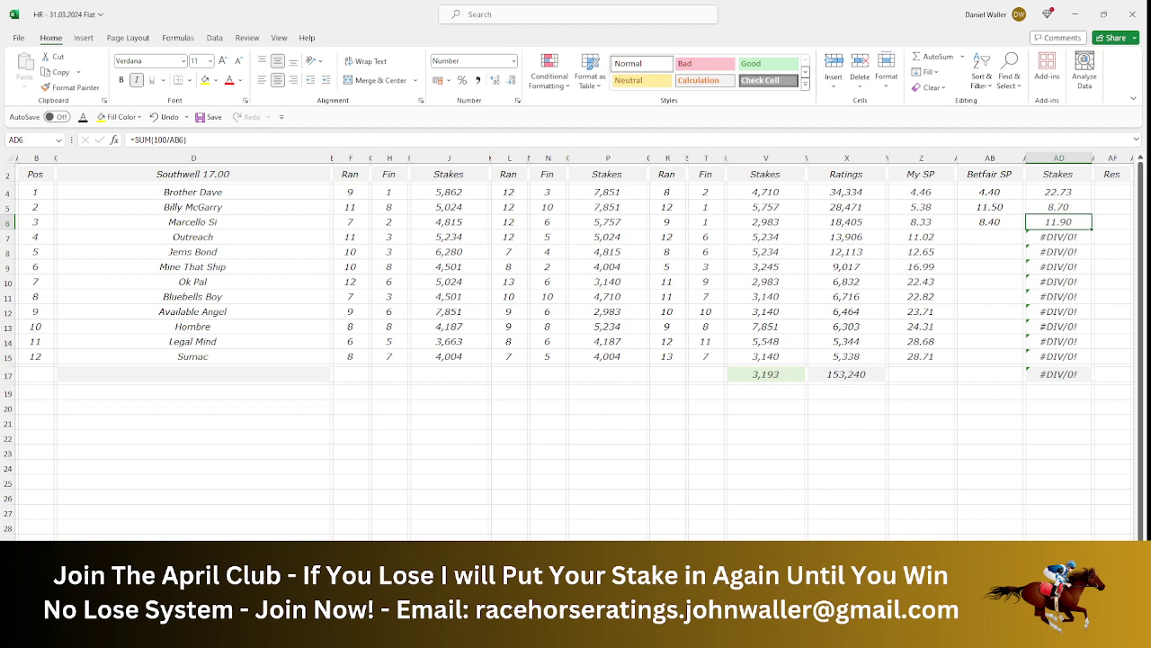
{"action": "key", "text": "Return"}
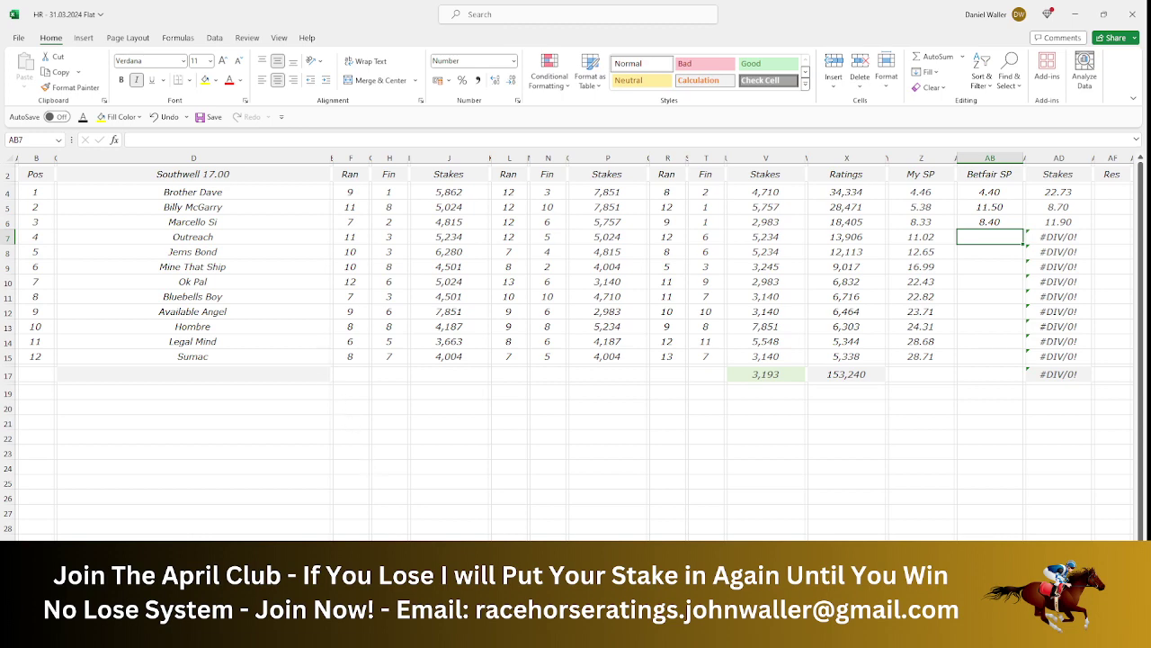
{"action": "key", "text": "alt+Tab"}
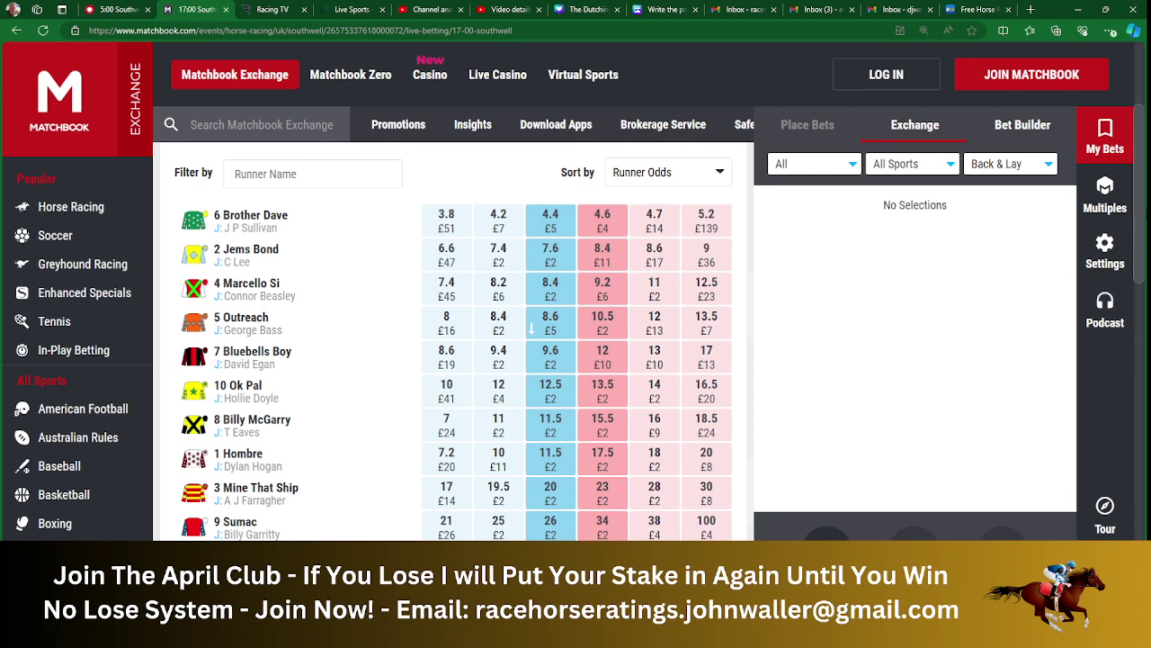
{"action": "scroll", "coordinate": [1138, 186], "scroll_direction": "down", "scroll_amount": 2}
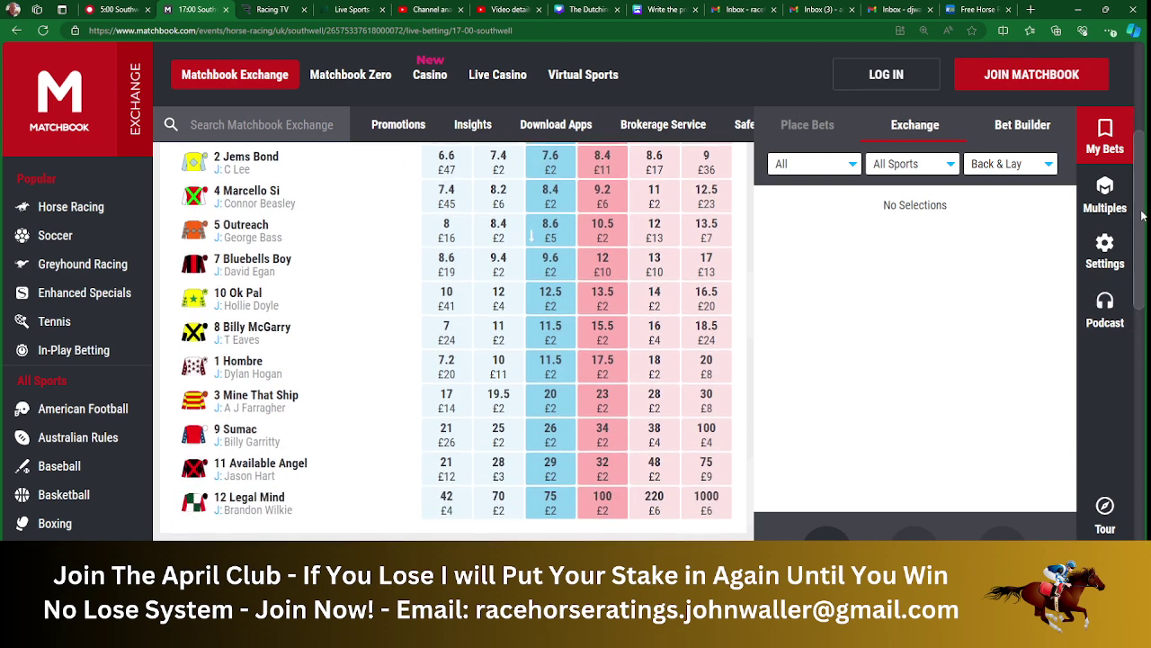
{"action": "scroll", "coordinate": [1137, 186], "scroll_direction": "up", "scroll_amount": 1}
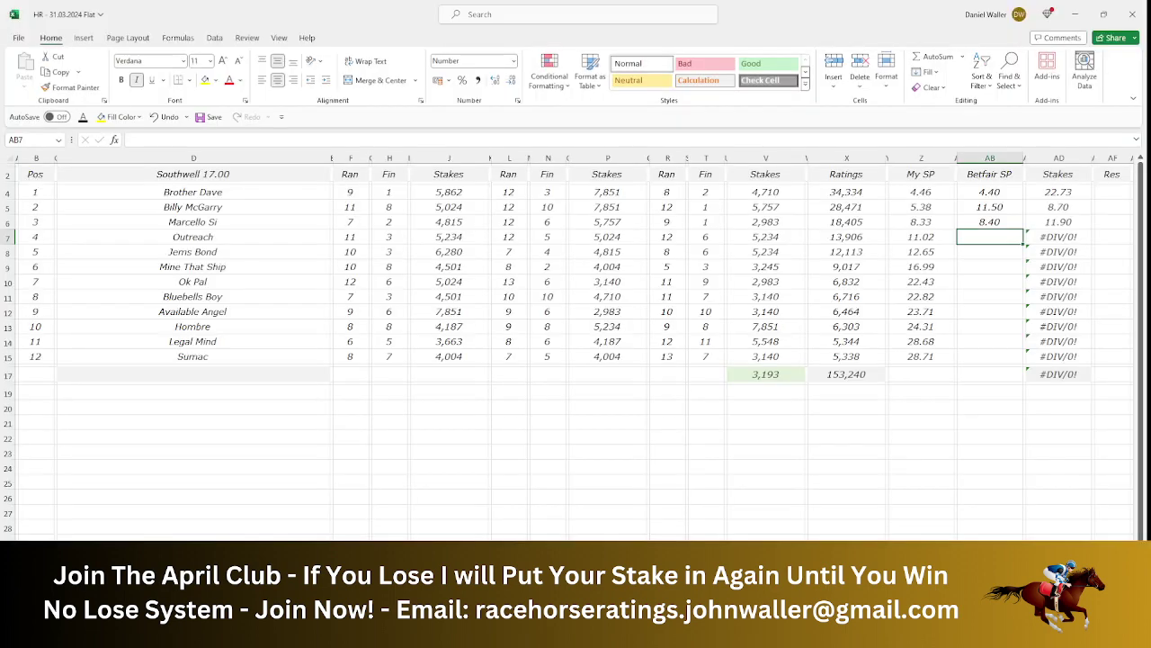
- Enter 8.60 odds for Outreach and overwrite its stake in AD7 with 6.67
{"action": "type", "text": "8.6"}
{"action": "key", "text": "Return"}
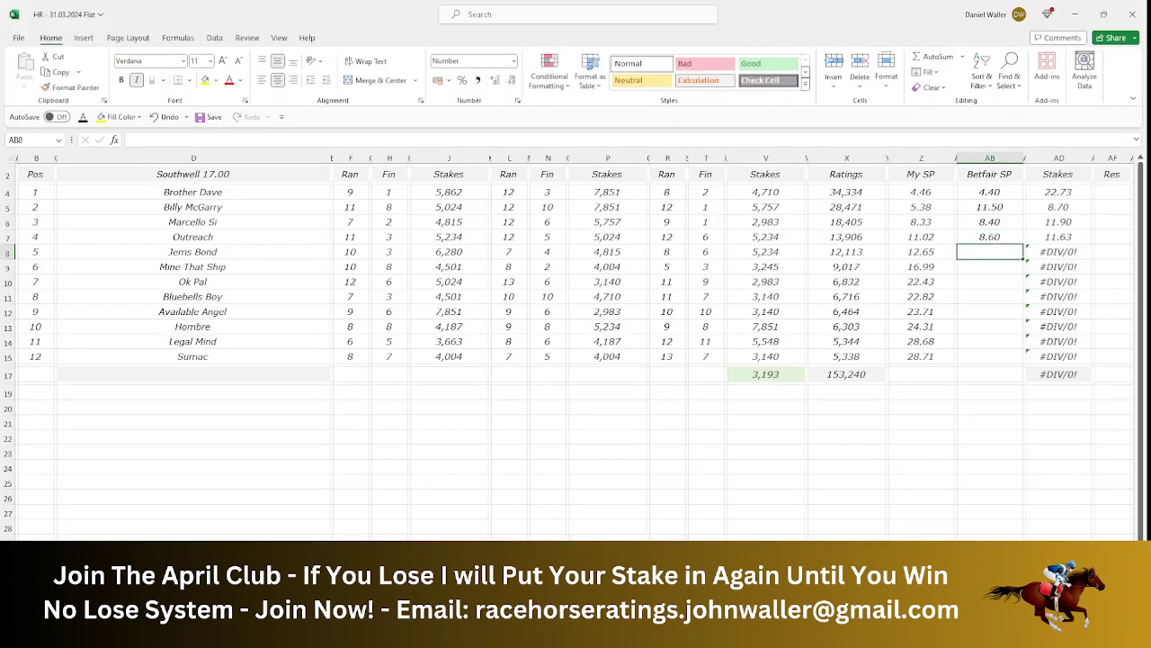
{"action": "left_click_drag", "start_coordinate": [1042, 192], "coordinate": [1046, 220]}
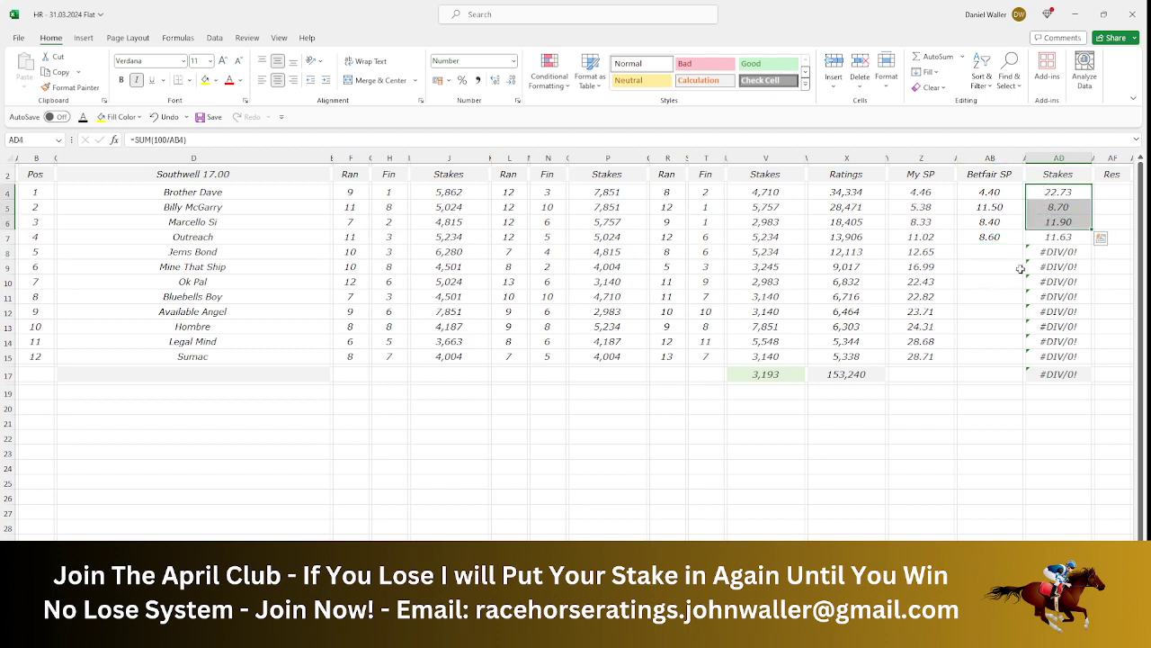
{"action": "left_click", "coordinate": [1057, 236]}
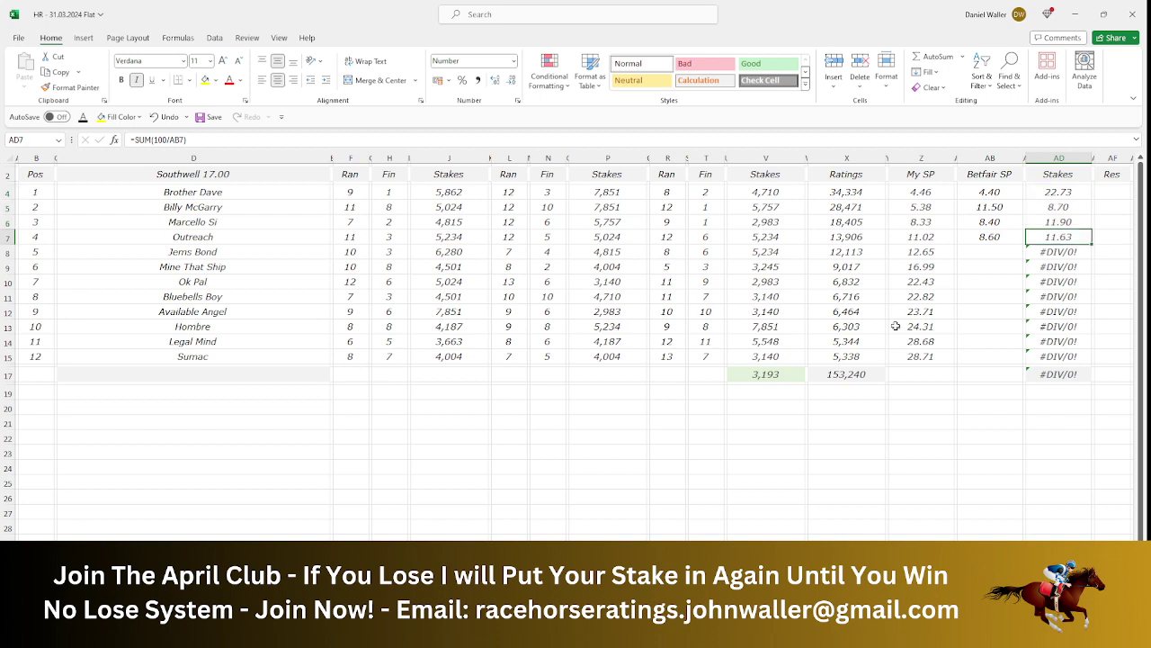
{"action": "type", "text": "6.67"}
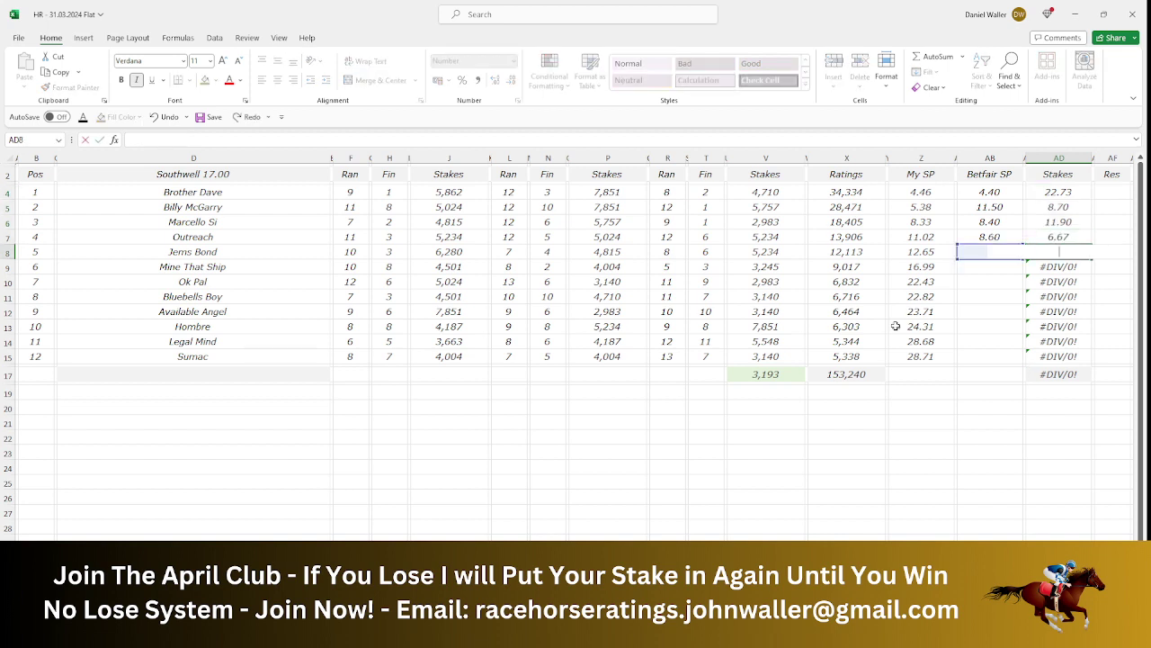
{"action": "key", "text": "Return"}
- Clear the unused stake formulas in AD8:AD15 so the total reads 50.00
{"action": "key", "text": "Delete"}
{"action": "key", "text": "Down"}
{"action": "key", "text": "Delete"}
{"action": "key", "text": "Down"}
{"action": "key", "text": "Delete"}
{"action": "key", "text": "Down"}
{"action": "key", "text": "Delete"}
{"action": "key", "text": "Down"}
{"action": "key", "text": "Delete"}
{"action": "key", "text": "Down"}
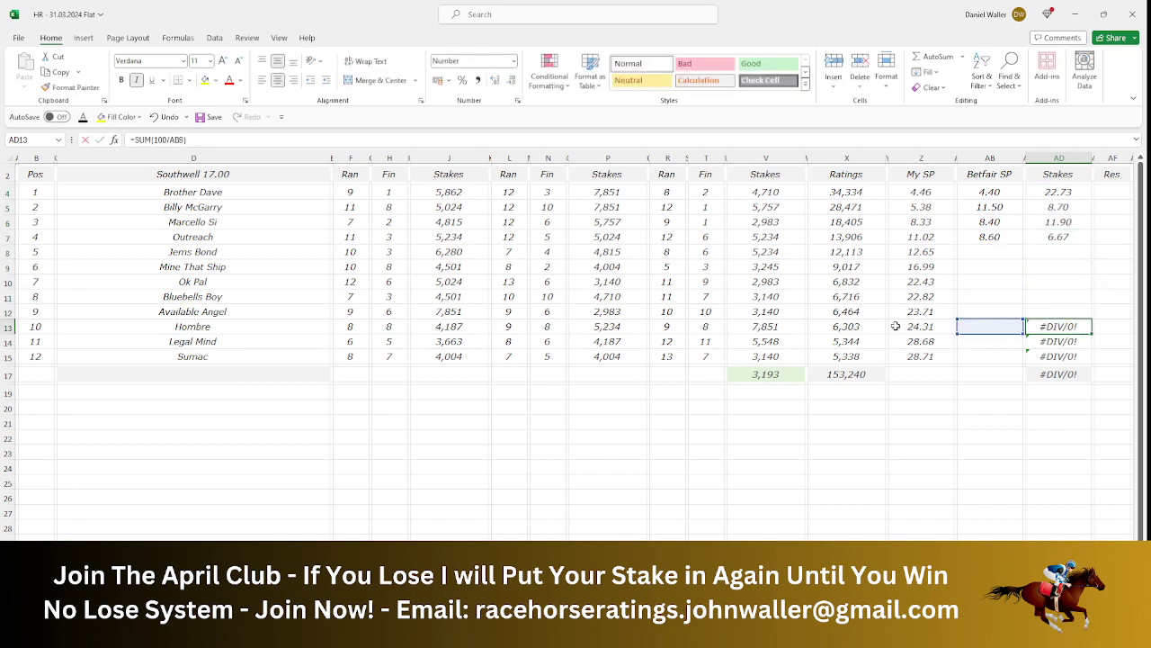
{"action": "key", "text": "Delete"}
{"action": "key", "text": "Down"}
{"action": "key", "text": "Delete"}
{"action": "key", "text": "Down"}
{"action": "key", "text": "Delete"}
{"action": "key", "text": "Up"}
{"action": "key", "text": "Up"}
{"action": "key", "text": "Up"}
{"action": "key", "text": "Up"}
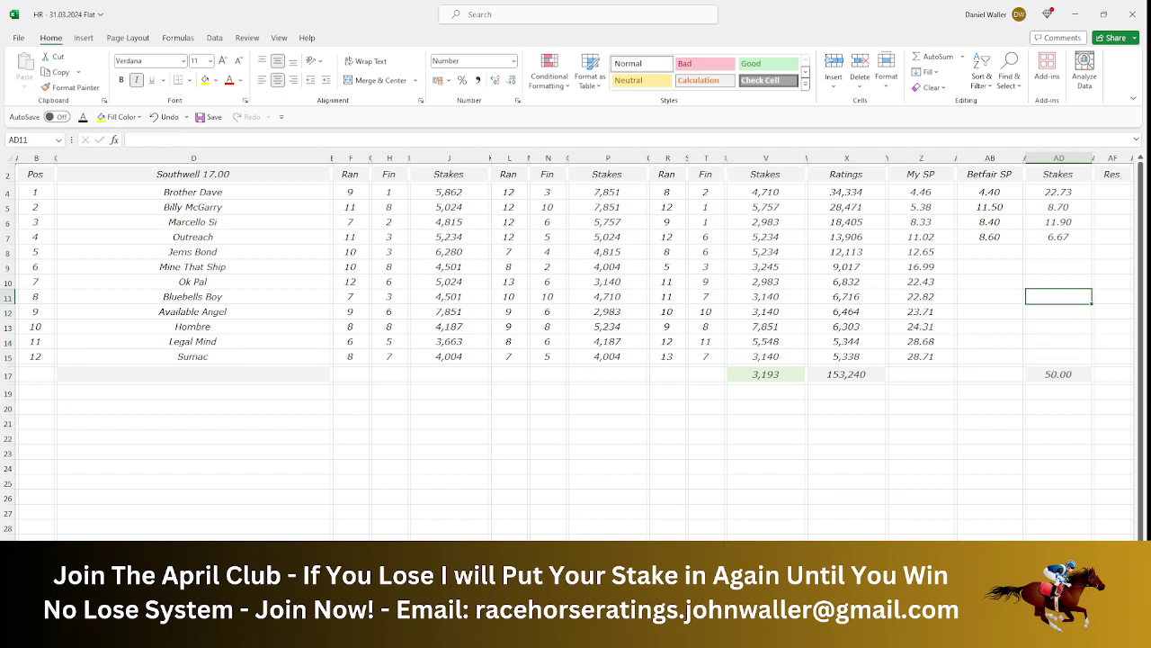
{"action": "key", "text": "alt+Tab"}
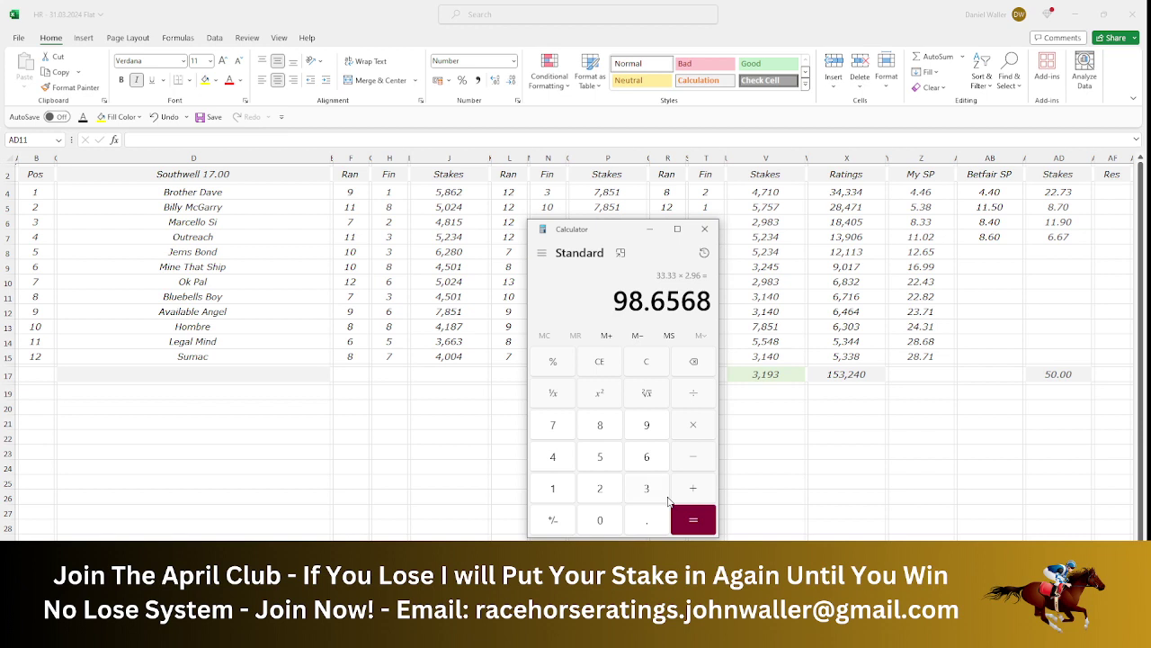
- Calculate Outreach's return of 6.67 × 8.6 = 57.362, then go back to the sheet
{"action": "left_click", "coordinate": [654, 455]}
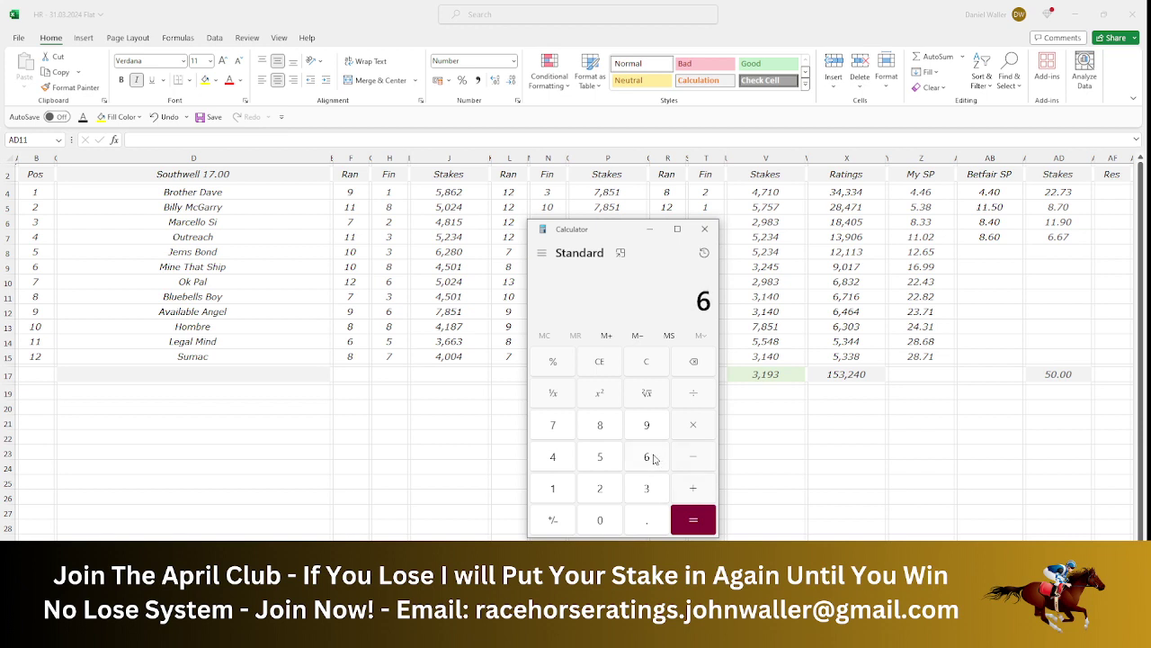
{"action": "left_click", "coordinate": [650, 518]}
{"action": "left_click", "coordinate": [644, 462]}
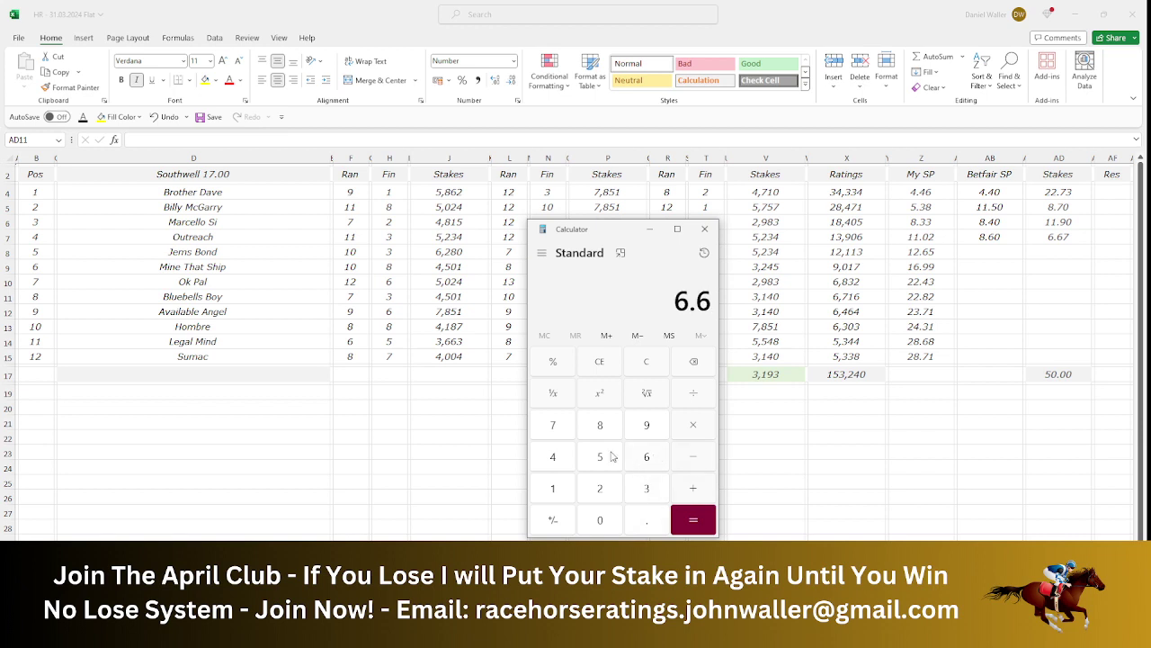
{"action": "left_click", "coordinate": [558, 431]}
{"action": "left_click", "coordinate": [685, 429]}
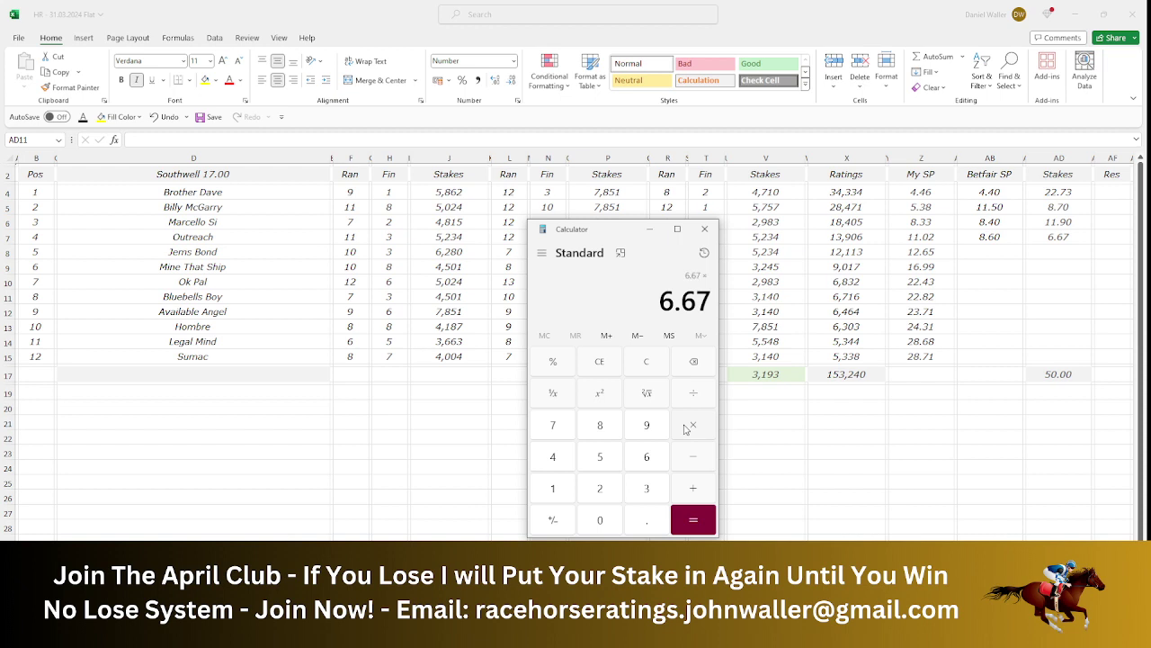
{"action": "left_click", "coordinate": [601, 429]}
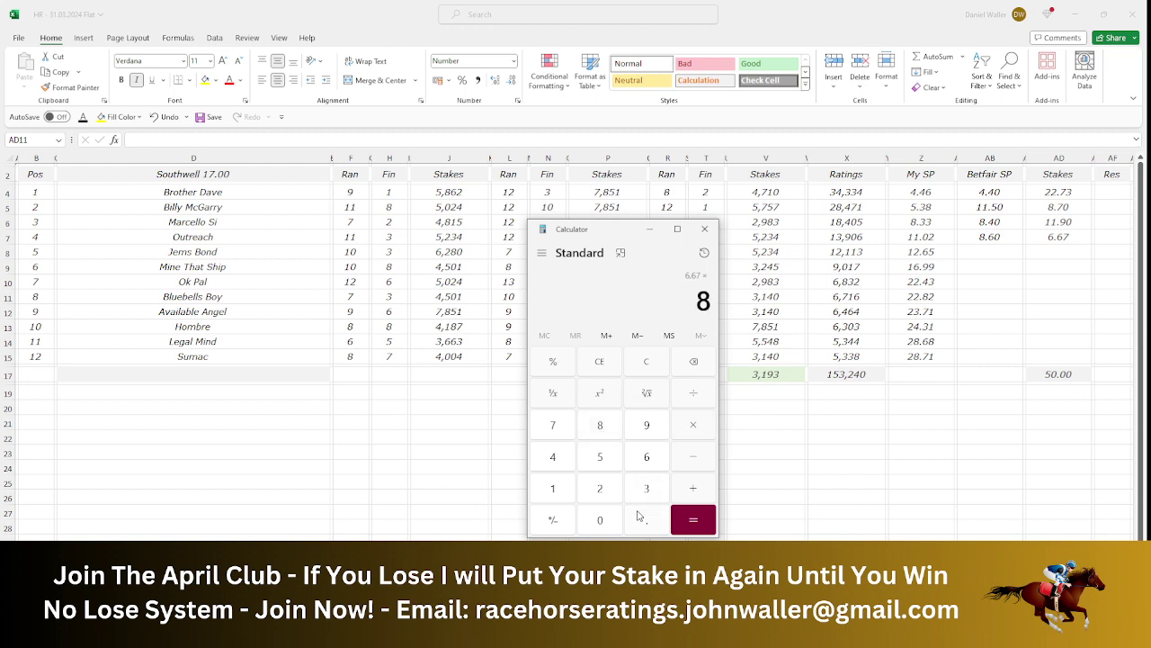
{"action": "left_click", "coordinate": [642, 518]}
{"action": "left_click", "coordinate": [646, 457]}
{"action": "left_click", "coordinate": [693, 529]}
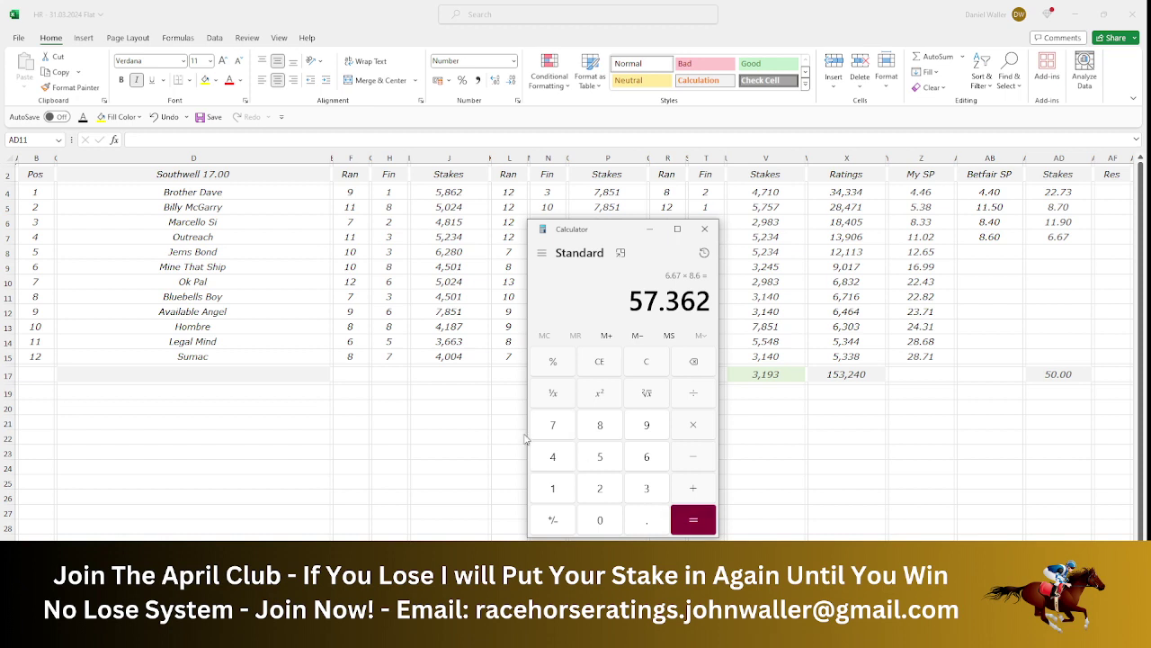
{"action": "key", "text": "alt+Tab"}
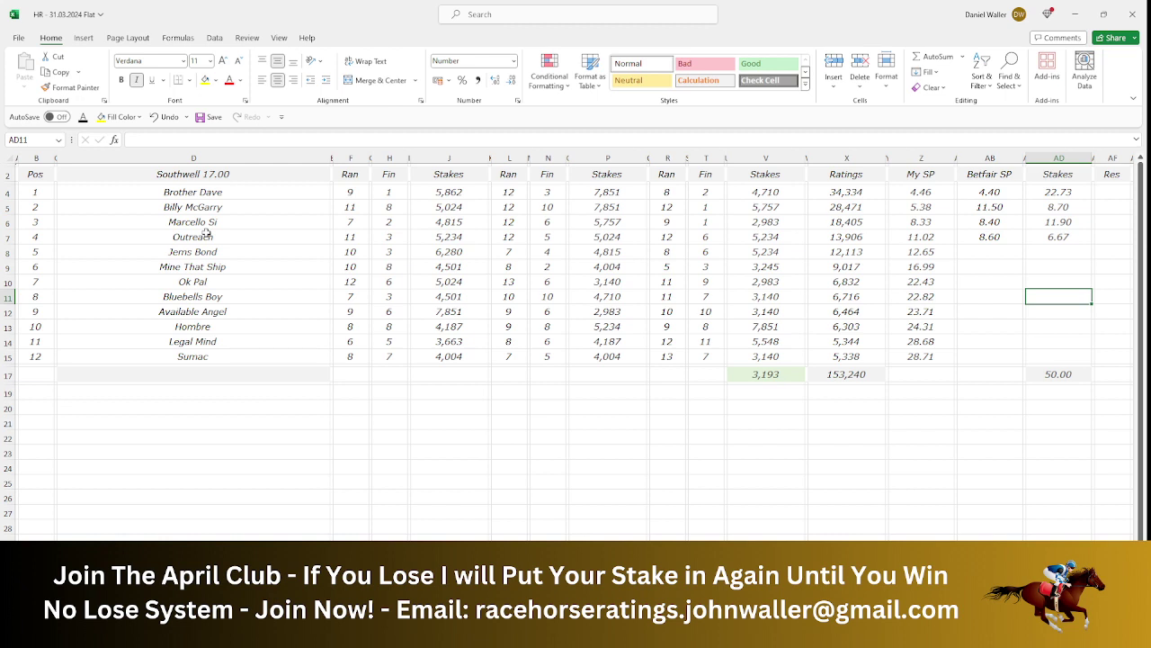
- Reselect cell B2 and save the ratings workbook
{"action": "left_click", "coordinate": [206, 234]}
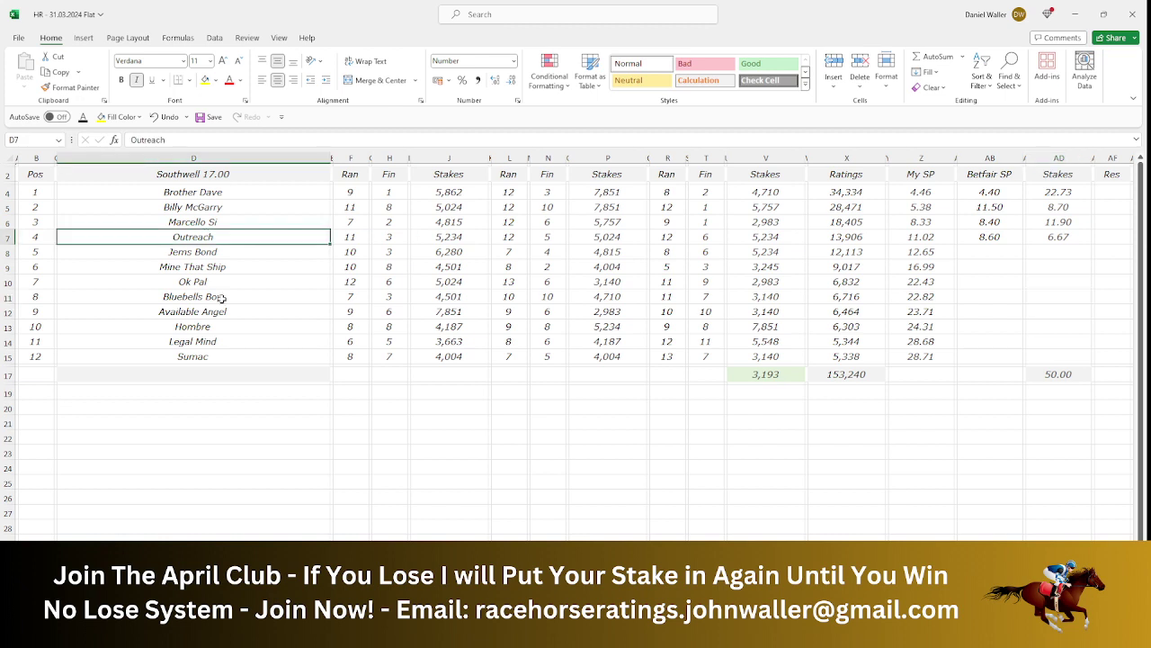
{"action": "left_click", "coordinate": [34, 177]}
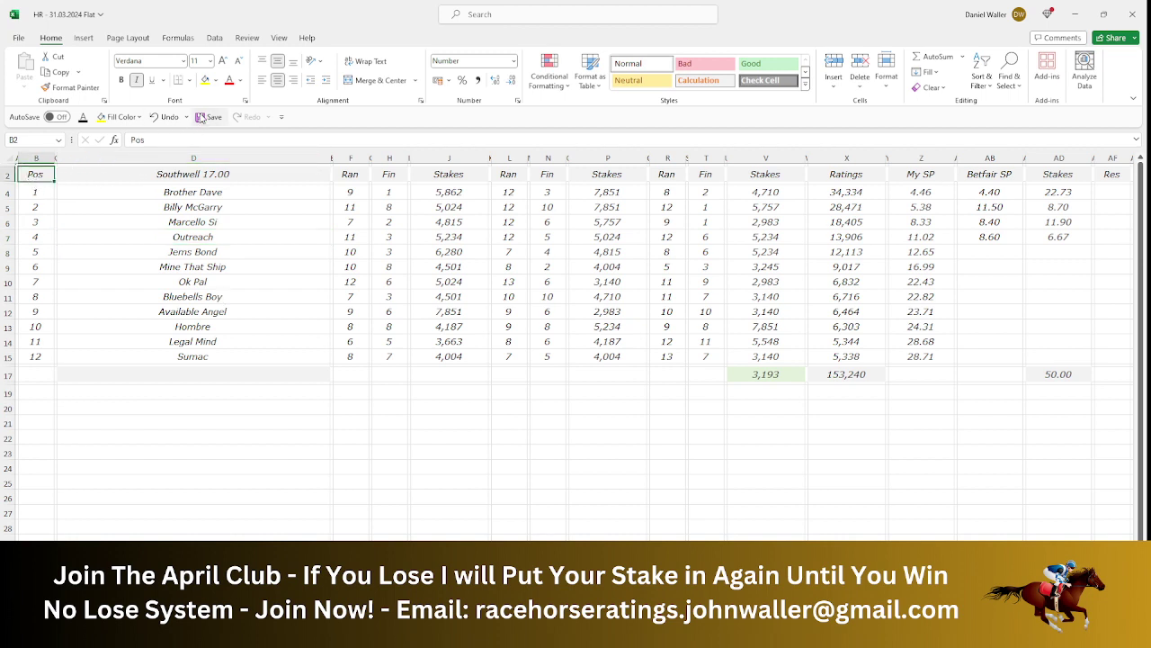
{"action": "left_click", "coordinate": [200, 118]}
- Open Racing Post's 5:35 Southwell racecard and scroll to its runners, headed by Yoshimi
{"action": "key", "text": "alt+Tab"}
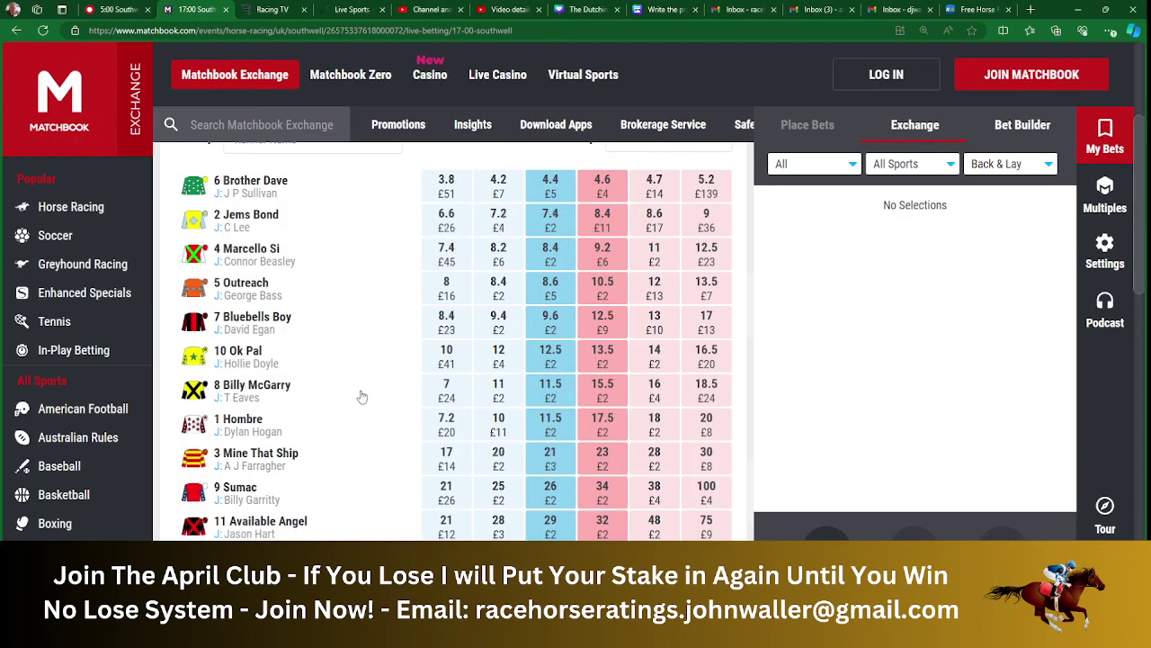
{"action": "left_click", "coordinate": [112, 11]}
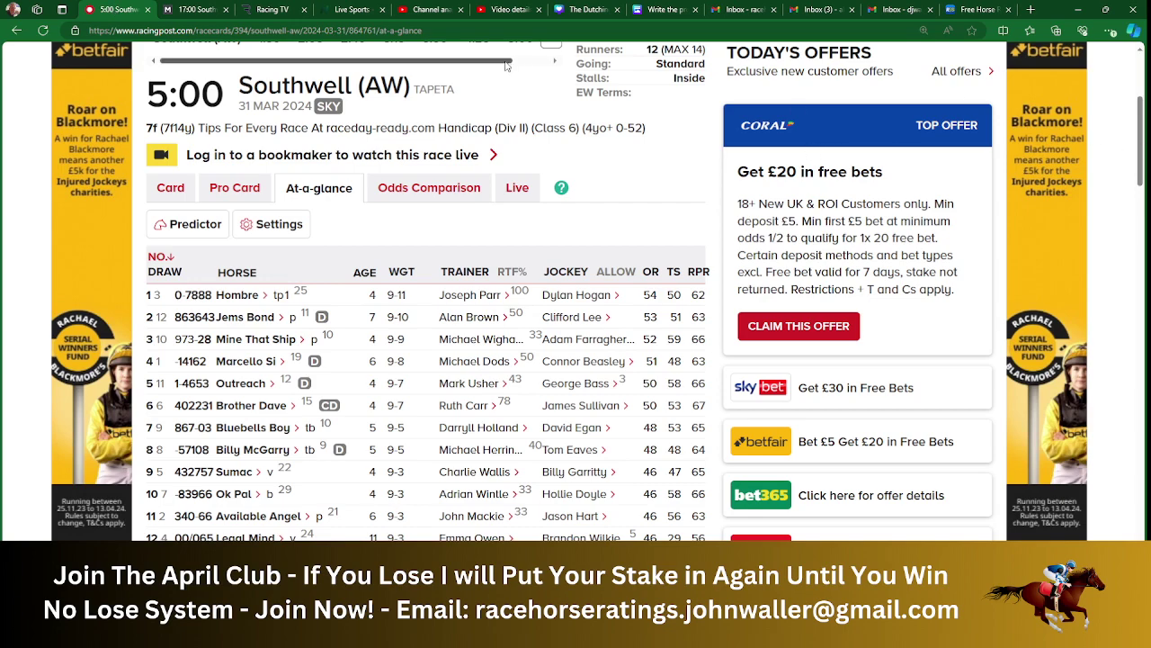
{"action": "left_click_drag", "start_coordinate": [509, 61], "coordinate": [544, 61]}
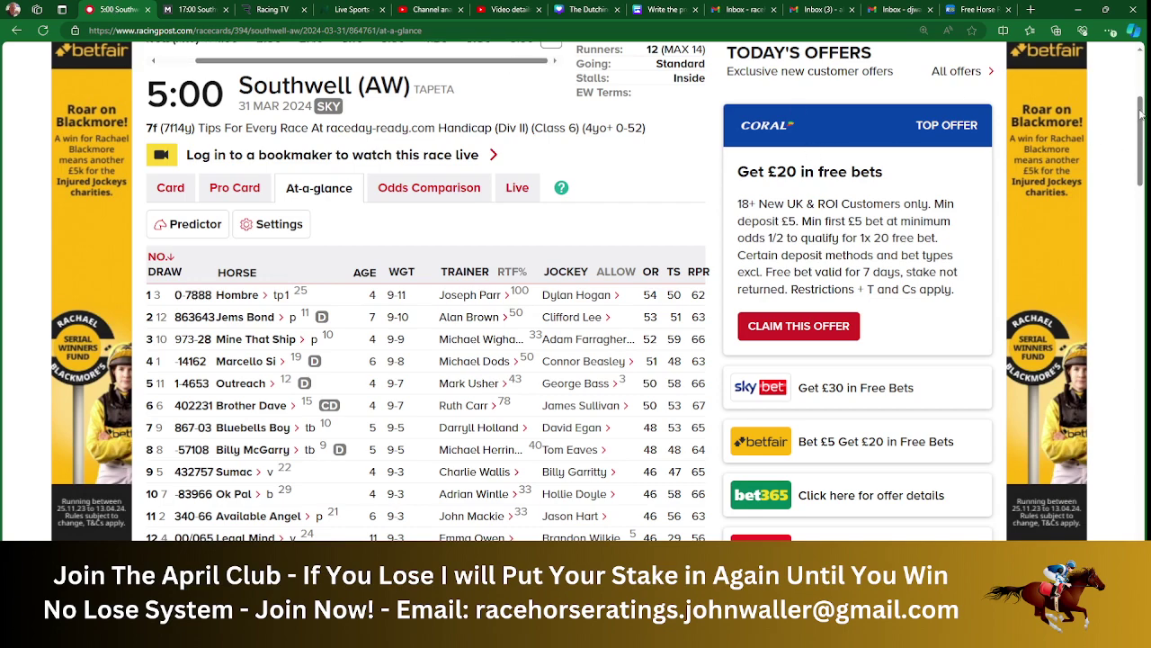
{"action": "scroll", "coordinate": [1143, 108], "scroll_direction": "up", "scroll_amount": 1}
{"action": "left_click", "coordinate": [522, 104]}
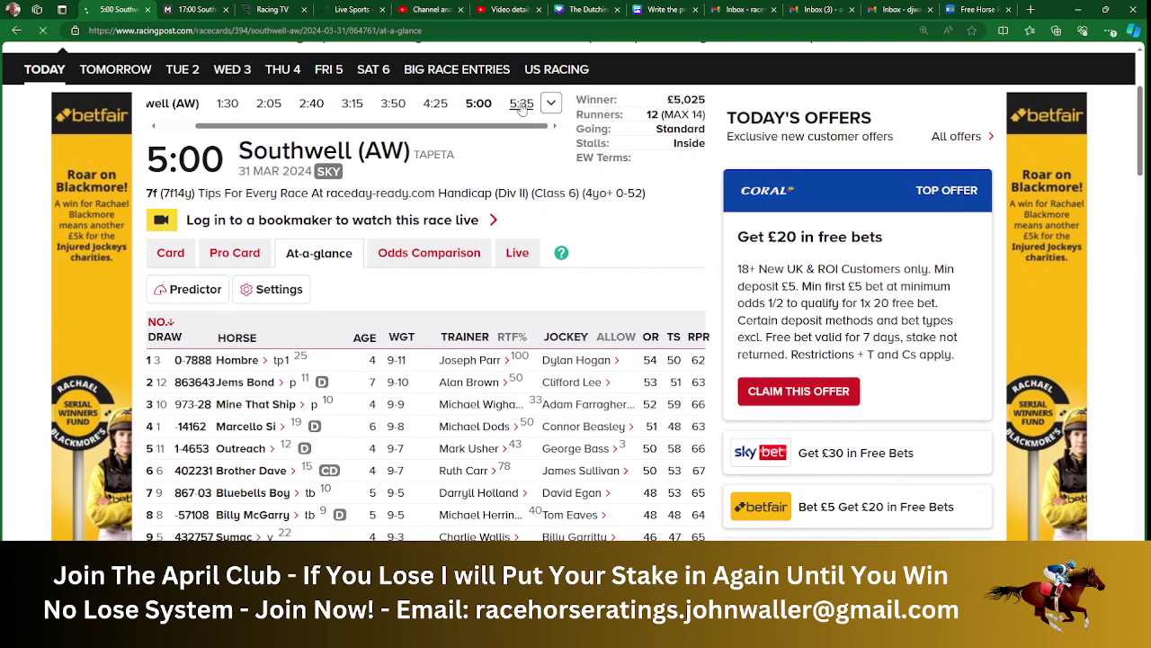
{"action": "scroll", "coordinate": [576, 360], "scroll_direction": "down", "scroll_amount": 3}
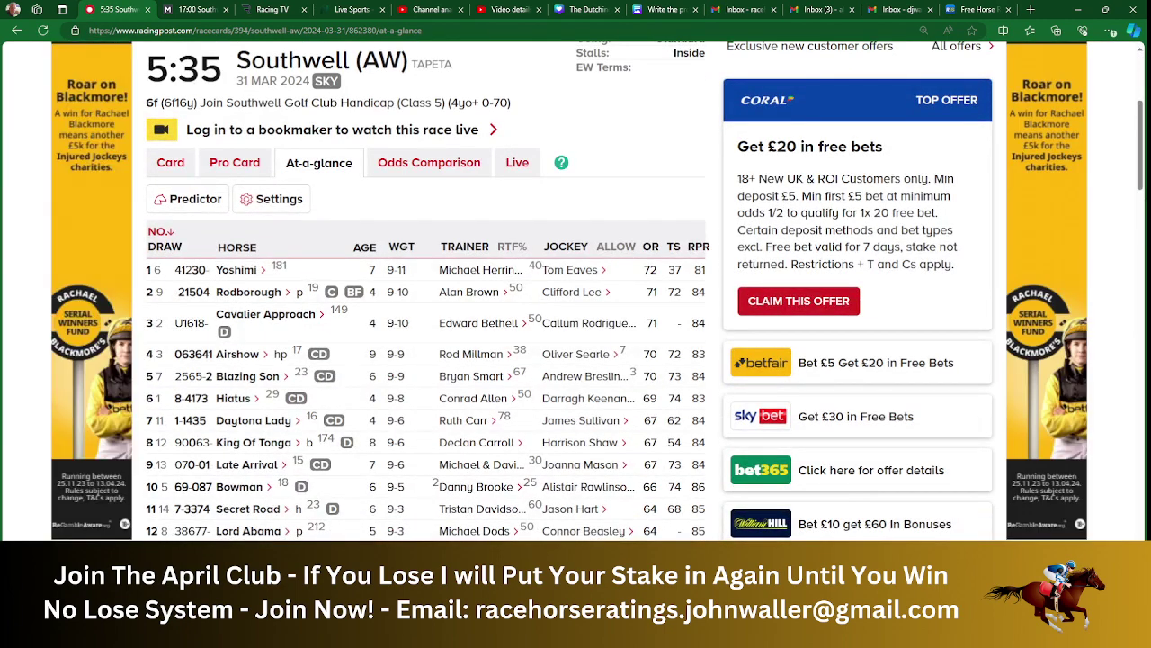
{"action": "scroll", "coordinate": [575, 360], "scroll_direction": "up", "scroll_amount": 1}
{"action": "scroll", "coordinate": [575, 360], "scroll_direction": "down", "scroll_amount": 2}
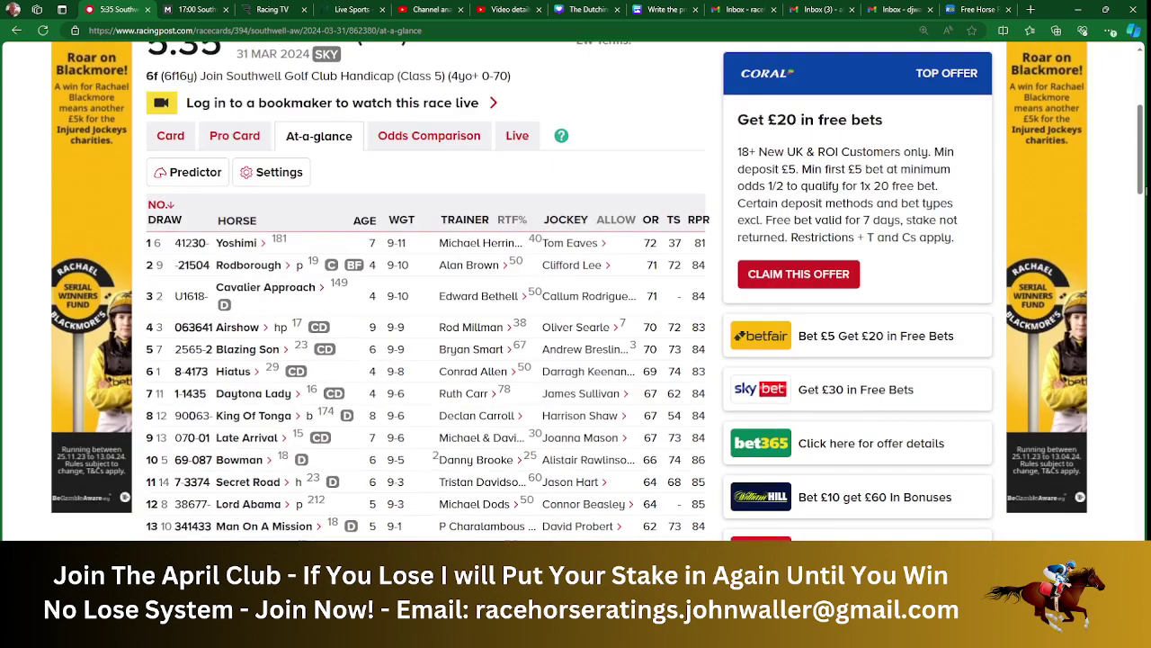
{"action": "scroll", "coordinate": [576, 360], "scroll_direction": "down", "scroll_amount": 1}
{"action": "scroll", "coordinate": [576, 360], "scroll_direction": "up", "scroll_amount": 1}
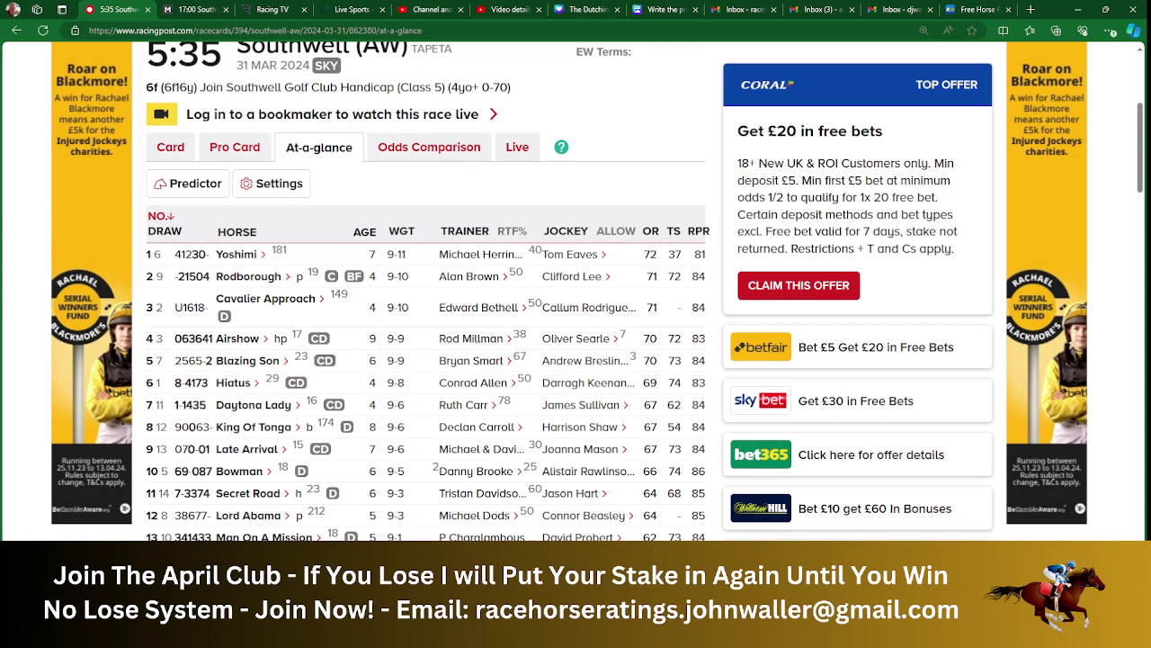
- On the Southwell 17.35 sheet, enter Late Arrival's Matchbook odds of 8.20 as Betfair SP
{"action": "key", "text": "alt+Tab"}
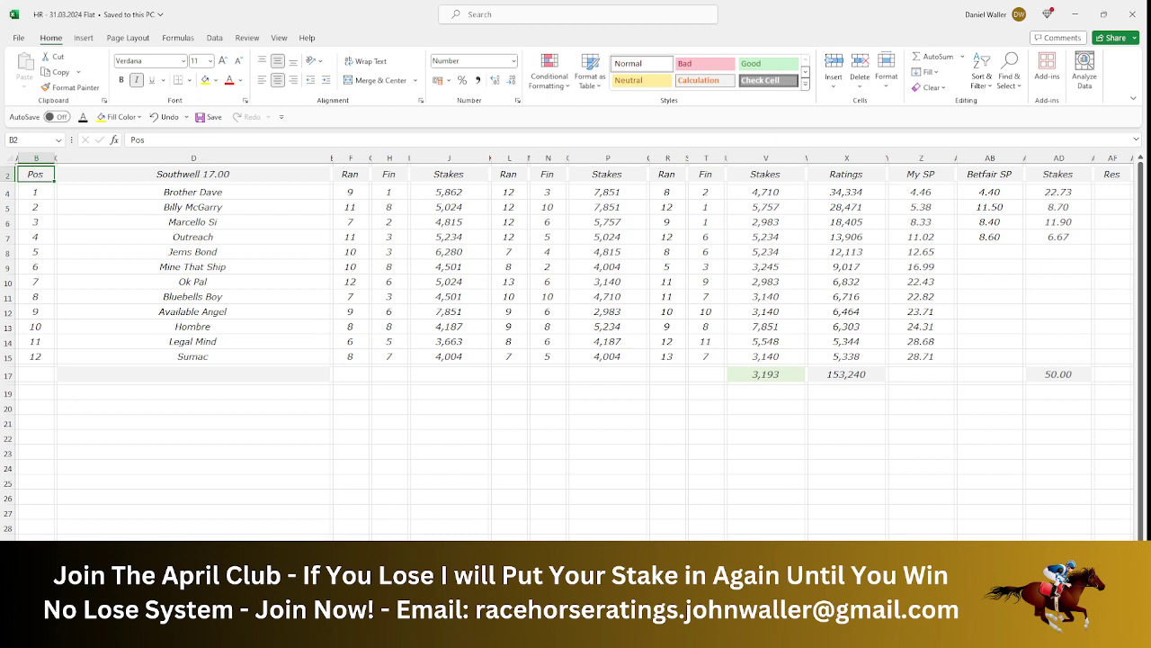
{"action": "left_click", "coordinate": [786, 538]}
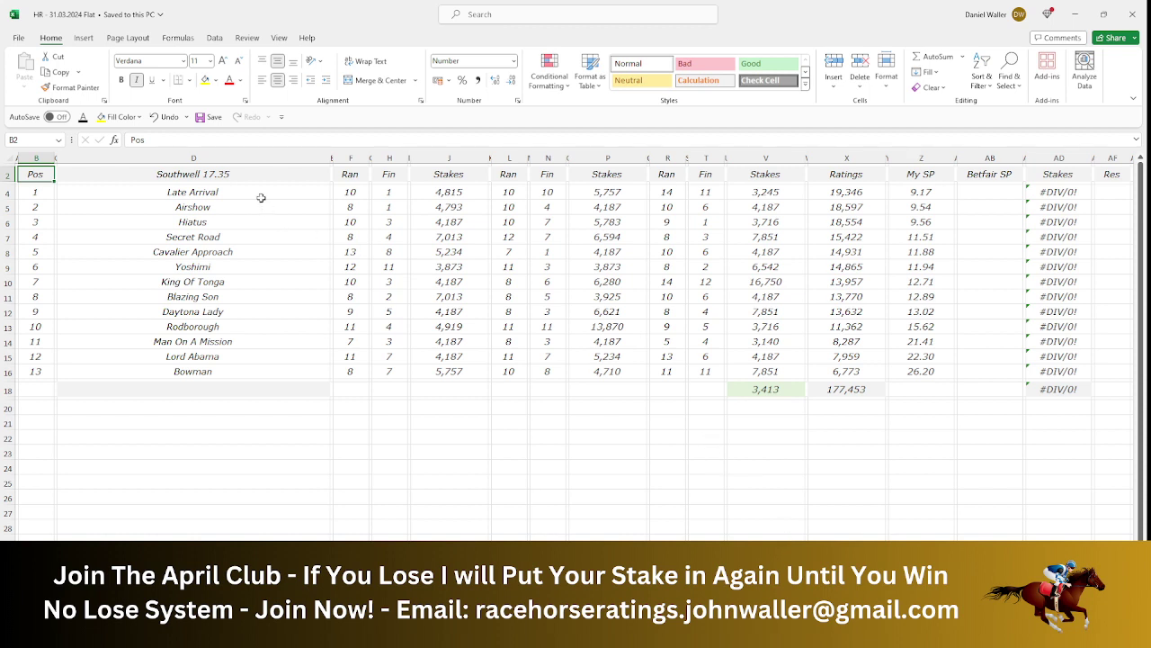
{"action": "left_click", "coordinate": [986, 194]}
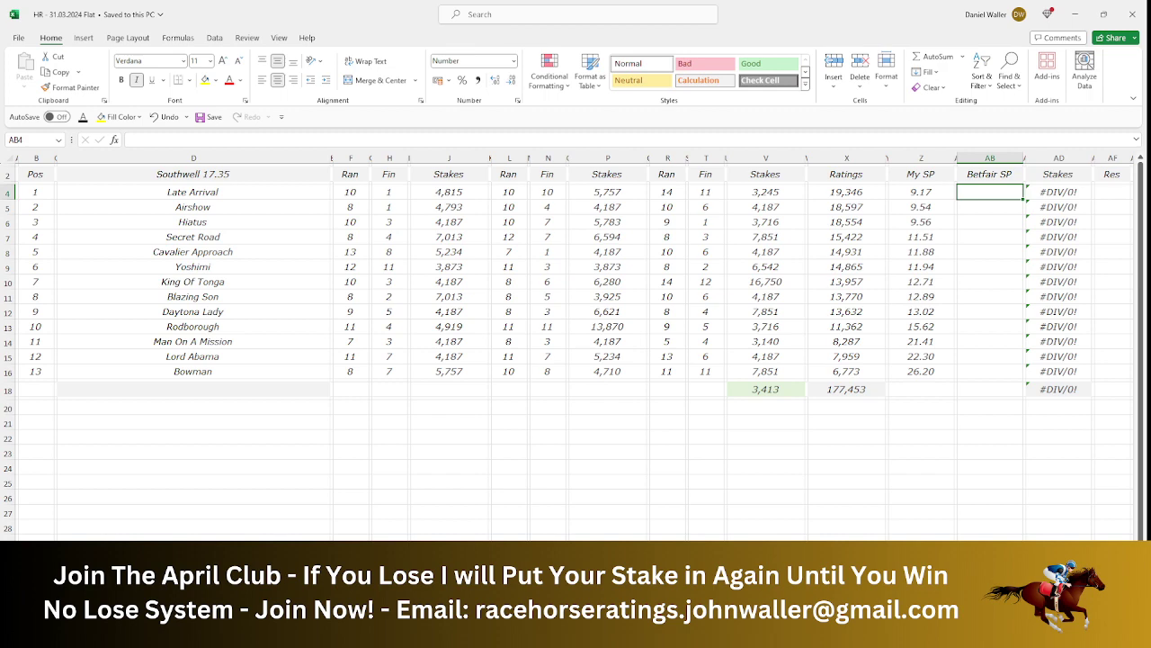
{"action": "key", "text": "alt+Tab"}
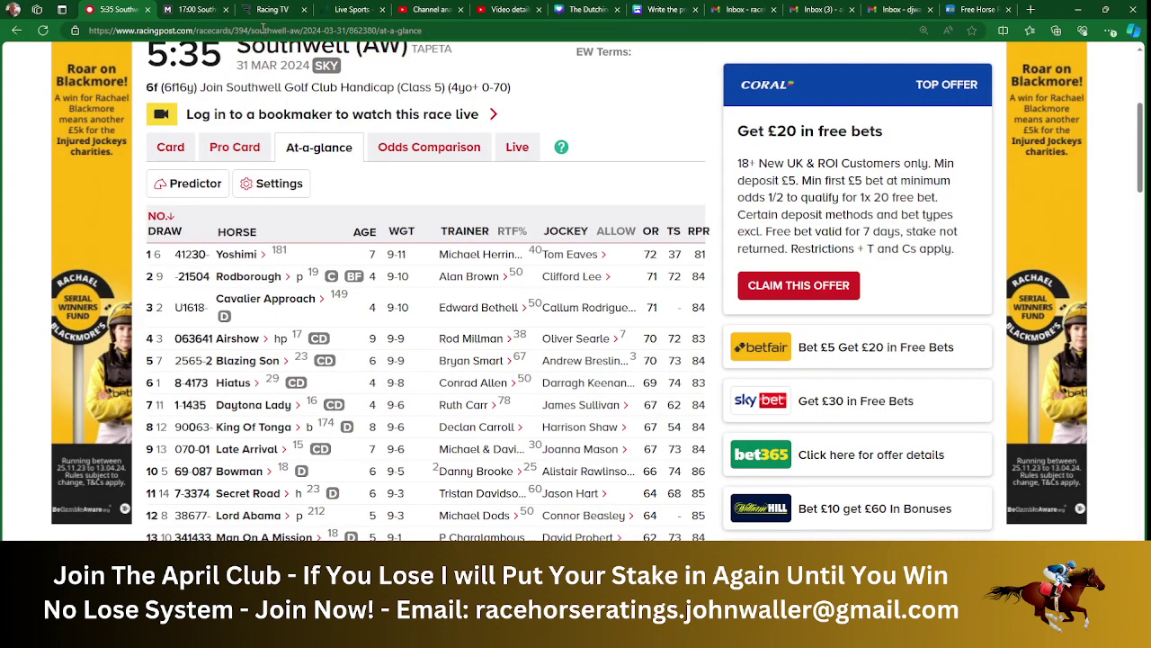
{"action": "left_click", "coordinate": [195, 11]}
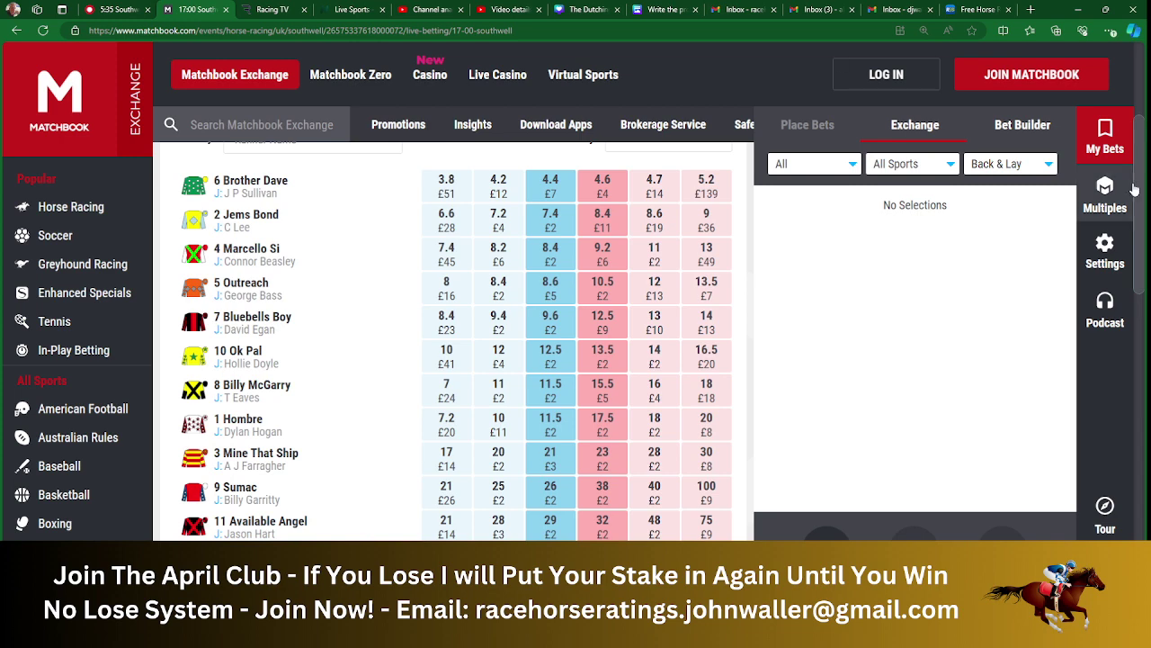
{"action": "scroll", "coordinate": [671, 252], "scroll_direction": "up", "scroll_amount": 3}
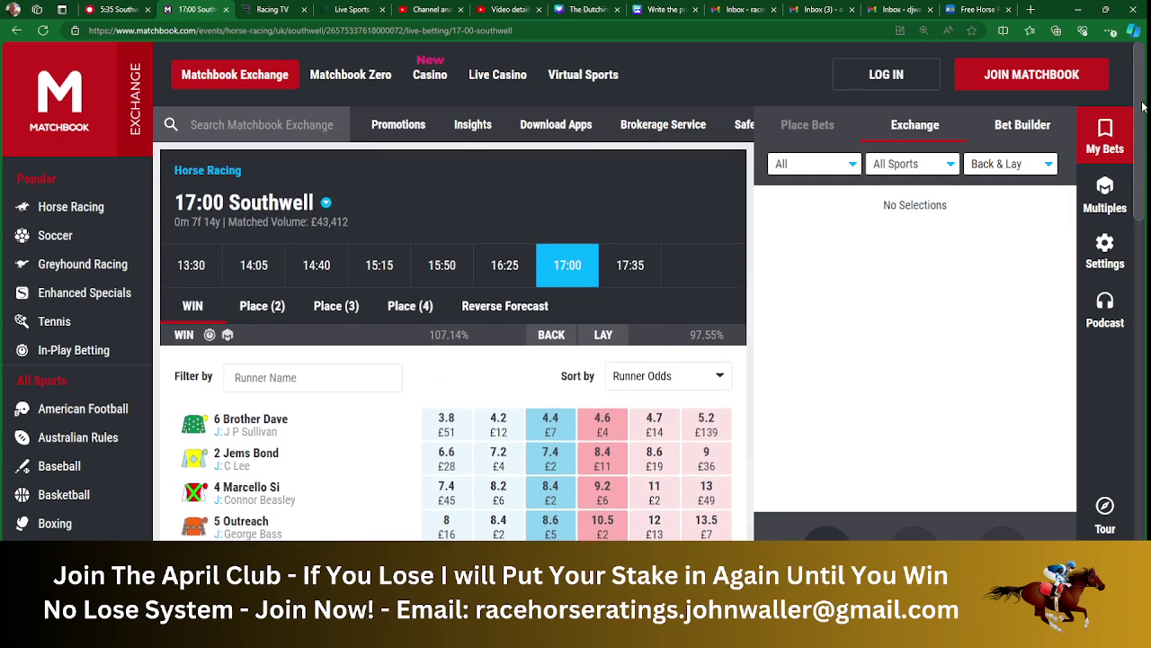
{"action": "left_click", "coordinate": [617, 265]}
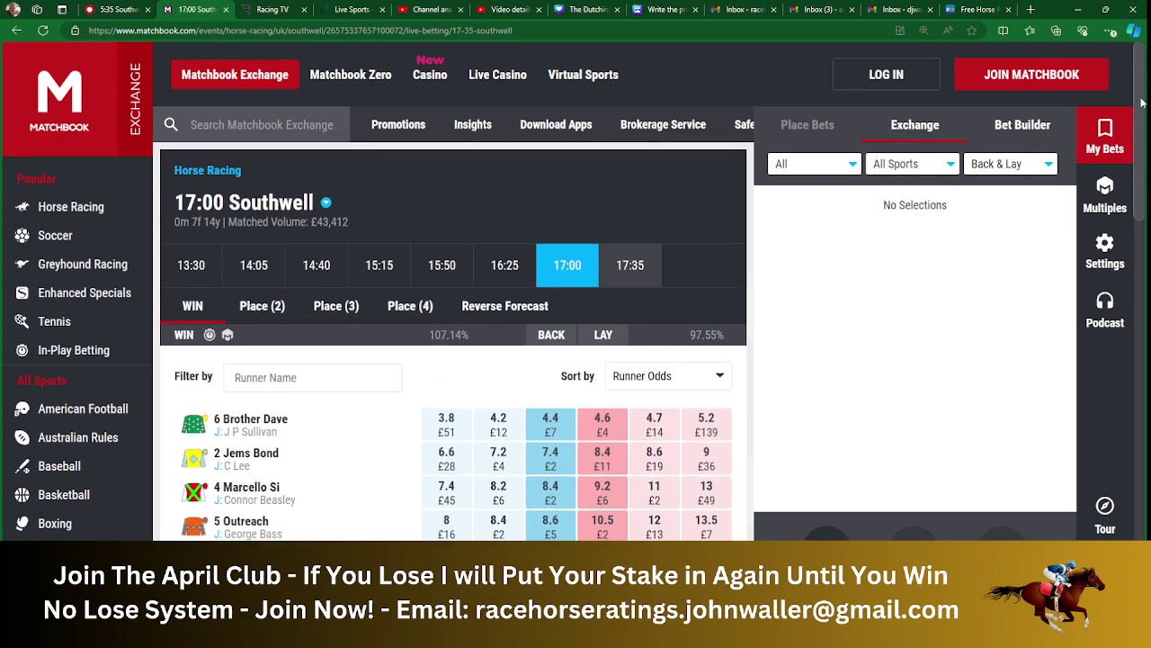
{"action": "scroll", "coordinate": [454, 360], "scroll_direction": "down", "scroll_amount": 3}
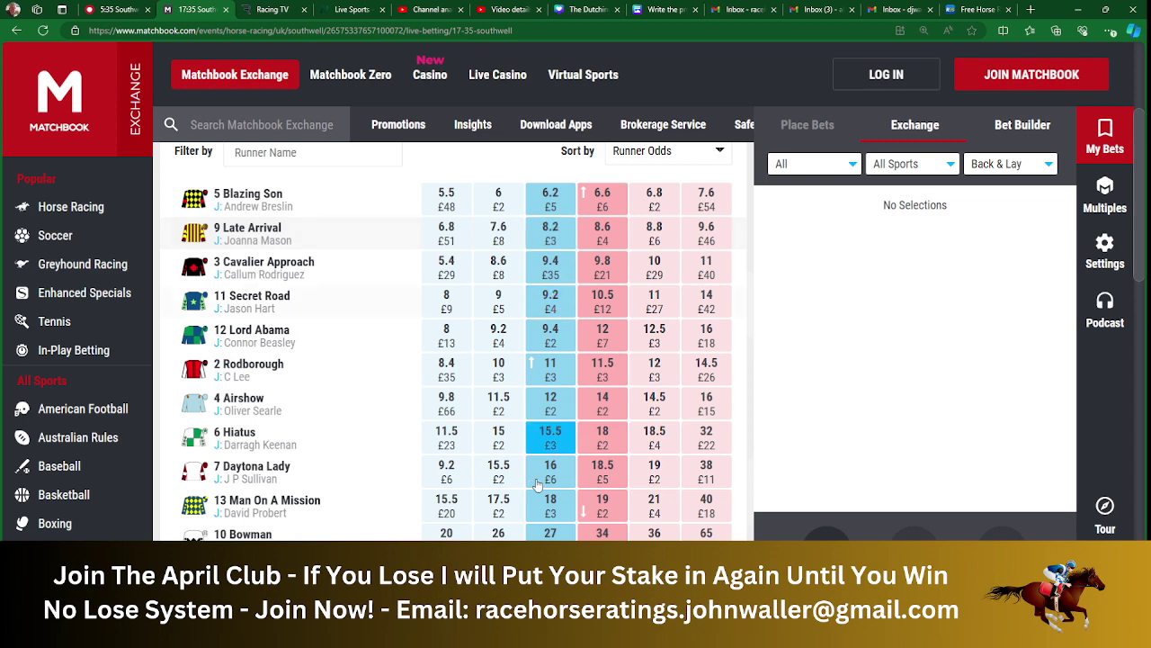
{"action": "key", "text": "alt+Tab"}
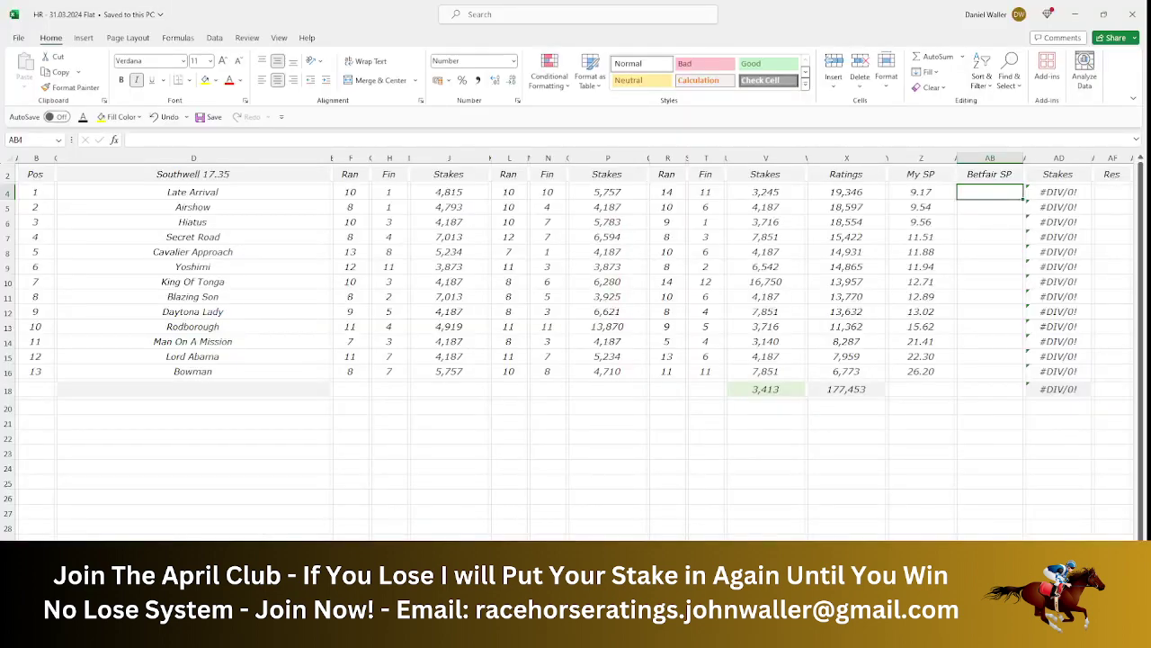
{"action": "type", "text": "8.20"}
{"action": "key", "text": "Tab"}
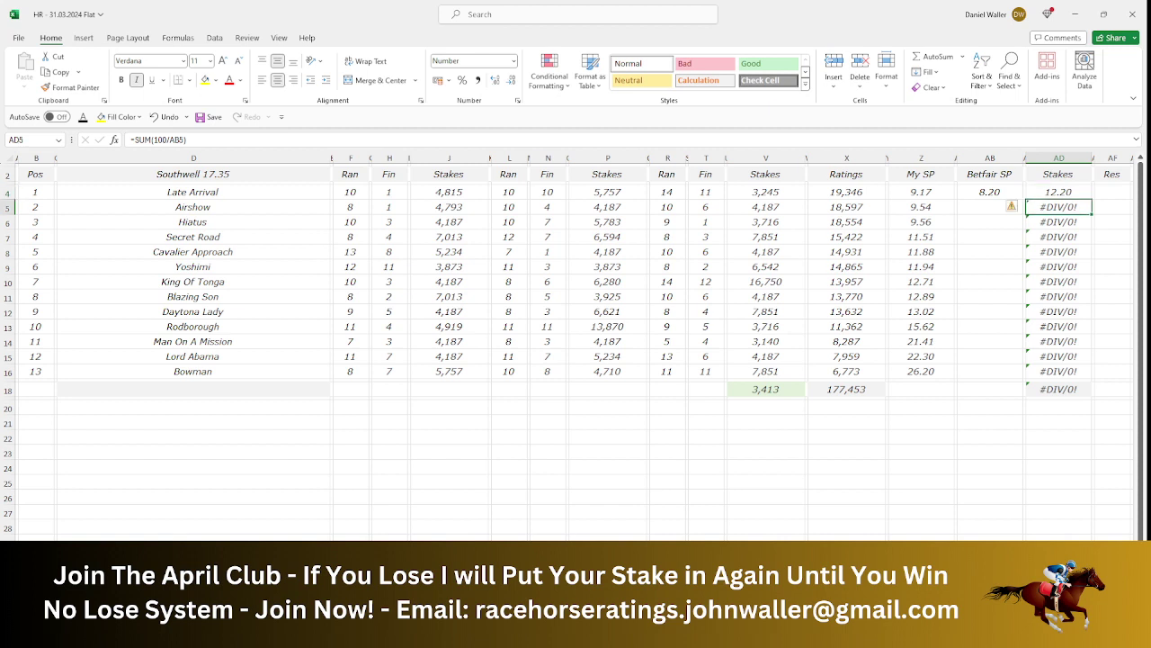
{"action": "key", "text": "Return"}
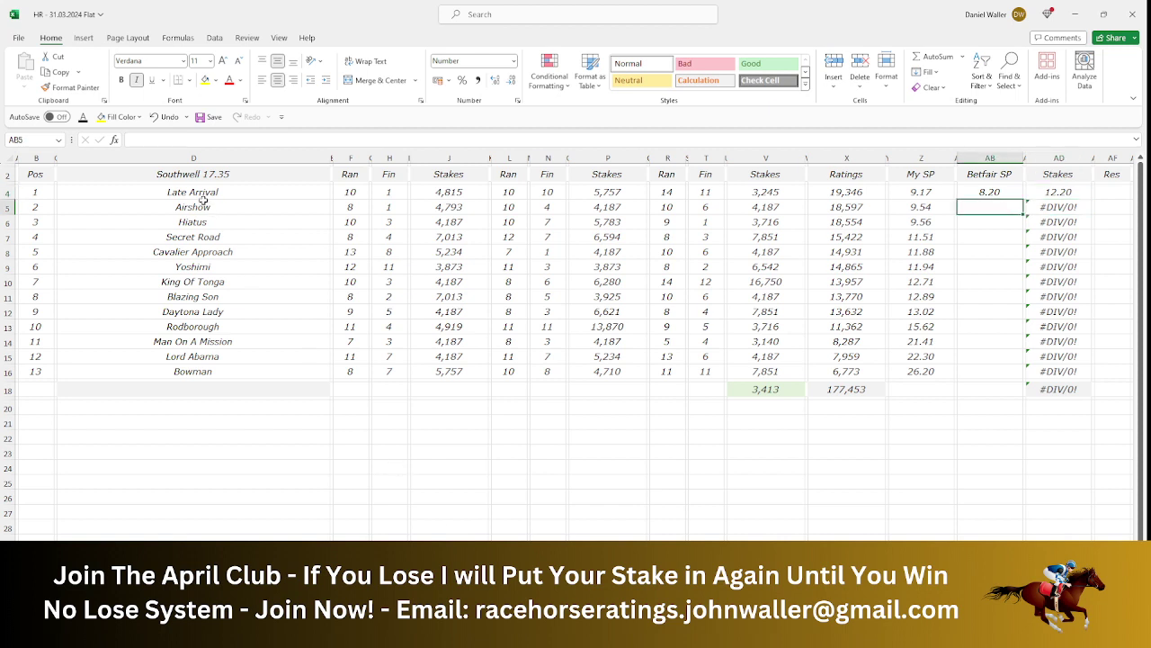
- Enter Matchbook odds 12.00 for Airshow and 15.50 for Hiatus
{"action": "key", "text": "alt+Tab"}
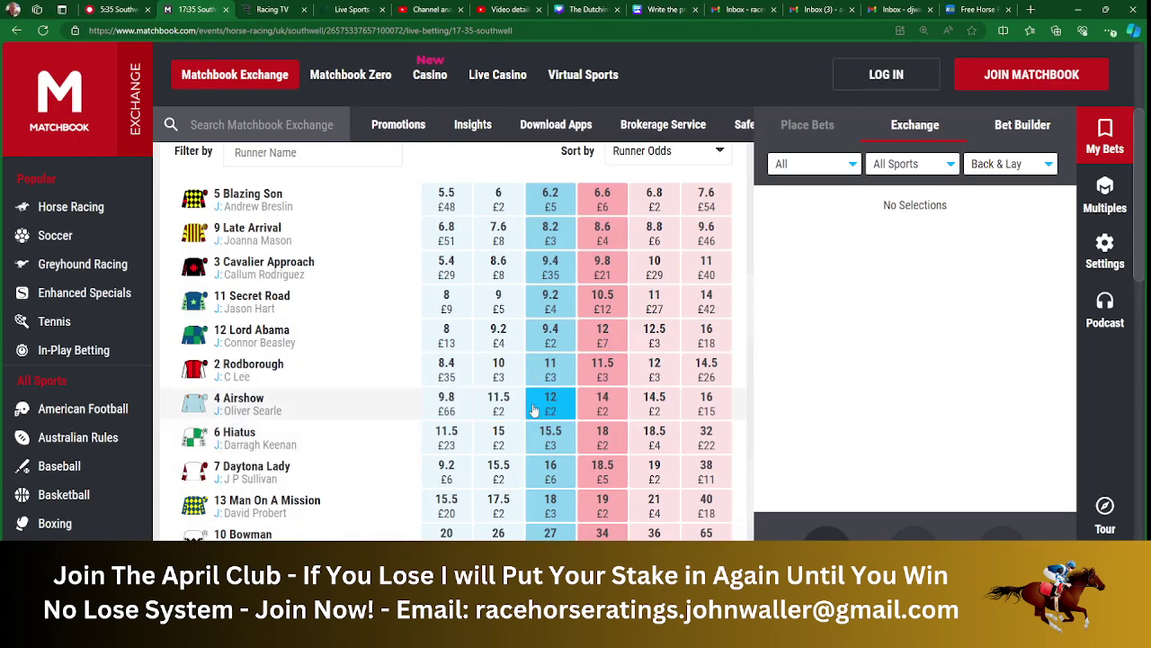
{"action": "key", "text": "alt+Tab"}
{"action": "type", "text": "12"}
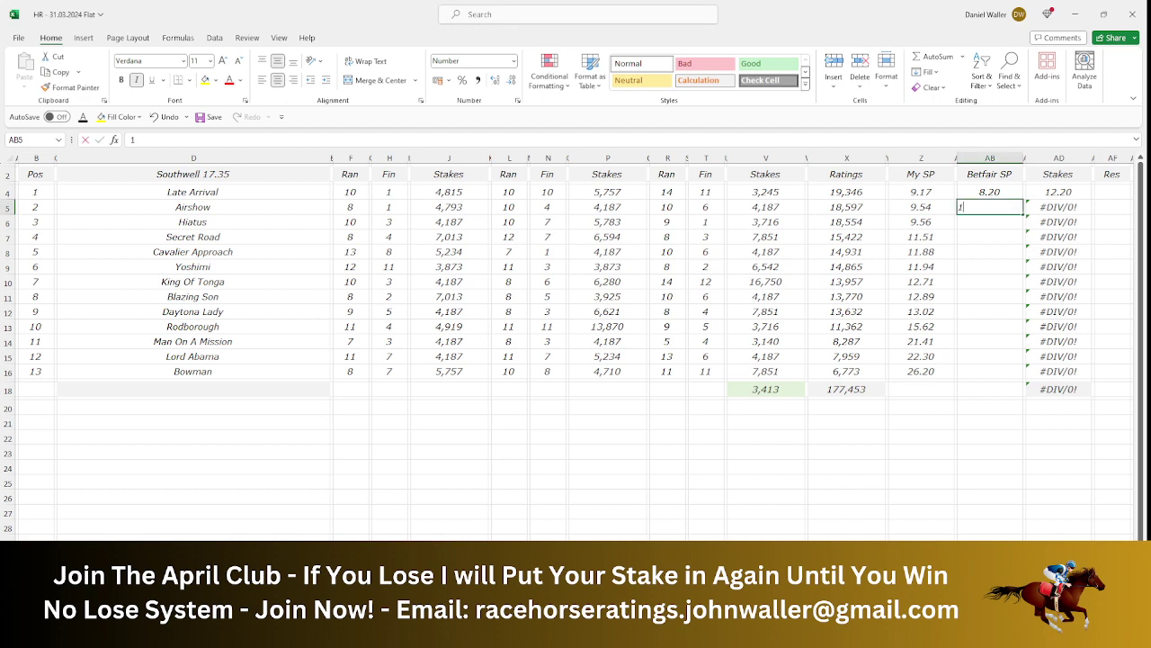
{"action": "key", "text": "Tab"}
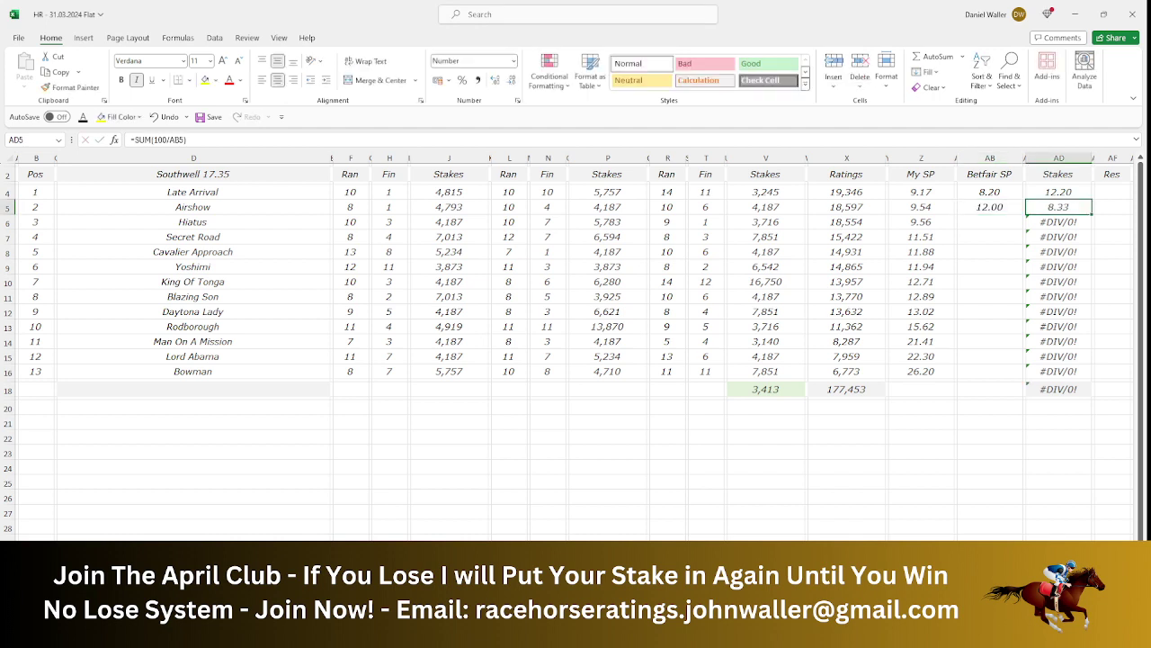
{"action": "key", "text": "Down"}
{"action": "key", "text": "Left"}
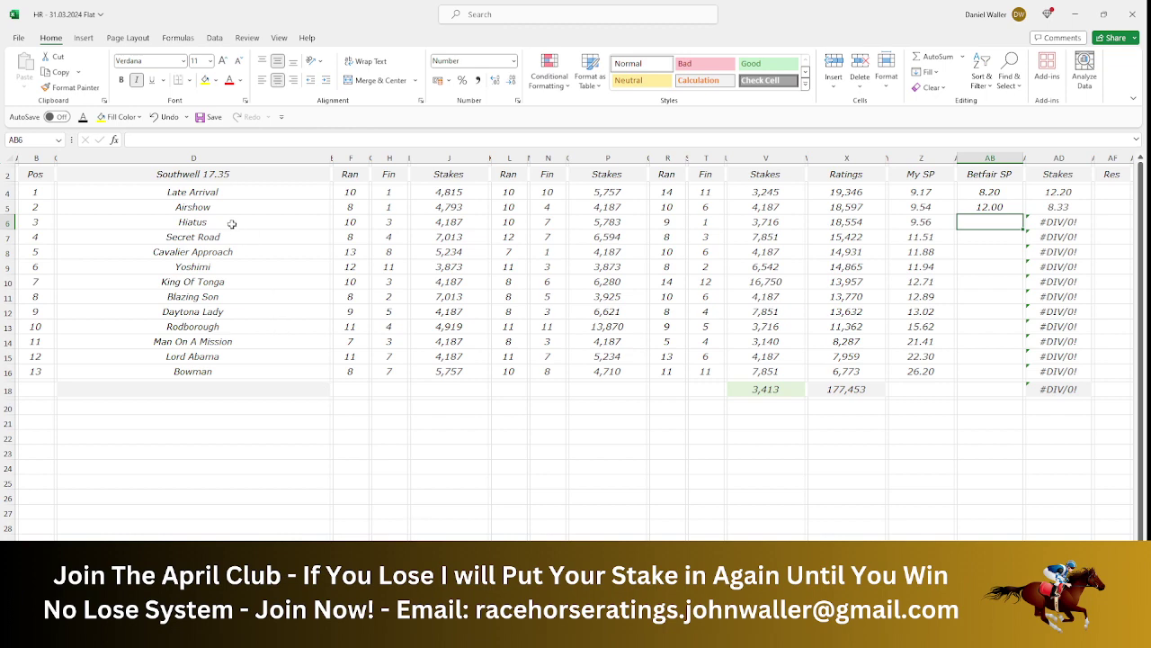
{"action": "key", "text": "alt+Tab"}
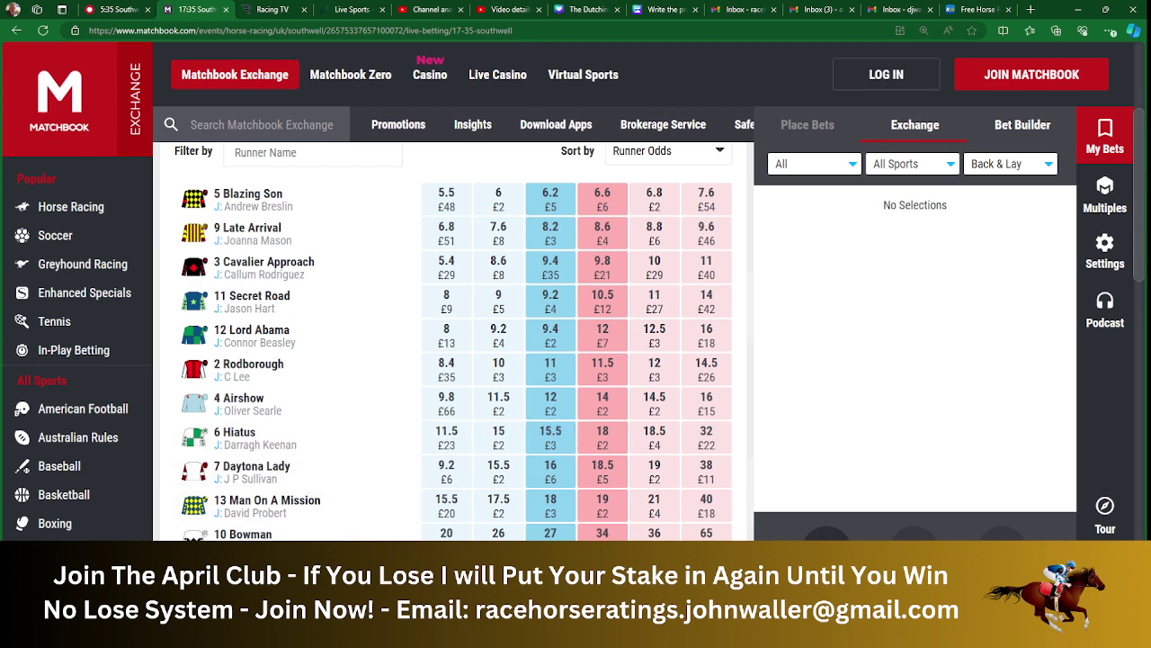
{"action": "key", "text": "alt+Tab"}
{"action": "type", "text": "1"}
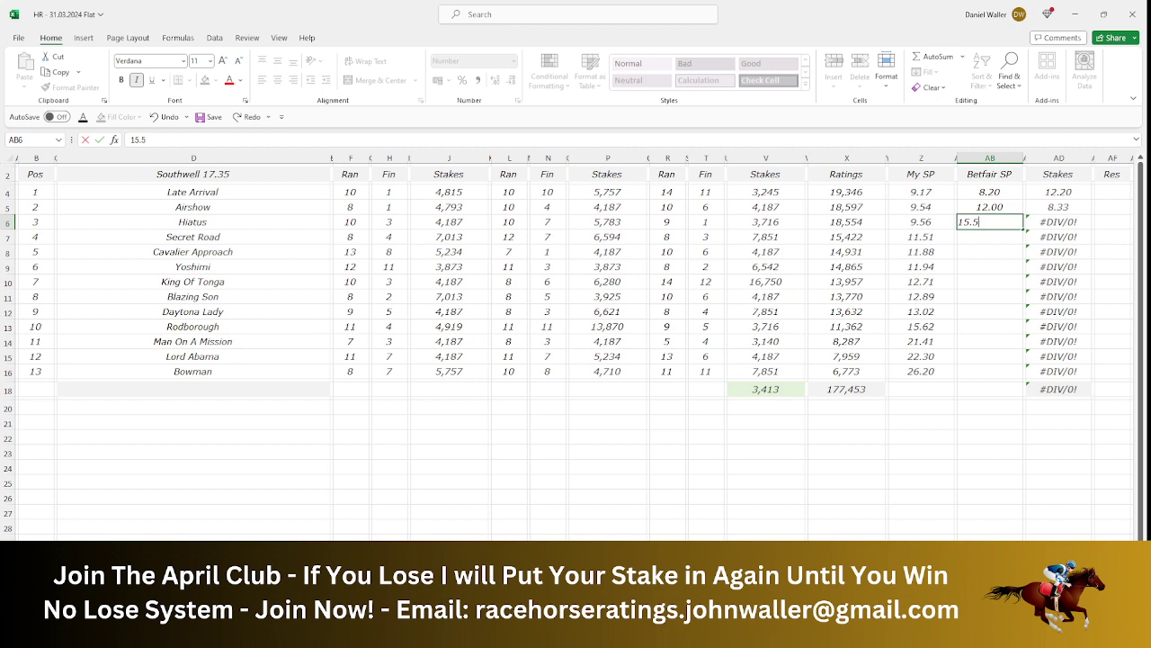
{"action": "key", "text": "Tab"}
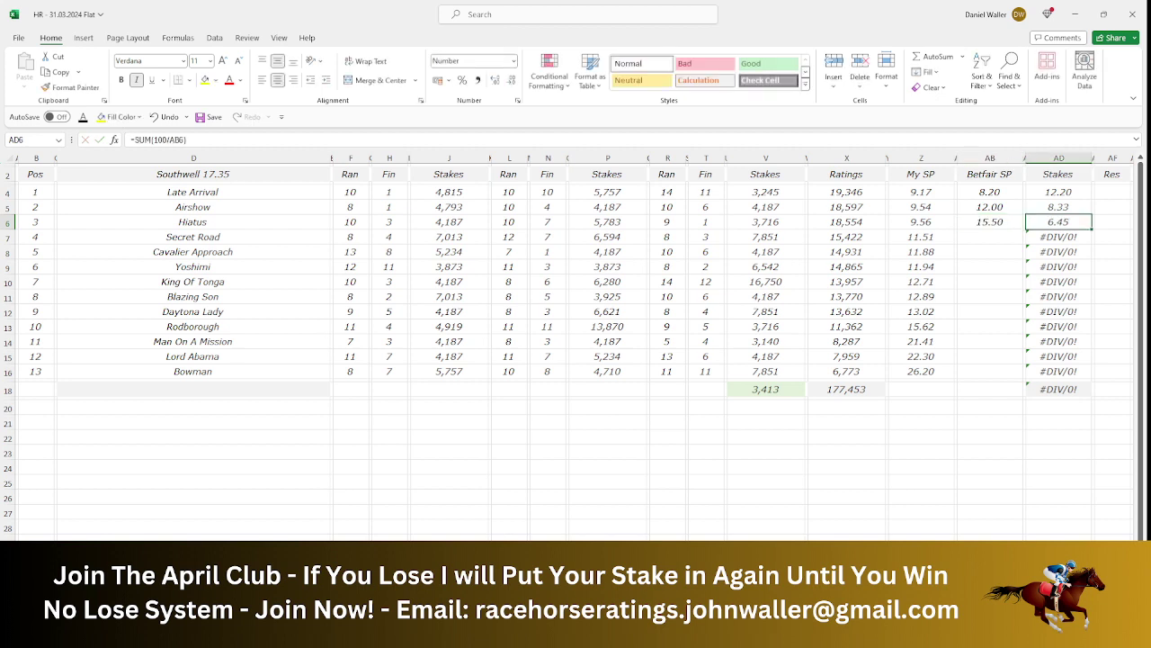
{"action": "key", "text": "Down"}
{"action": "key", "text": "Left"}
{"action": "key", "text": "Left"}
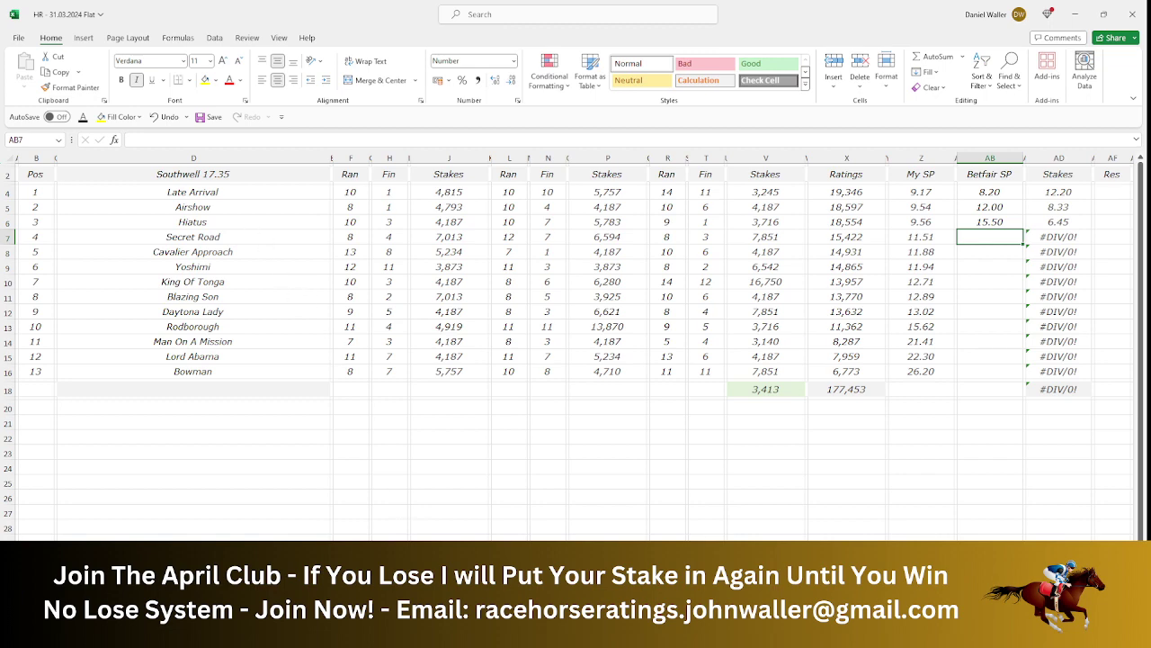
- Enter 9.20 for Secret Road and select stakes AD4:AD7 to check their sum
{"action": "key", "text": "alt+Tab"}
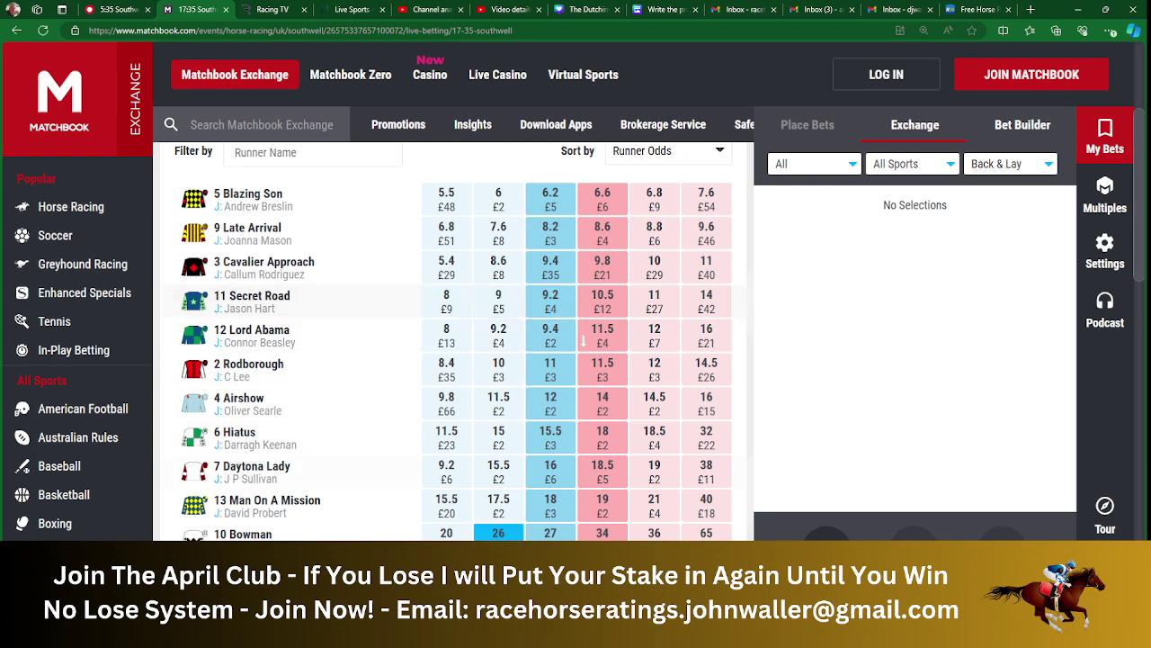
{"action": "key", "text": "alt+Tab"}
{"action": "type", "text": "9."}
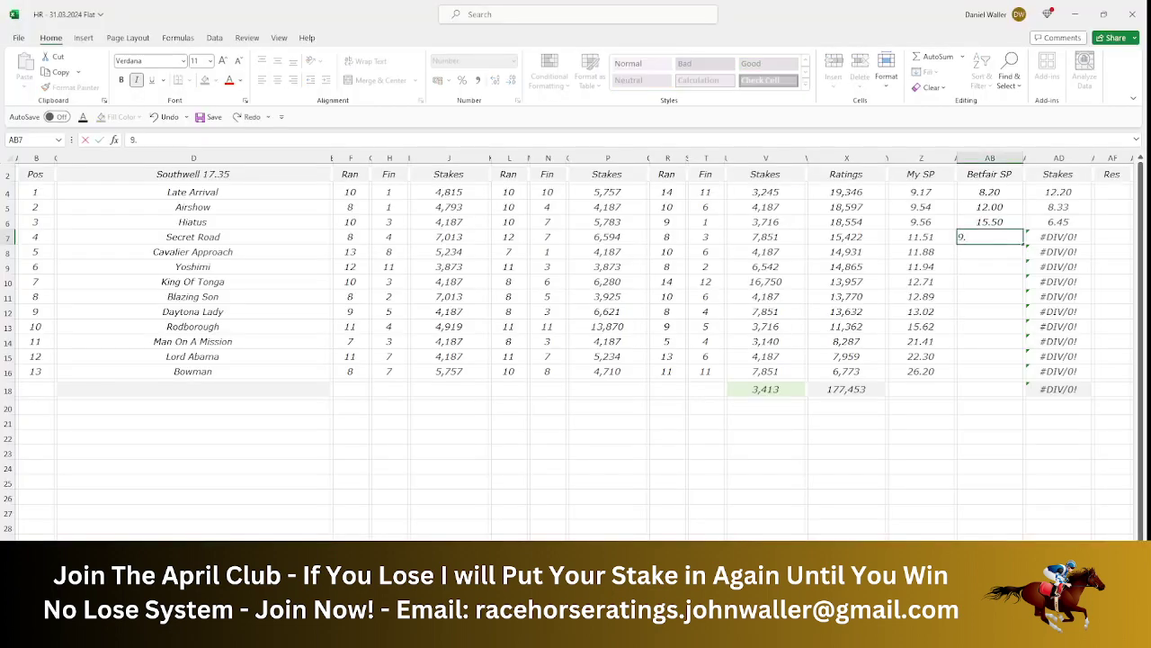
{"action": "left_click", "coordinate": [1058, 237]}
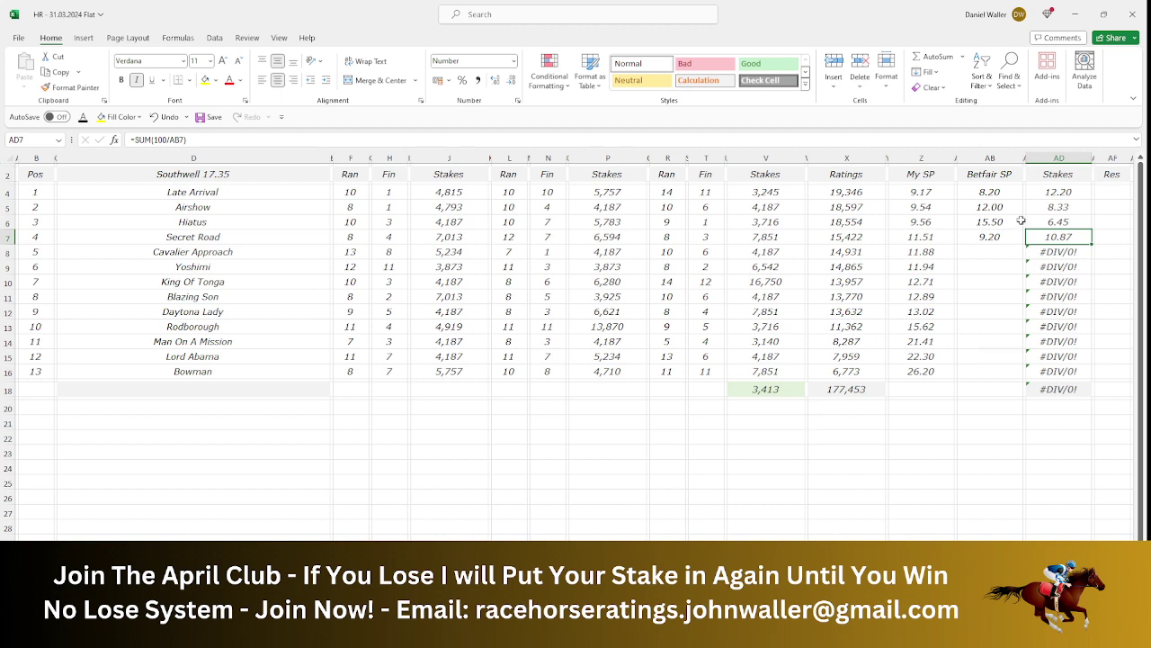
{"action": "left_click_drag", "start_coordinate": [1050, 197], "coordinate": [1058, 238]}
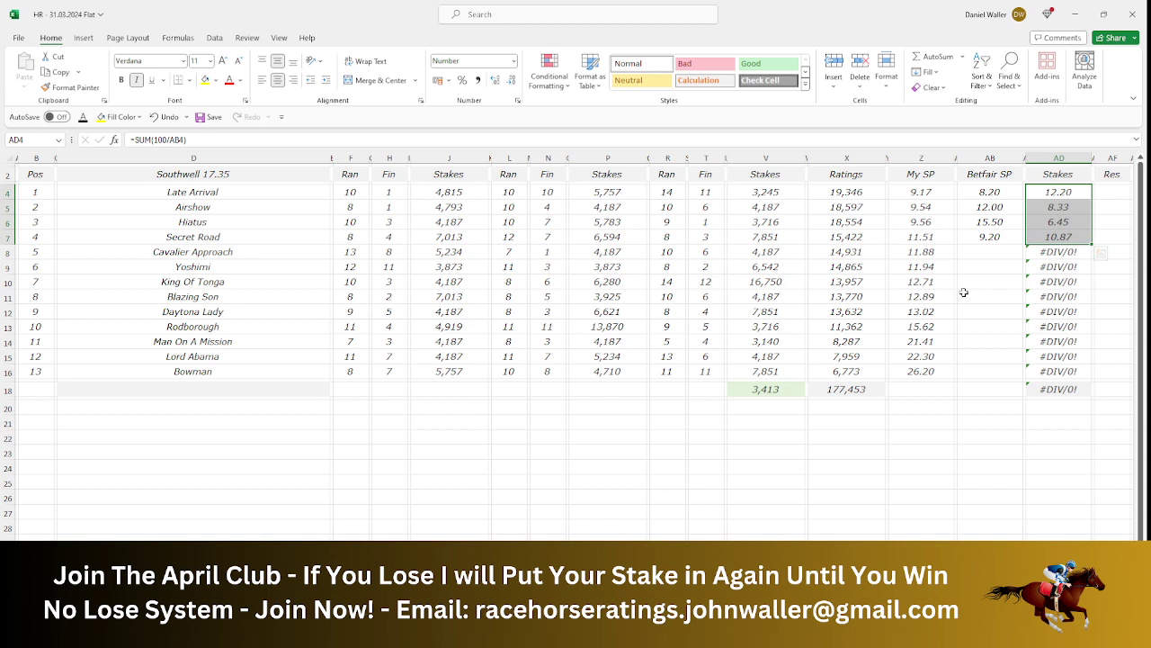
- Enter Cavalier Approach's odds of 9.40 and select the five stakes to check their total
{"action": "left_click", "coordinate": [973, 253]}
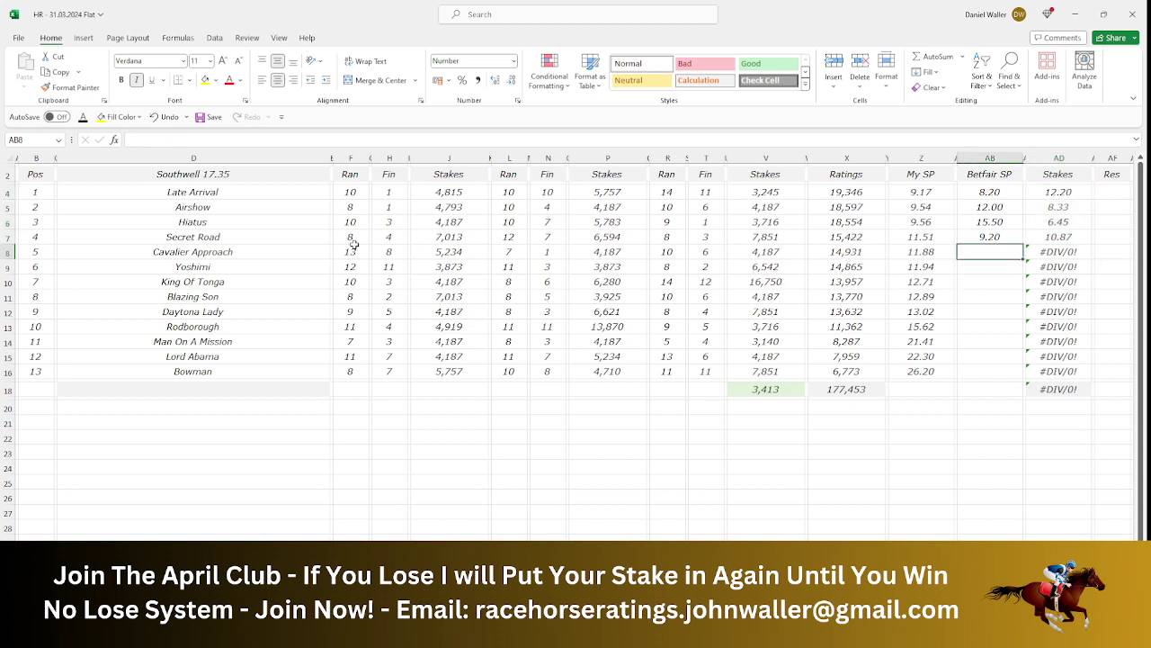
{"action": "left_click", "coordinate": [465, 634]}
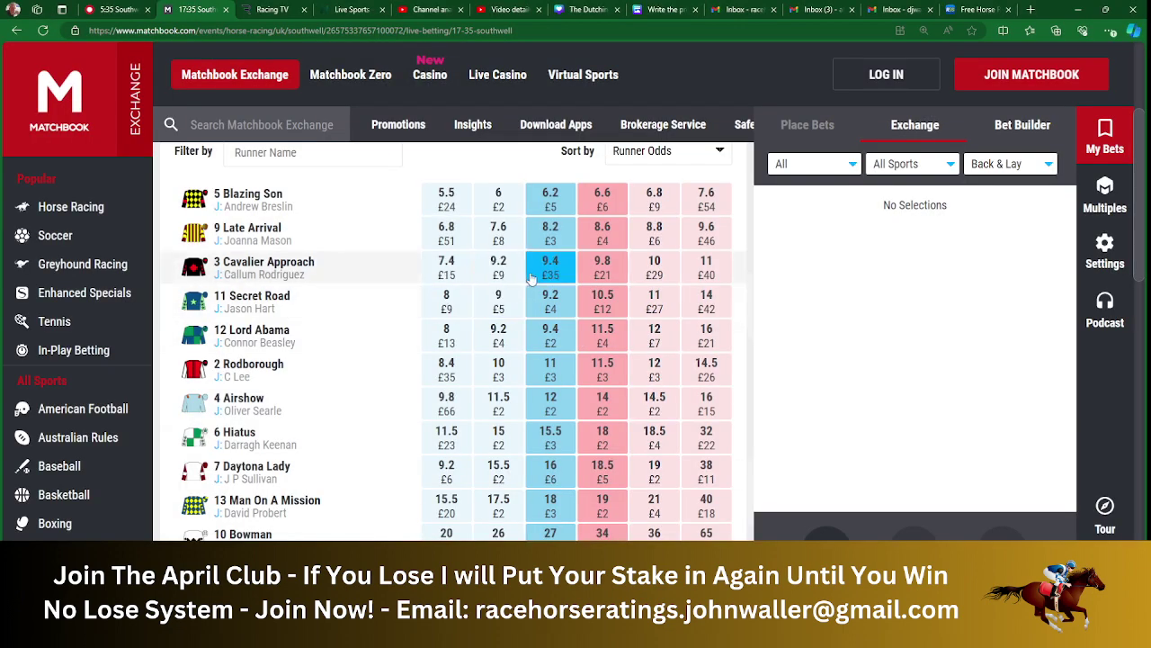
{"action": "key", "text": "alt+Tab"}
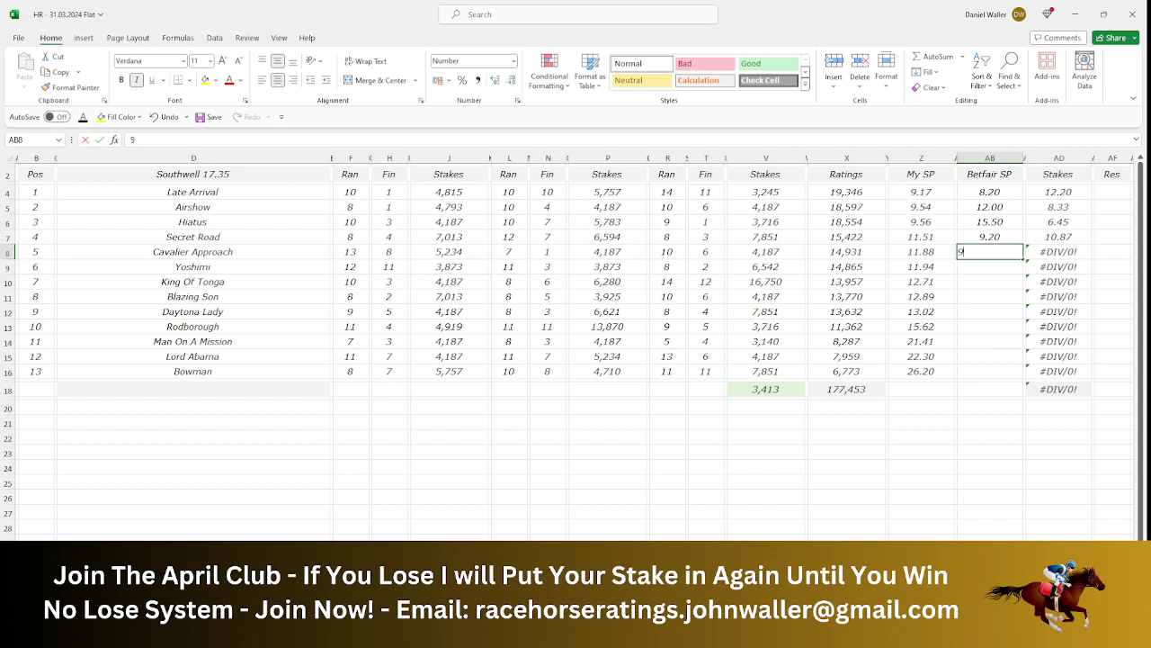
{"action": "type", "text": ".4"}
{"action": "key", "text": "Tab"}
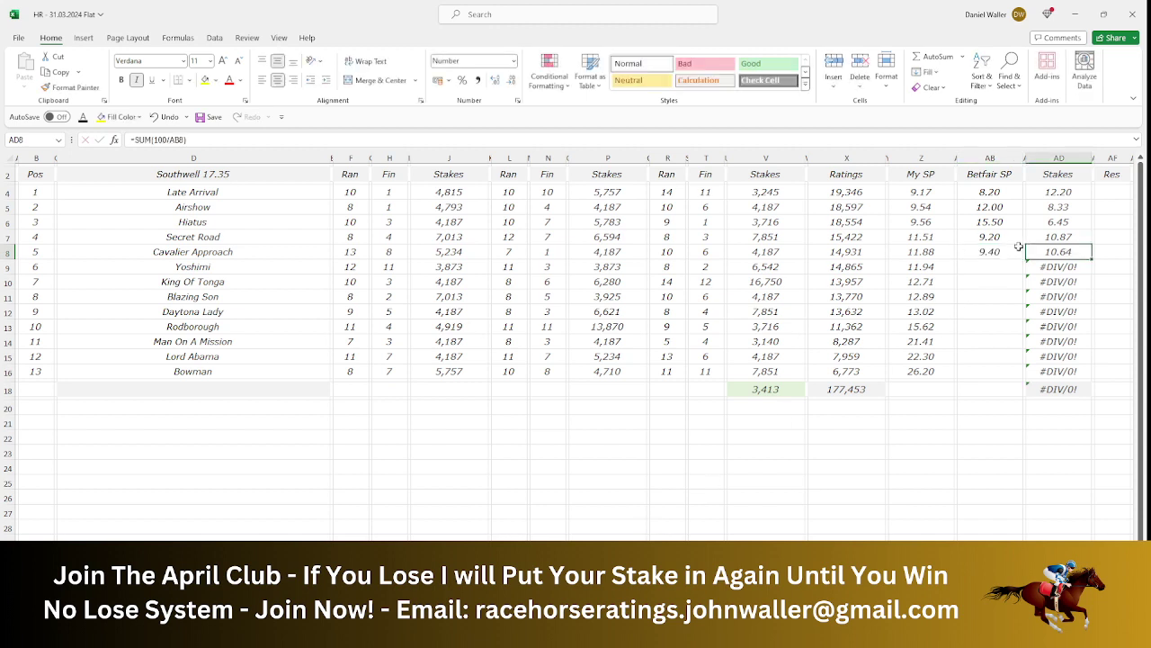
{"action": "left_click", "coordinate": [1059, 196]}
{"action": "left_click_drag", "start_coordinate": [1059, 196], "coordinate": [1058, 252]}
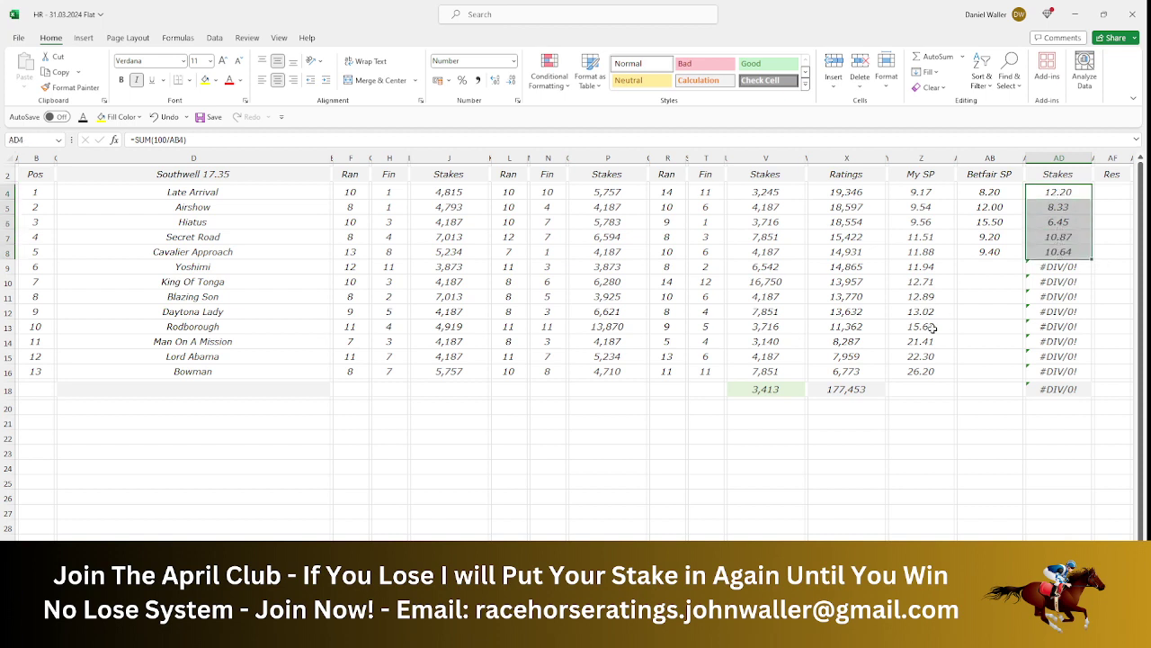
- Set Yoshimi's stake in AD9 to 1.51 and its odds in AB9 to 42.00
{"action": "left_click", "coordinate": [1043, 268]}
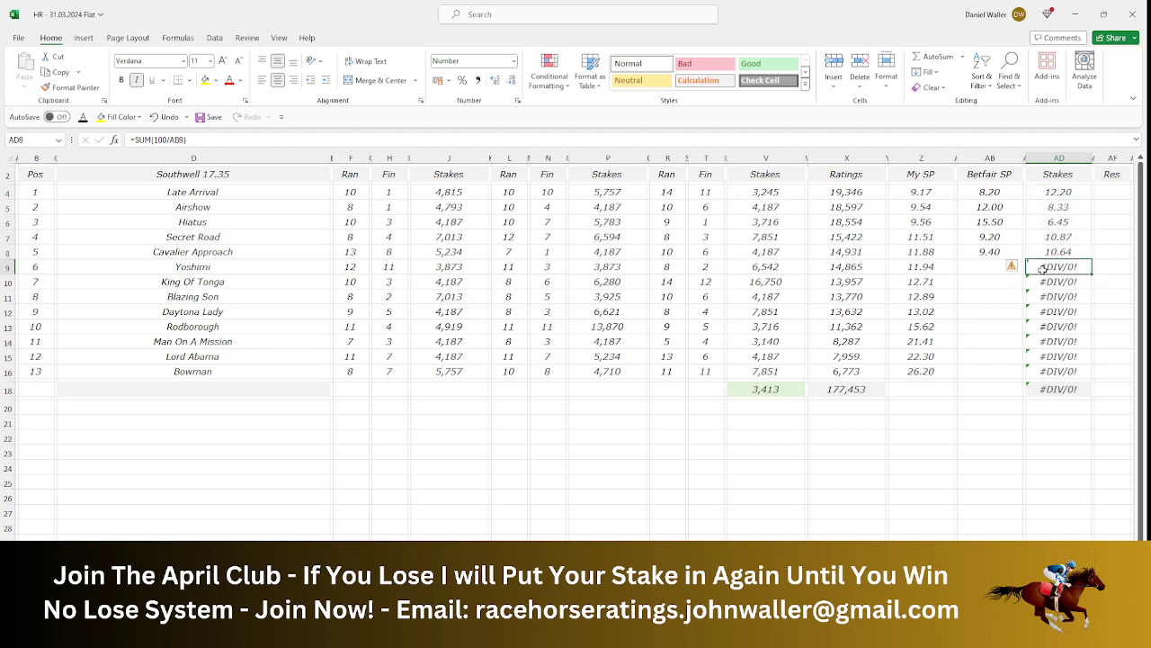
{"action": "type", "text": "1."}
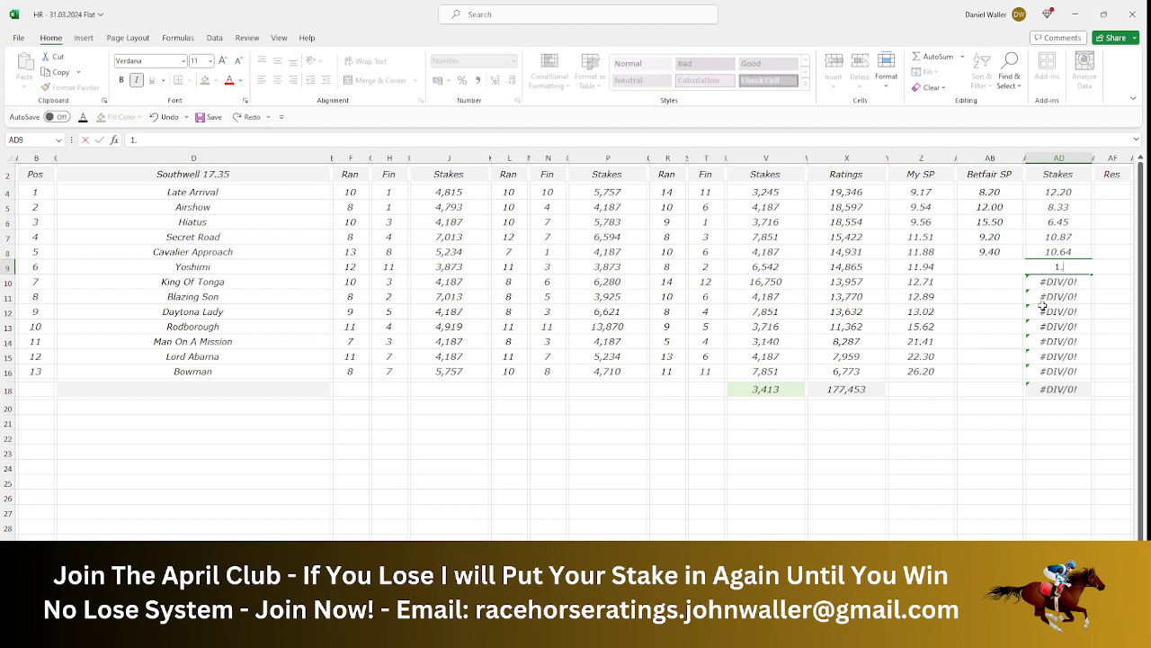
{"action": "type", "text": "51"}
{"action": "key", "text": "Left"}
{"action": "key", "text": "Left"}
{"action": "key", "text": "Left"}
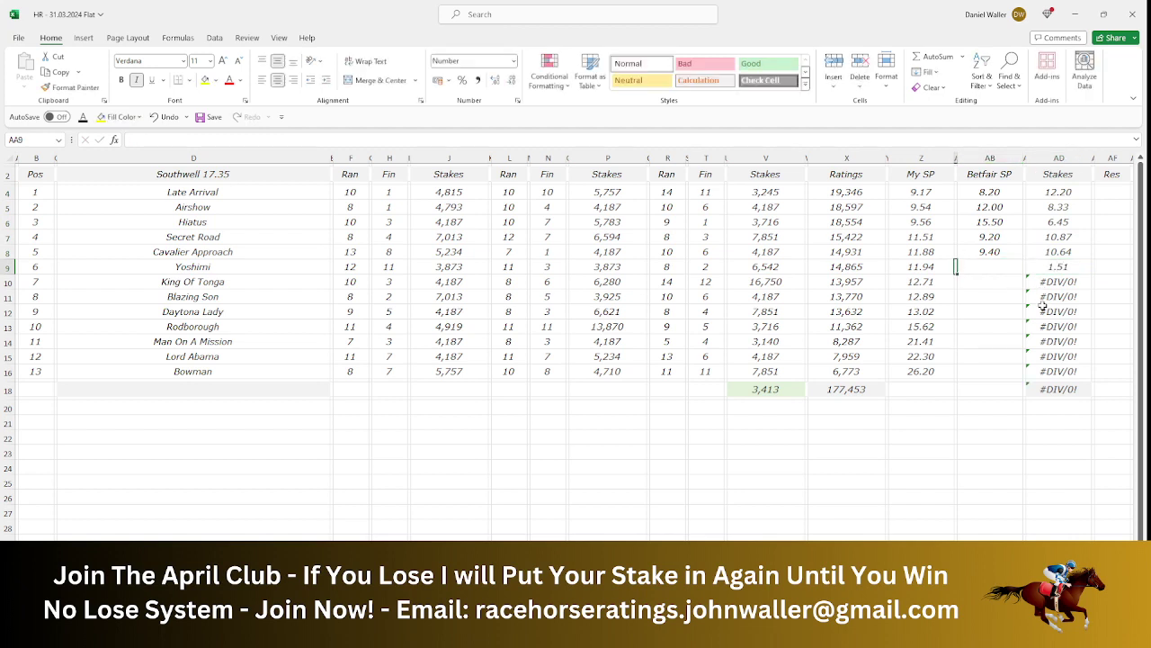
{"action": "key", "text": "Right"}
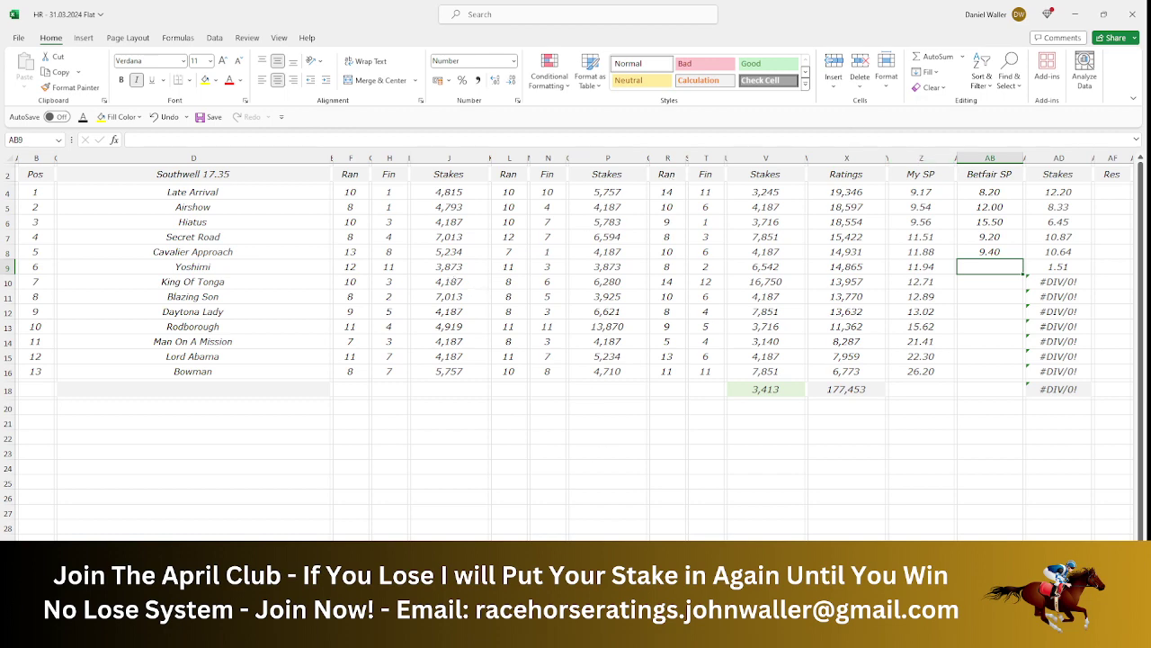
{"action": "key", "text": "alt+Tab"}
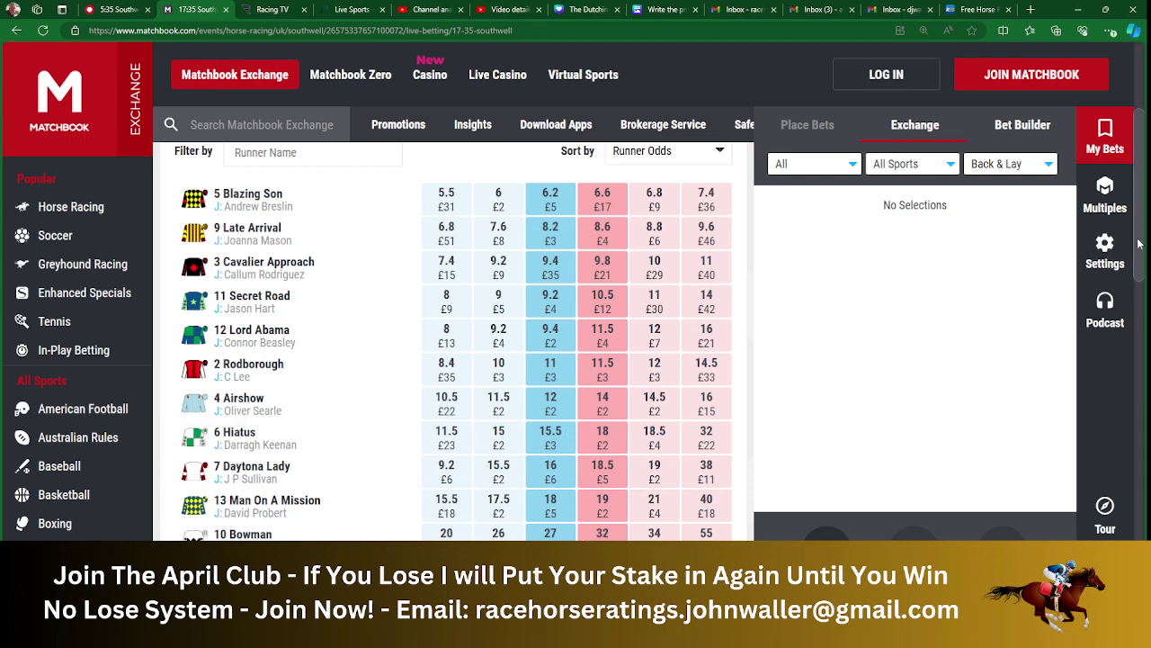
{"action": "scroll", "coordinate": [1140, 245], "scroll_direction": "down", "scroll_amount": 2}
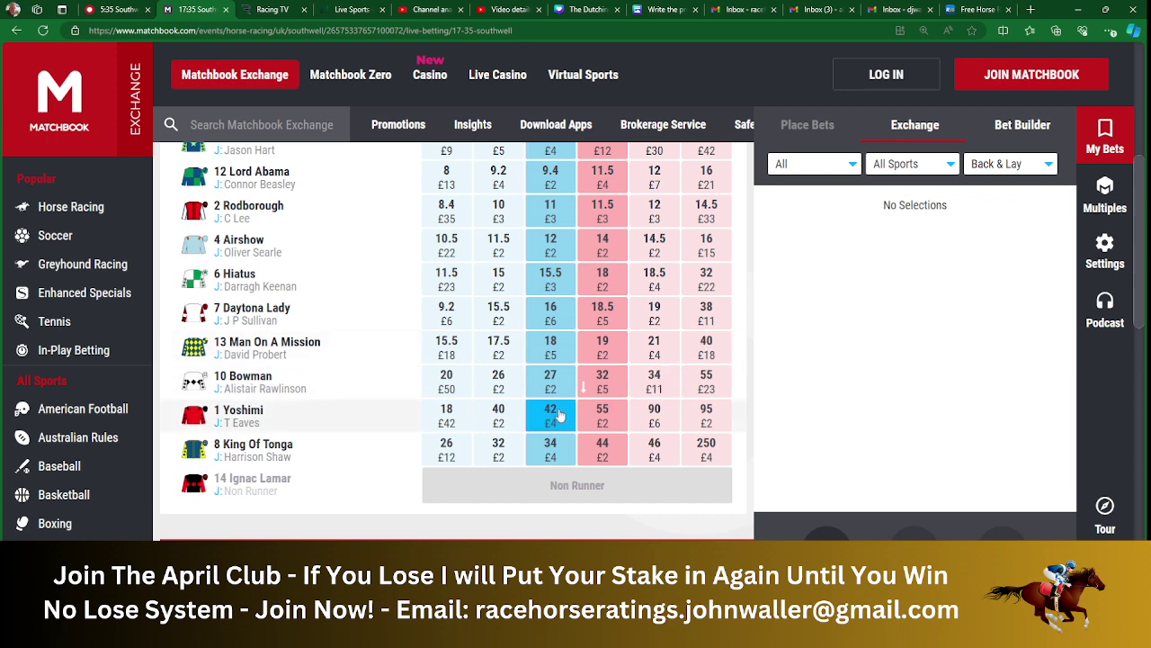
{"action": "scroll", "coordinate": [1137, 245], "scroll_direction": "up", "scroll_amount": 1}
{"action": "scroll", "coordinate": [1137, 245], "scroll_direction": "up", "scroll_amount": 1}
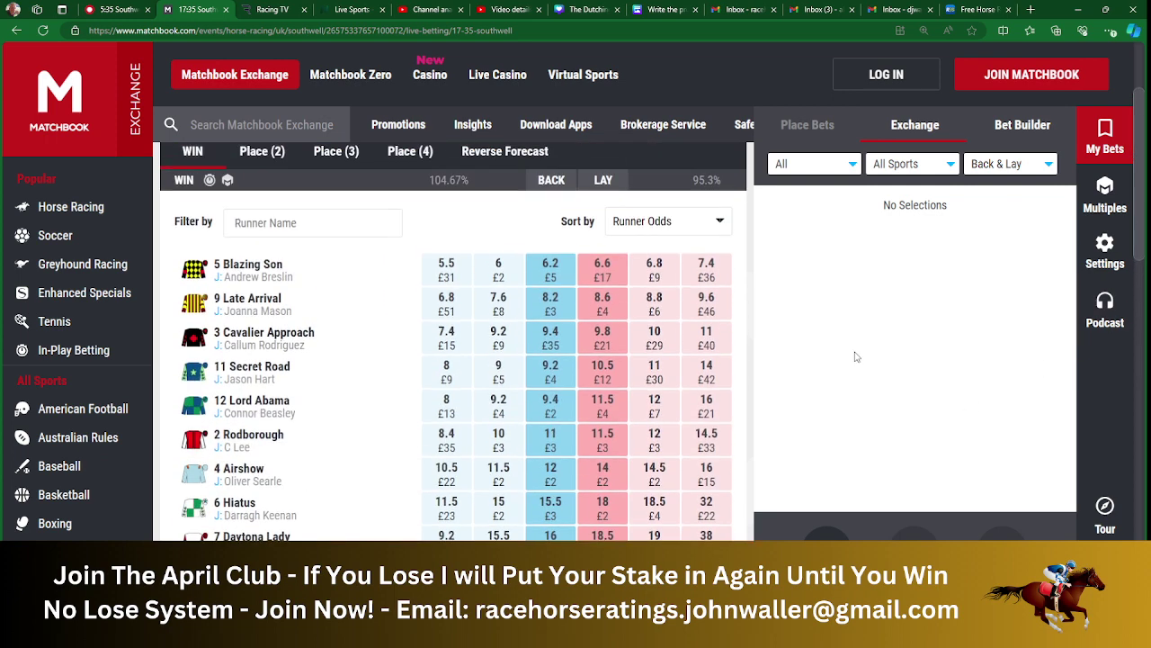
{"action": "key", "text": "alt+Tab"}
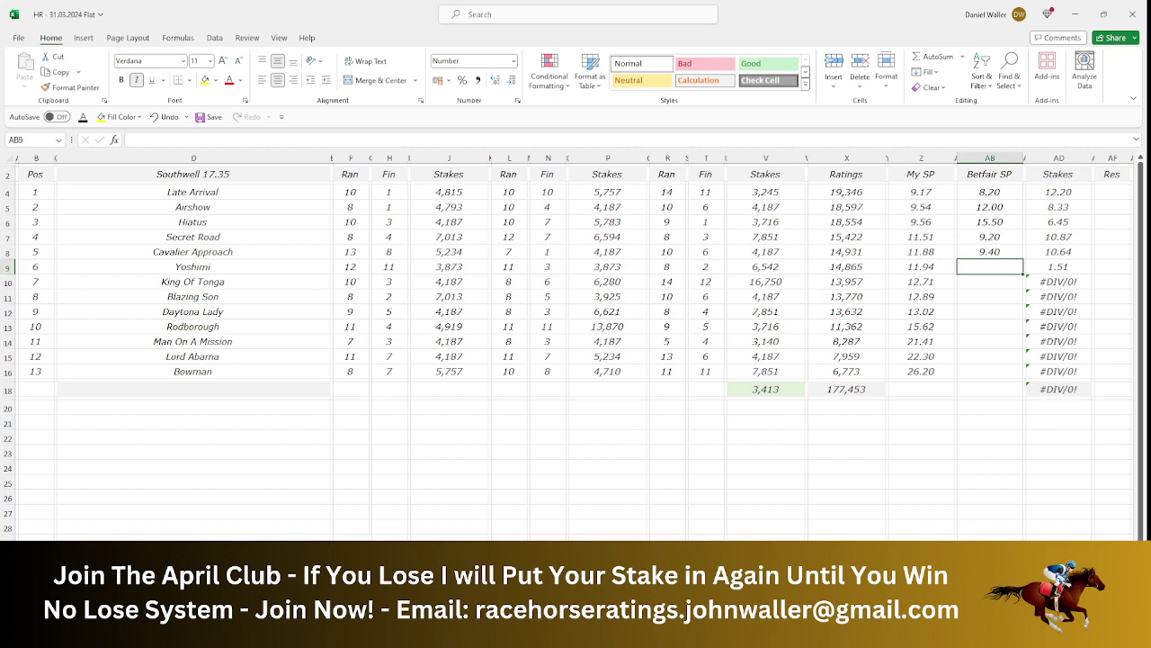
{"action": "type", "text": "42"}
{"action": "key", "text": "Return"}
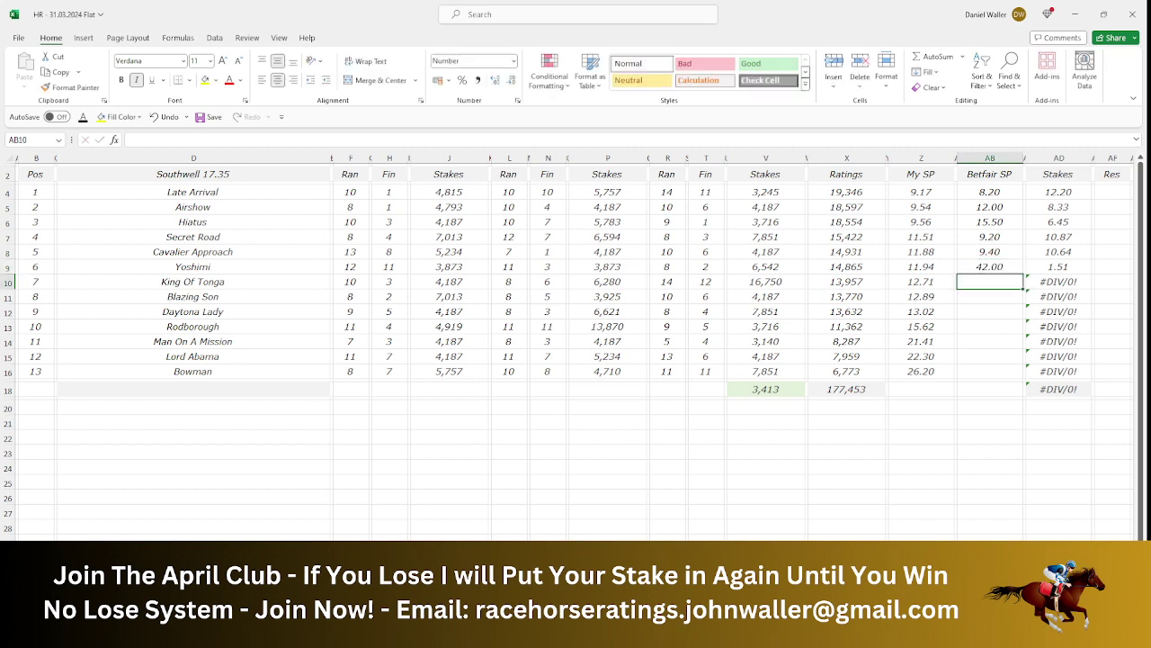
- Clear the unused stake formulas from King Of Tonga down to Man On A Mission
{"action": "left_click", "coordinate": [1057, 282]}
{"action": "key", "text": "Delete"}
{"action": "key", "text": "Down"}
{"action": "key", "text": "Delete"}
{"action": "key", "text": "Down"}
{"action": "key", "text": "Delete"}
{"action": "key", "text": "Down"}
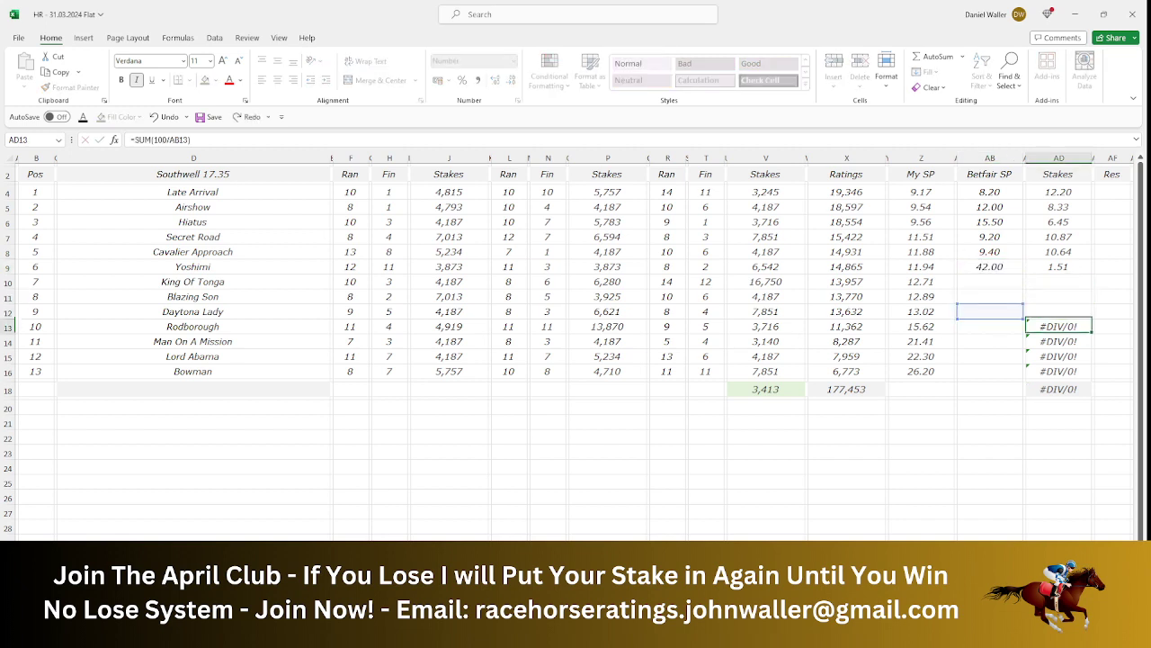
{"action": "key", "text": "Delete"}
{"action": "key", "text": "Down"}
{"action": "key", "text": "Delete"}
{"action": "key", "text": "Down"}
{"action": "key", "text": "Delete"}
{"action": "key", "text": "Down"}
{"action": "key", "text": "Delete"}
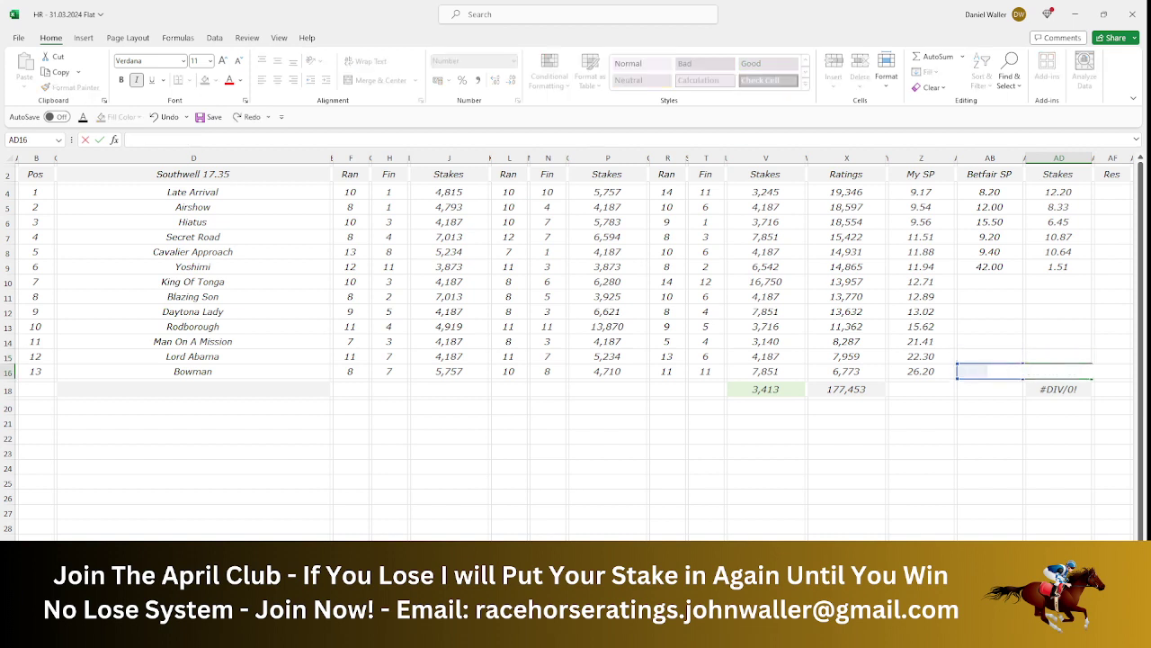
{"action": "left_click", "coordinate": [1057, 311]}
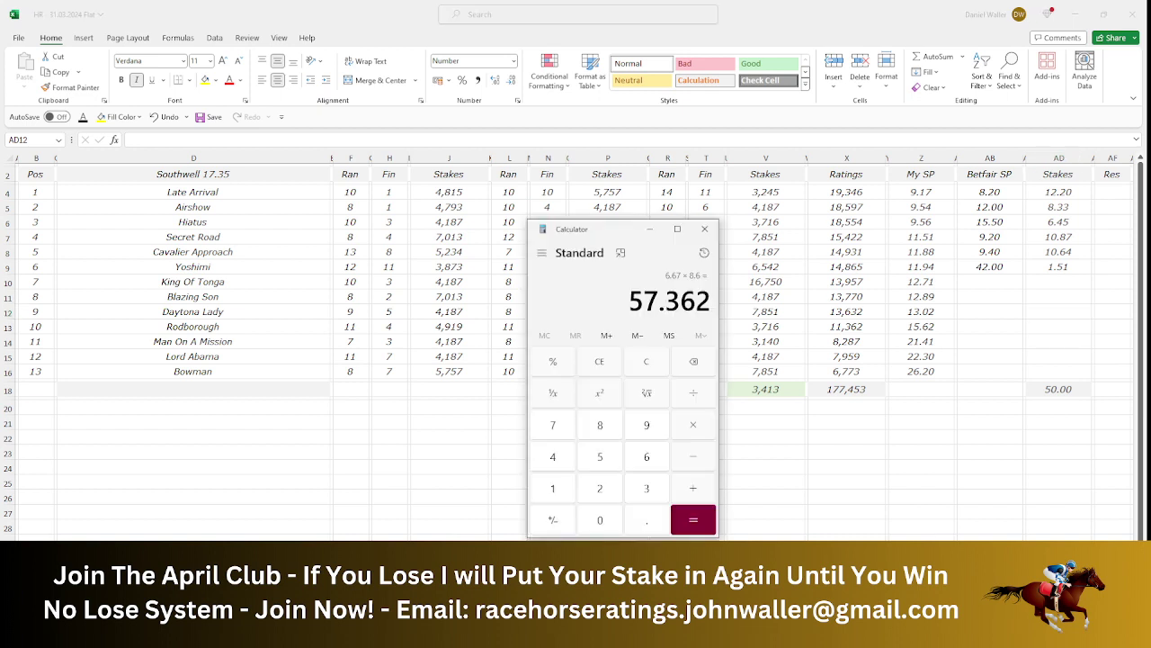
- Multiply Yoshimi's 1.51 stake by 42 odds in Calculator for a 63.42 return
{"action": "left_click", "coordinate": [553, 487]}
{"action": "left_click", "coordinate": [641, 515]}
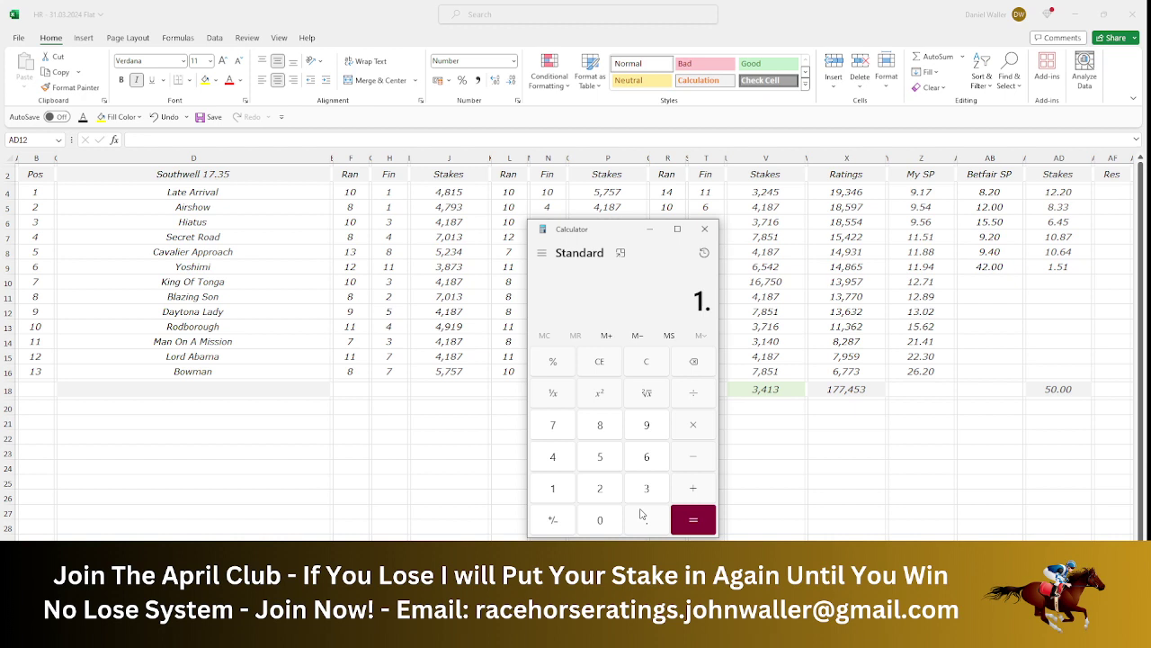
{"action": "left_click", "coordinate": [601, 469]}
{"action": "left_click", "coordinate": [572, 493]}
{"action": "left_click", "coordinate": [697, 422]}
{"action": "left_click", "coordinate": [575, 462]}
{"action": "left_click", "coordinate": [605, 497]}
{"action": "left_click", "coordinate": [698, 522]}
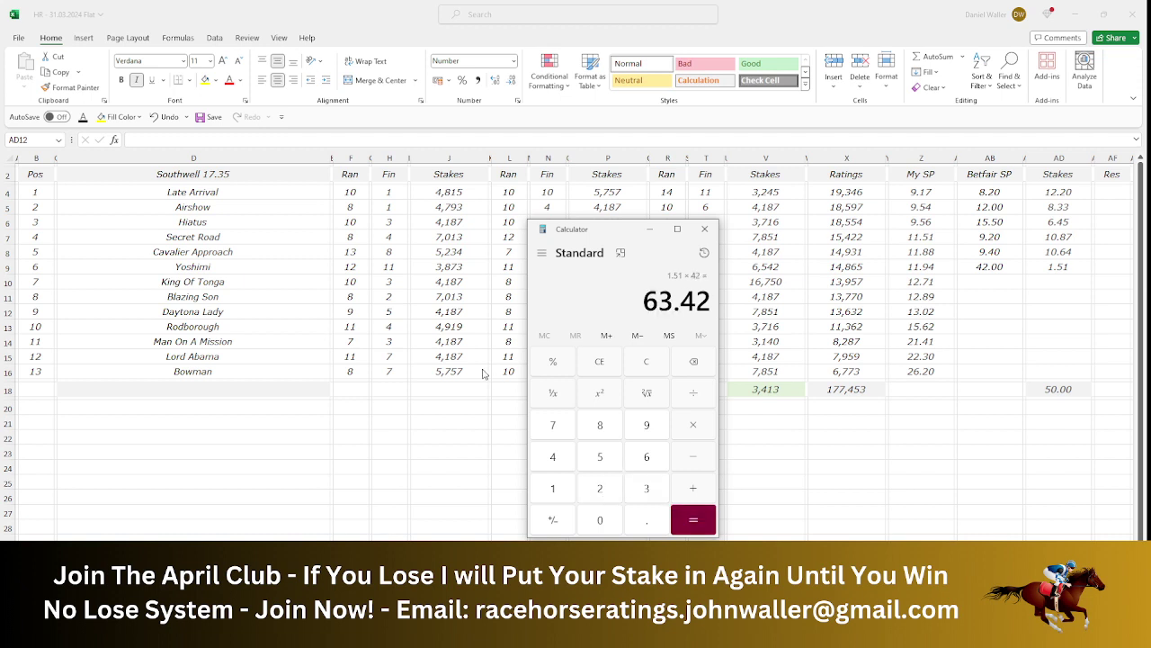
{"action": "key", "text": "alt+Tab"}
{"action": "left_click", "coordinate": [230, 266]}
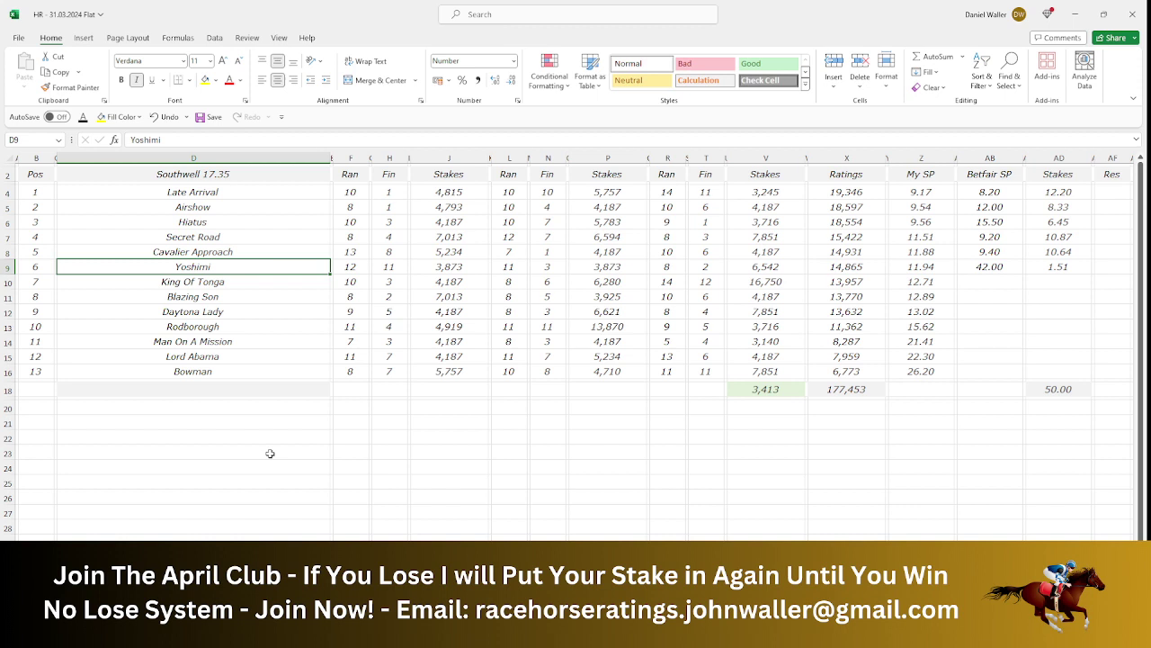
- Select B2, then move back to the Southwell 13.30 sheet with Ctrl+Page Up
{"action": "left_click", "coordinate": [37, 176]}
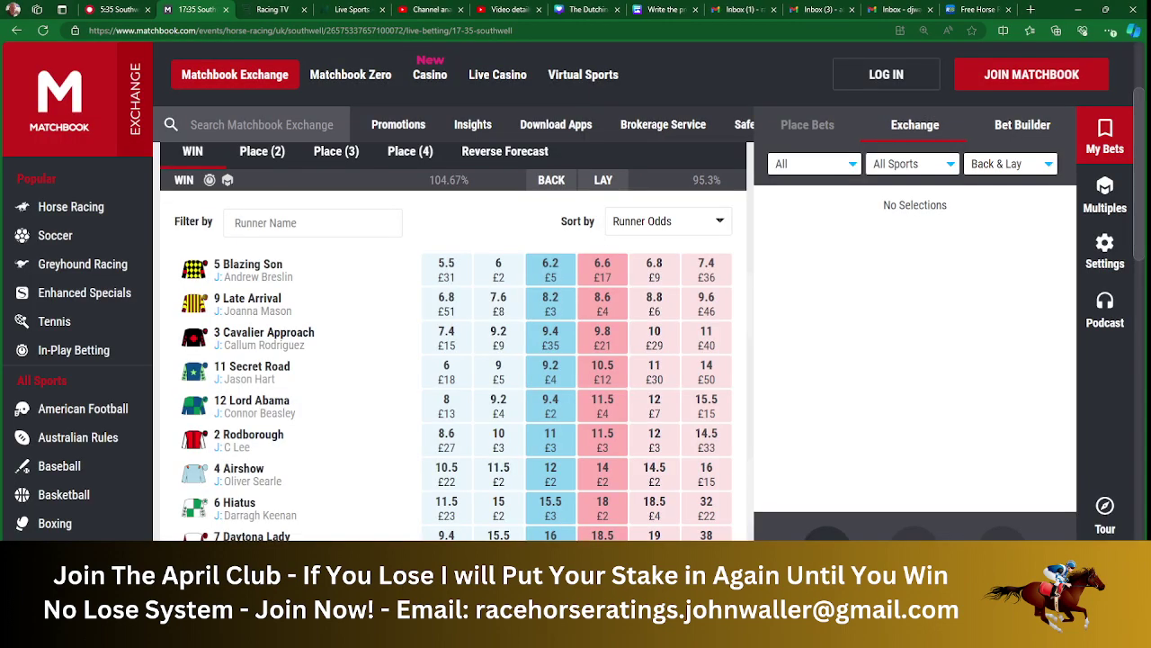
{"action": "left_click_drag", "start_coordinate": [1140, 190], "coordinate": [1140, 137]}
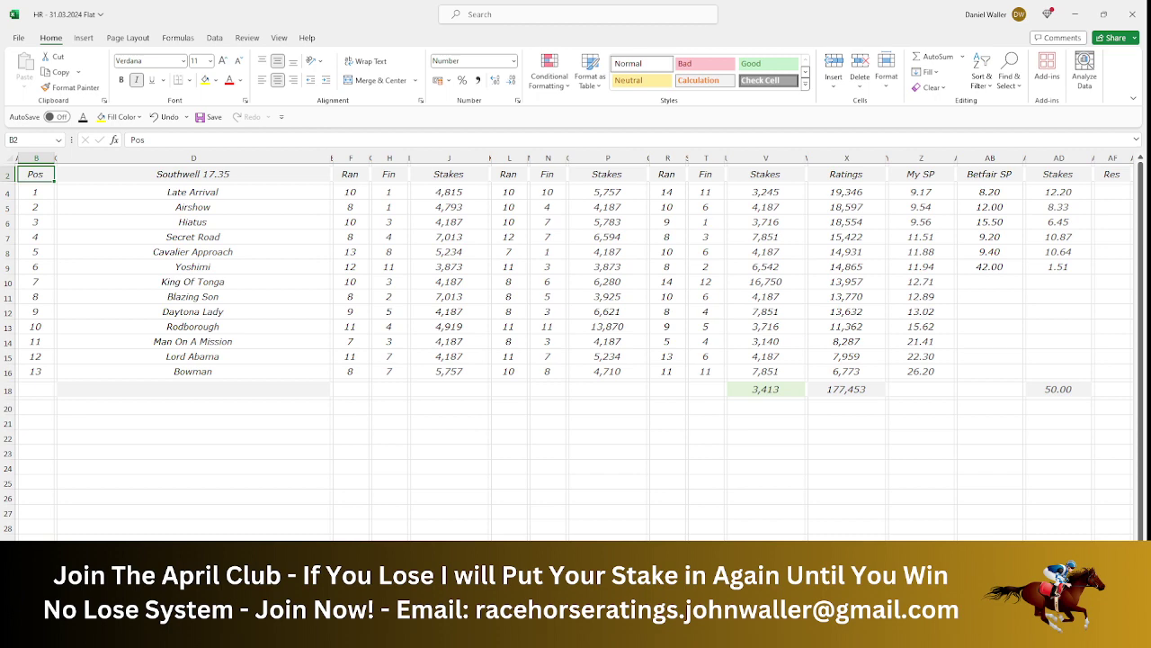
{"action": "key", "text": "ctrl+Page_Up"}
{"action": "key", "text": "ctrl+Page_Up"}
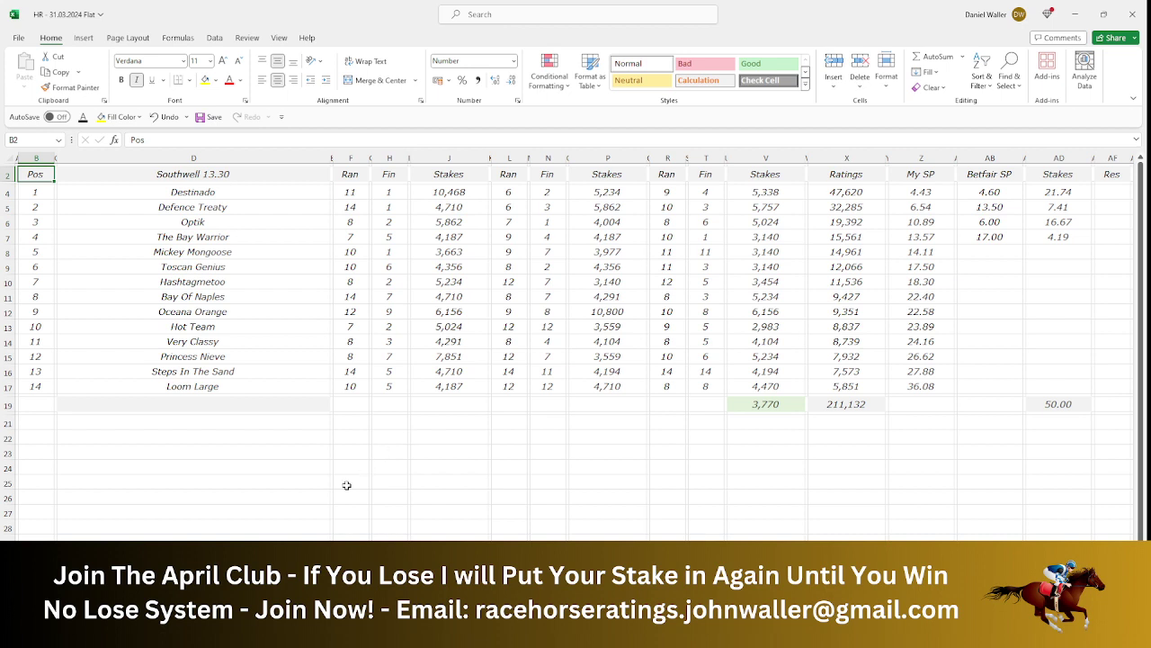
- Step through the 14.05, 14.40, 15.15, 15.50, 16.25 and 17.35 sheets checking stakes
{"action": "key", "text": "ctrl+Page_Down"}
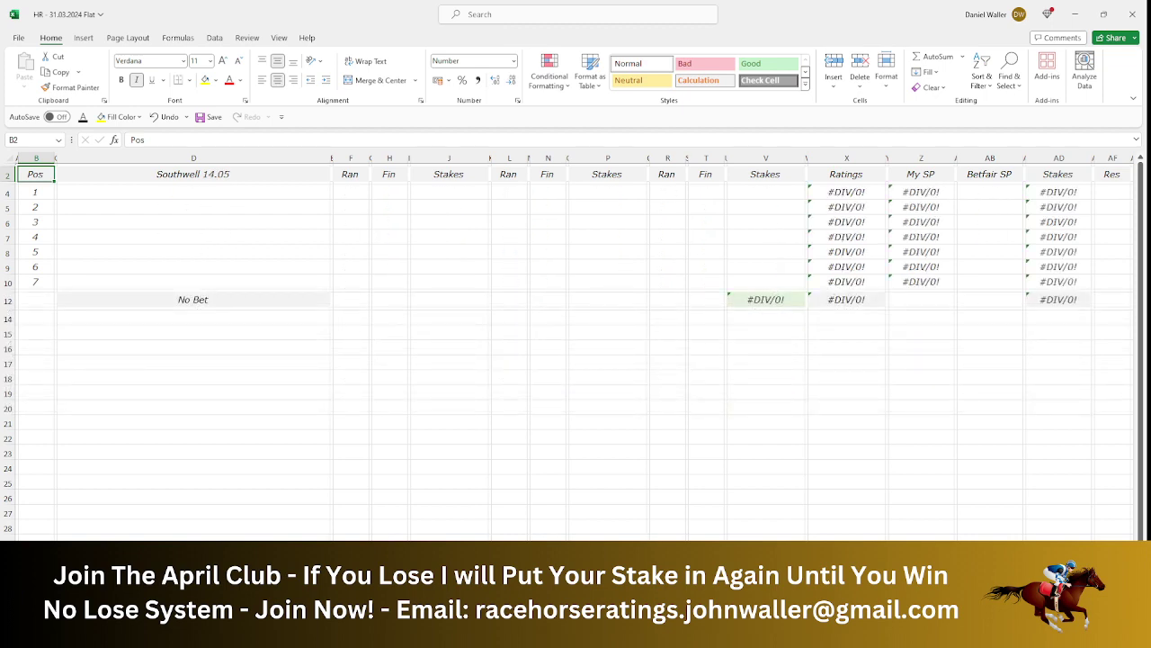
{"action": "key", "text": "ctrl+Page_Down"}
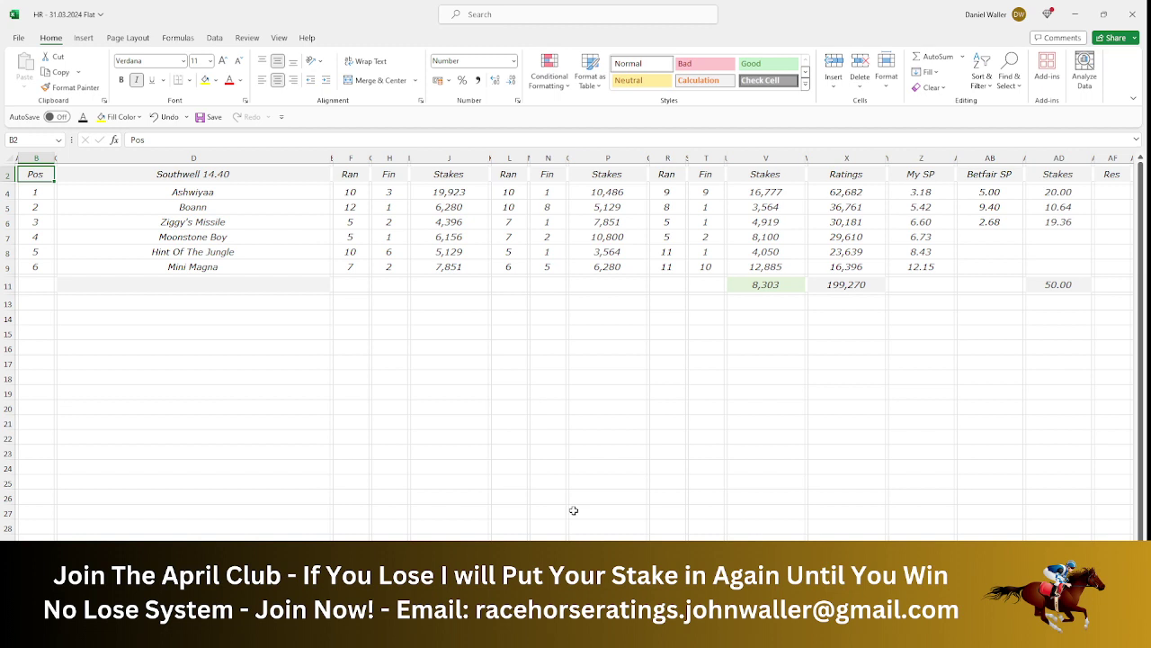
{"action": "key", "text": "ctrl+Page_Down"}
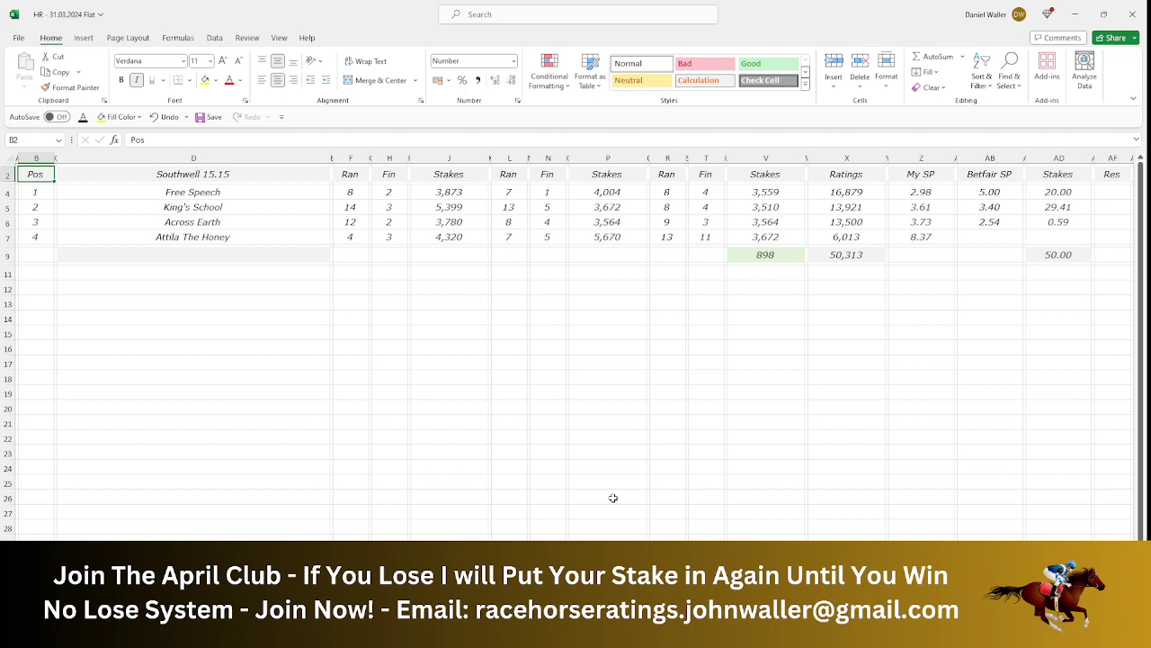
{"action": "key", "text": "ctrl+Page_Down"}
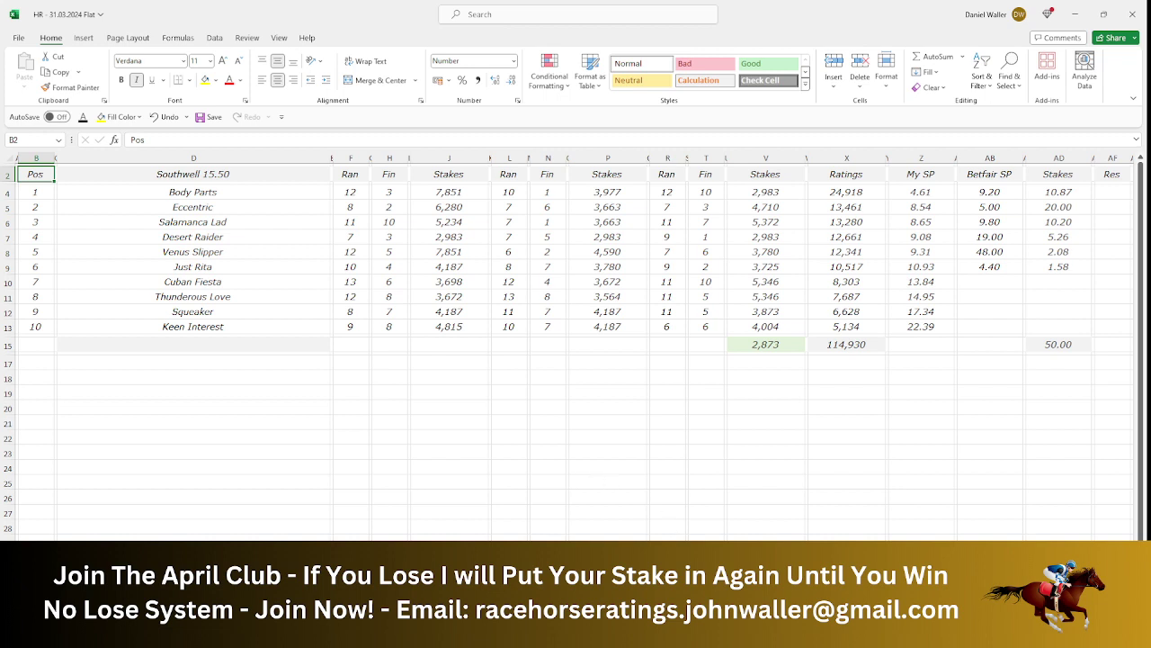
{"action": "key", "text": "ctrl+Page_Down"}
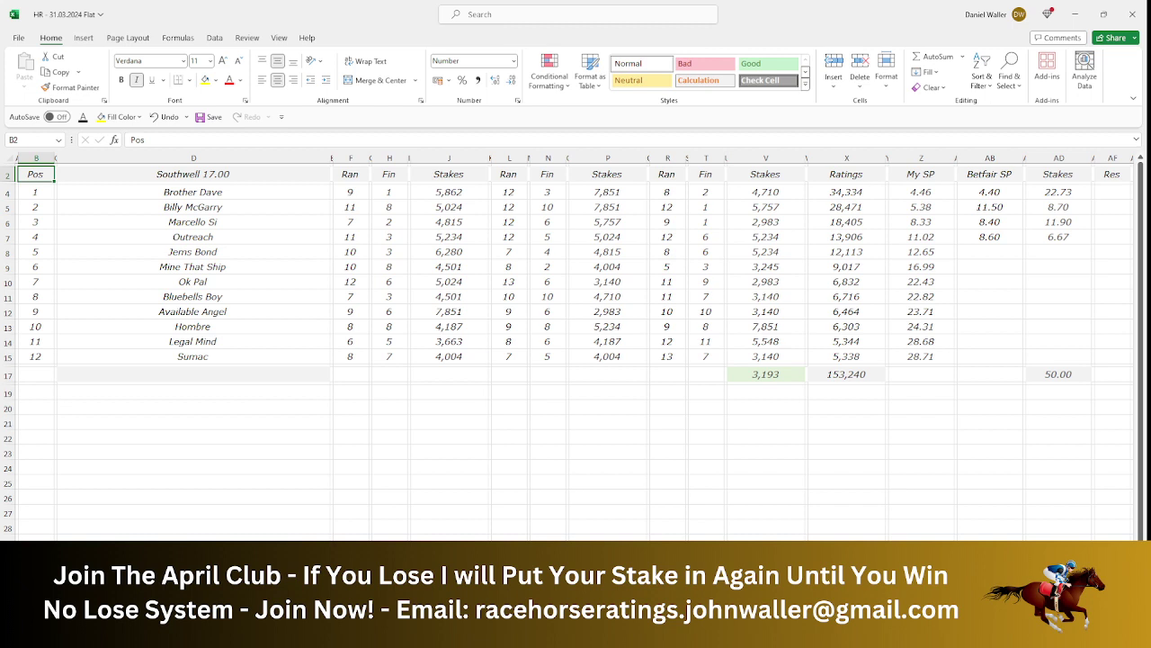
{"action": "key", "text": "ctrl+Page_Down"}
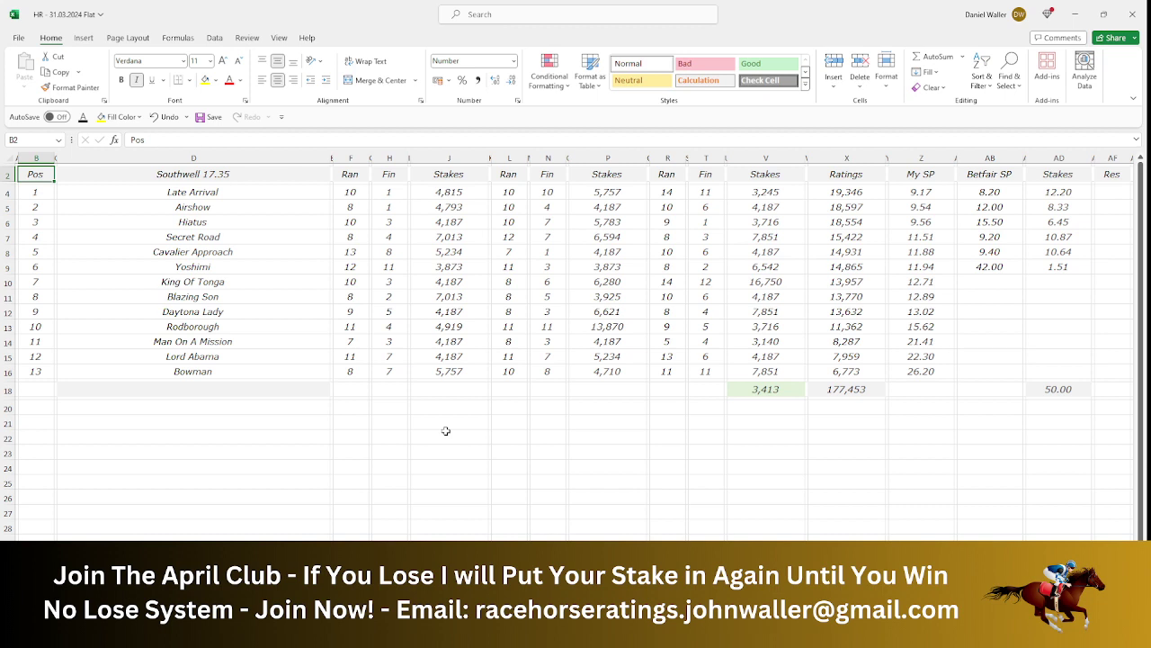
- Save the ratings workbook from the Quick Access Toolbar
{"action": "left_click", "coordinate": [200, 119]}
{"action": "left_click", "coordinate": [200, 118]}
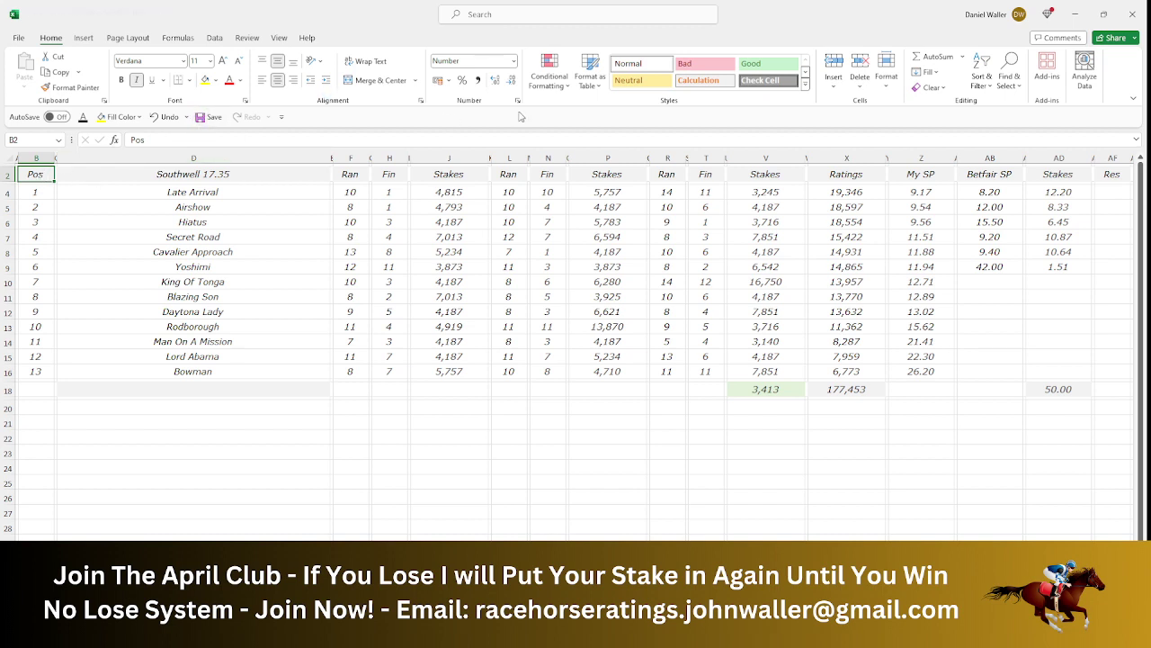